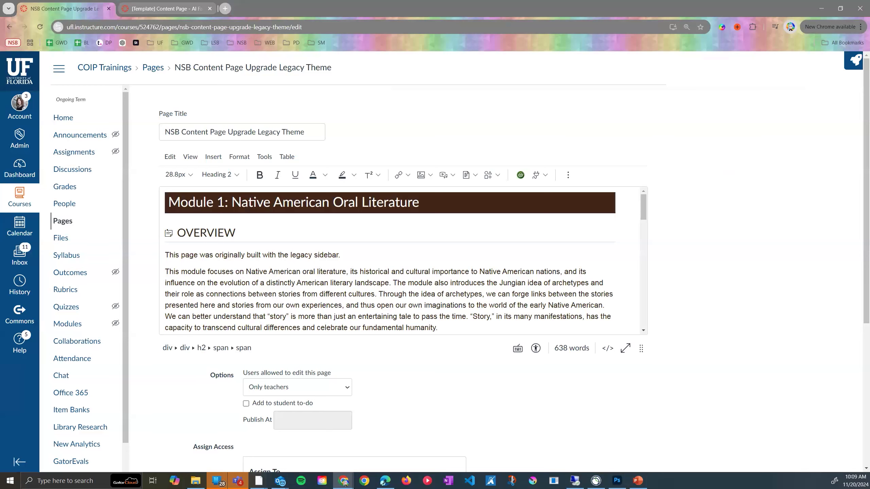
triple_click(503, 276)
left_click(596, 120)
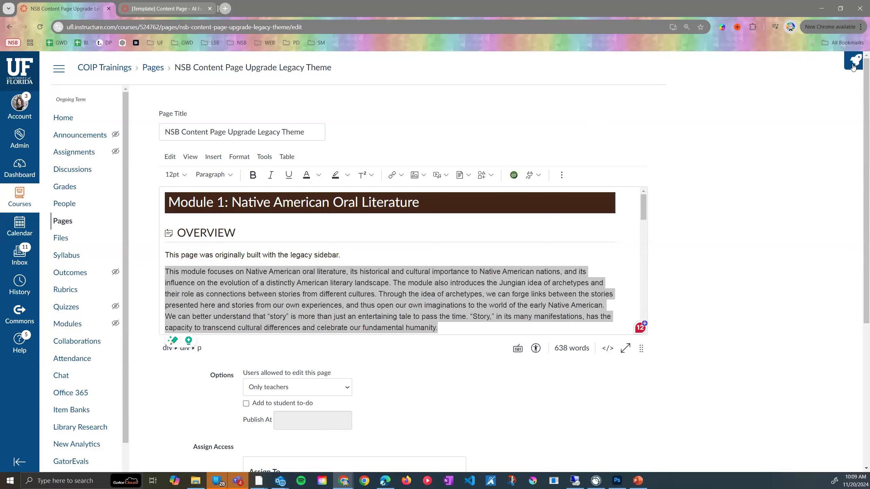
left_click(816, 65)
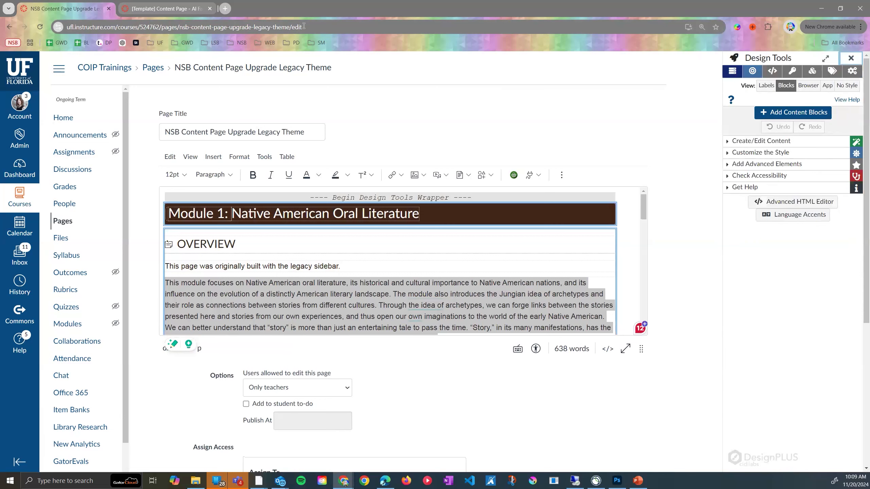
left_click(727, 142)
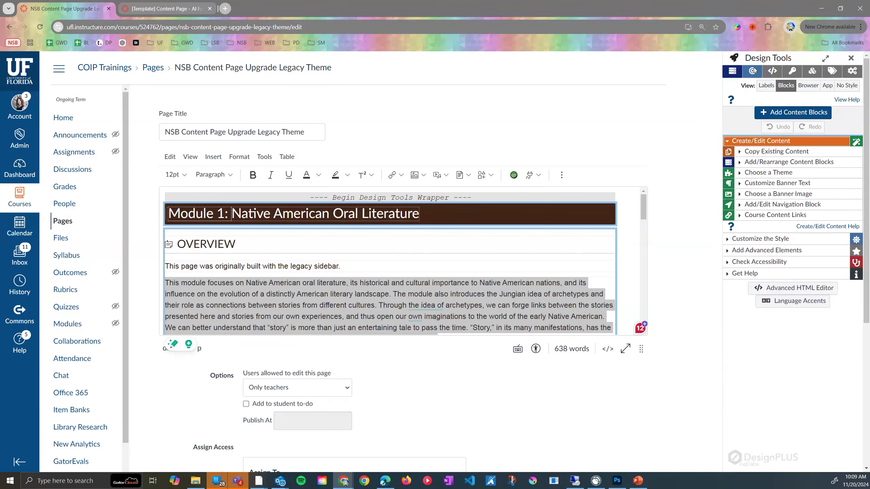
left_click(755, 154)
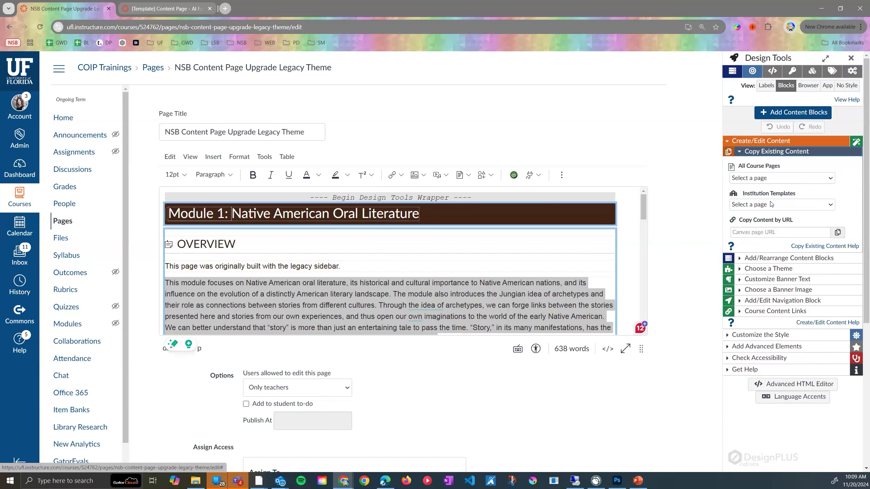
left_click(807, 232)
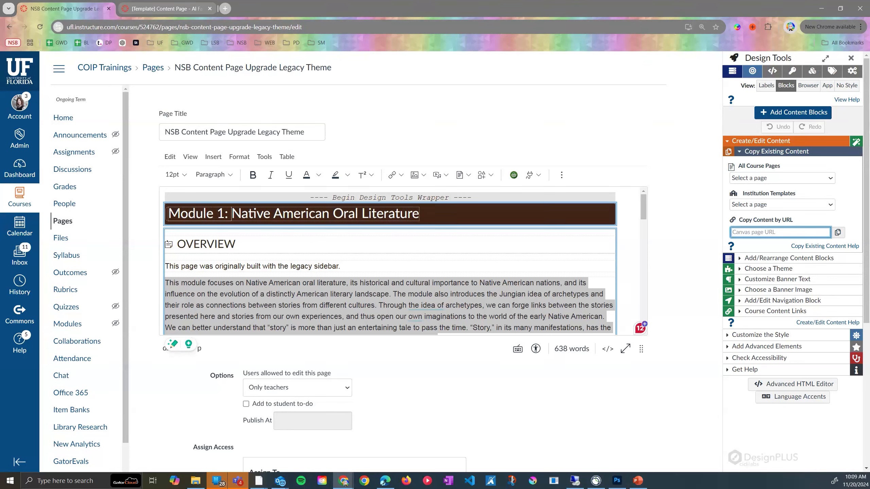
- Leave the page editor without saving and copy the published page's URL
left_click(614, 413)
scroll(640, 295, "down", 5)
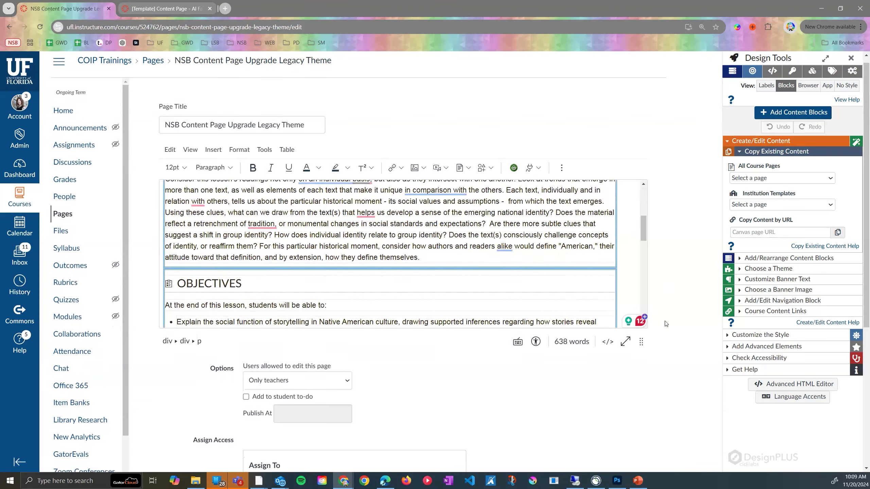
scroll(666, 324, "down", 6)
left_click(594, 435)
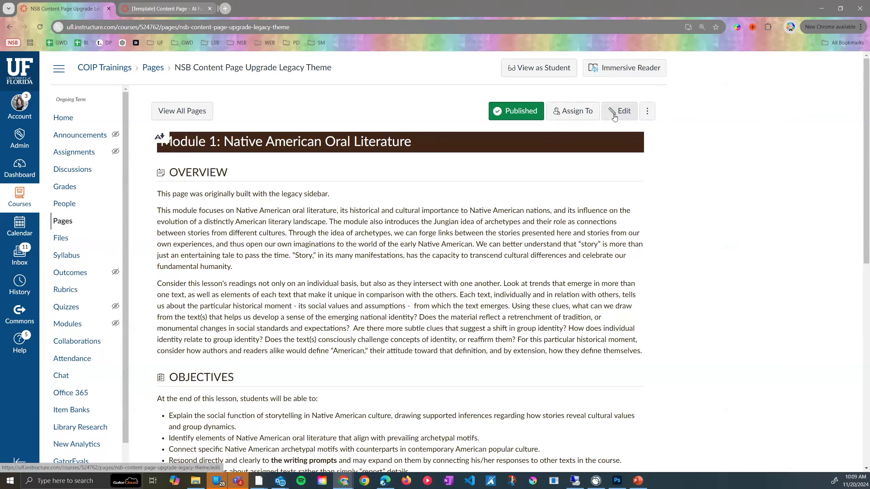
left_click(355, 28)
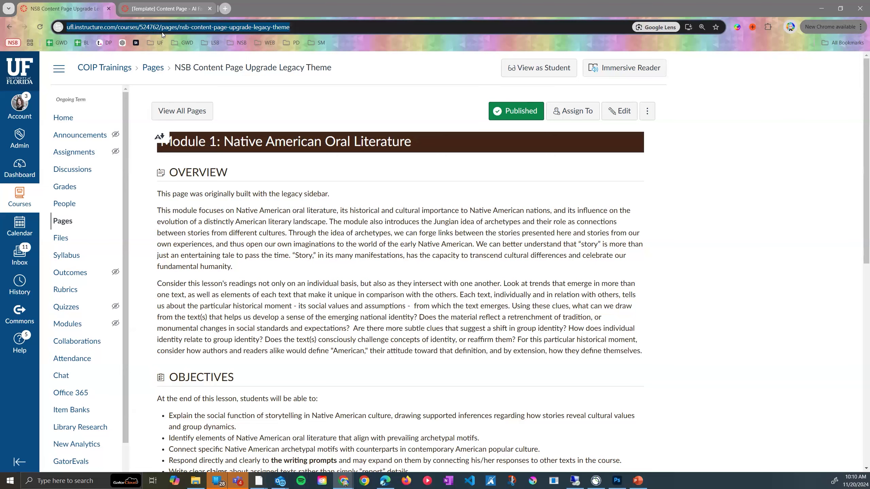
left_click(724, 141)
- Reopen the page for editing, launch Design Tools and copy existing content into it from the copied page URL
left_click(620, 118)
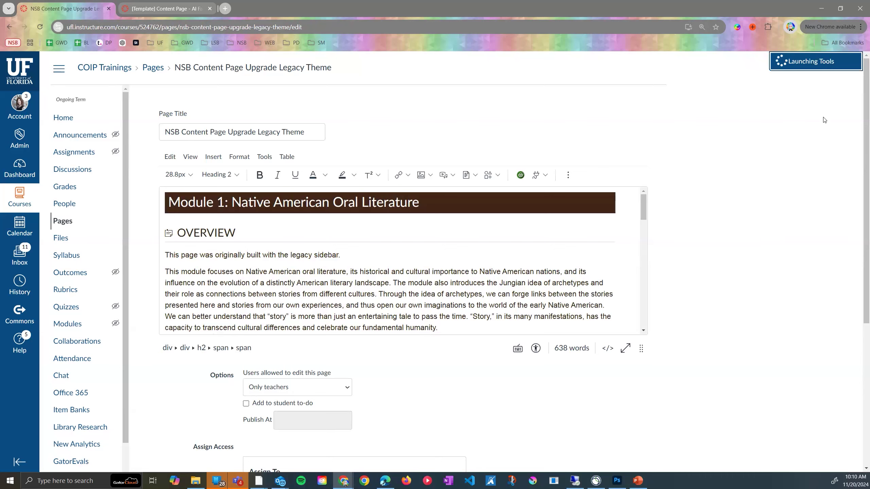
left_click(854, 61)
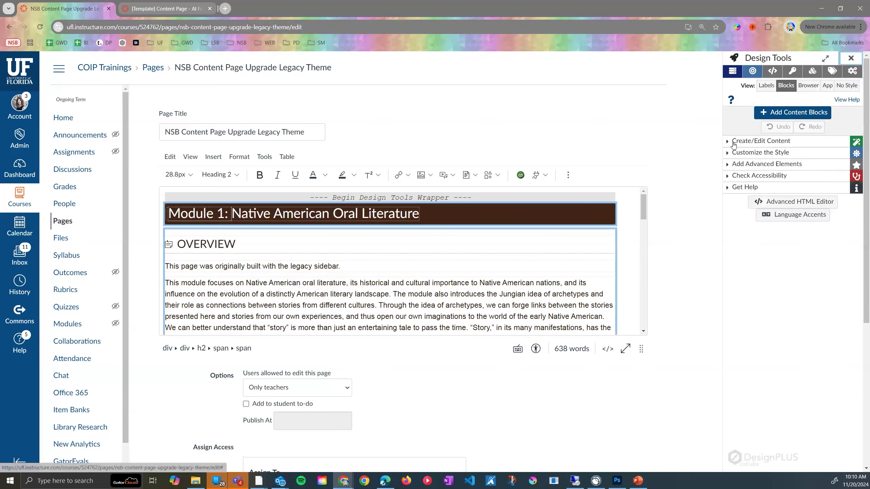
left_click(732, 142)
left_click(751, 153)
left_click(823, 233)
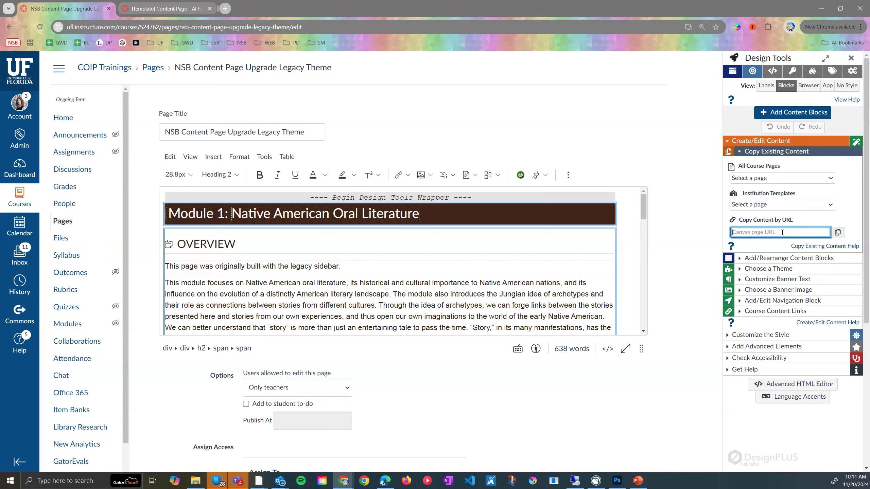
key("ctrl+v")
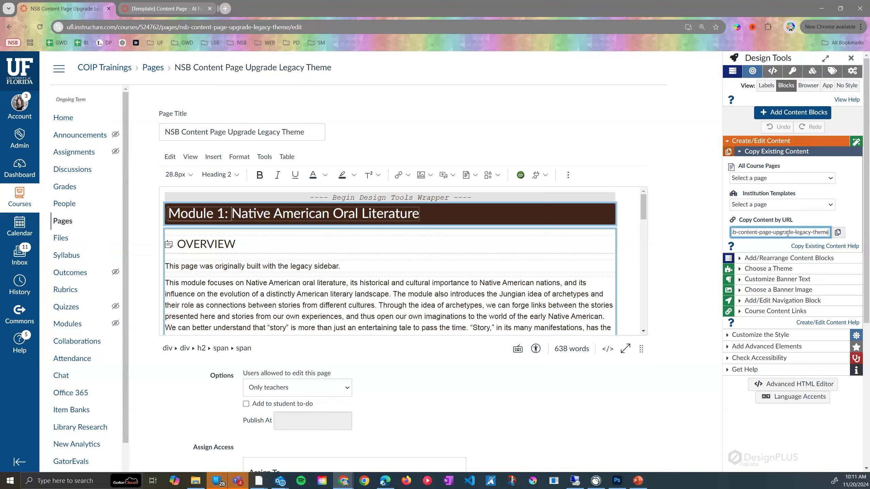
left_click(837, 234)
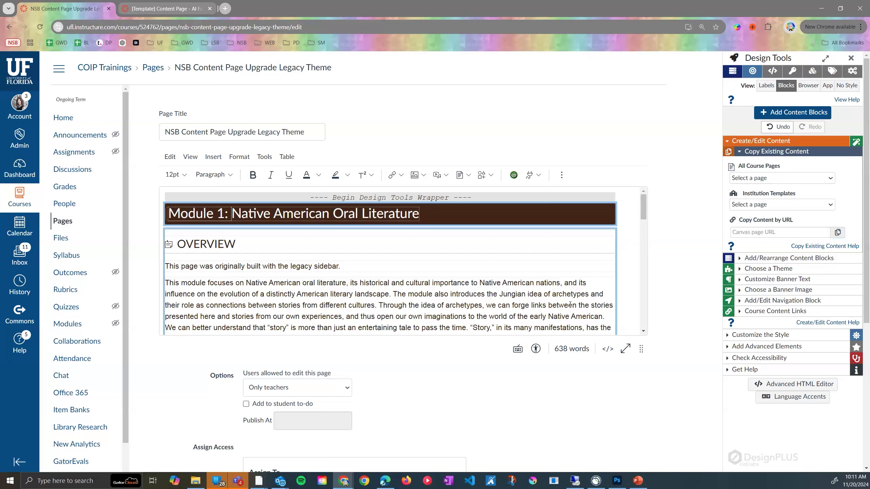
- Clear all content from the page's rich content editor
left_click(518, 257)
key("ctrl+a")
key("BackSpace")
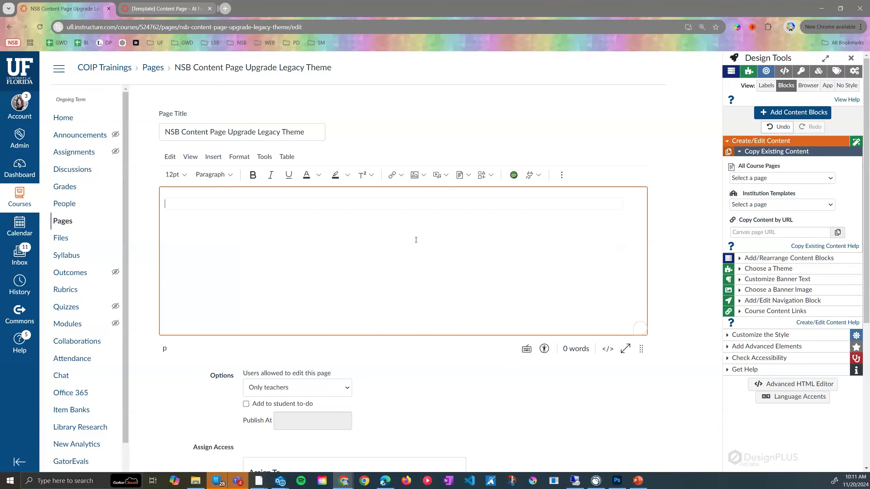
left_click(649, 325)
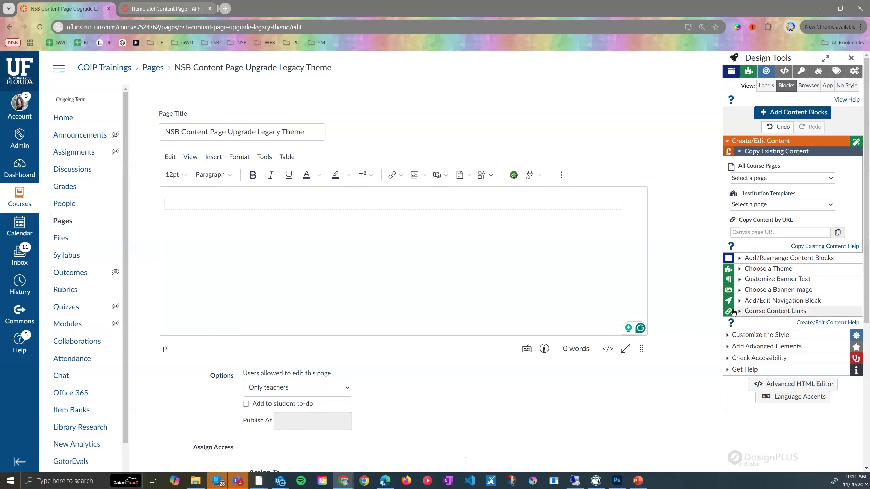
- Close and reopen the Design Tools sidebar
left_click(852, 59)
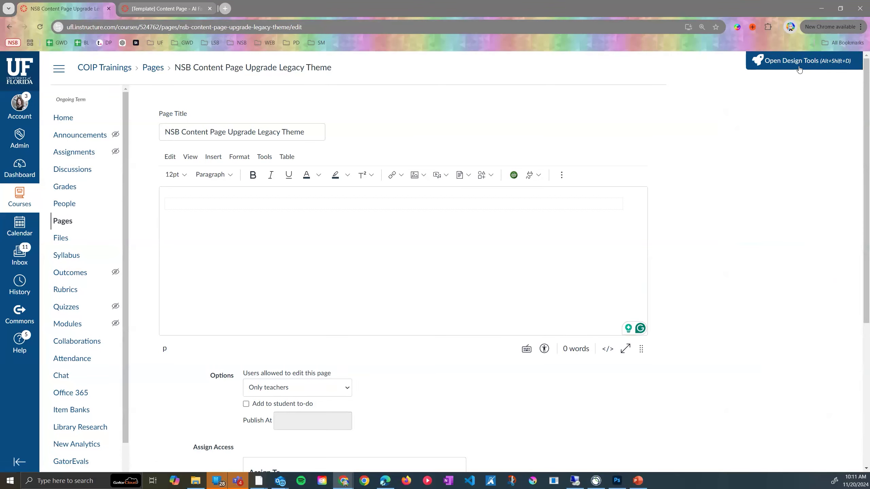
left_click(799, 69)
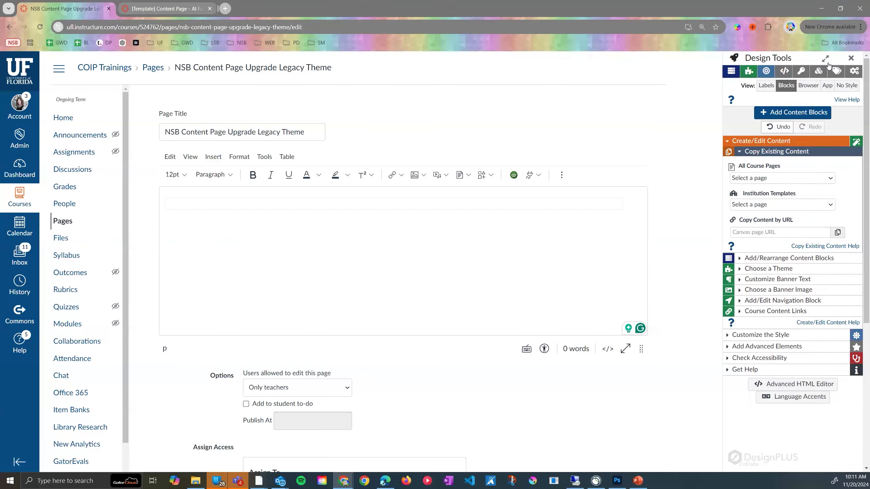
left_click(852, 59)
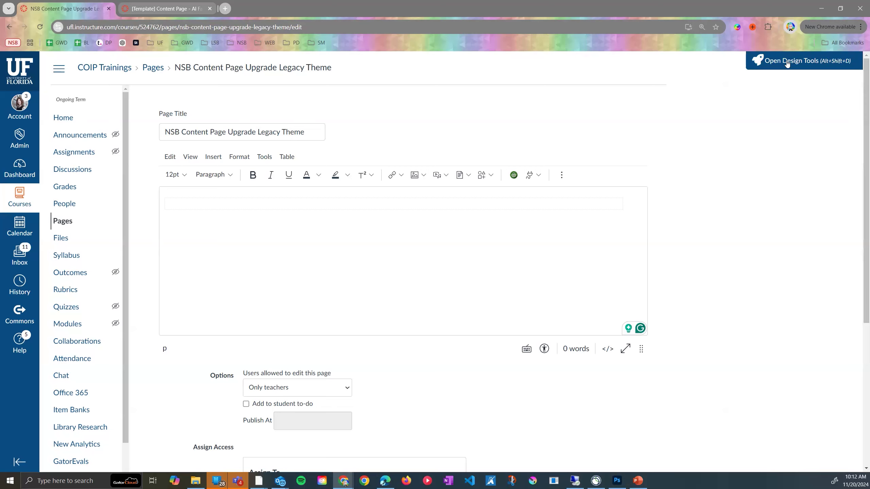
left_click(805, 66)
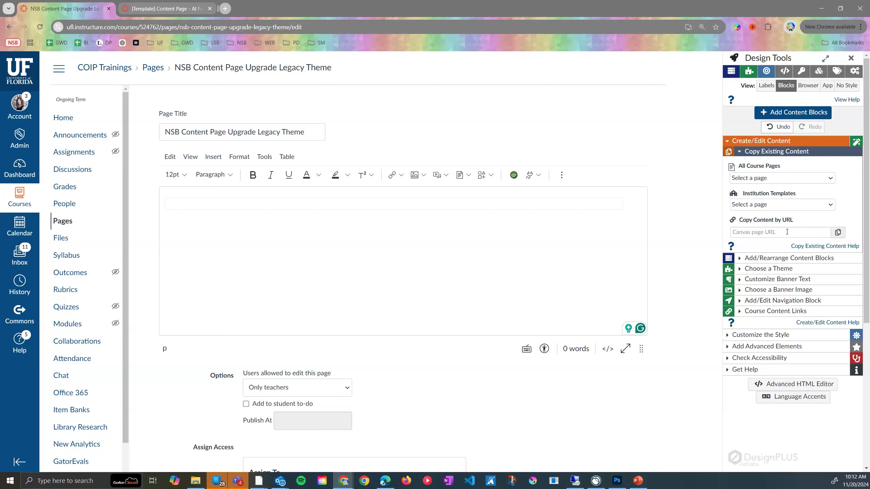
- Bring the page's saved content into the empty editor using Copy Content by URL with the copied page URL
left_click(801, 235)
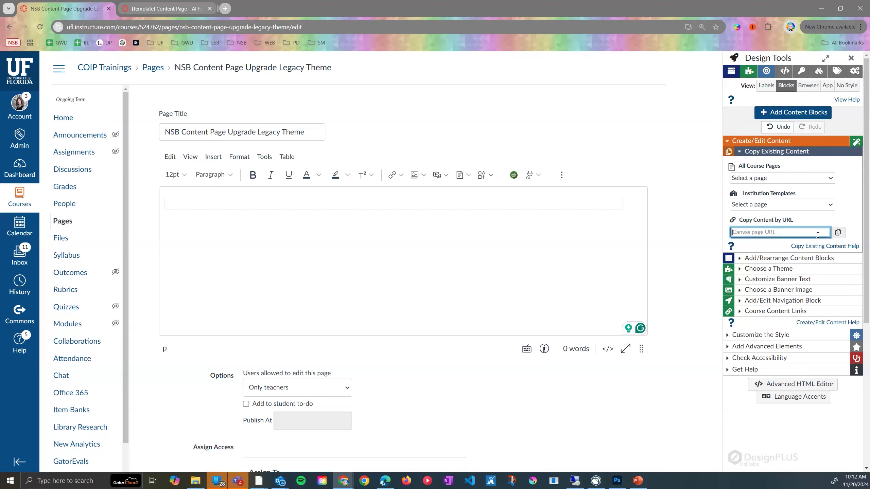
key("ctrl+v")
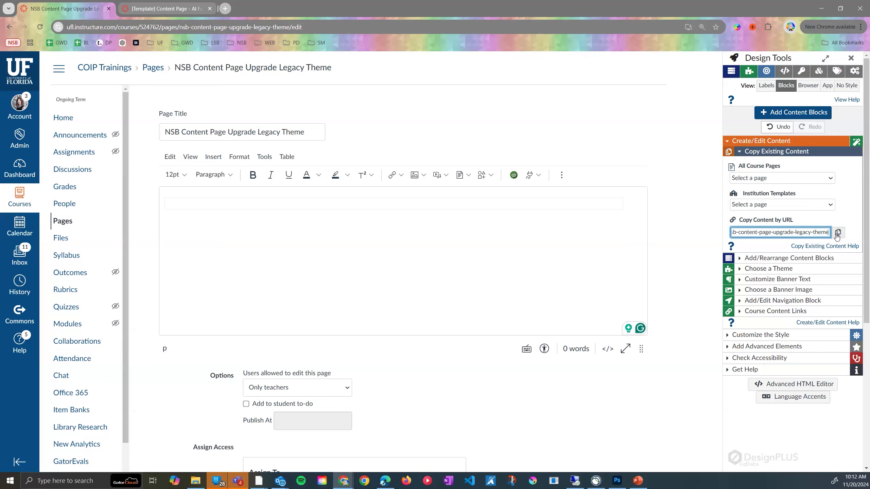
left_click(838, 233)
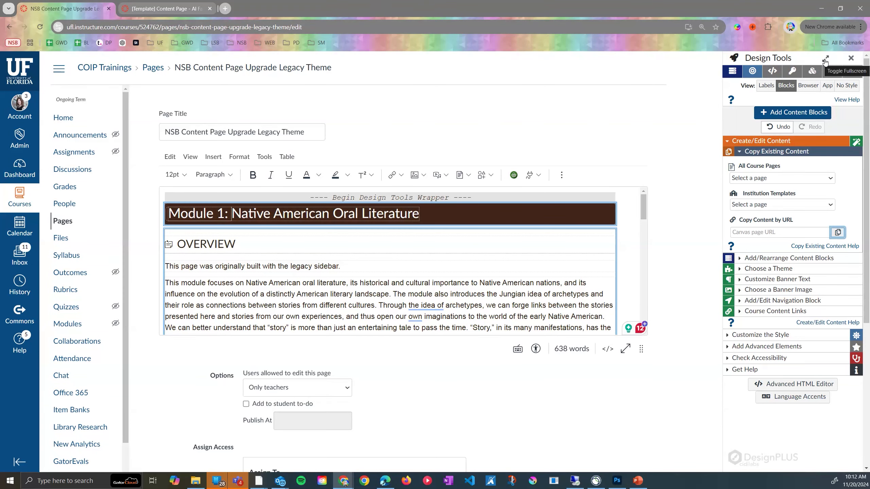
- Review the restored content in the editor and save the page
left_click(825, 59)
left_click(825, 59)
scroll(664, 363, "down", 1)
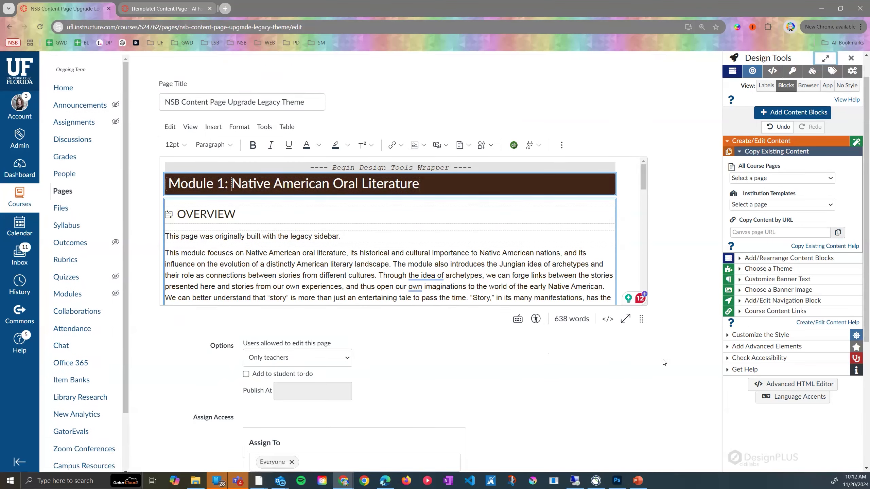
scroll(663, 363, "down", 5)
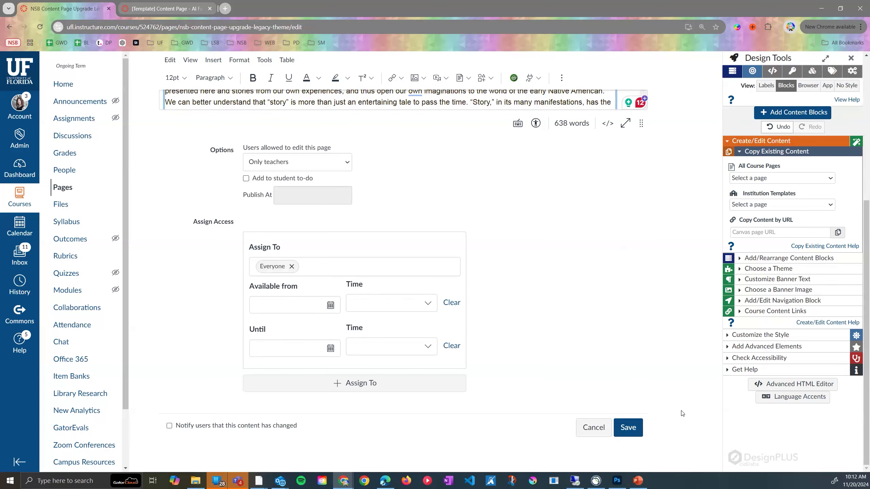
scroll(601, 351, "up", 6)
scroll(604, 357, "down", 6)
scroll(603, 303, "up", 6)
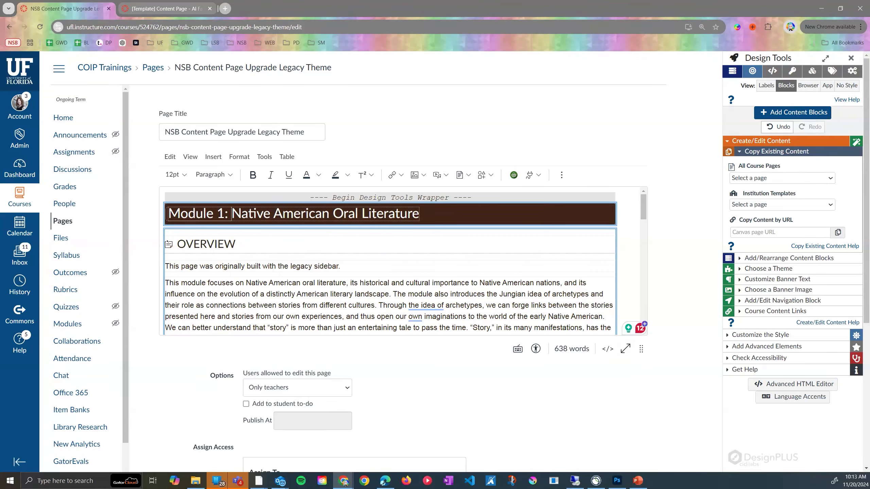
scroll(388, 274, "down", 10)
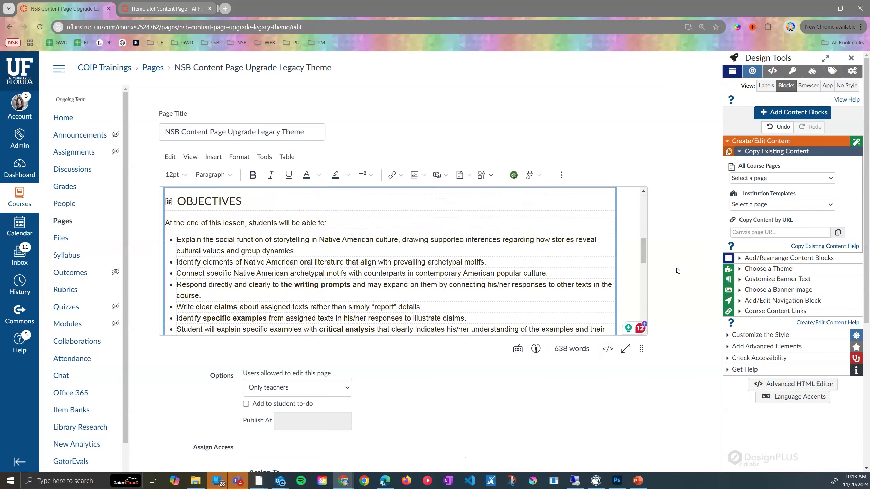
scroll(698, 277, "down", 3)
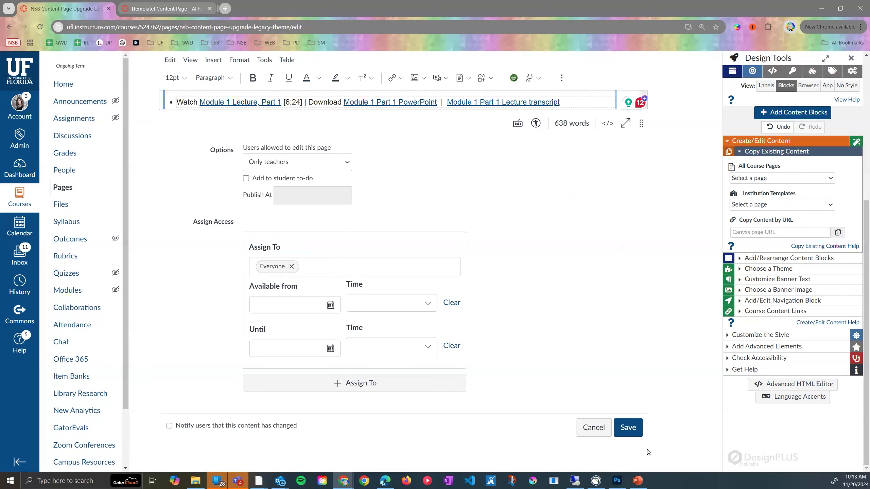
left_click(632, 430)
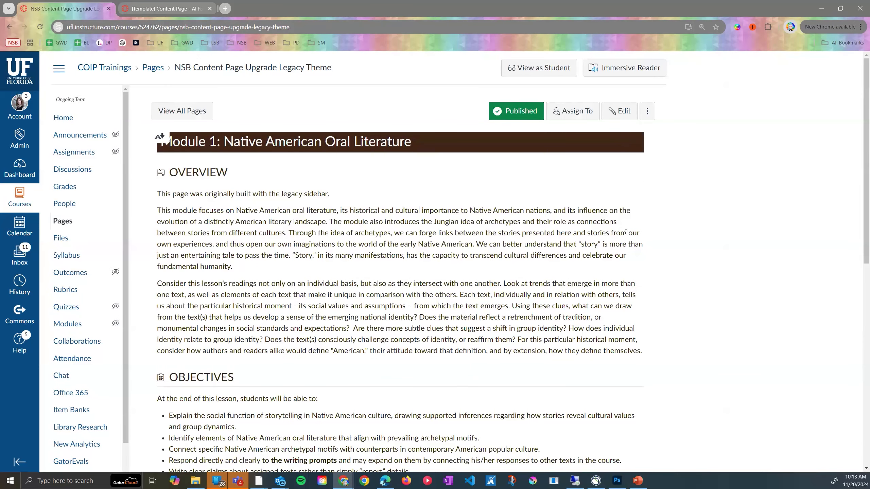
- Look over the saved page, reopen it for editing and launch Design Tools
scroll(622, 348, "down", 1)
scroll(623, 348, "down", 10)
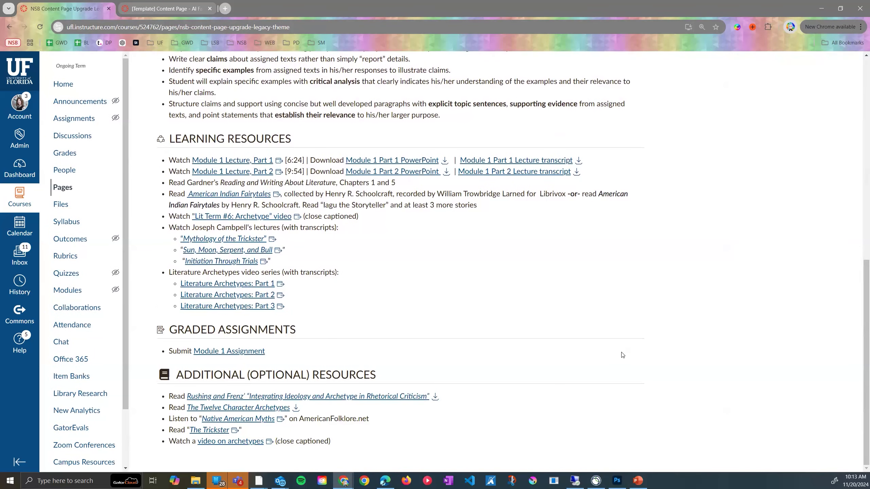
scroll(623, 355, "up", 12)
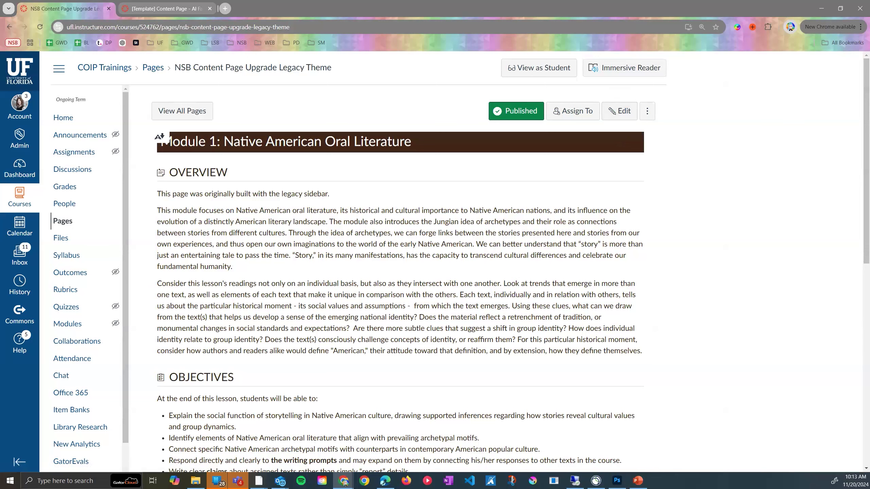
left_click(623, 115)
left_click(623, 115)
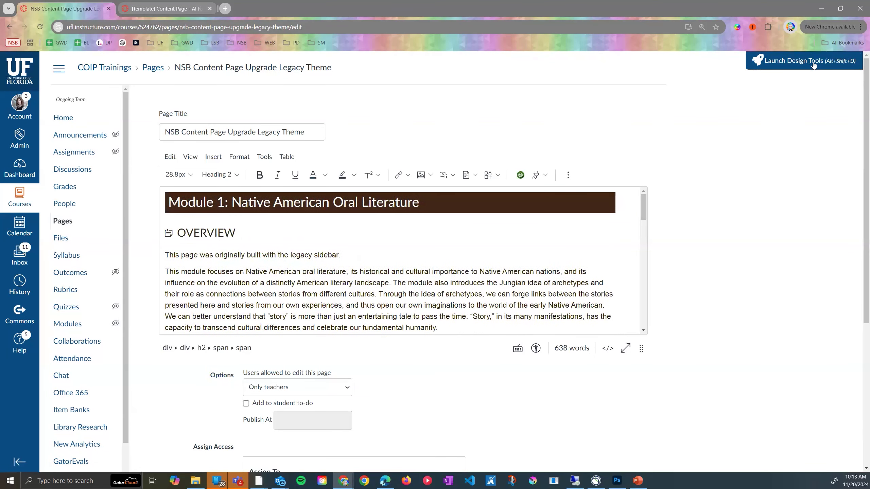
left_click(814, 66)
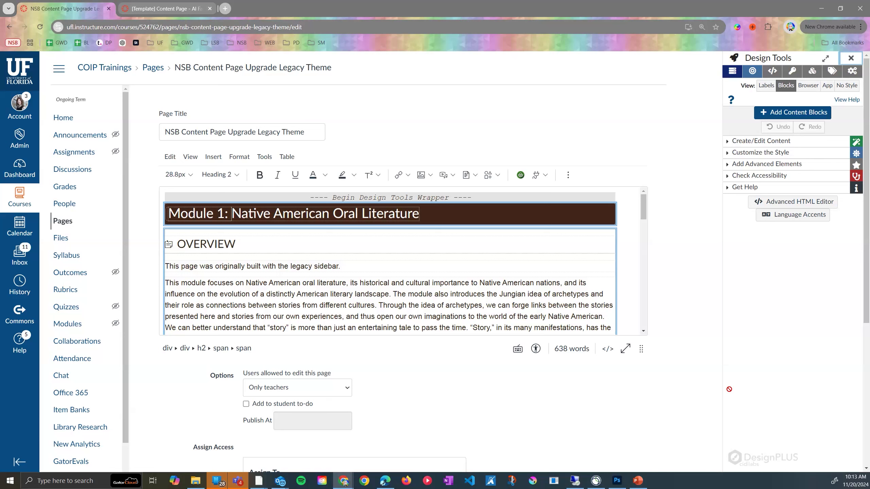
- View the Design Tools settings, switch the editor content view to Browser, and close the settings
left_click(852, 72)
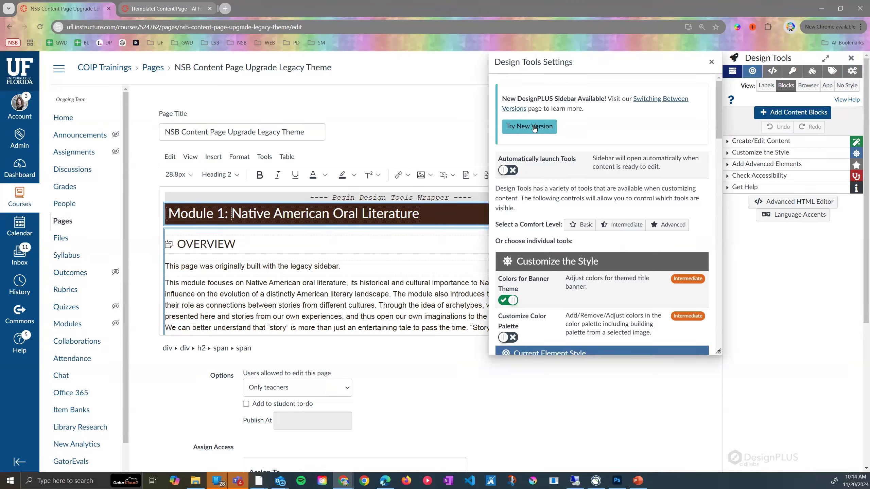
key("alt+shift")
key("alt+shift+b")
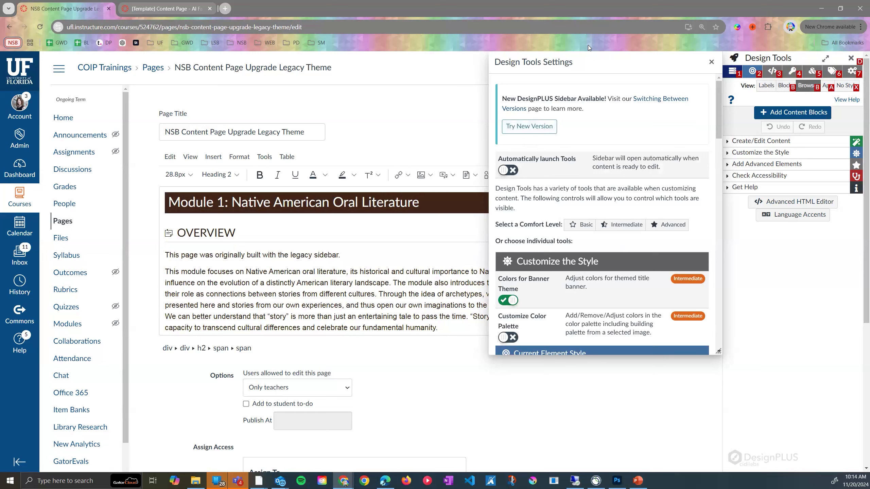
left_click(711, 62)
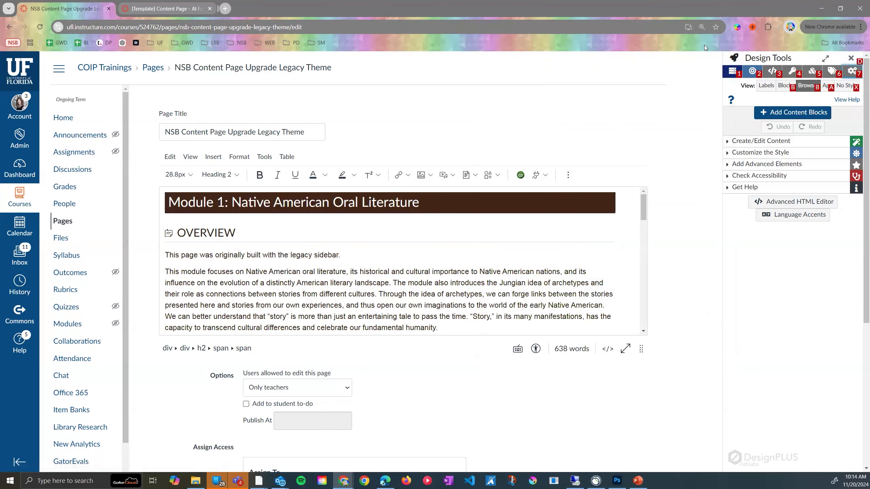
- Switch the editor content view to Blocks and reload the page with the new DesignPLUS sidebar
key("alt+shift+b")
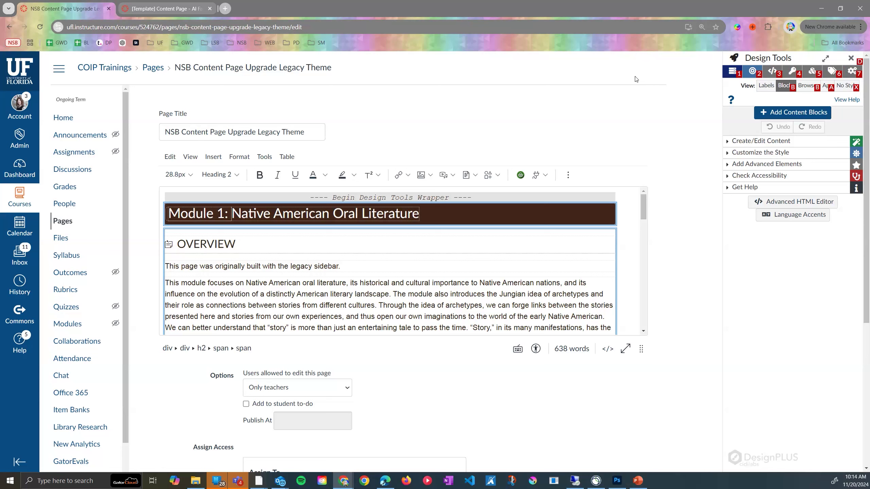
key("alt+shift+v")
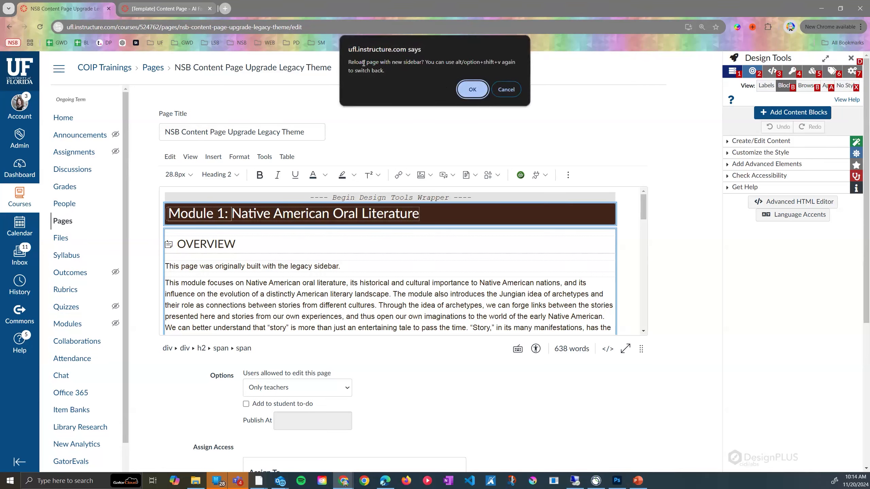
left_click(473, 89)
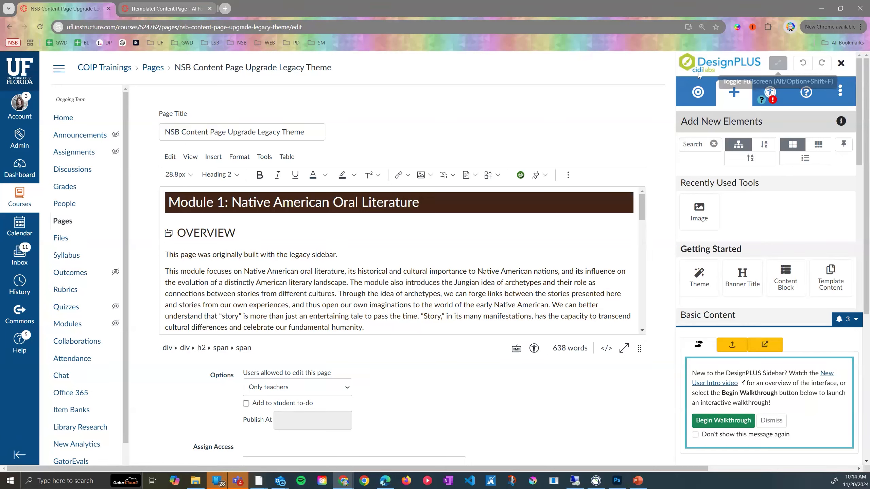
- Enlarge the height of the content editor so it shows both overview paragraphs of the page
left_click_drag(860, 165, 860, 164)
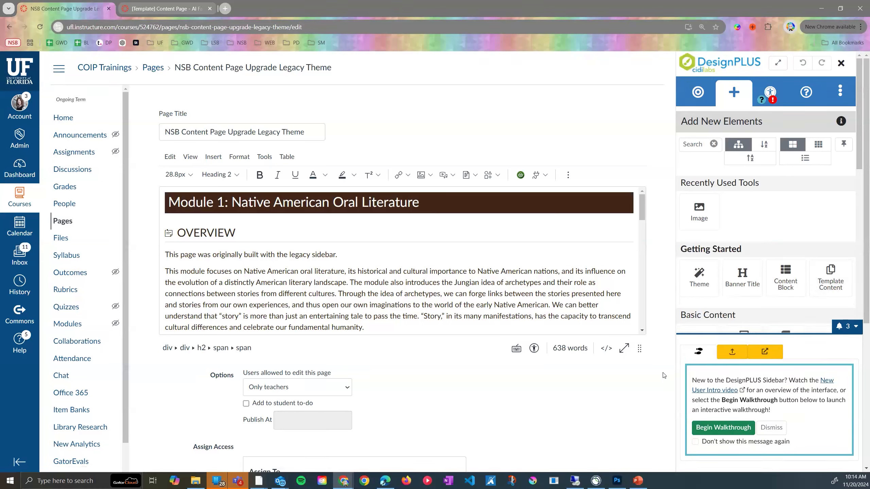
left_click_drag(639, 348, 639, 354)
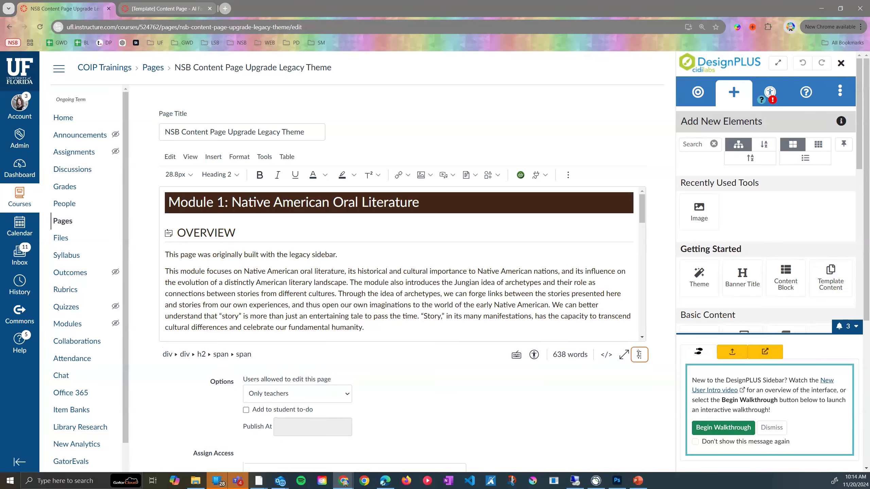
left_click_drag(644, 394, 645, 448)
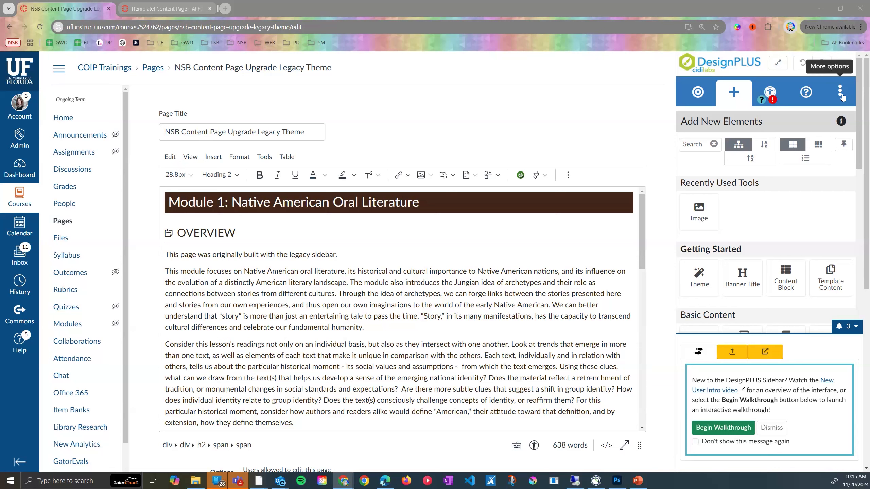
- Collapse the notifications area and enable Automatically Launch Sidebar in the DesignPLUS user settings
left_click(839, 91)
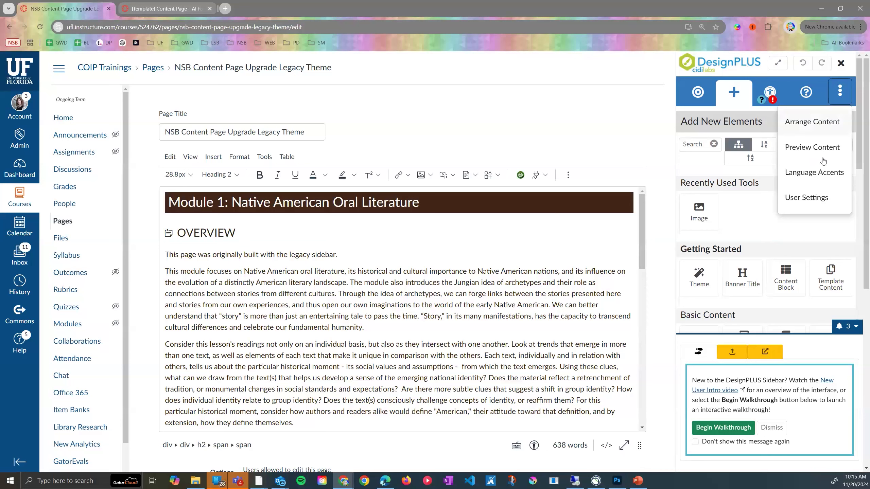
left_click(836, 203)
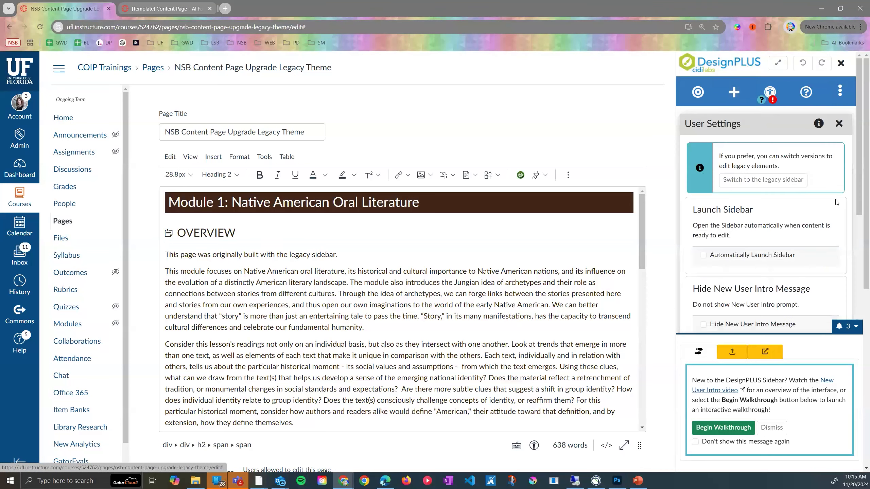
left_click(849, 332)
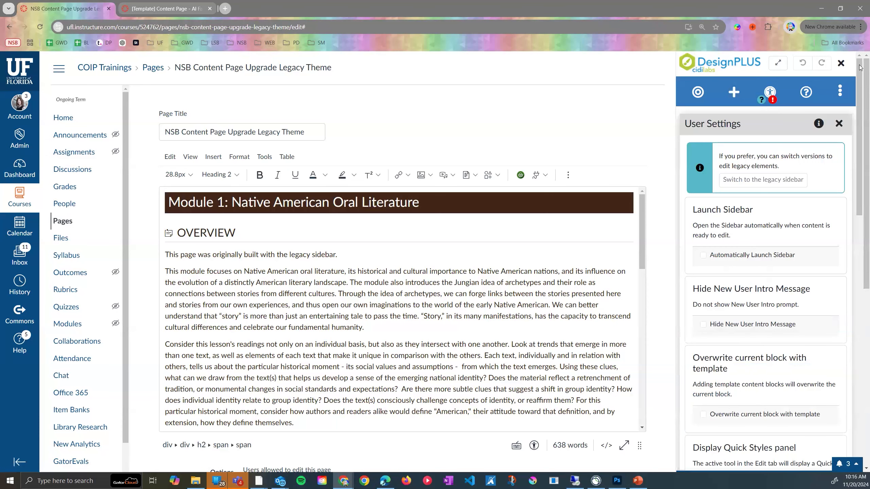
mouse_move(860, 85)
left_mouse_down()
mouse_move(855, 247)
mouse_move(853, 76)
left_mouse_up()
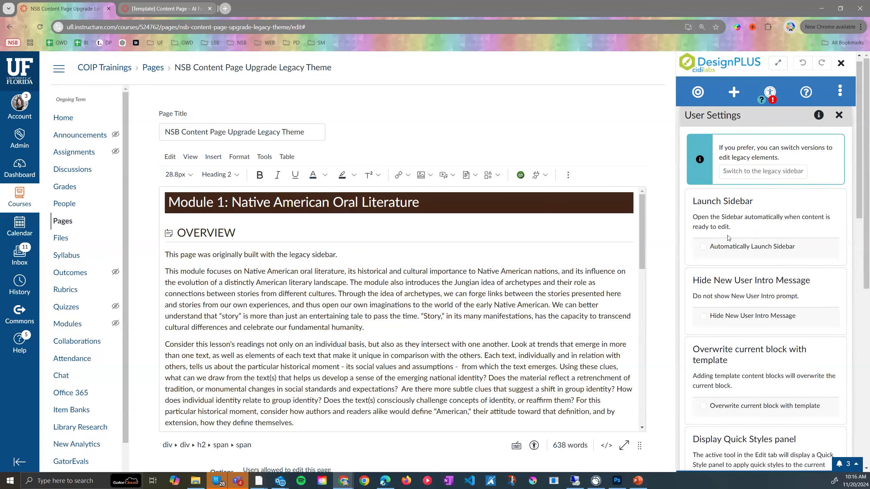
left_click(703, 248)
- Enable all Advanced tools in the user settings and review the remaining settings down to Reset User Settings
left_click_drag(861, 78, 856, 222)
left_click(697, 179)
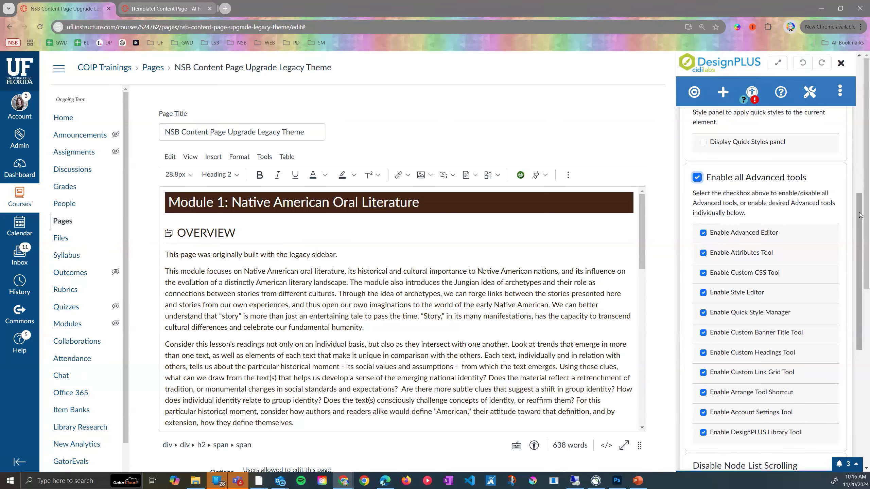
left_click_drag(860, 215, 859, 229)
left_click_drag(859, 237, 860, 257)
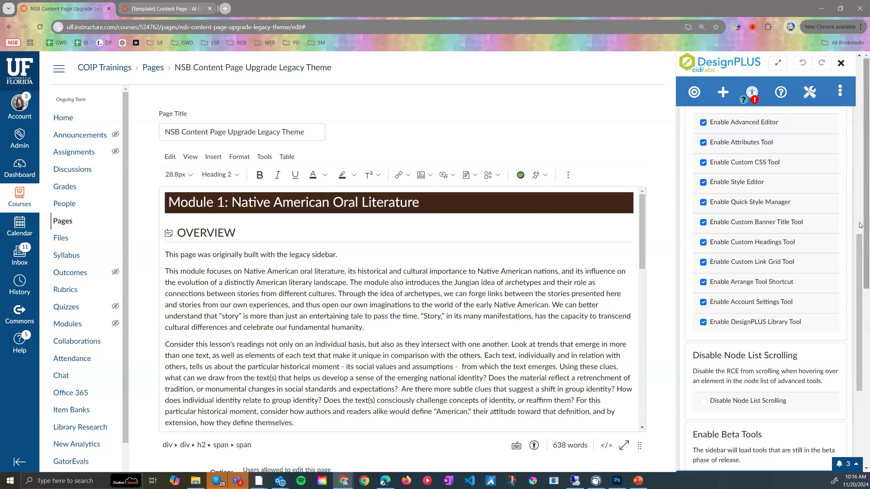
left_click_drag(859, 267, 859, 300)
left_click_drag(860, 266, 834, 341)
scroll(834, 342, "down", 3)
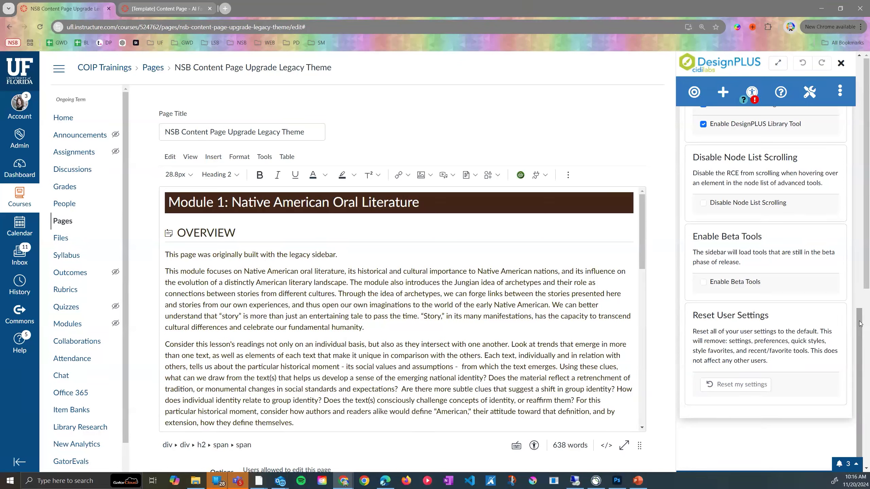
left_click_drag(859, 329, 860, 41)
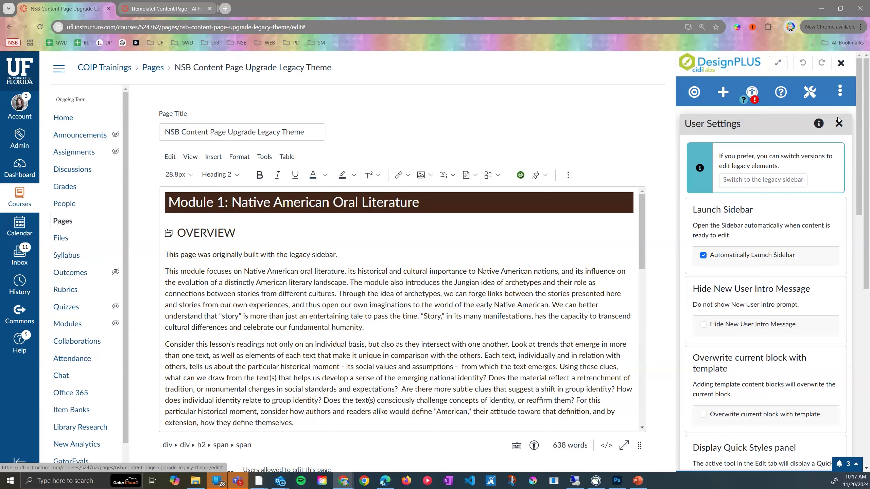
- Look over the sidebar's additional options and the set of Advanced tools
left_click(839, 92)
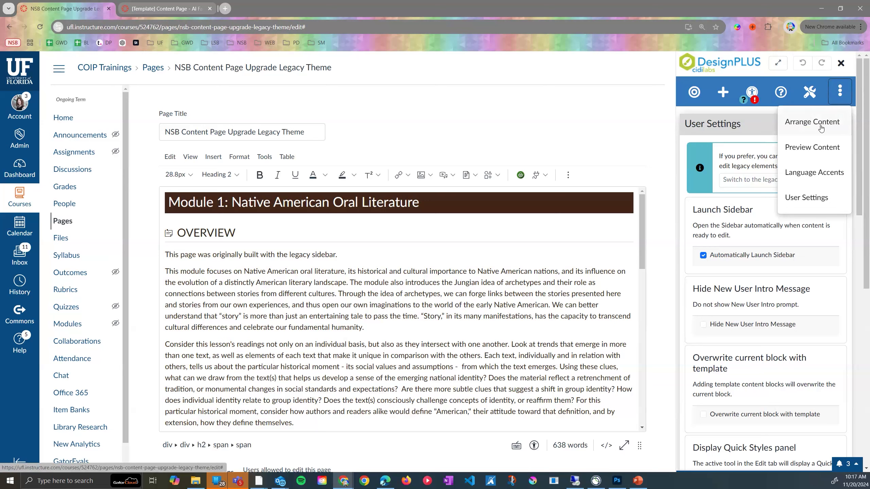
left_click(839, 92)
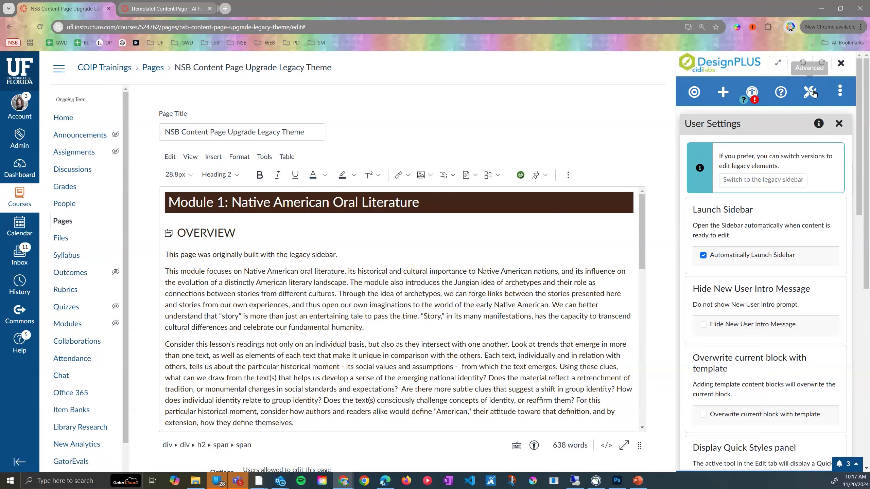
left_click(812, 94)
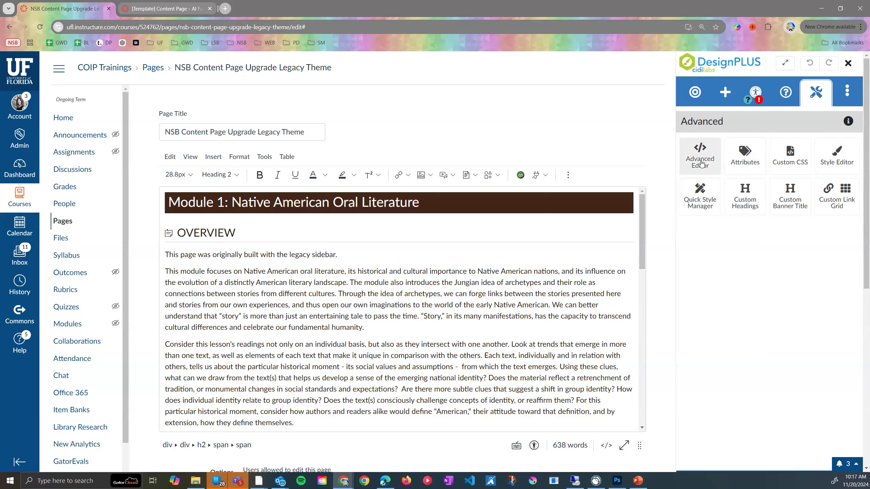
- View the DesignPLUS help resources, including the Cidi Labs User Guides, and return to the help overview
left_click(784, 93)
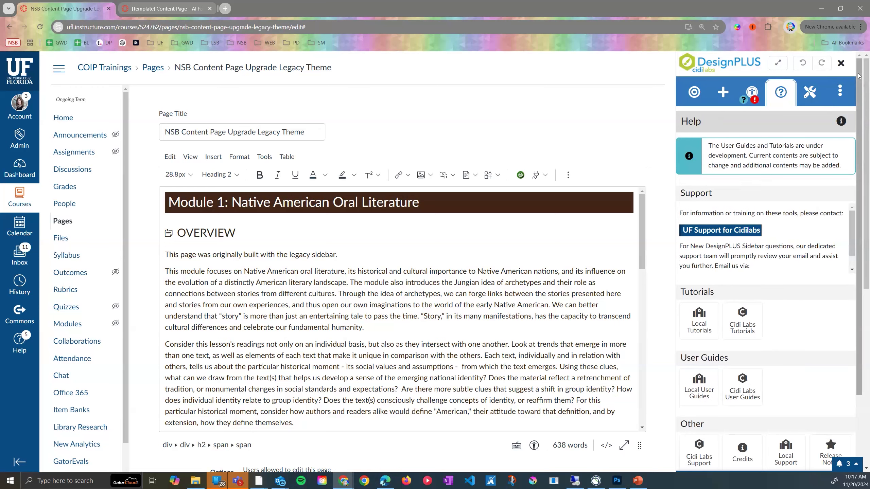
scroll(828, 199, "down", 3)
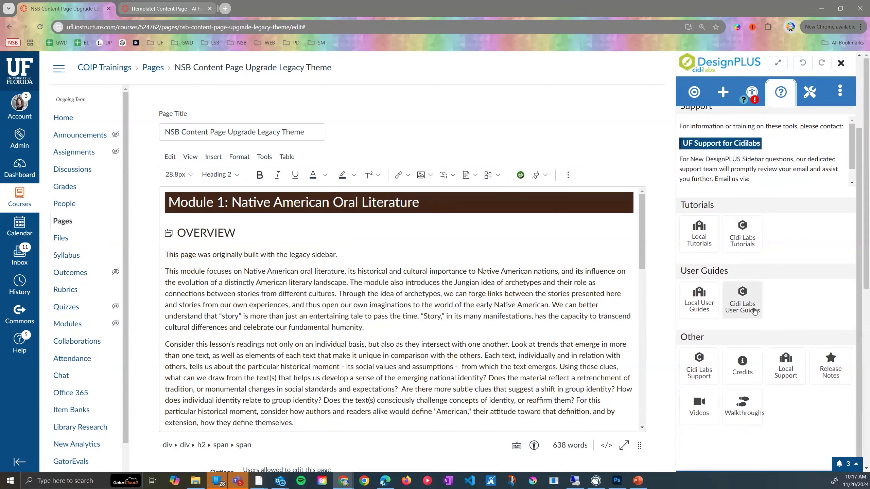
left_click(755, 310)
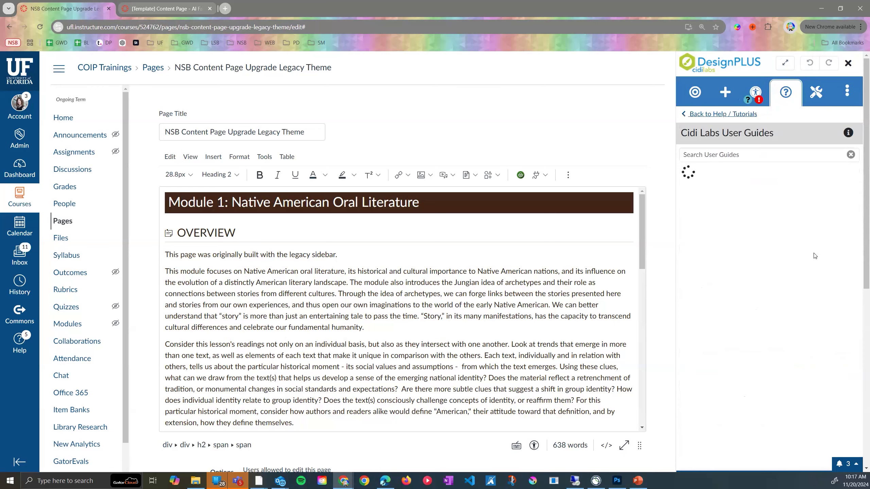
left_click(727, 114)
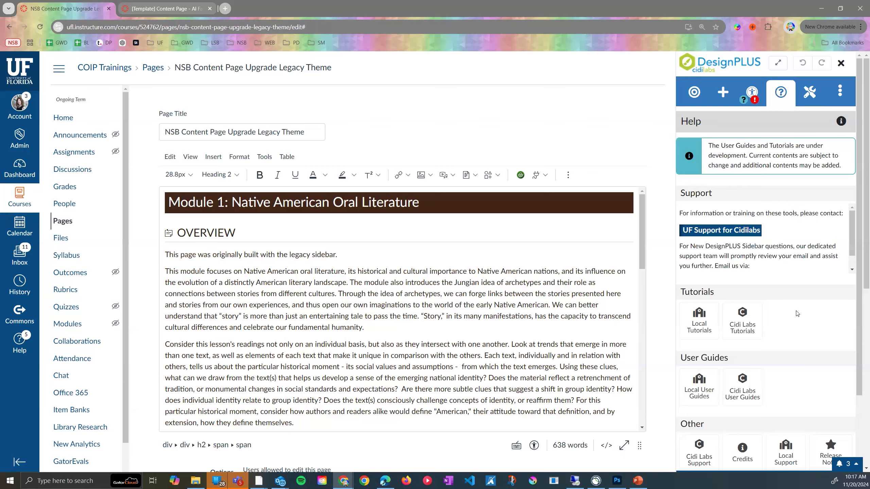
- Browse the DesignPLUS video tutorials in the help resources and return to the help overview
scroll(797, 314, "down", 3)
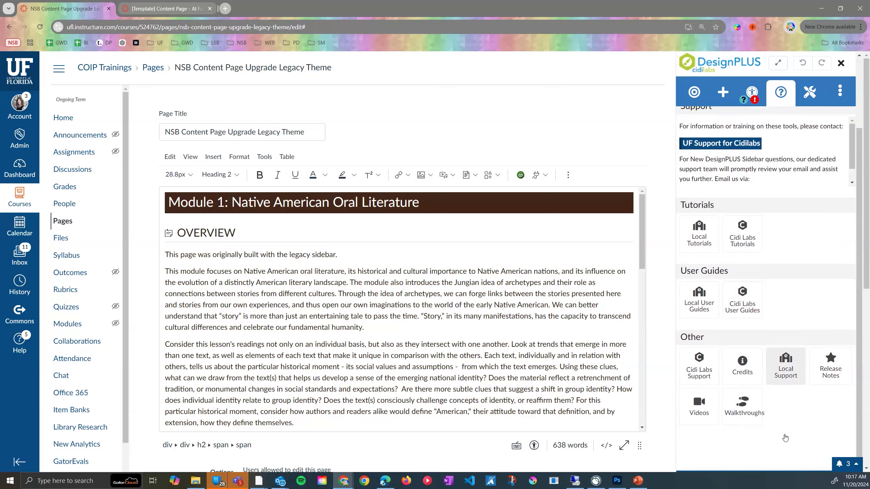
left_click(699, 408)
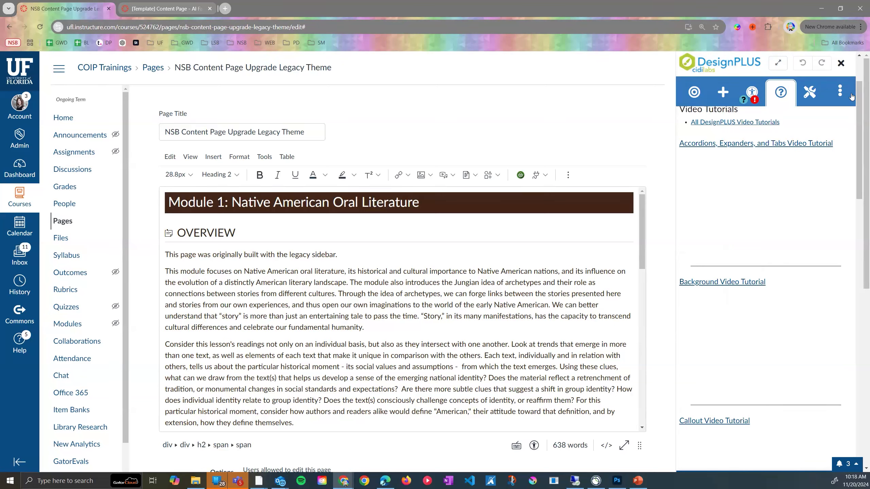
mouse_move(859, 89)
left_mouse_down()
mouse_move(859, 69)
mouse_move(859, 96)
left_mouse_up()
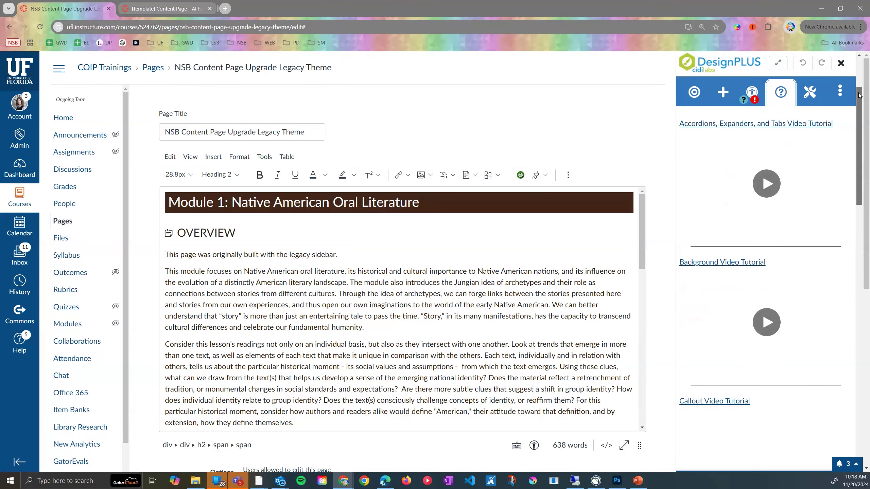
scroll(859, 99, "down", 4)
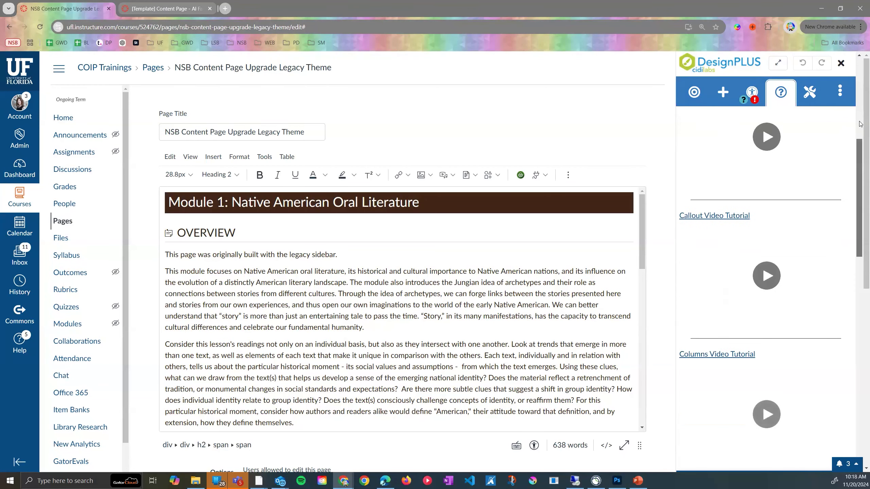
scroll(860, 92, "up", 5)
left_click(734, 114)
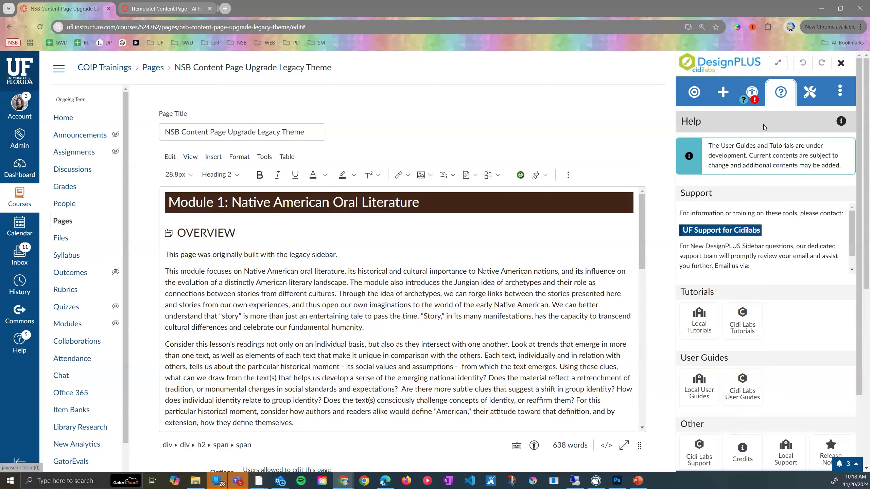
- View the Local Support contact information, then go back to the list of help resources
scroll(770, 311, "down", 3)
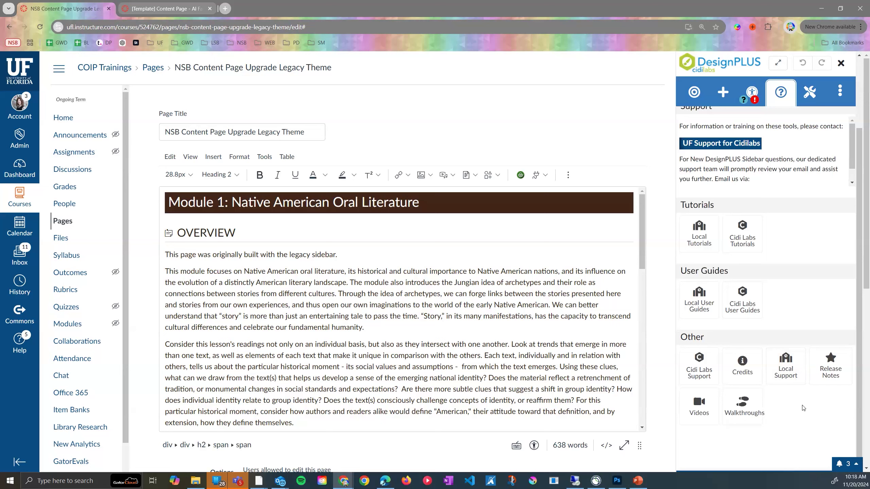
left_click(796, 369)
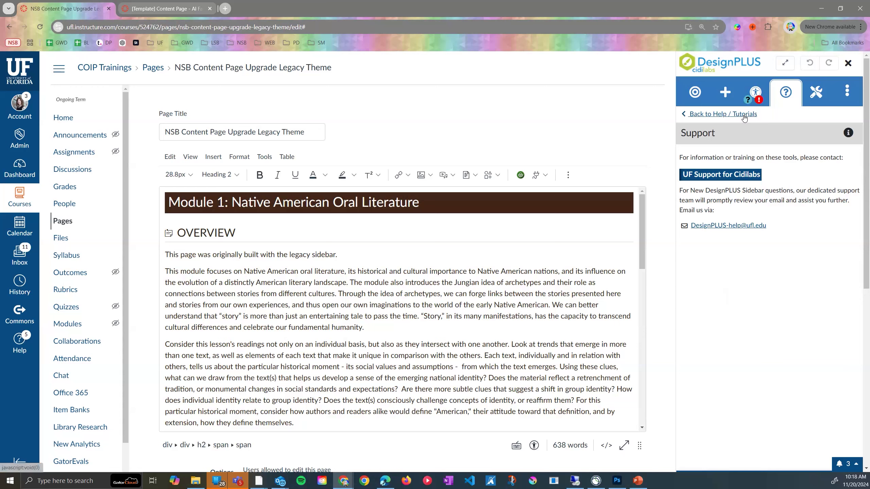
left_click(777, 124)
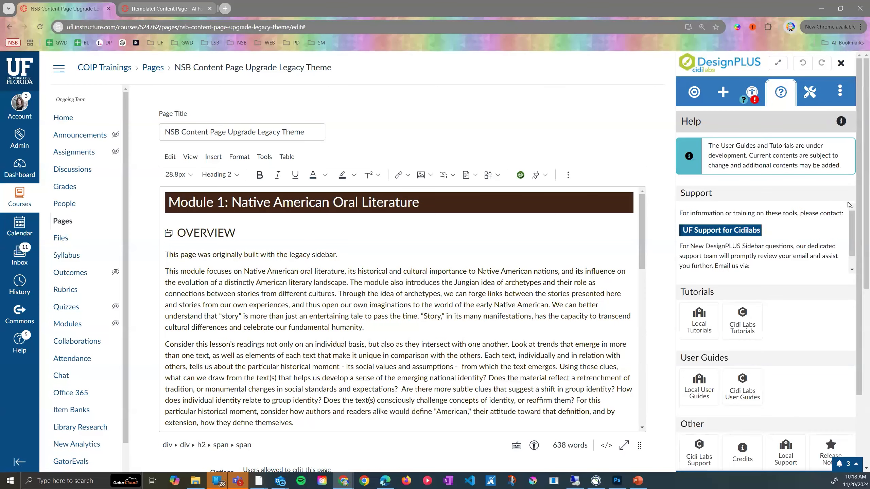
scroll(859, 219, "down", 3)
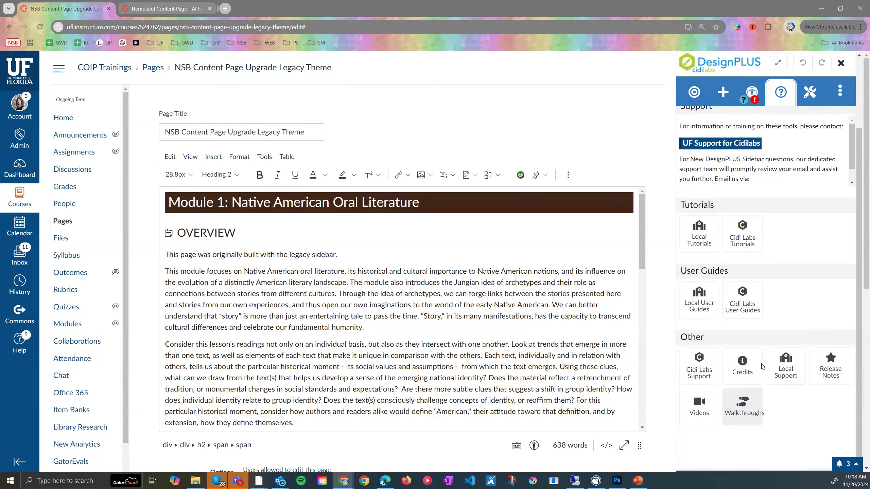
- View the Accessibility and Usability tools and scan the page's links with External Assets
left_click(755, 98)
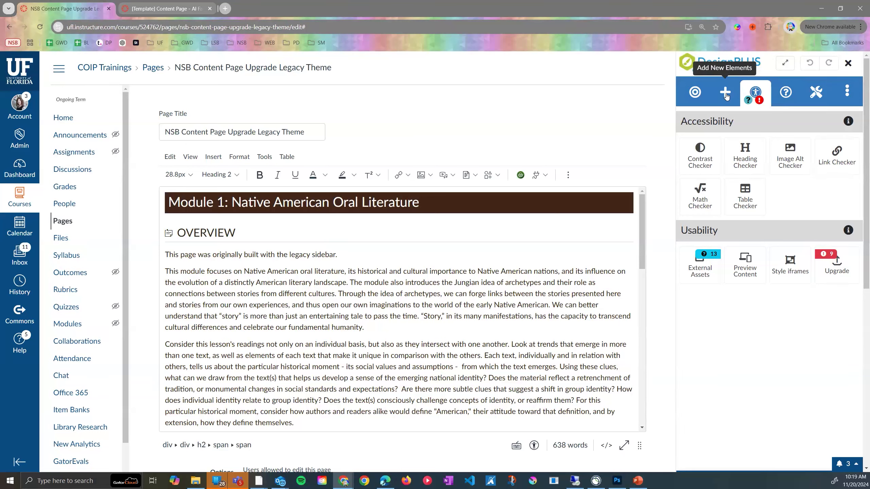
left_click(706, 274)
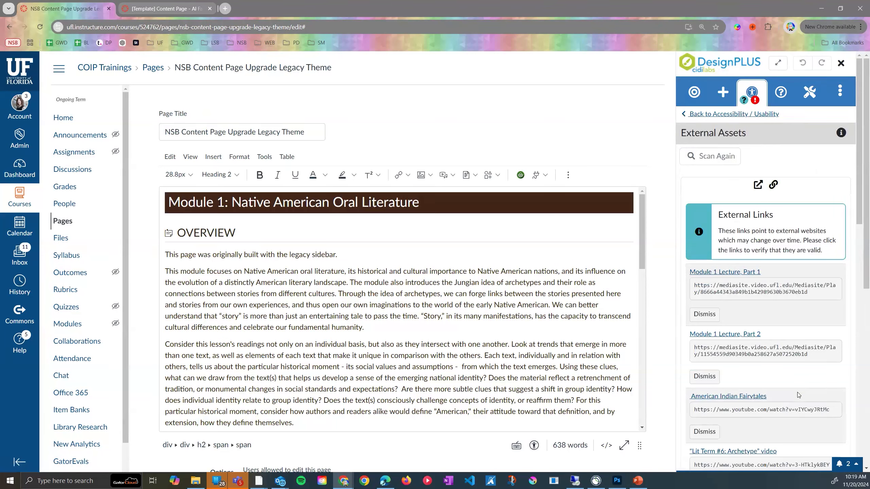
- Browse the categories of new elements that can be added to the page
left_click(719, 98)
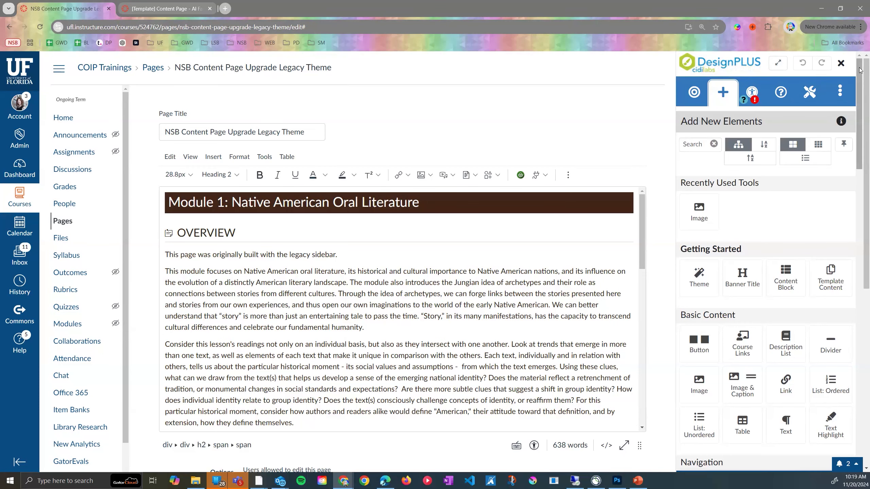
scroll(858, 75, "down", 2)
scroll(847, 162, "down", 5)
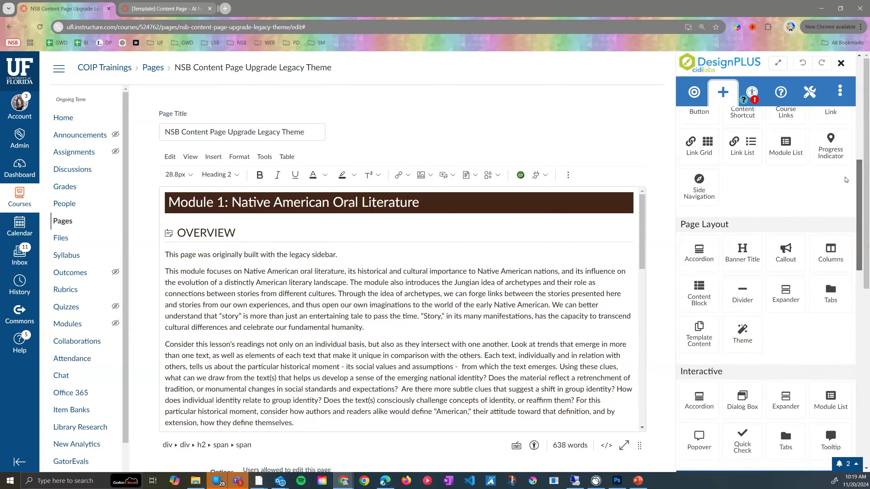
scroll(788, 240, "up", 10)
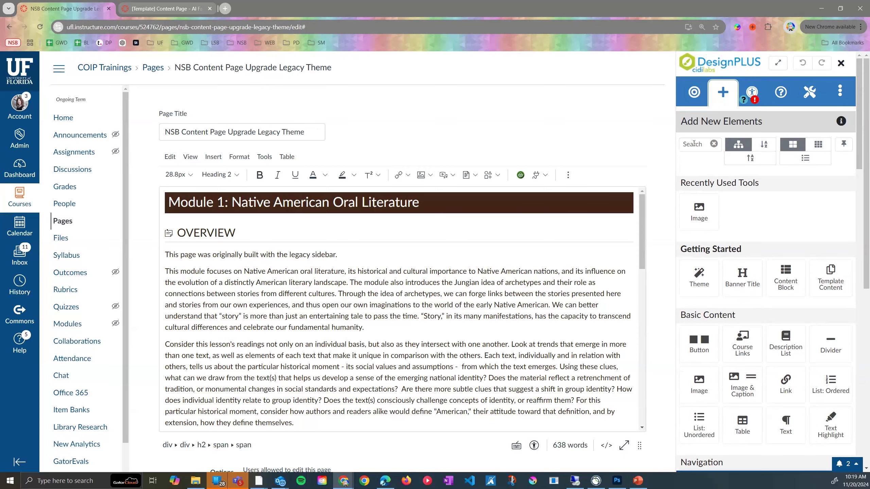
- Search the new elements for "image", then clear the search to list all elements again
left_click(693, 144)
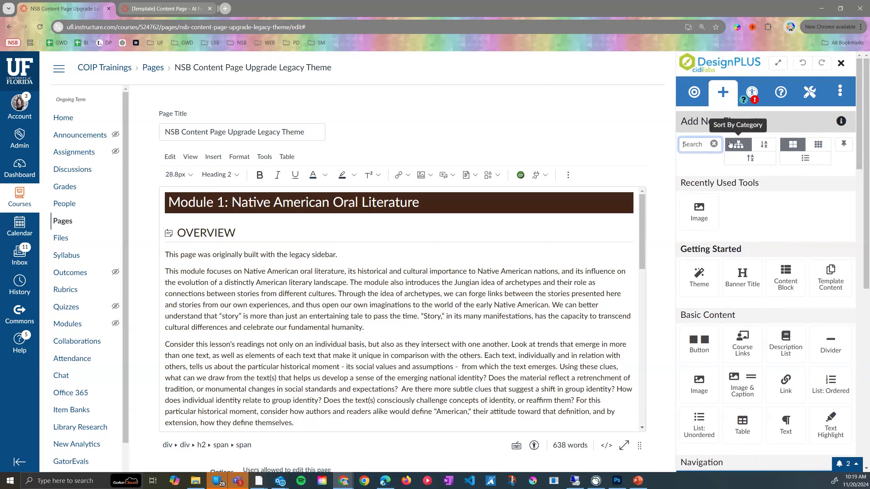
type("image")
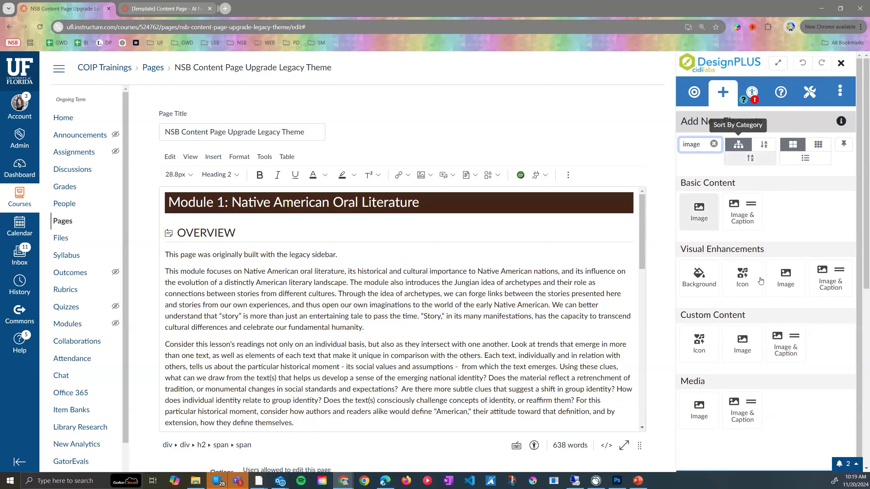
left_click(713, 144)
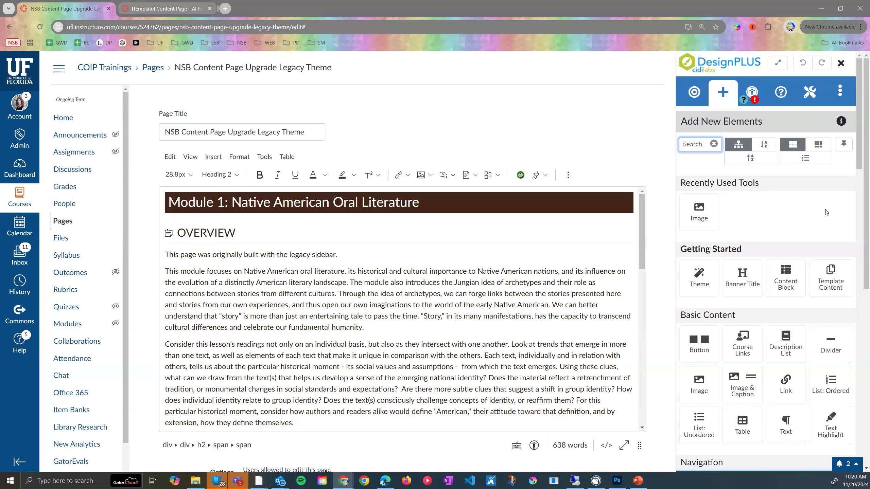
- Compare the list and small-icon layouts of the new elements, then return to large icons
left_click(813, 162)
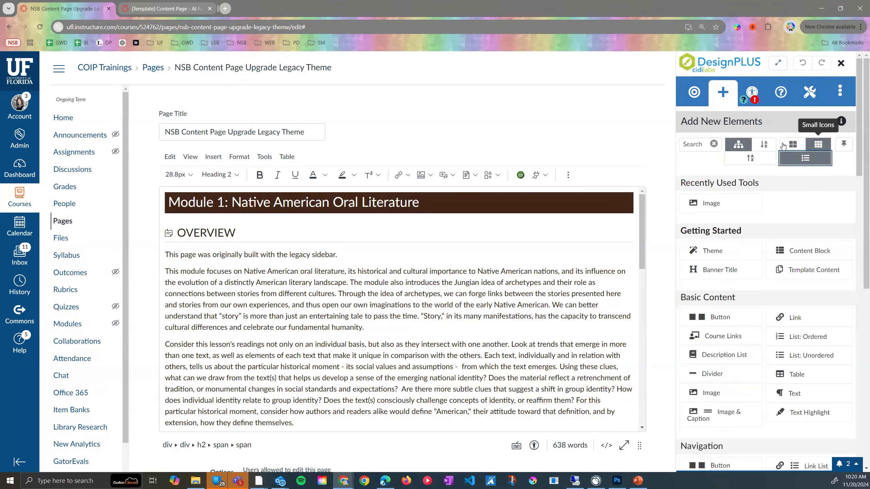
left_click(818, 148)
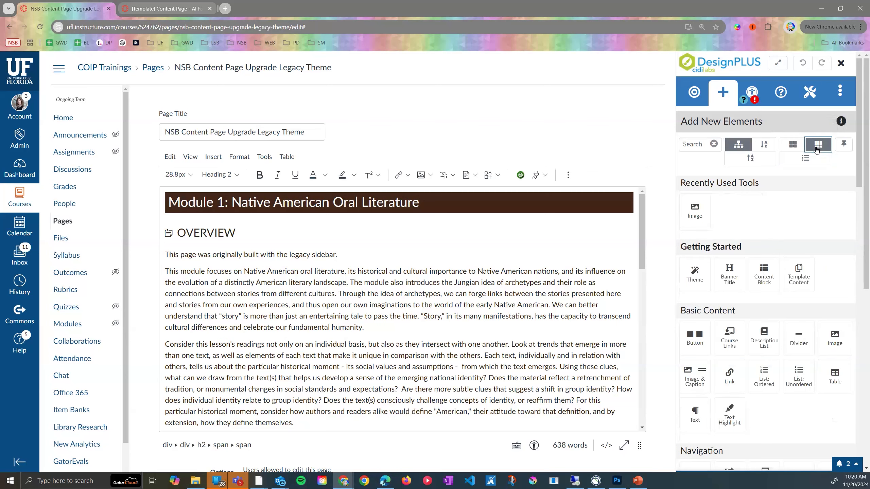
left_click(792, 147)
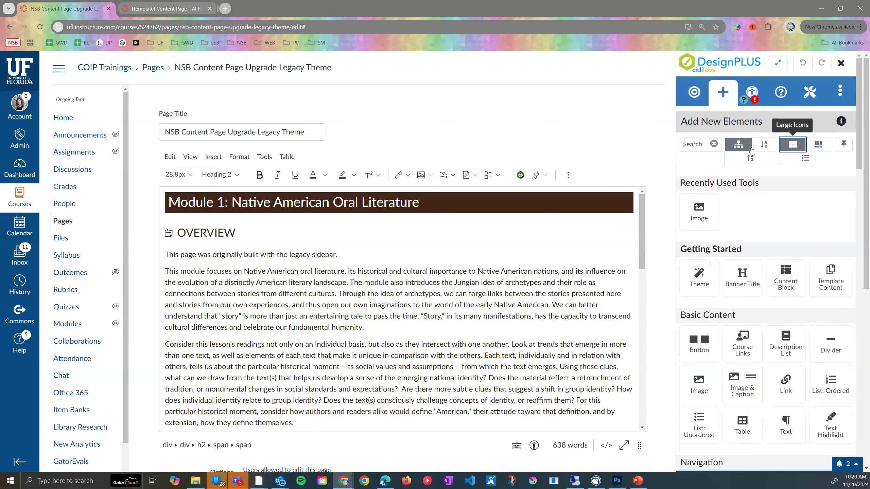
- View the text editing tools for the module title and look at the current legacy page content
left_click(694, 93)
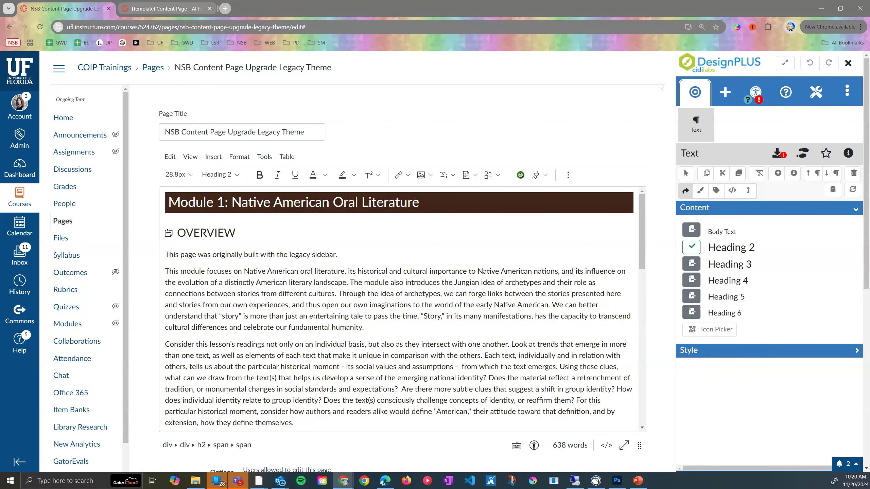
scroll(644, 124, "down", 3)
left_click_drag(645, 127, 643, 108)
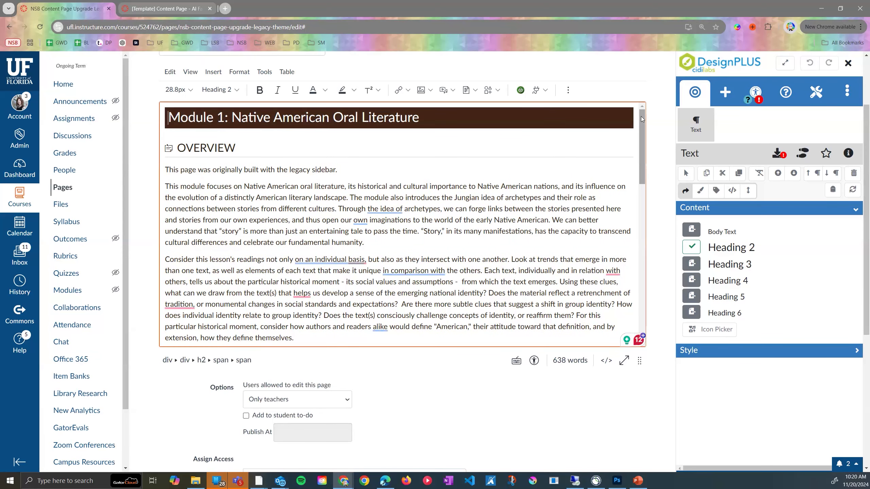
- Leave the External Assets results and open the Upgrade tool among the usability tools
left_click(755, 93)
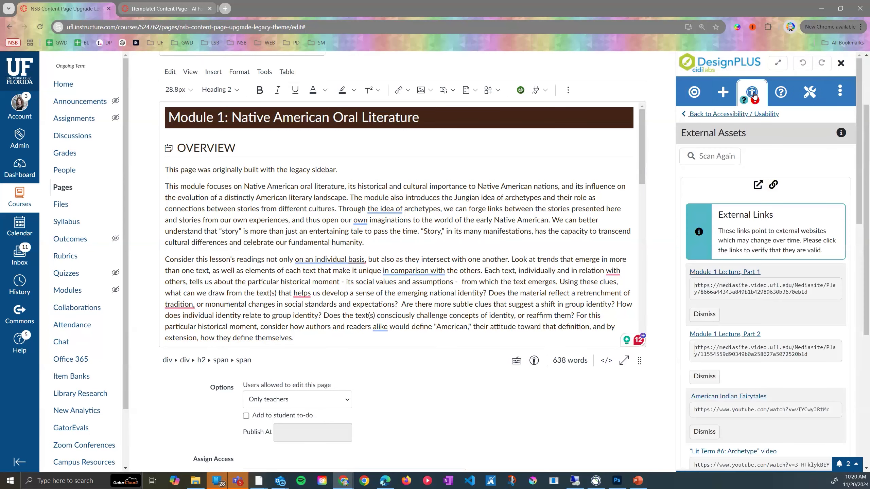
left_click(753, 114)
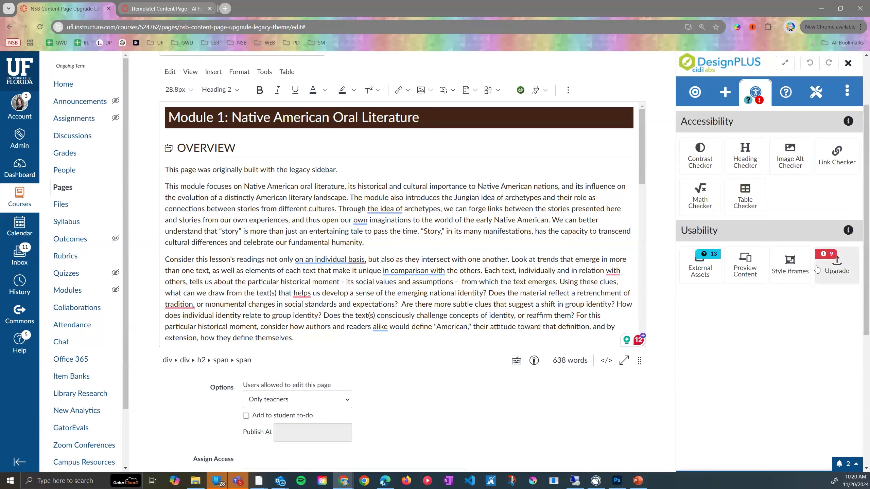
left_click(834, 264)
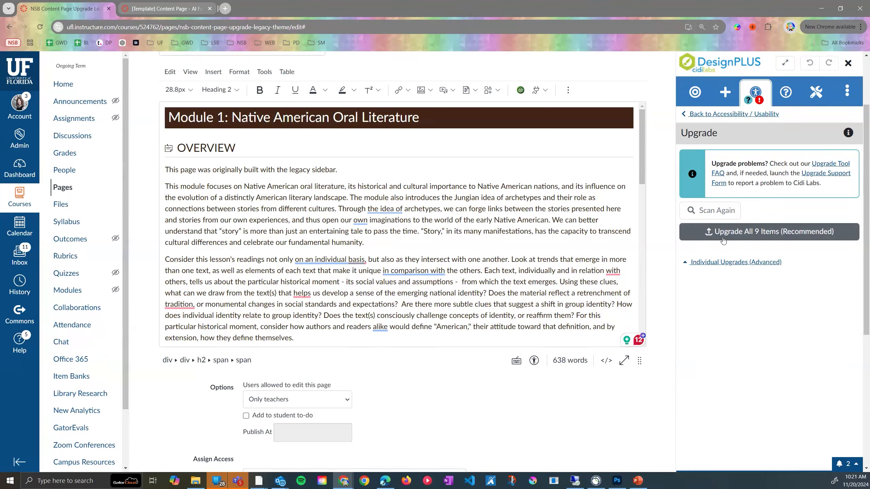
- Review the individual upgrades, including Banner Title, and upgrade all 9 items on the page
left_click(708, 266)
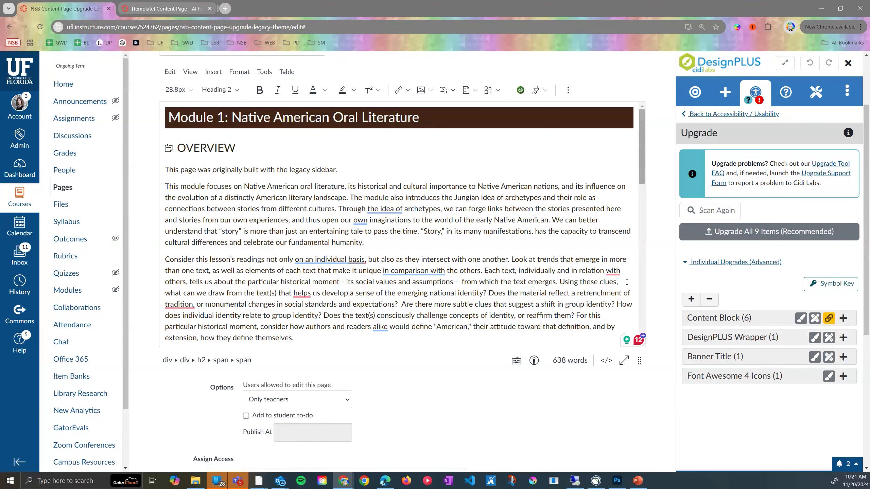
left_click(759, 359)
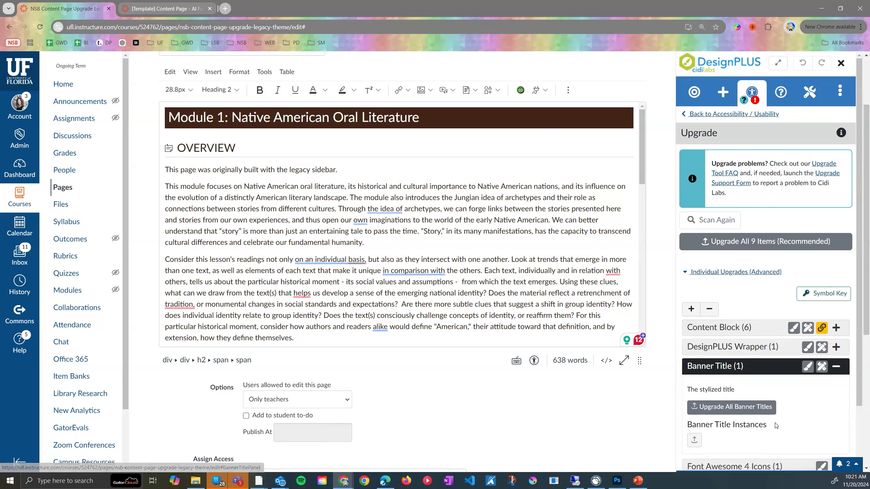
left_click(744, 369)
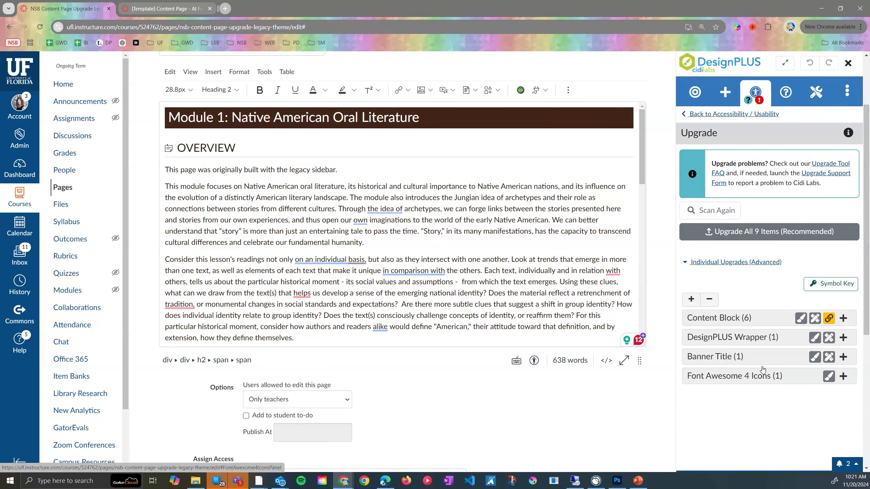
left_click(844, 236)
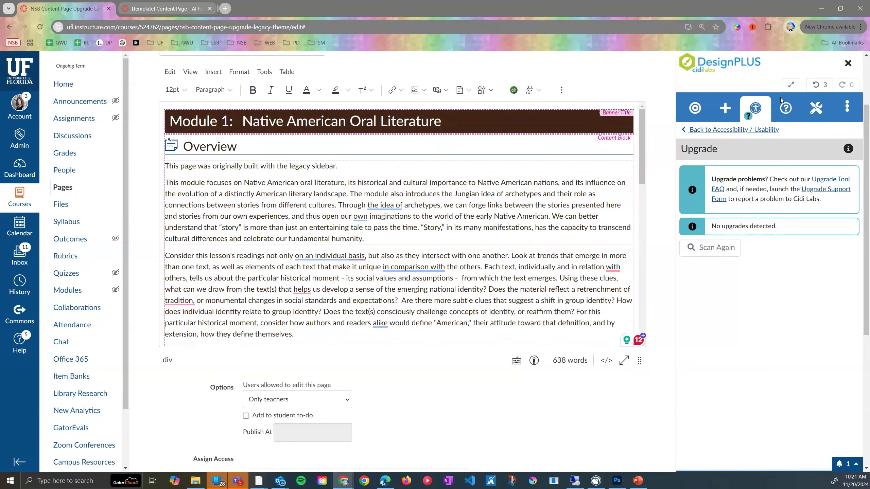
- Enlarge the page editor's height to show the Objectives section, and return to the Accessibility and Usability overview
left_click(791, 85)
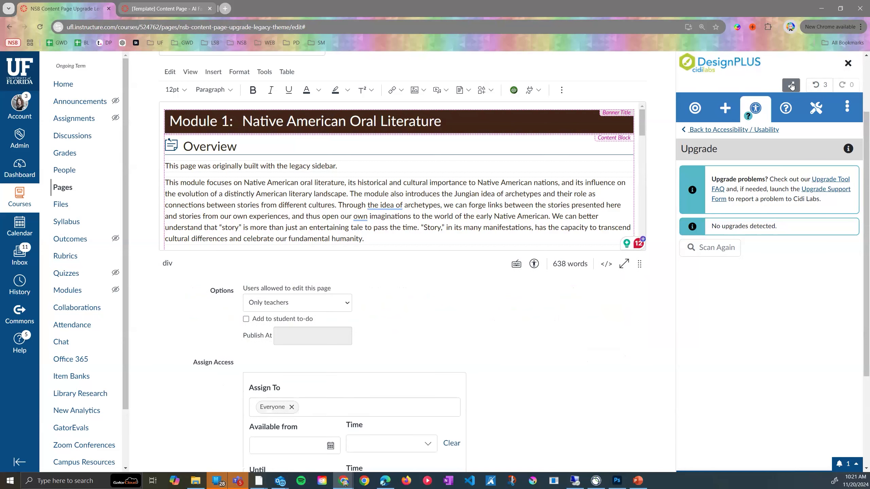
left_click_drag(640, 264, 617, 463)
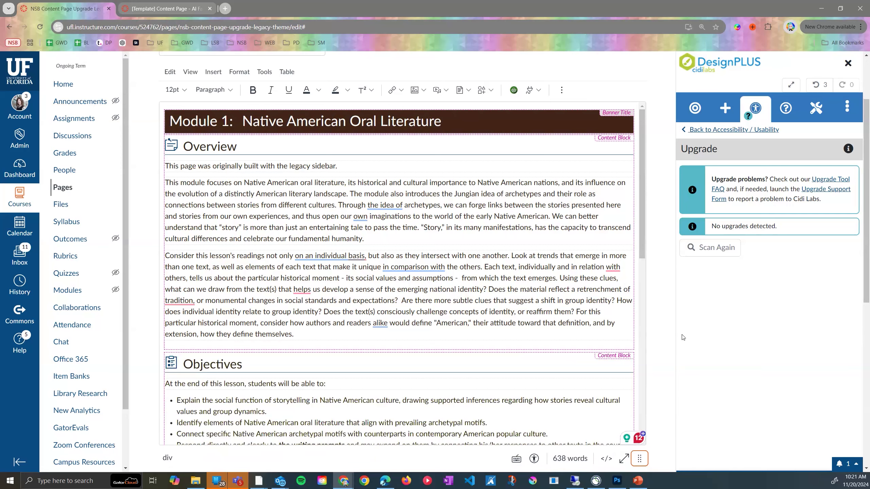
left_click(792, 85)
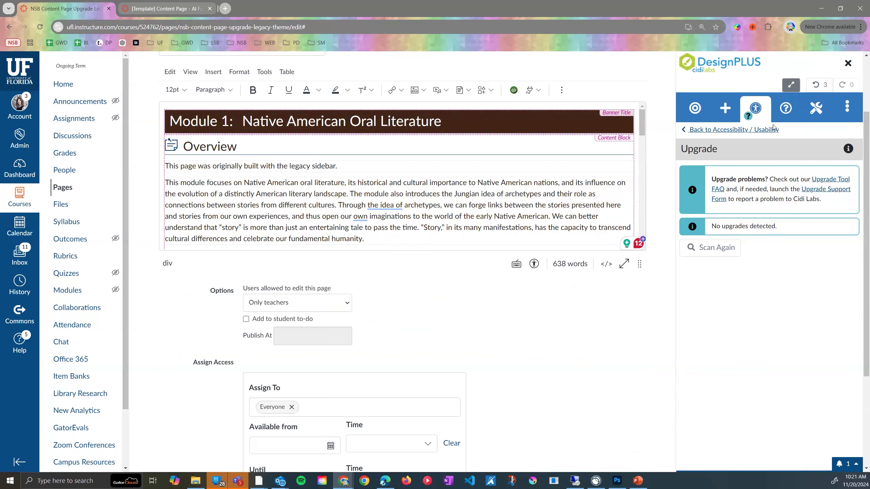
left_click(750, 130)
left_click_drag(638, 263, 640, 458)
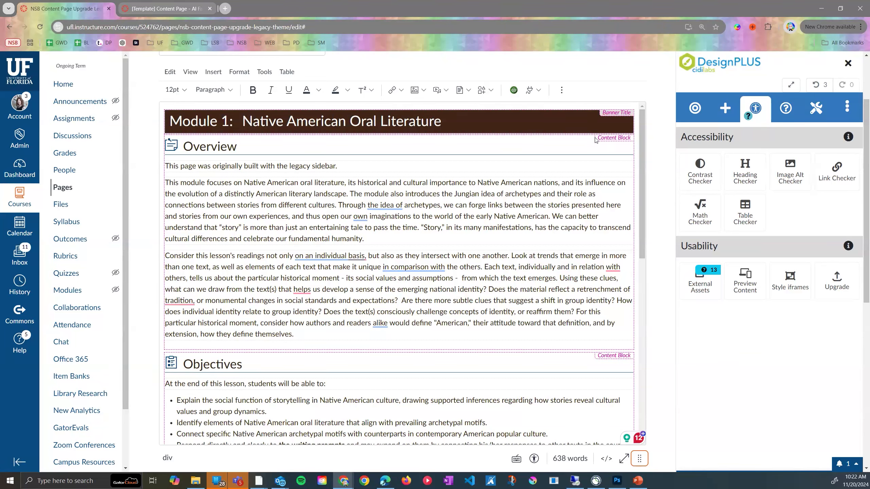
- Review the upgraded page content from the Overview block to Additional (Optional) Resources, then return to the banner title
left_click(641, 129)
scroll(643, 132, "down", 2)
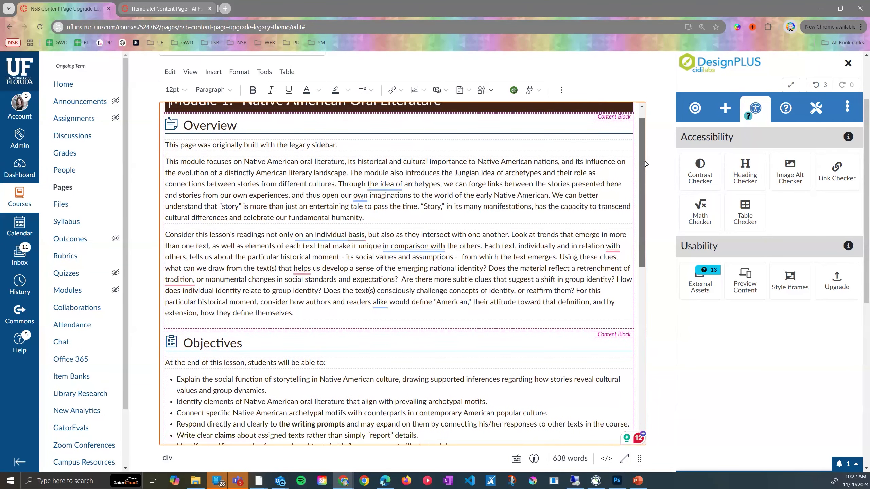
scroll(645, 164, "down", 9)
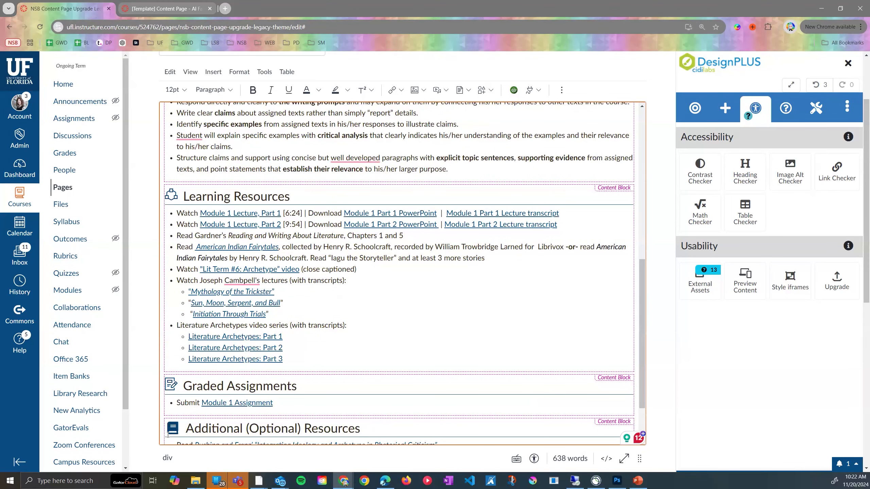
left_click_drag(642, 336, 675, 181)
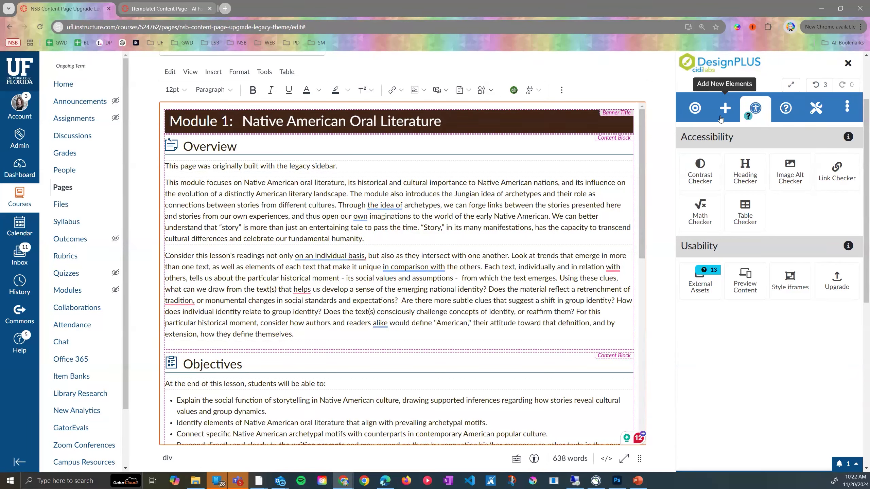
- View the Theme settings for the banner title, then the Content Block settings for the Overview paragraph
left_click(694, 109)
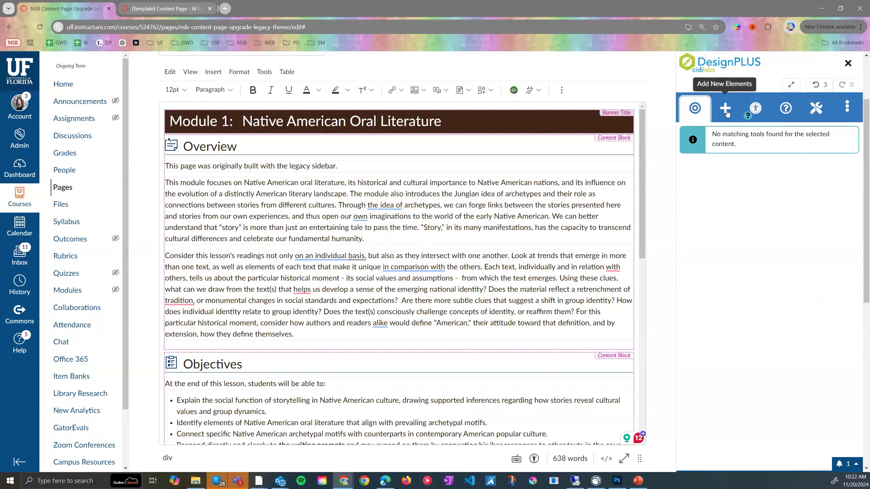
left_click(427, 124)
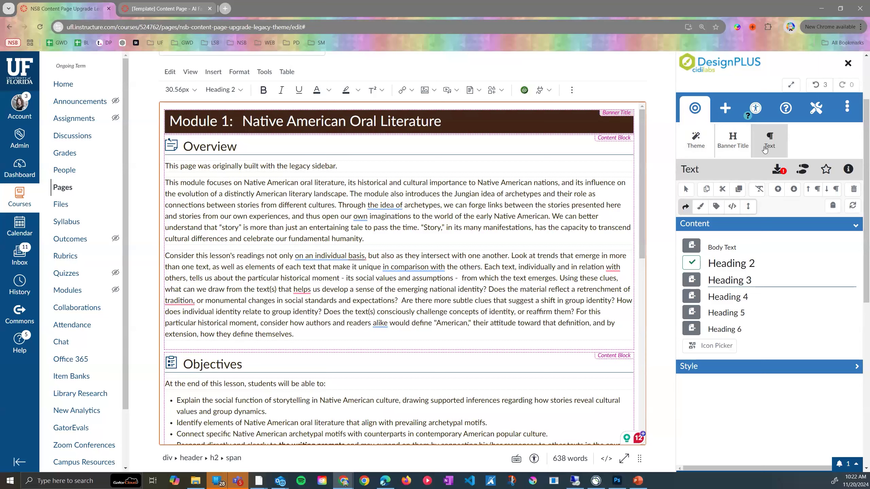
left_click(695, 147)
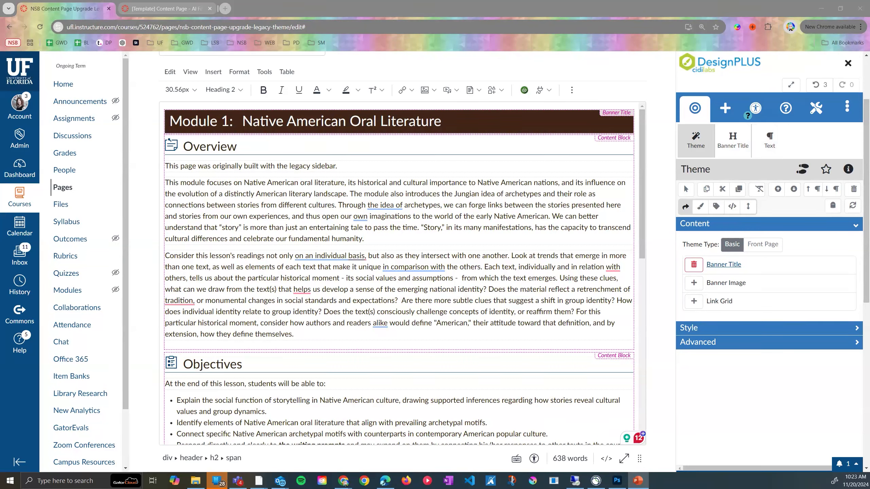
left_click(551, 185)
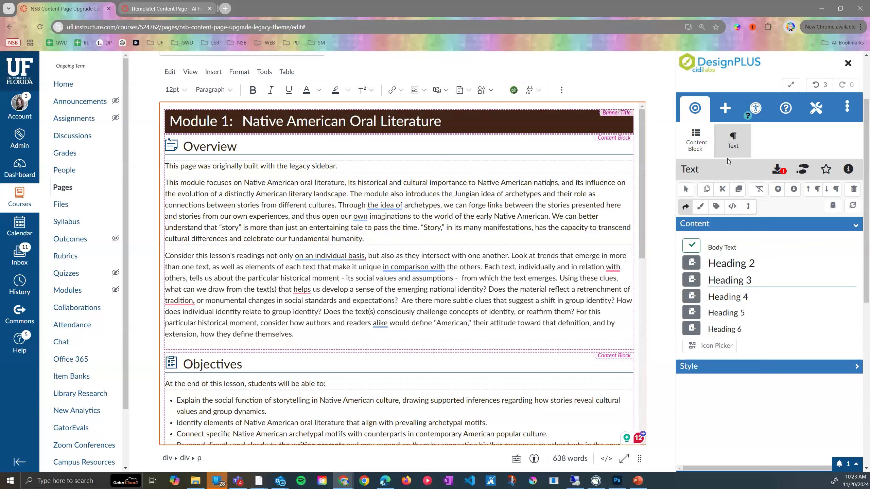
left_click(693, 145)
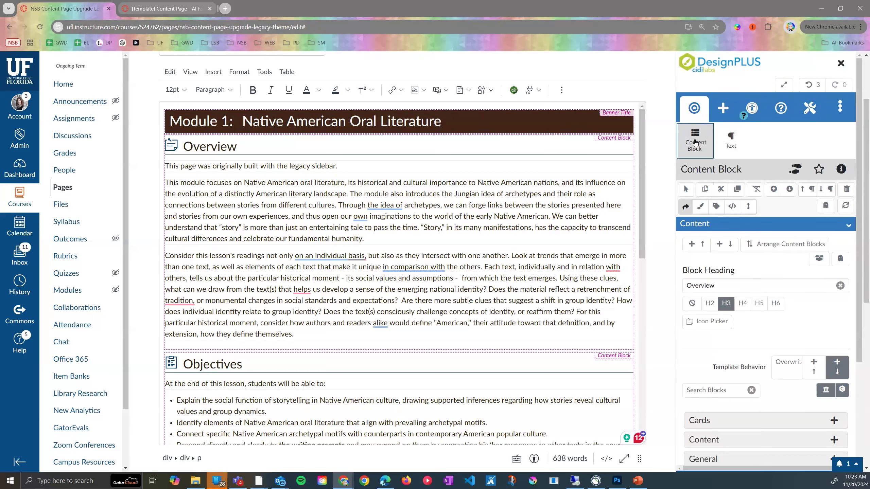
- Select the banner title and open the Legacy Themes list in the page's theme style settings
left_click(429, 121)
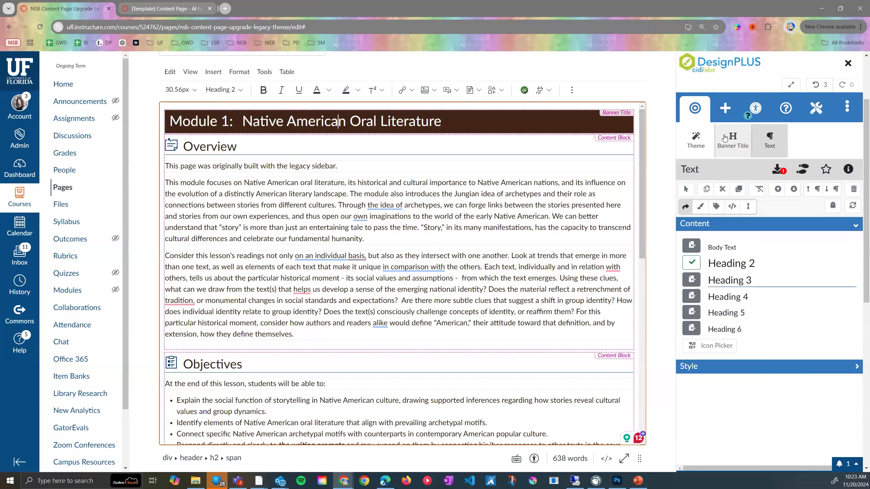
left_click(695, 137)
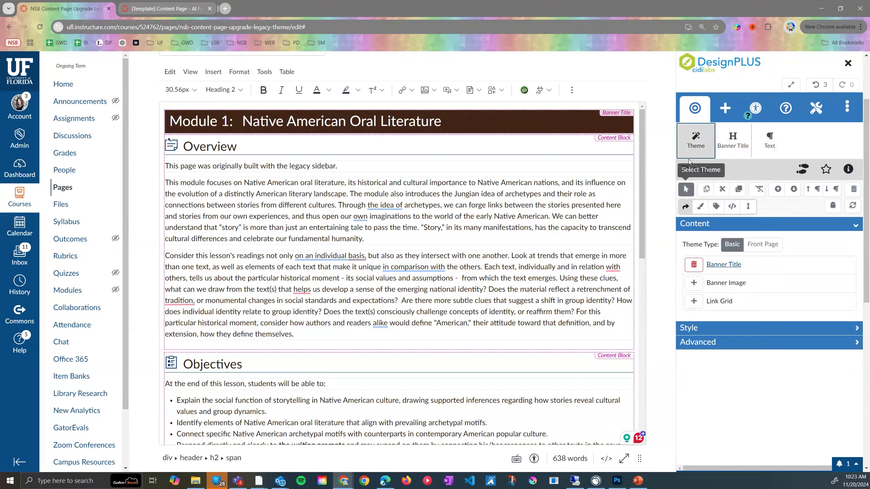
left_click(711, 332)
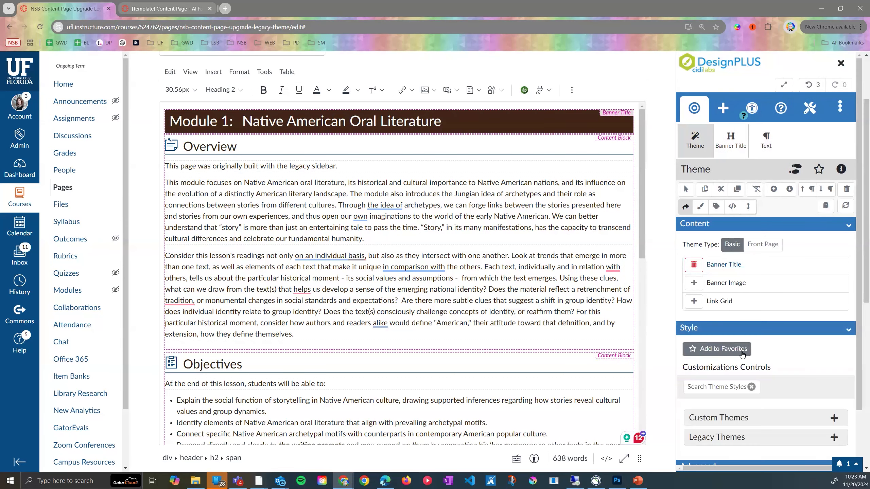
left_click(758, 442)
left_click_drag(859, 80, 859, 231)
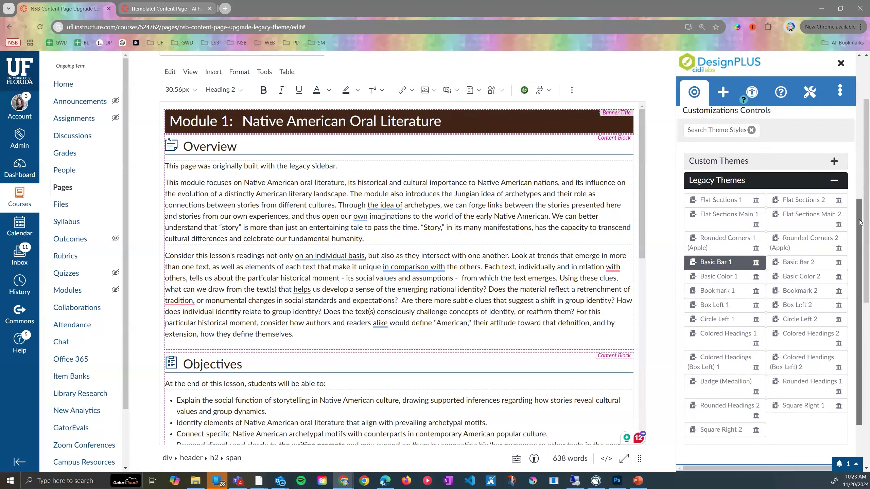
- Preview several legacy theme styles and apply Basic Color 2 to the page
mouse_move(702, 203)
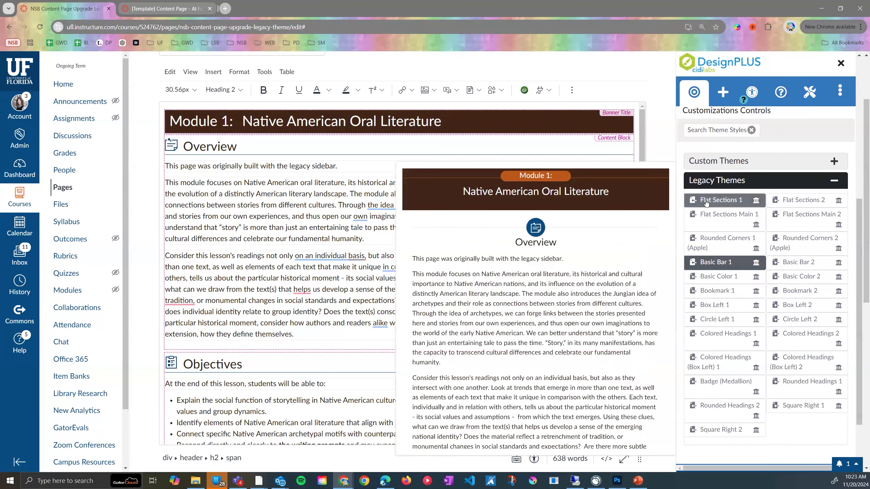
mouse_move(797, 228)
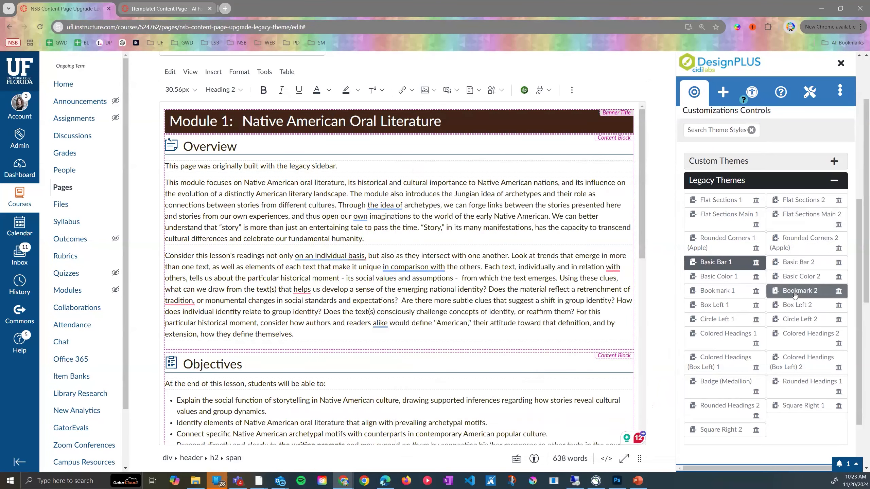
mouse_move(723, 264)
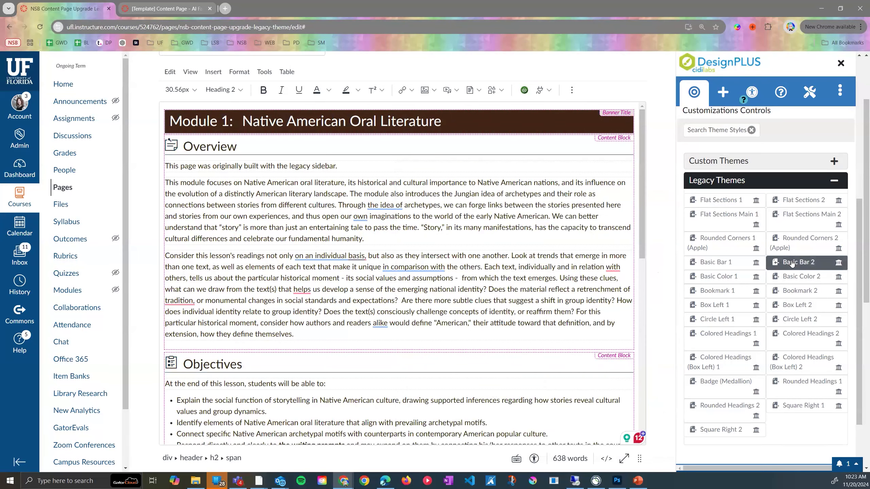
left_click(799, 286)
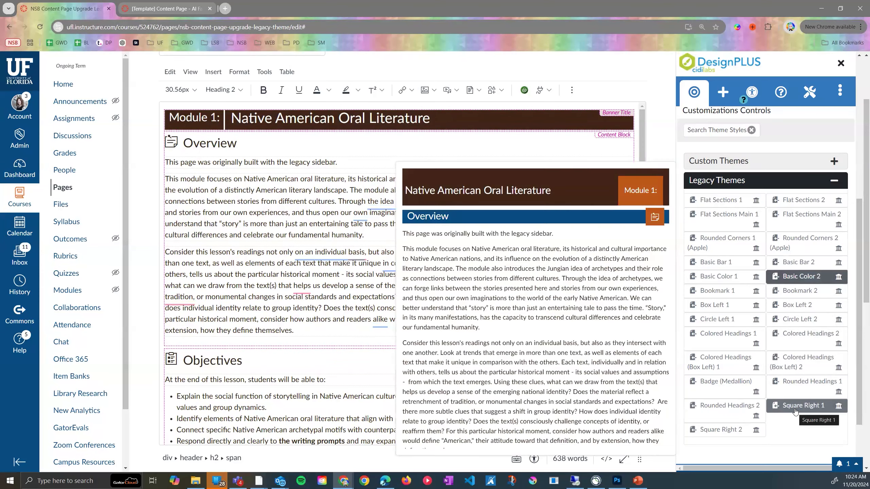
- Try the Flat Sections 2 legacy theme on the page, then apply Basic Bar 1
left_click(815, 203)
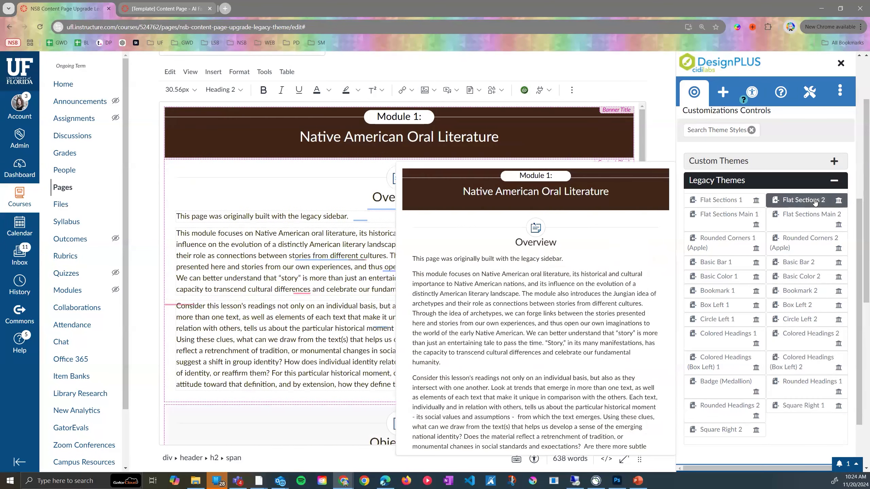
left_click(727, 263)
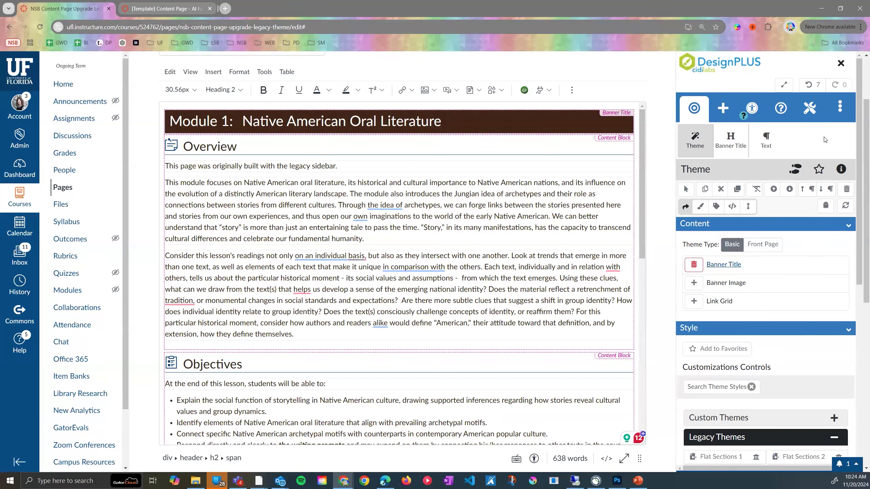
- Undo all theme changes and the upgrade, back to the original legacy version of the page
left_click(812, 85)
left_click(812, 85)
left_click(811, 86)
left_click(812, 85)
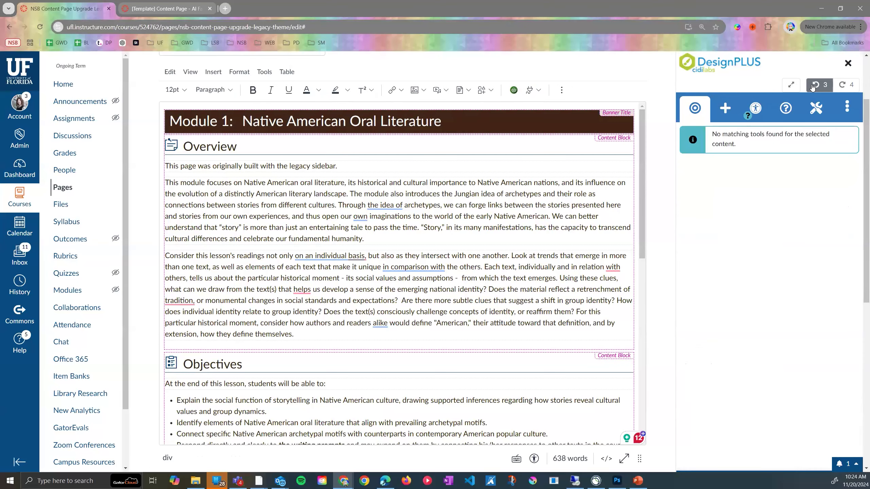
left_click(813, 86)
left_click(812, 86)
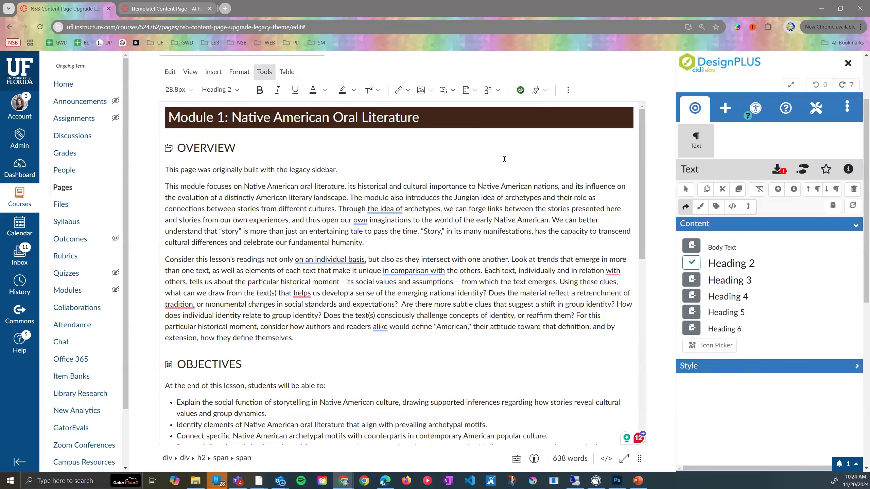
- Return to the start of the page and try to toggle the editor's fullscreen mode
scroll(564, 145, "up", 3)
scroll(589, 131, "down", 3)
scroll(858, 99, "up", 1)
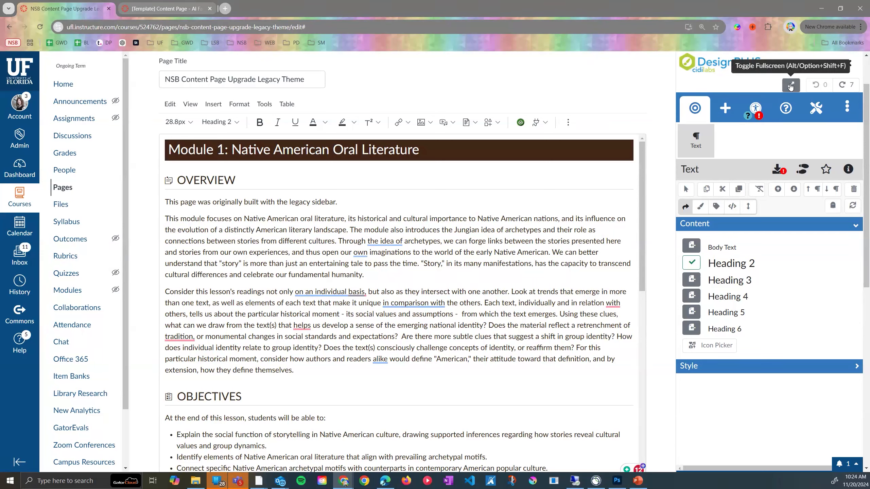
scroll(823, 86, "up", 2)
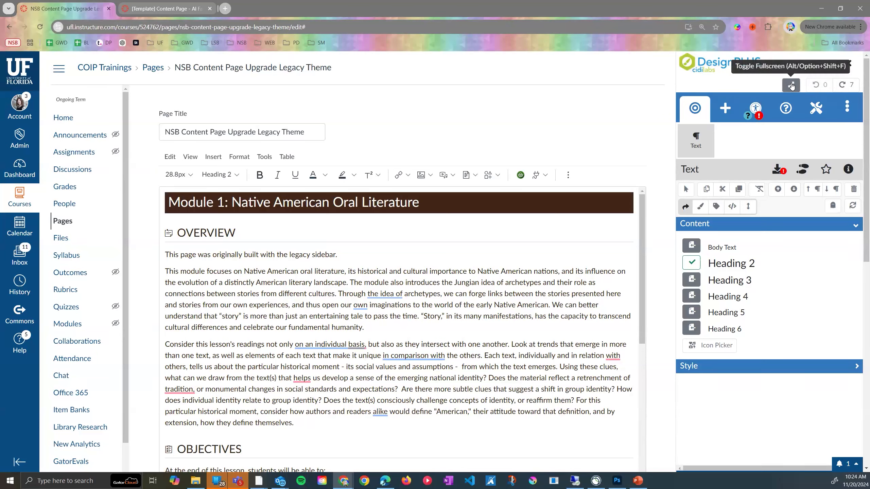
left_click(791, 86)
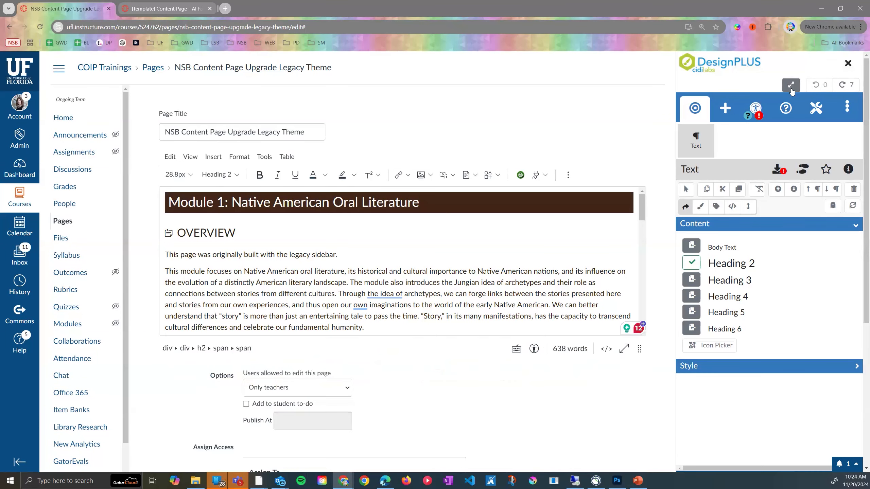
- Close the DesignPLUS sidebar, reload the edit page, relaunch the sidebar and switch the editor to fullscreen
left_click(849, 64)
left_click(799, 66)
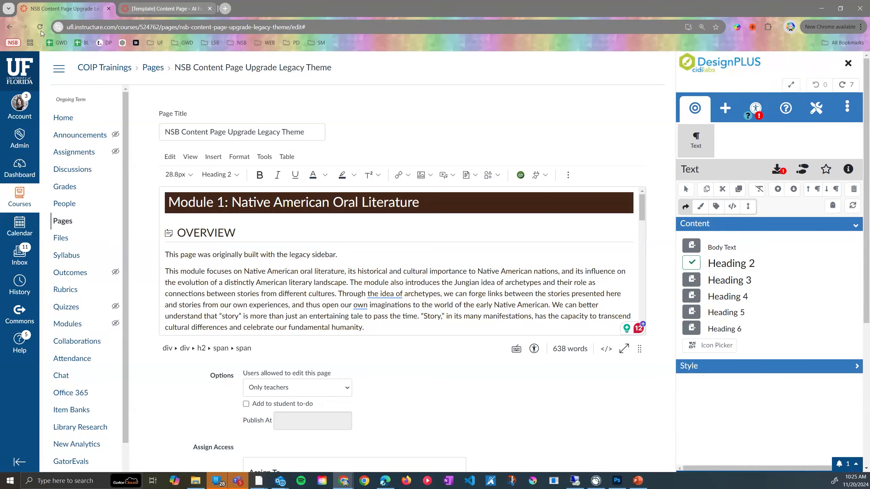
key("F5")
left_click(485, 84)
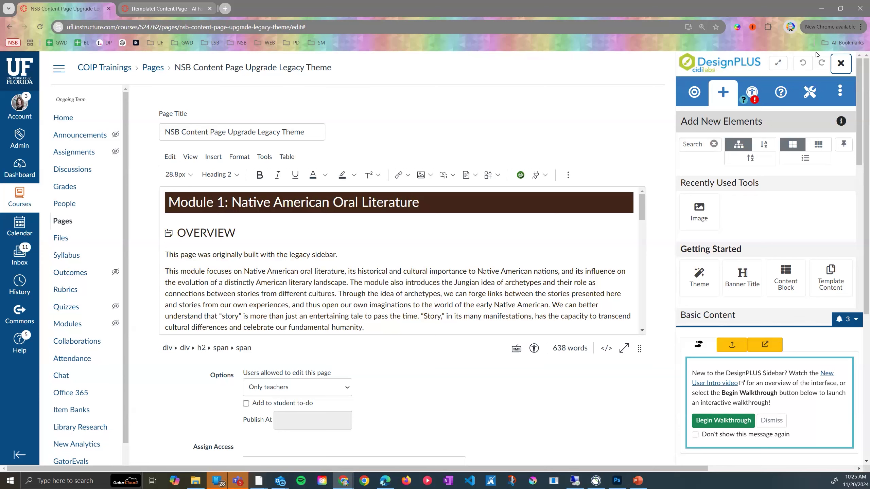
left_click(775, 65)
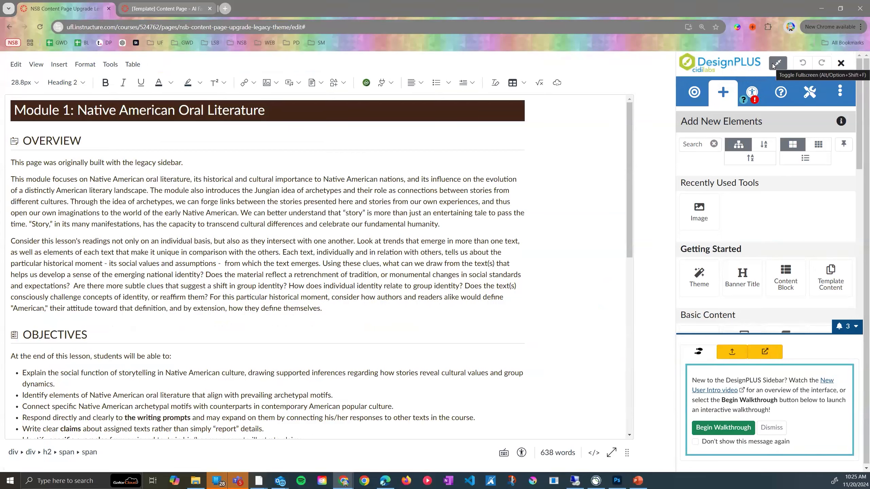
- Run the Upgrade tool from the accessibility and usability checks on all 9 legacy items
left_click(754, 93)
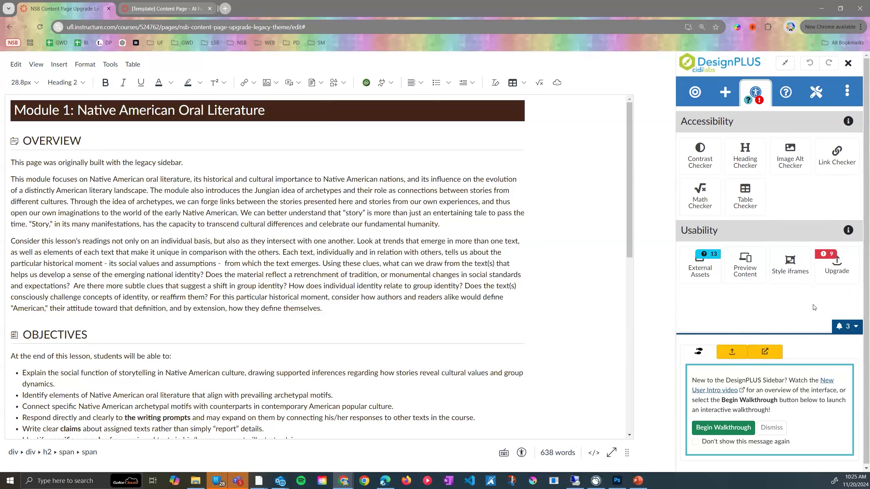
left_click(837, 266)
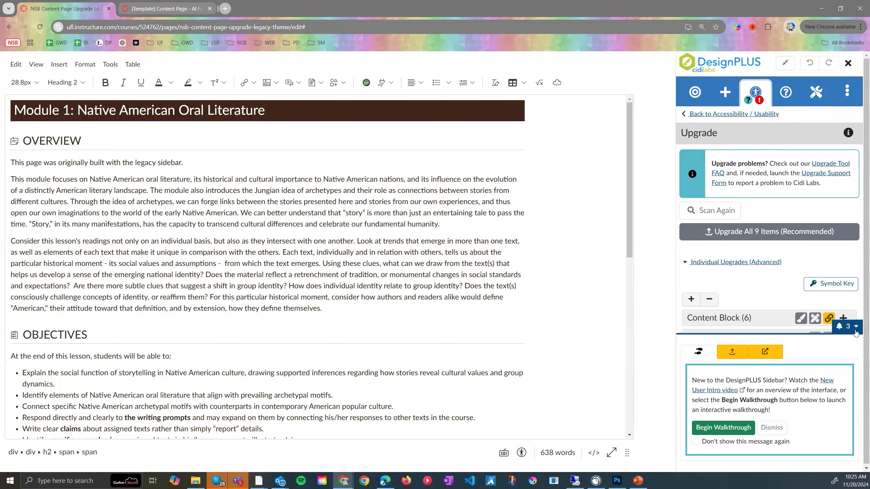
left_click(795, 233)
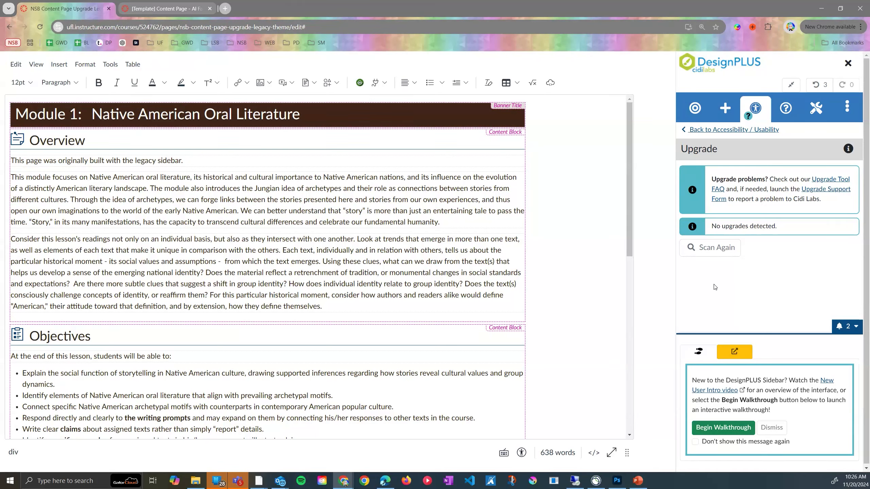
- Select the banner title, show its Theme settings, and collapse the sidebar notifications
left_click(694, 109)
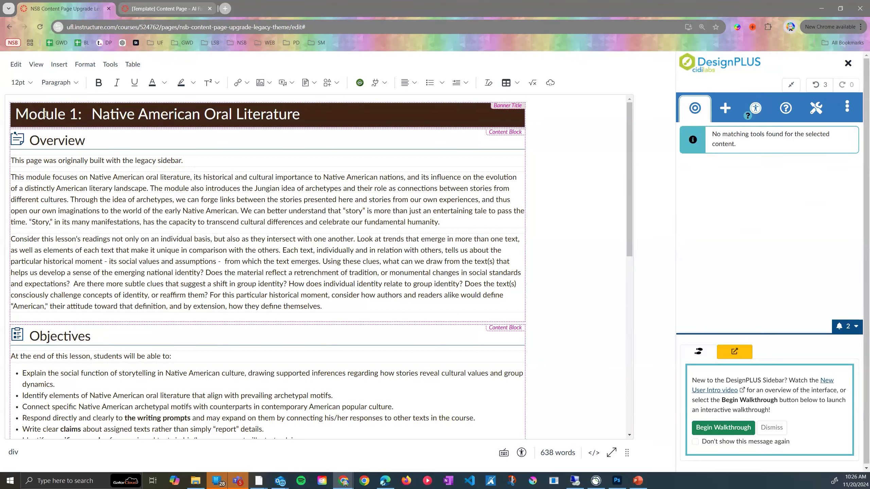
left_click(178, 120)
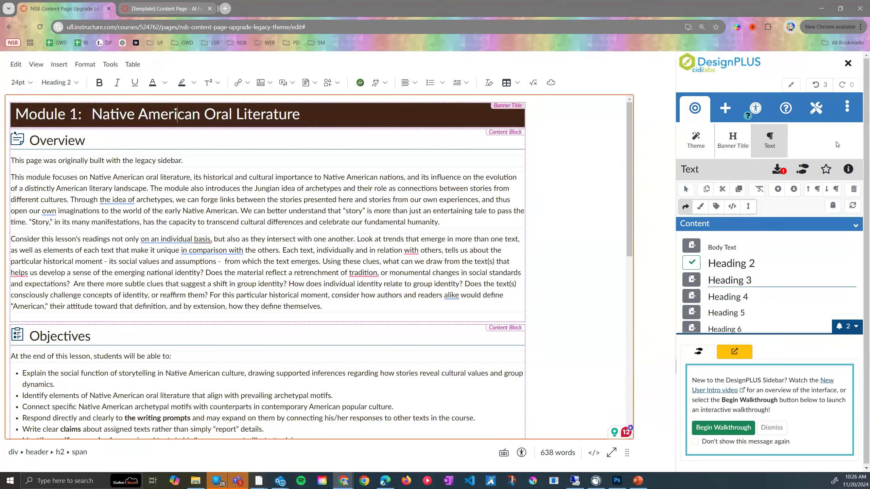
left_click(690, 141)
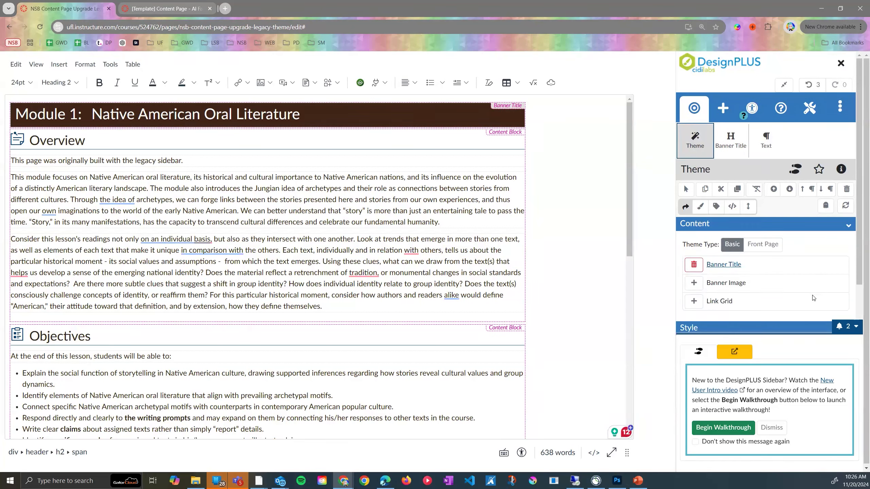
left_click(843, 334)
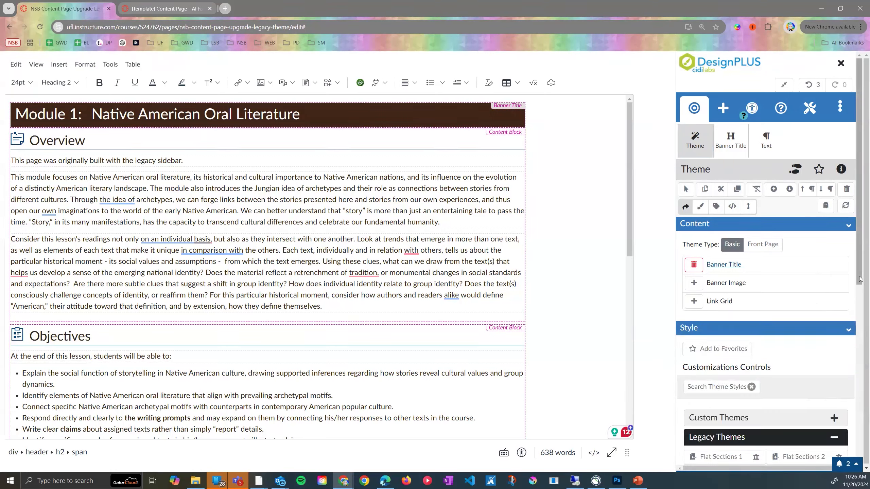
- Display the Legacy Themes list in the page theme's Style settings
left_click_drag(860, 280, 861, 329)
left_click_drag(860, 355, 860, 362)
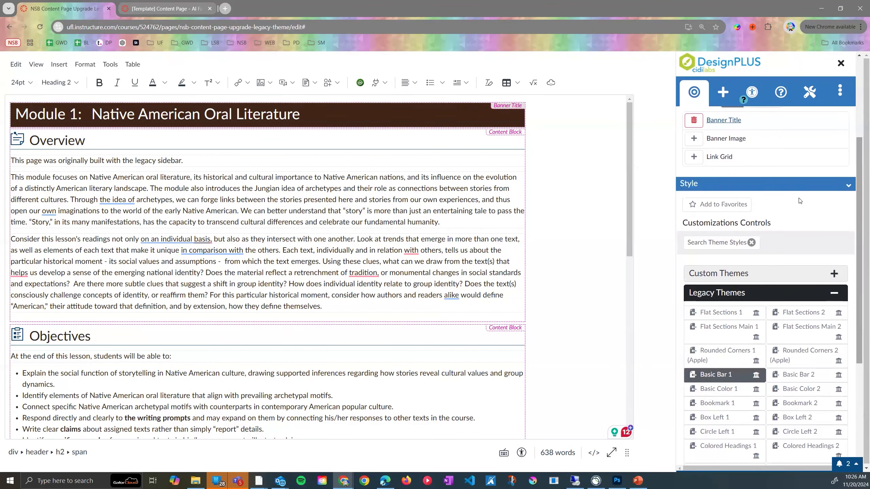
left_click(800, 314)
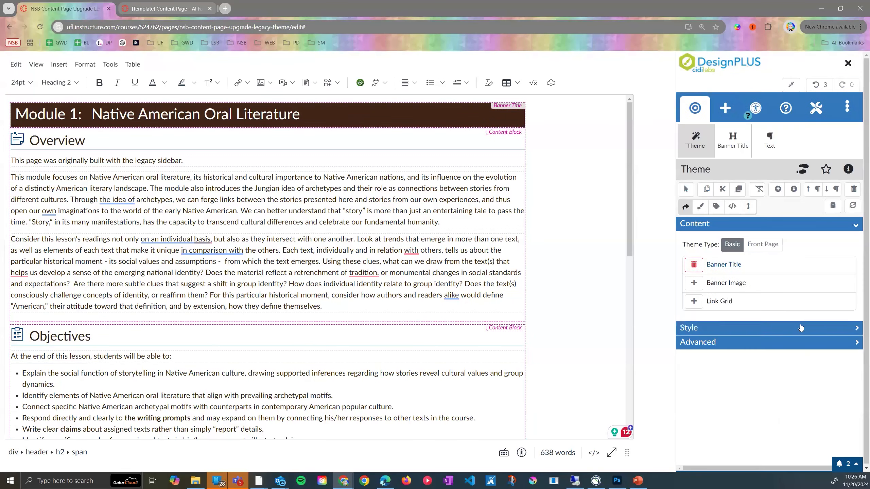
left_click(740, 336)
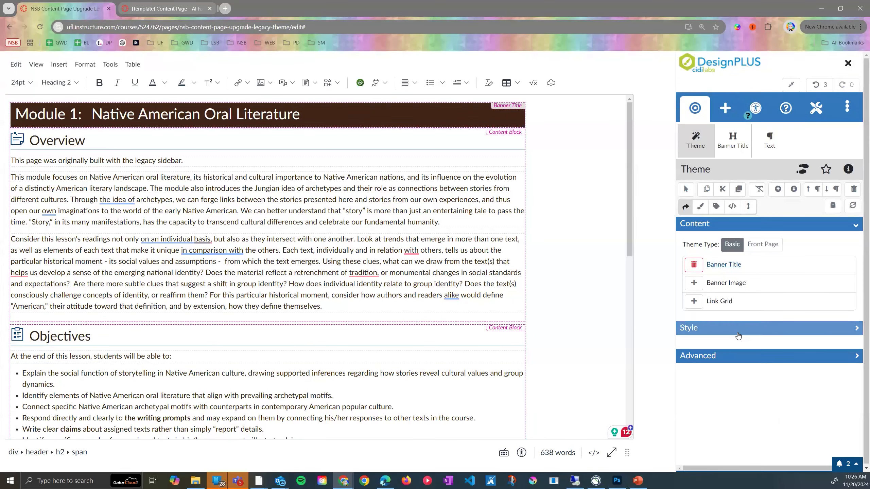
scroll(777, 312, "down", 2)
scroll(777, 312, "down", 2)
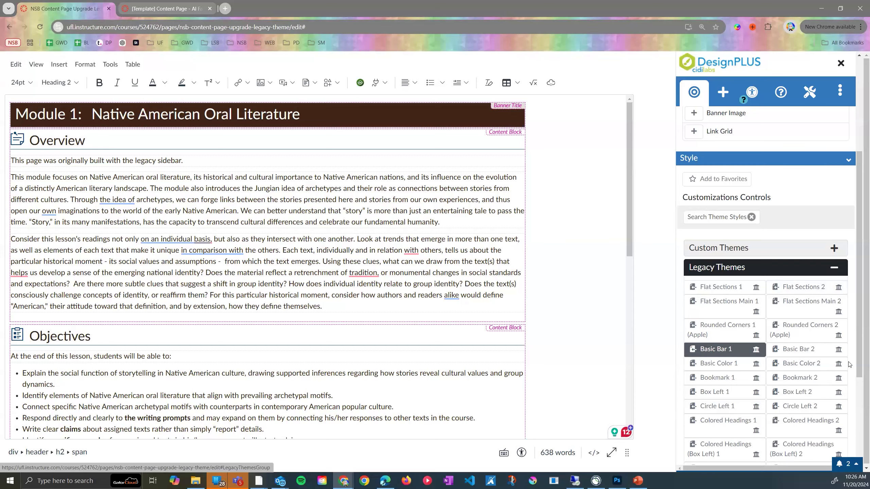
- Try the Flat Sections 1, Flat Sections Main 1, Flat Sections Main 2 and Box Left 1 themes, then reapply Basic Bar 1
left_click(713, 287)
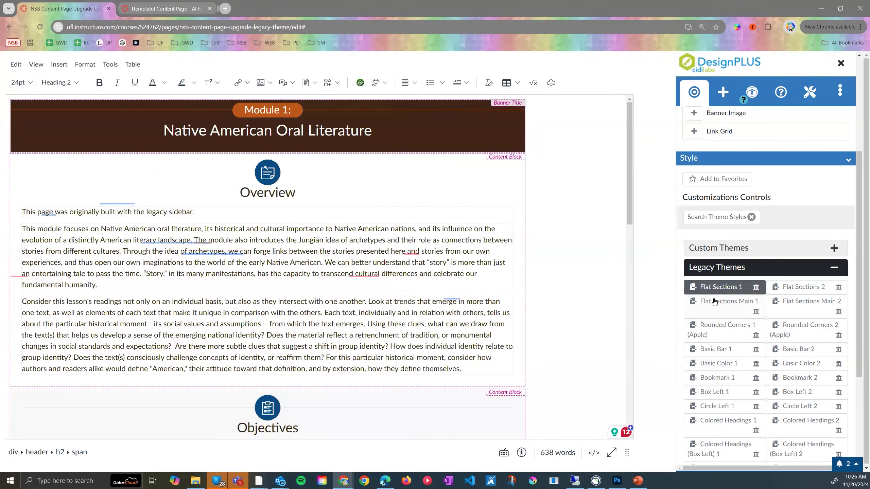
left_click(748, 302)
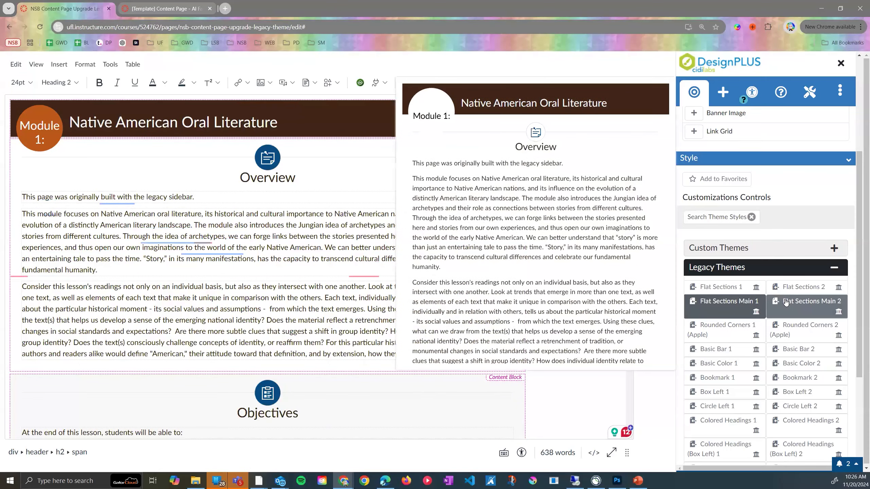
left_click(828, 311)
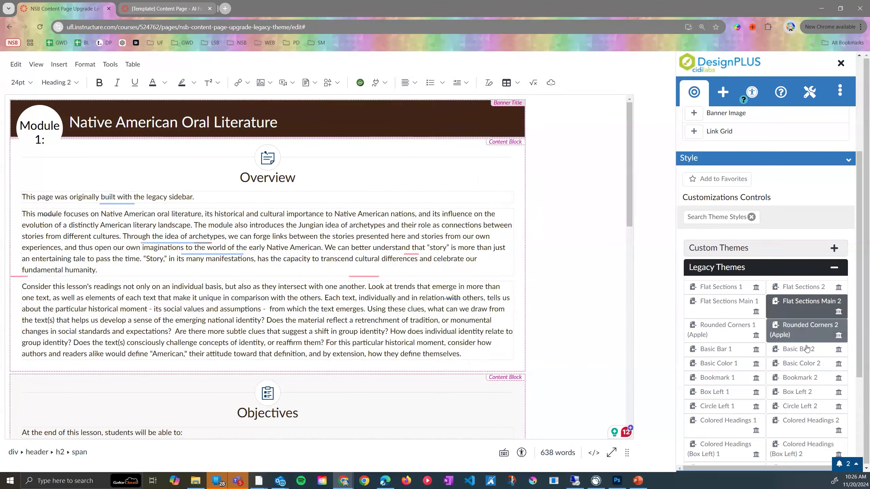
left_click(714, 394)
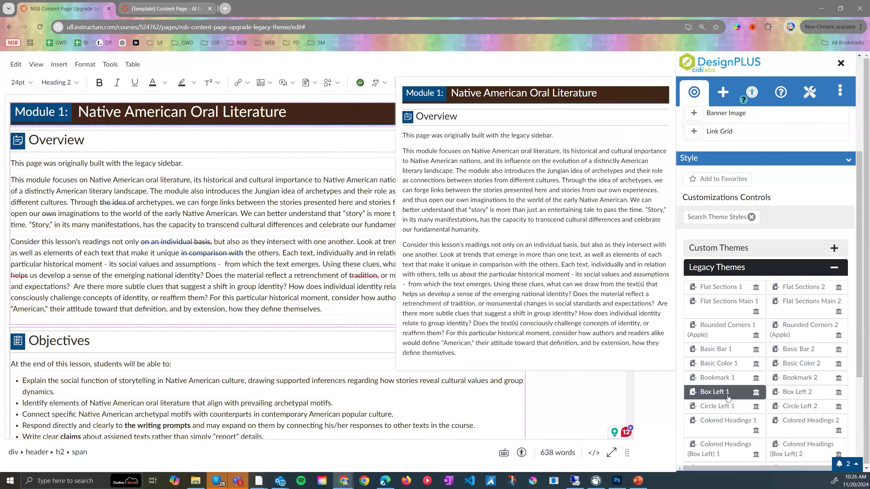
left_click(720, 353)
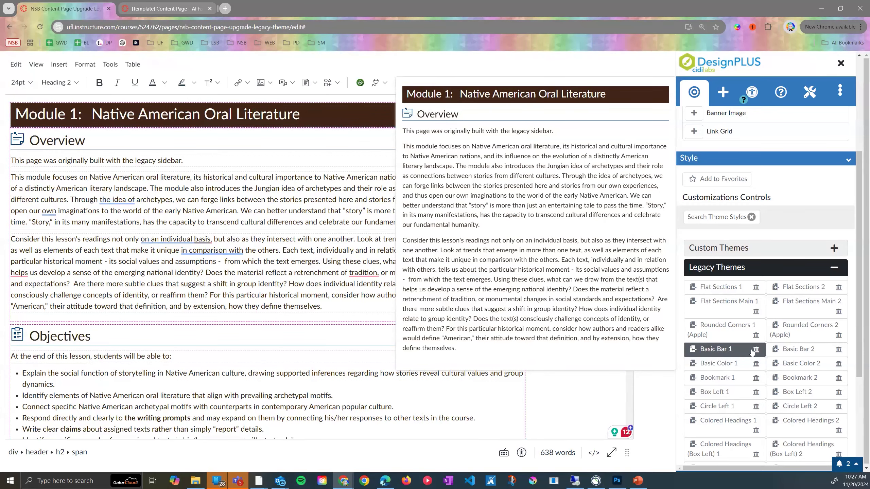
- Review the theme's Content and Style settings and the full list of legacy themes, from Flat Sections 1 to Square Right 2
left_click_drag(859, 347, 860, 361)
mouse_move(732, 324)
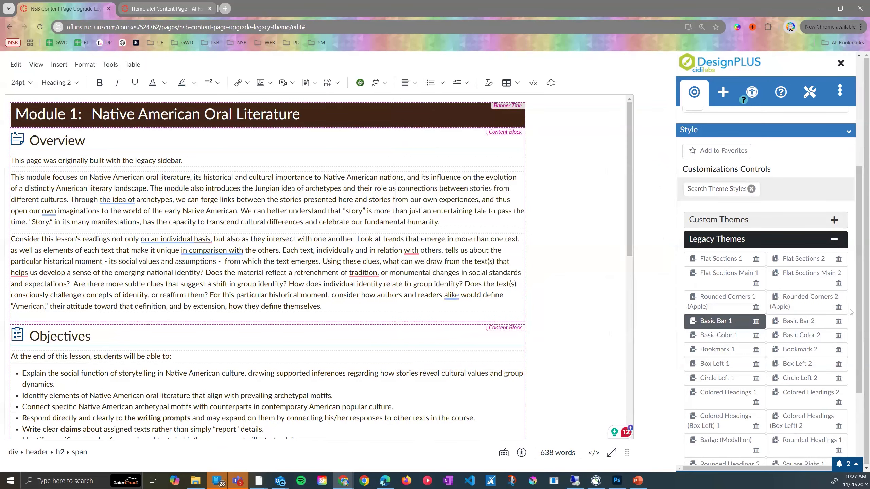
left_click_drag(859, 327, 860, 222)
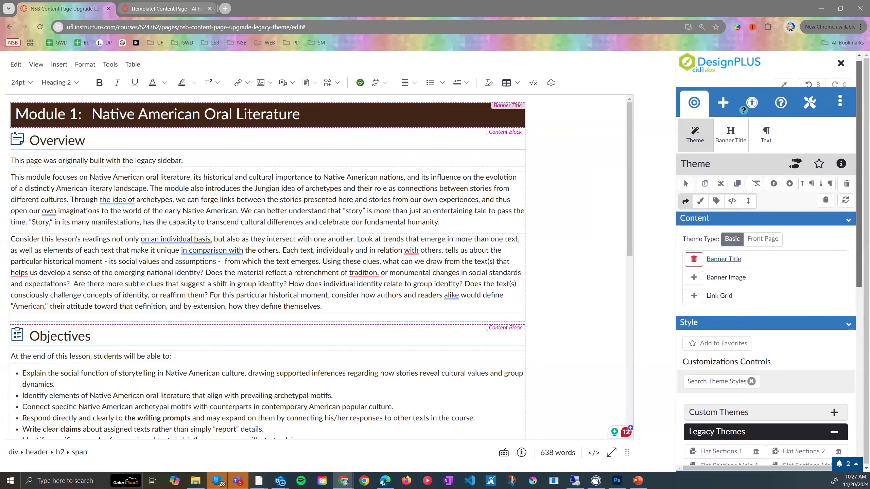
scroll(742, 368, "down", 3)
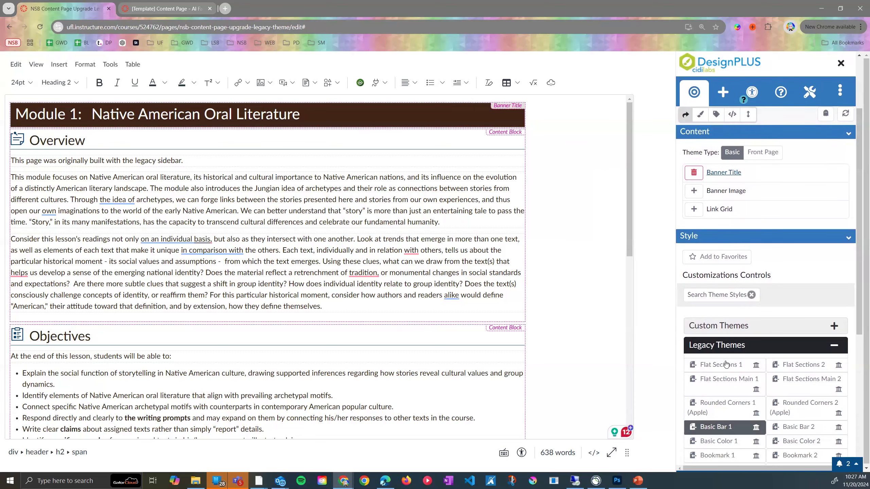
mouse_move(742, 368)
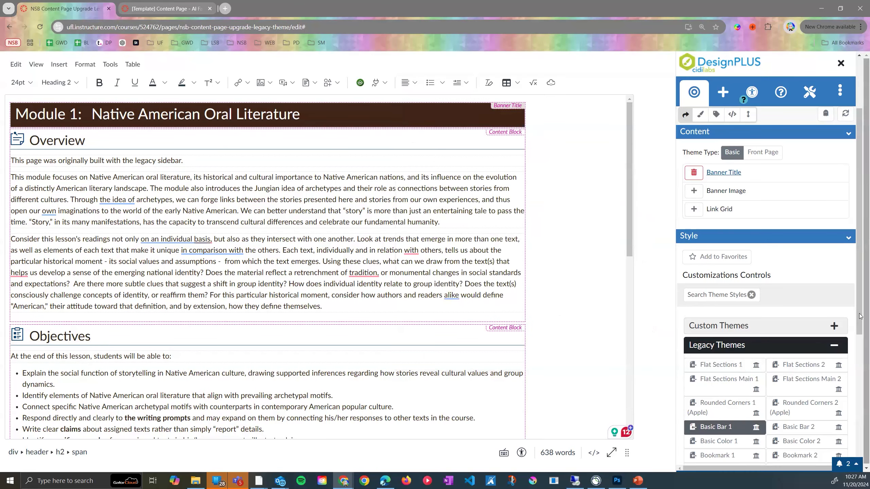
left_click_drag(860, 316, 860, 384)
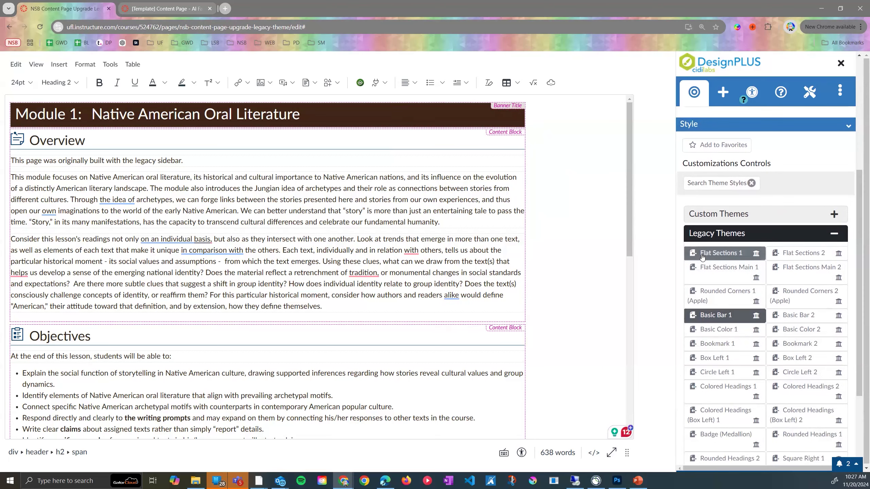
mouse_move(818, 255)
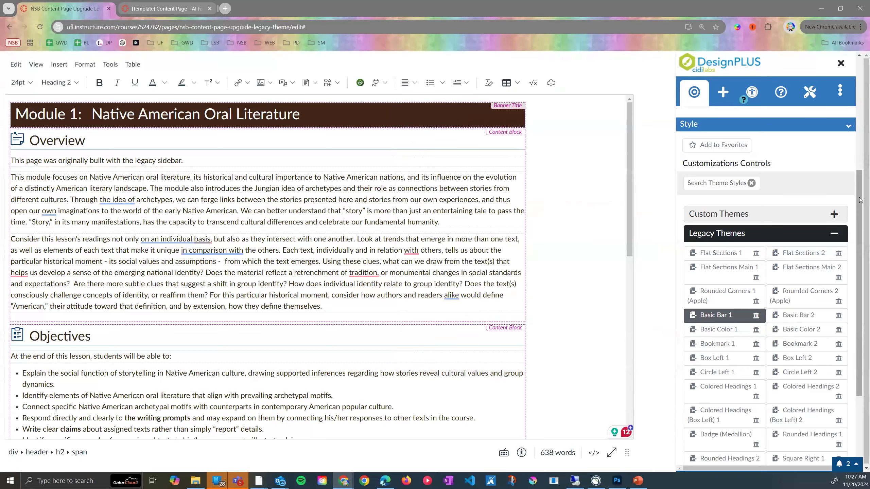
left_click_drag(860, 200, 861, 205)
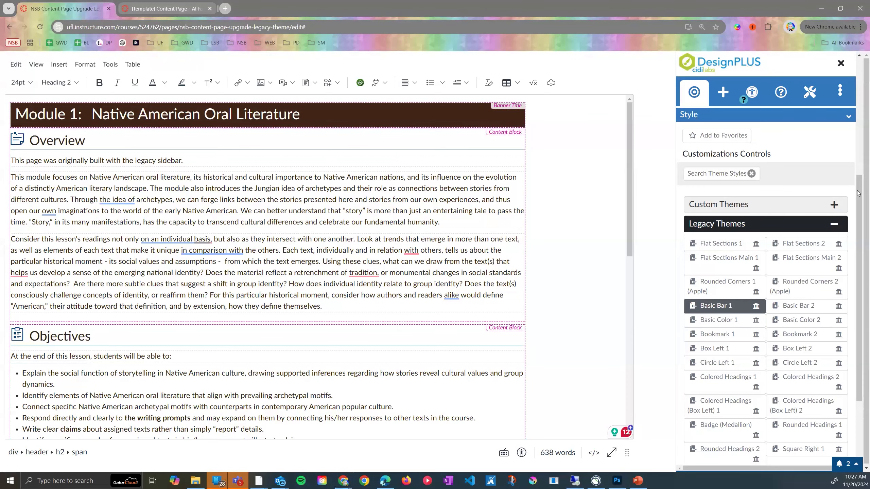
left_click(859, 193)
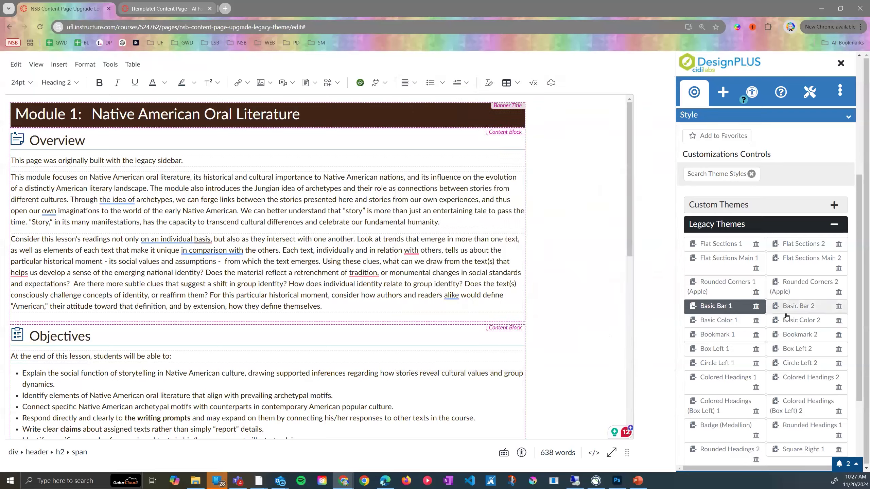
left_click_drag(860, 293, 860, 325)
mouse_move(781, 274)
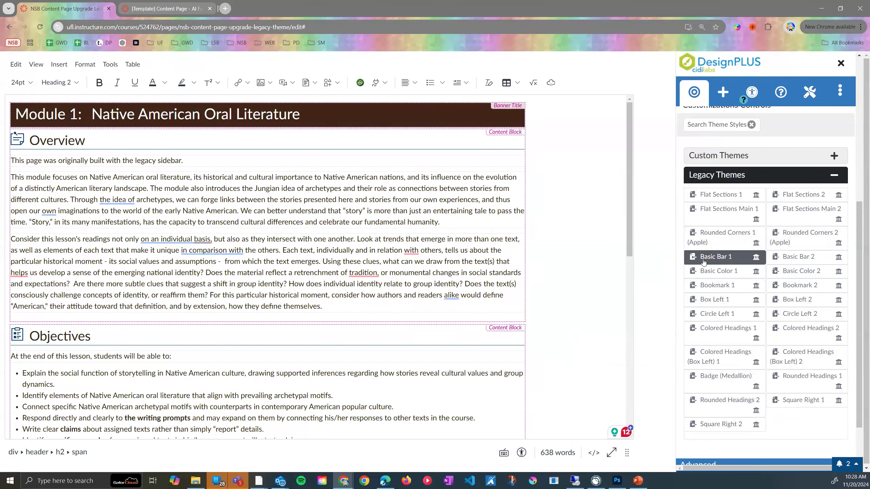
- Add a banner image and a link grid to the page's Basic Bar 1 theme
mouse_move(705, 260)
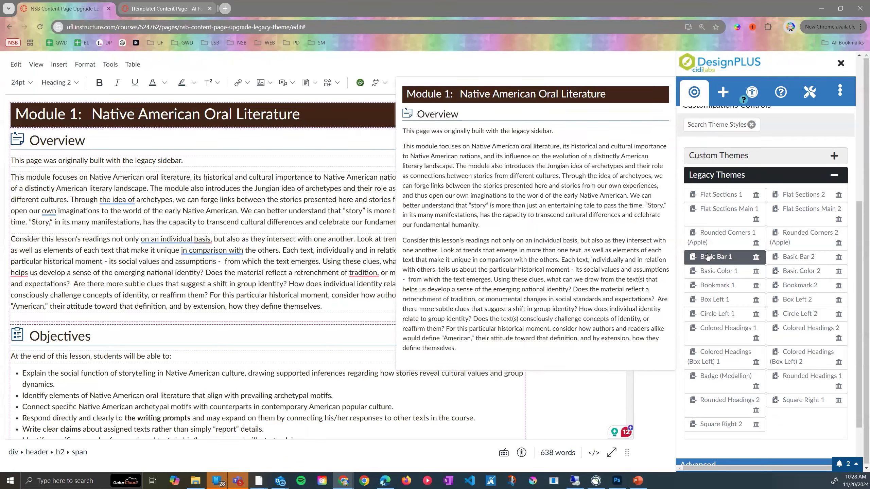
left_click(706, 259)
left_click_drag(860, 240, 855, 90)
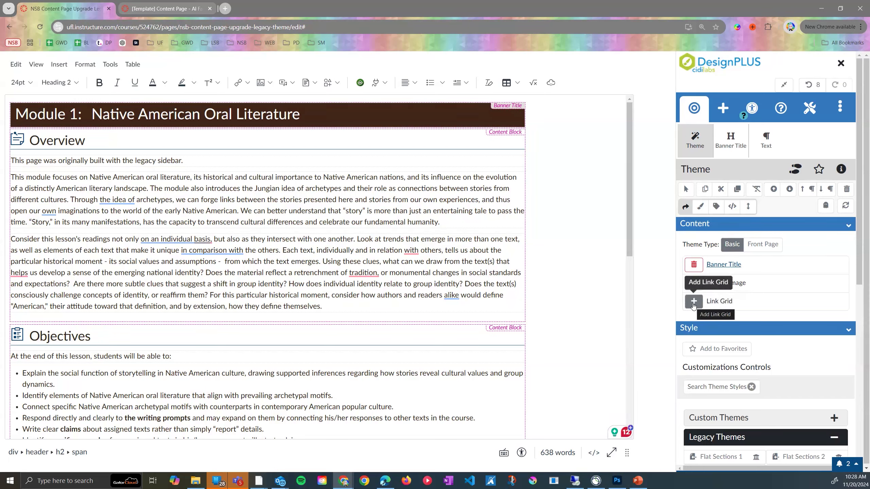
left_click(693, 287)
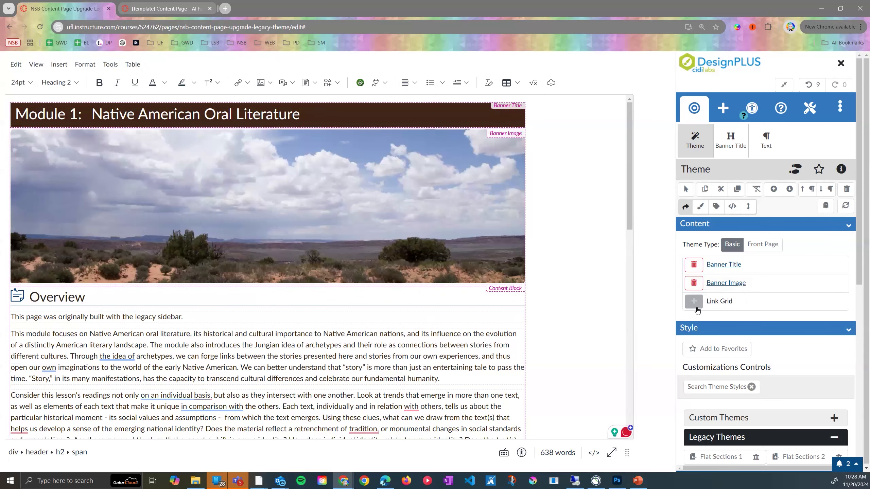
left_click(694, 301)
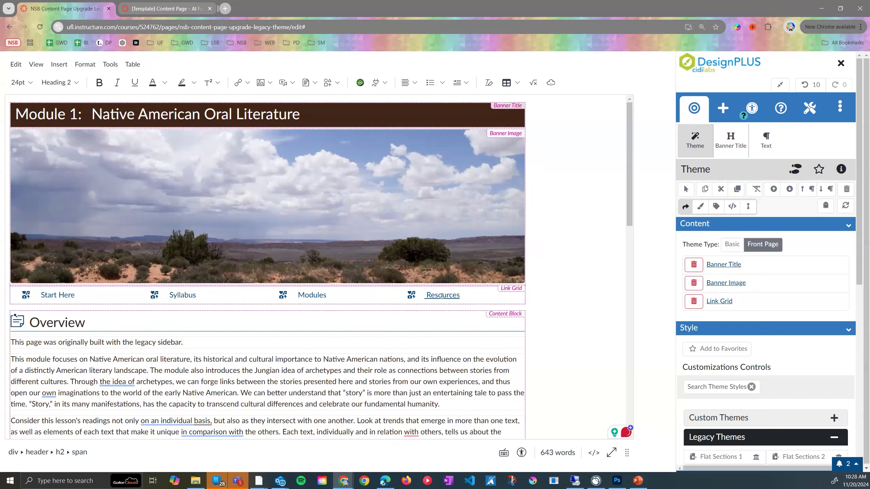
- Remove the link grid and the banner image from the page's theme
left_click(695, 301)
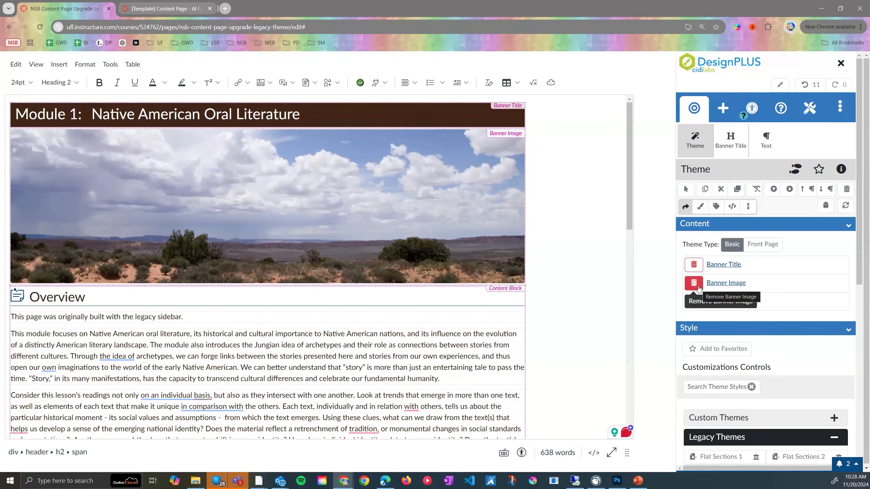
left_click(694, 283)
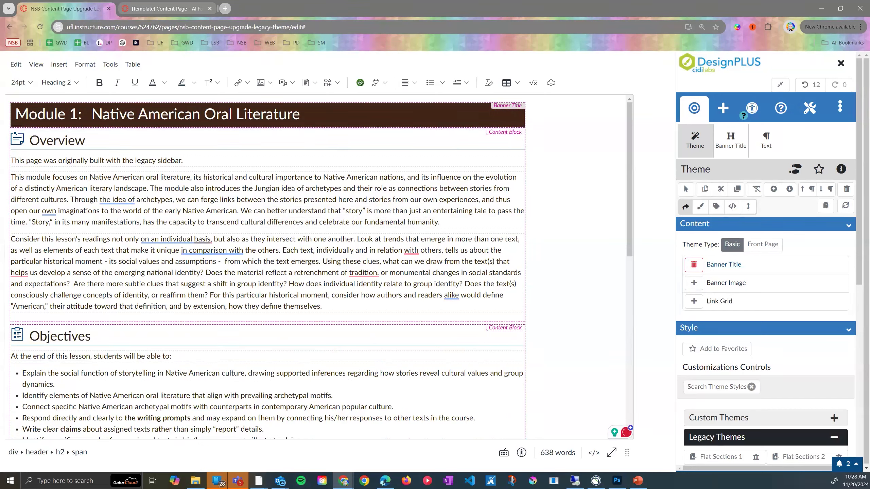
- Select the banner title and display its Banner Title content settings
left_click(310, 112)
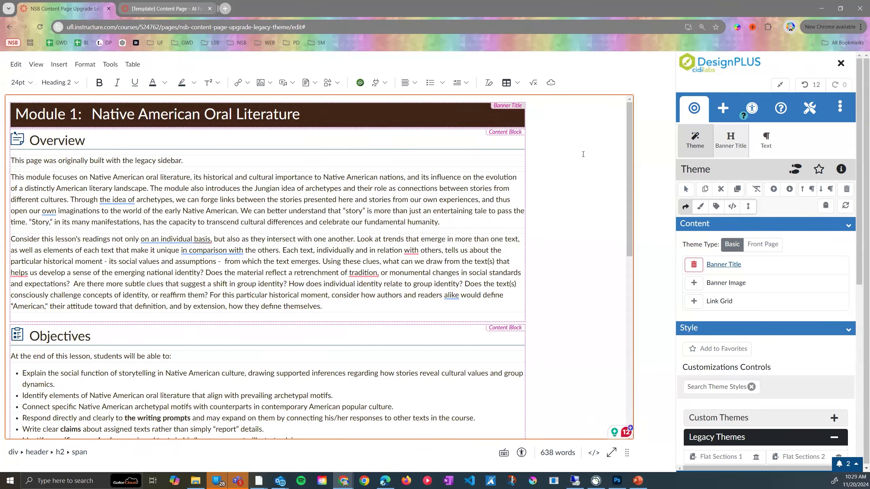
left_click(251, 115)
left_click(733, 137)
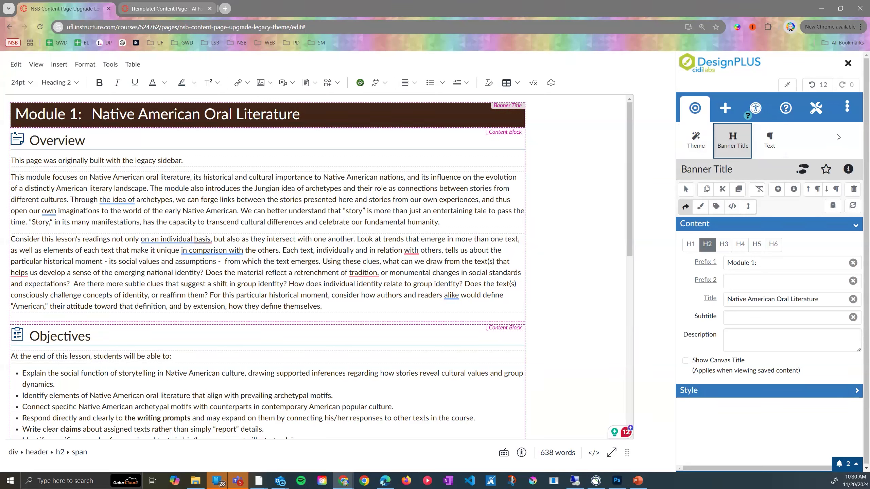
- Display the Text settings of the Overview heading and of the first paragraph beneath it
left_click(42, 144)
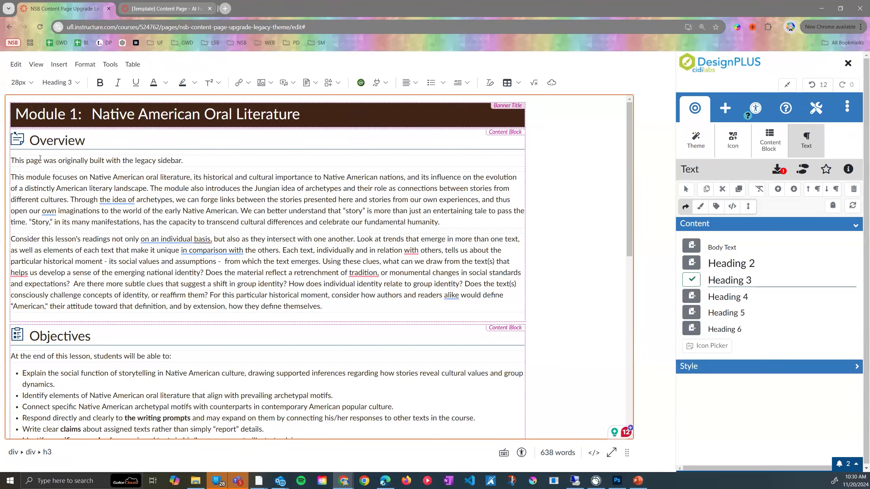
left_click(84, 162)
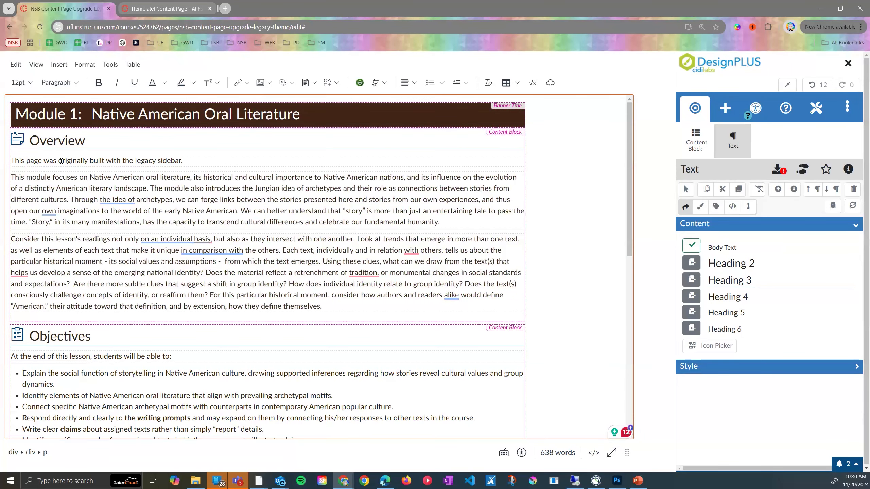
- Select the bulleted list under Objectives and compare its unordered list settings with those of its content block
scroll(296, 350, "down", 3)
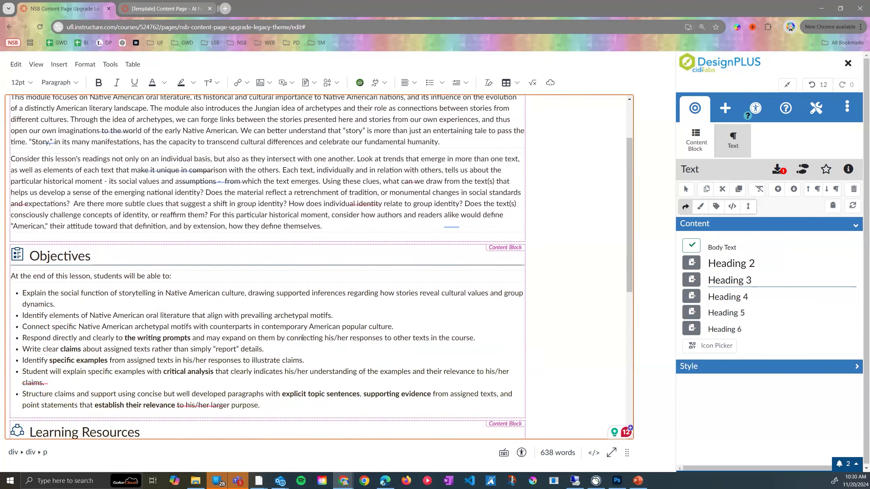
left_click(173, 290)
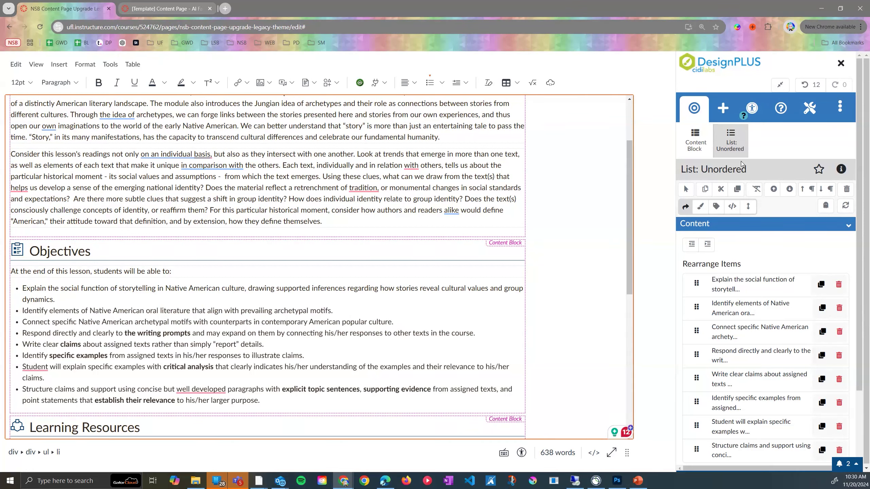
left_click(695, 138)
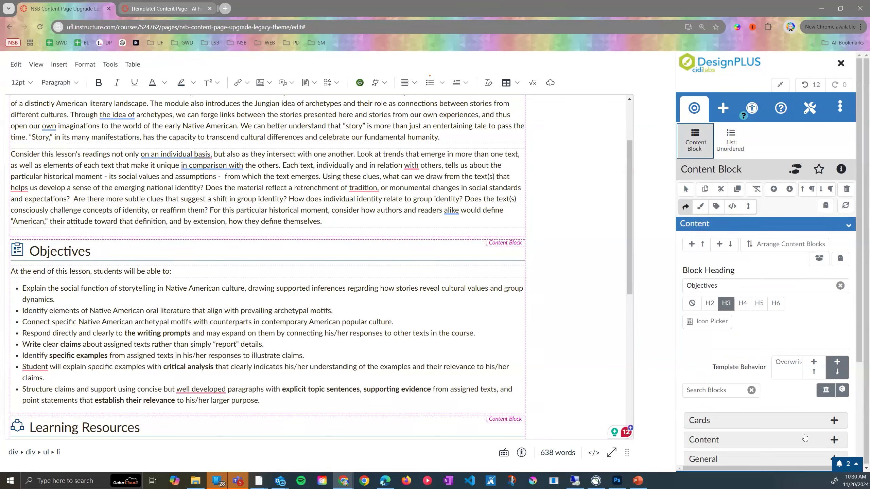
left_click(725, 145)
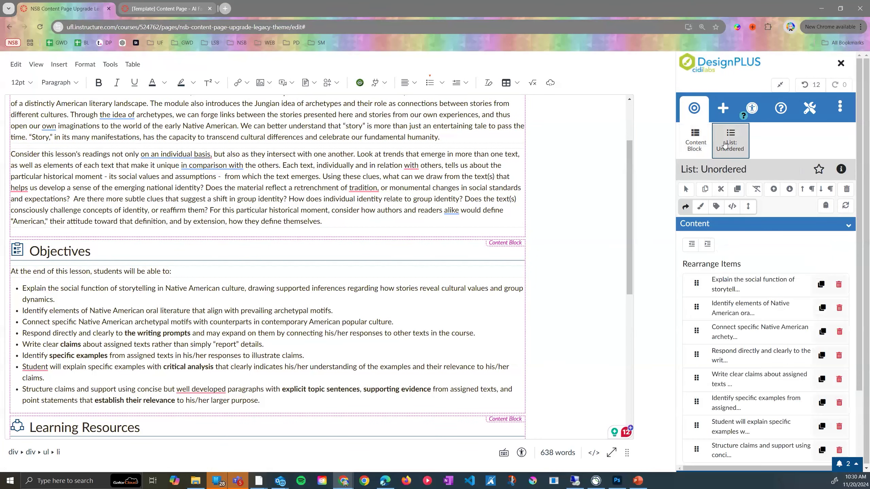
left_click(700, 146)
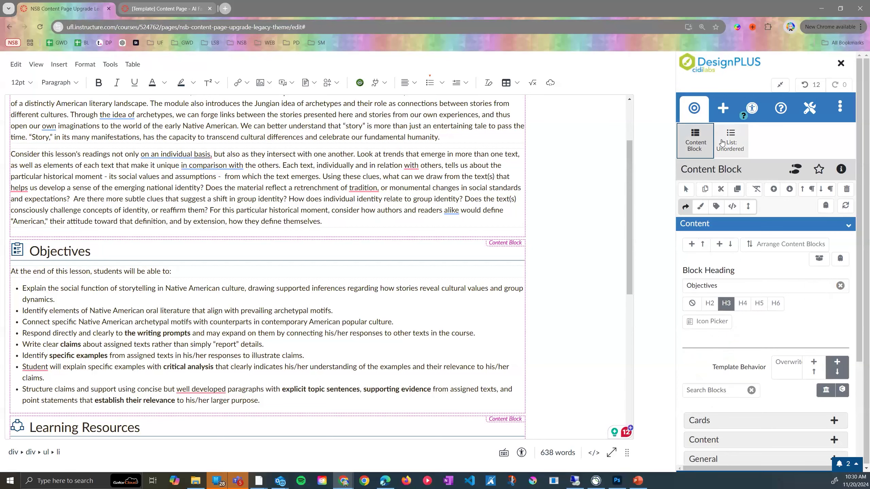
left_click(722, 142)
- Set Prefix 1 of the banner title to "Module 2:"
scroll(301, 251, "up", 3)
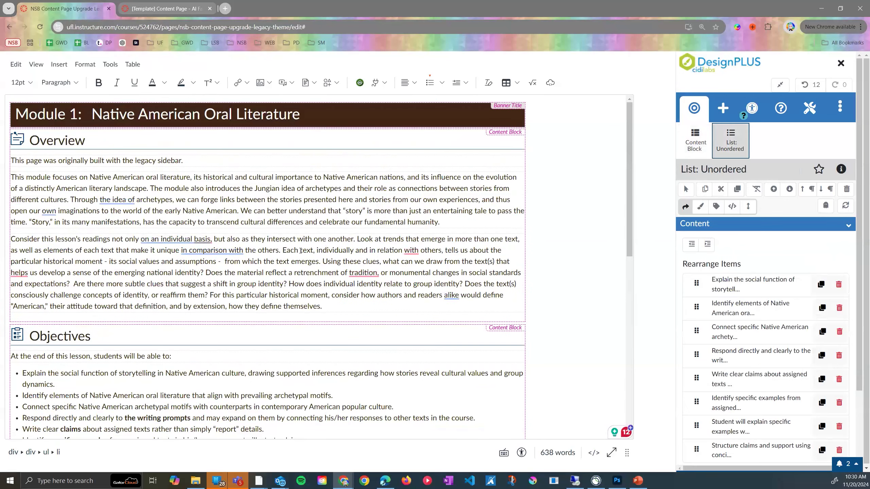
left_click(289, 120)
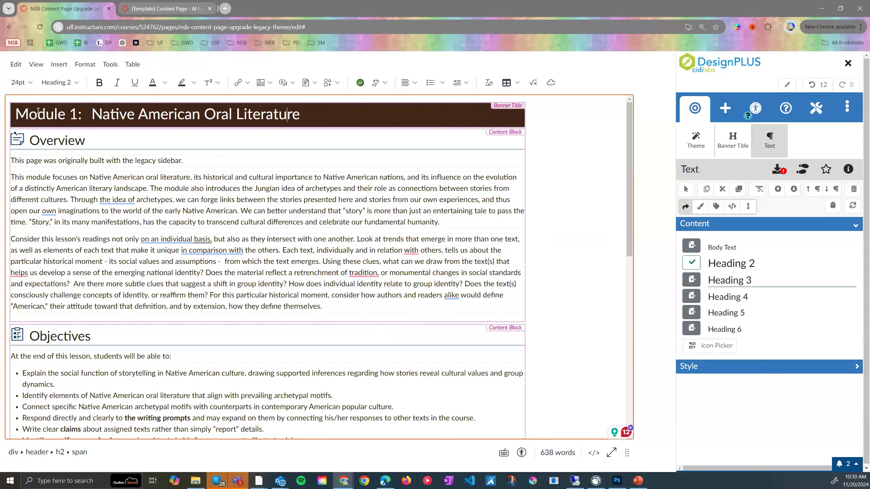
left_click(44, 114)
left_click(361, 113)
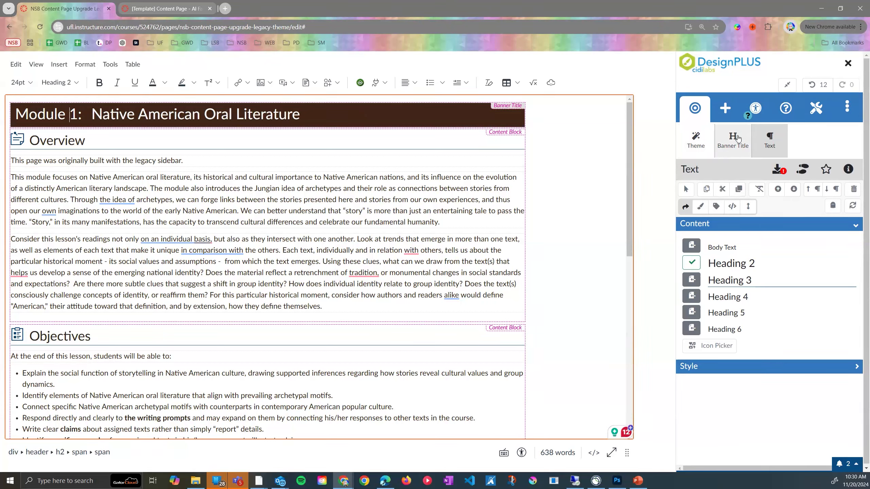
left_click(730, 144)
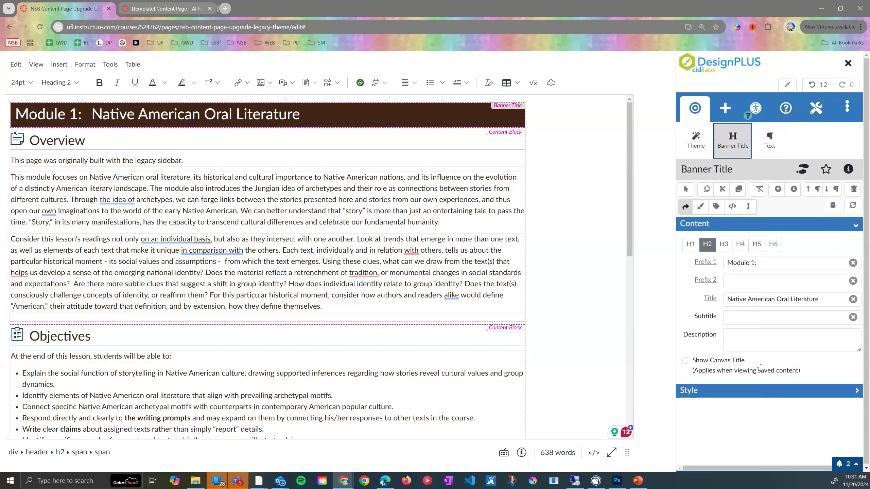
left_click_drag(751, 262, 755, 263)
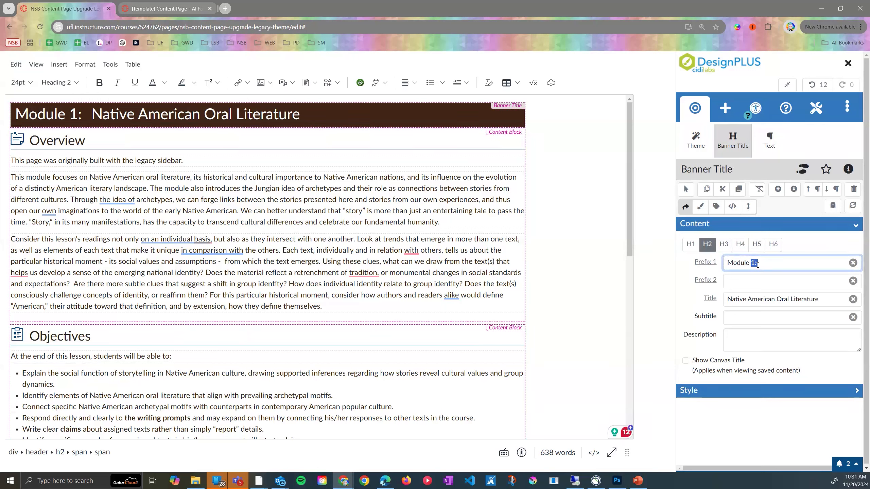
type("2:")
left_click(812, 243)
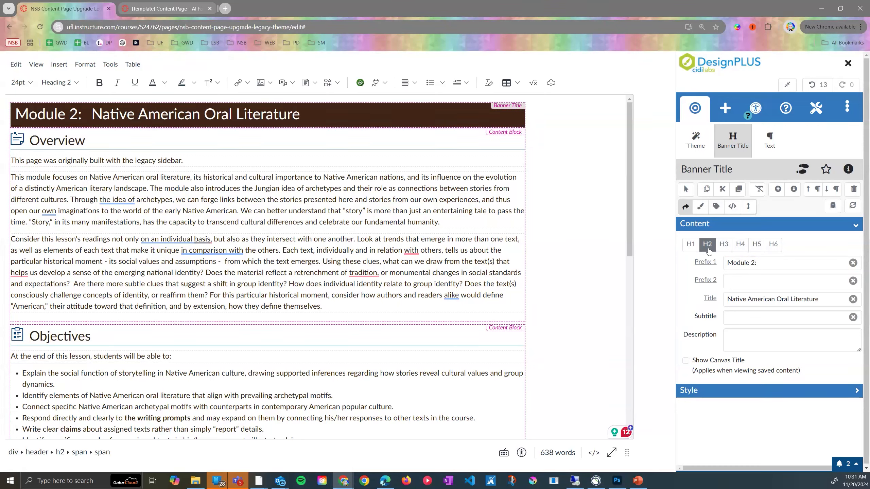
- Try the H6 and H2 heading levels on the banner title and undo both changes
left_click(773, 244)
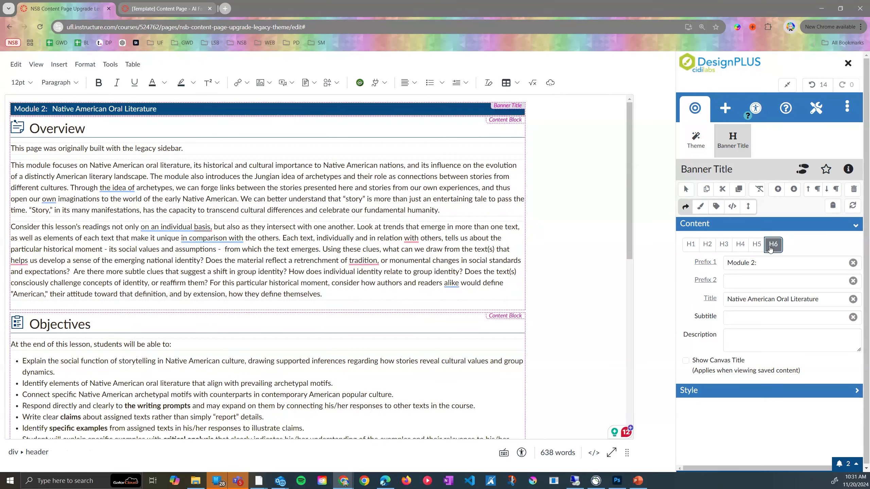
left_click(707, 250)
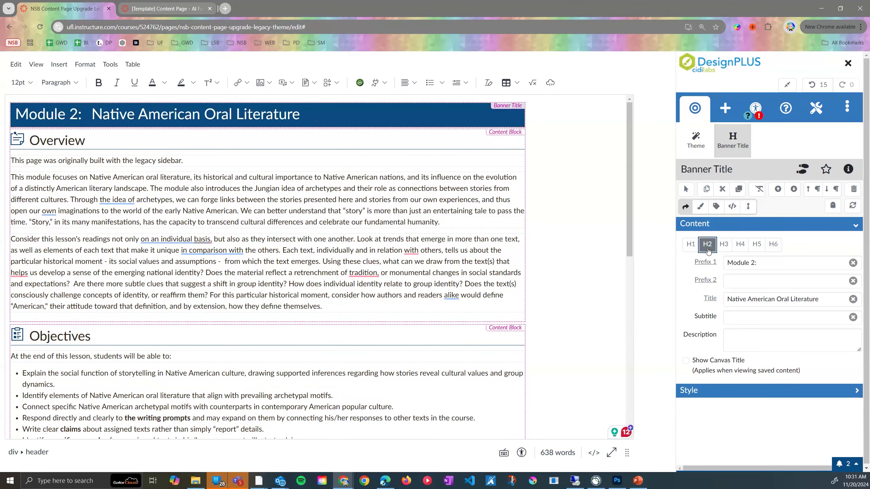
left_click(815, 88)
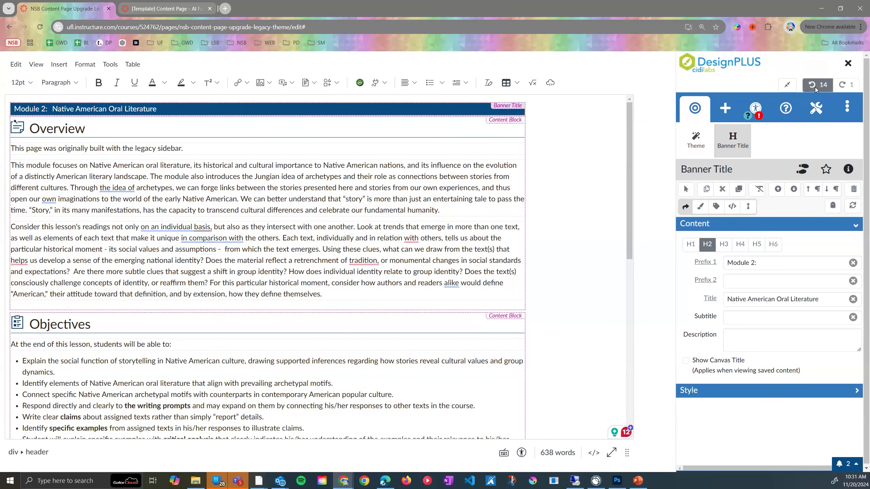
left_click(815, 87)
- Compare the Text settings of the Overview heading with the banner title's prefix and title fields
left_click(41, 140)
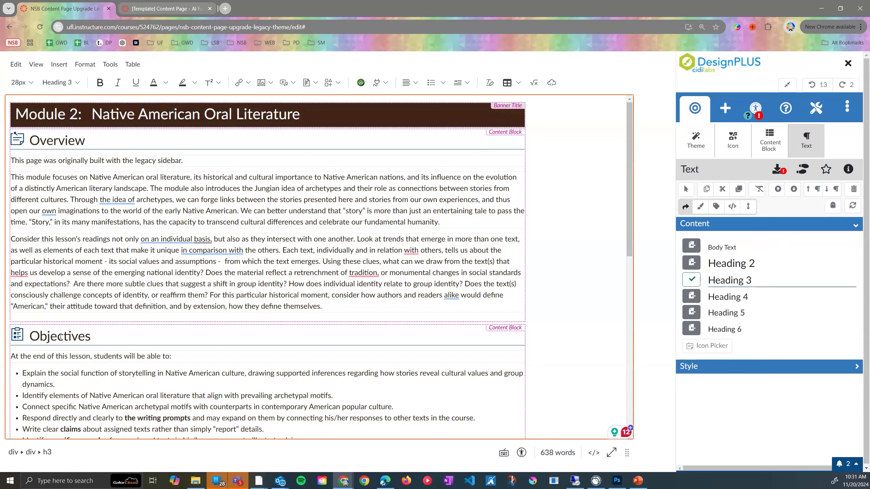
left_click(81, 121)
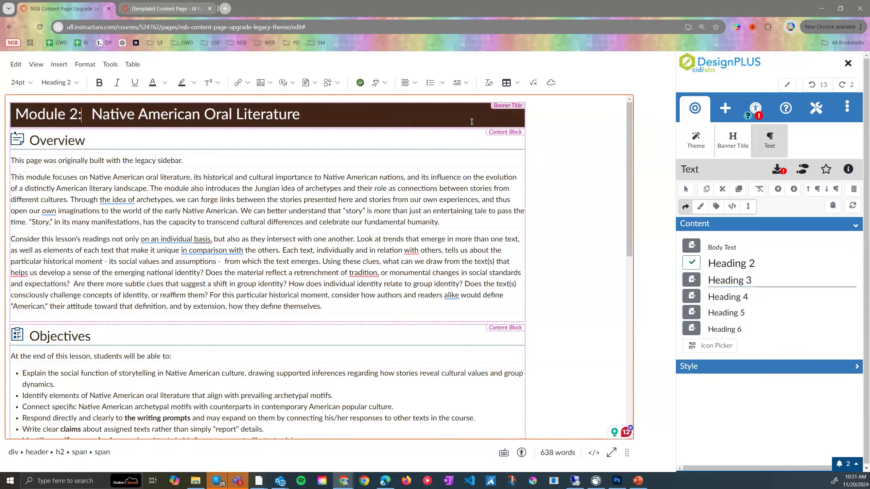
left_click(733, 140)
left_click_drag(824, 299, 702, 304)
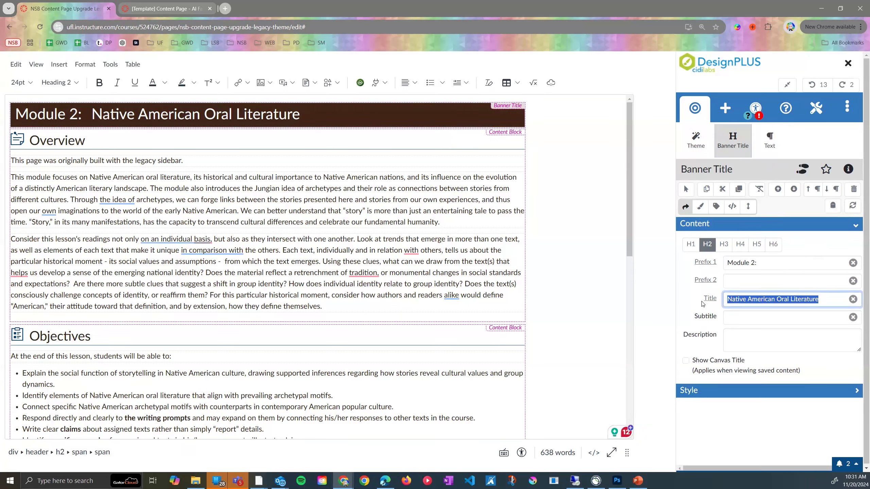
left_click(275, 111)
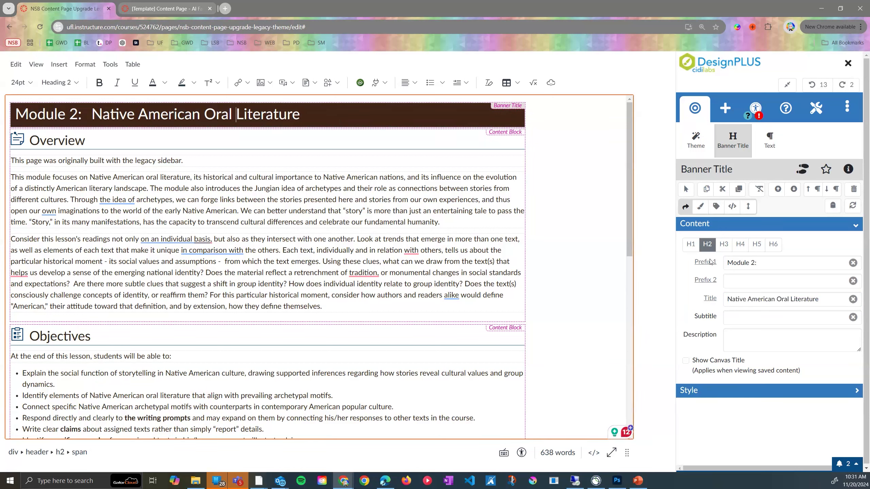
left_click(725, 300)
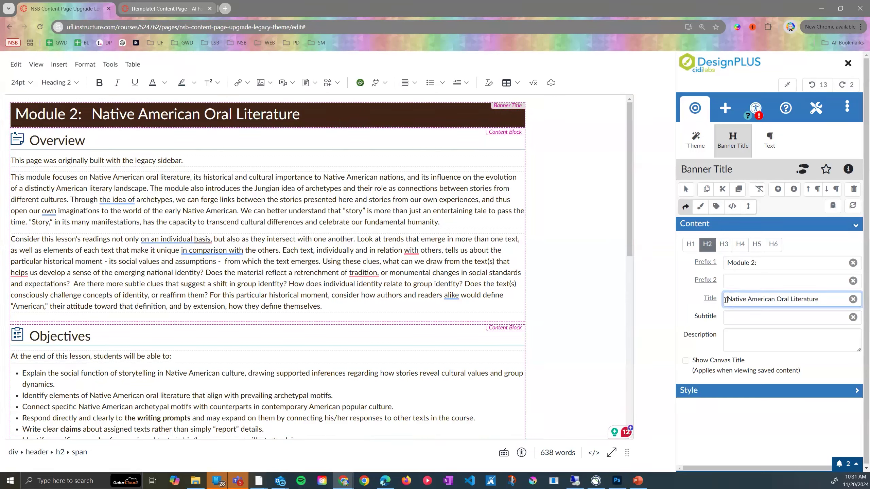
- Display the Style options of the banner title below its content settings
left_click(730, 393)
scroll(737, 362, "down", 2)
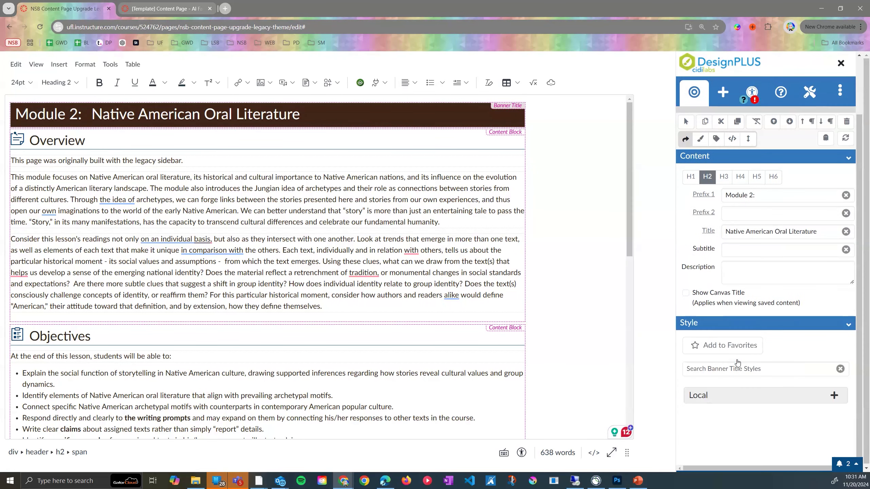
scroll(740, 360, "up", 2)
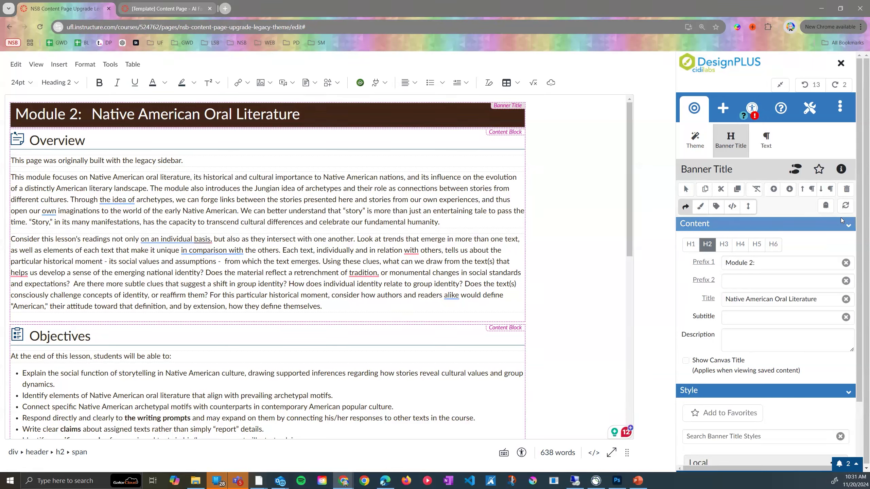
- Move the banner title down below the Overview content block
key("alt+Tab")
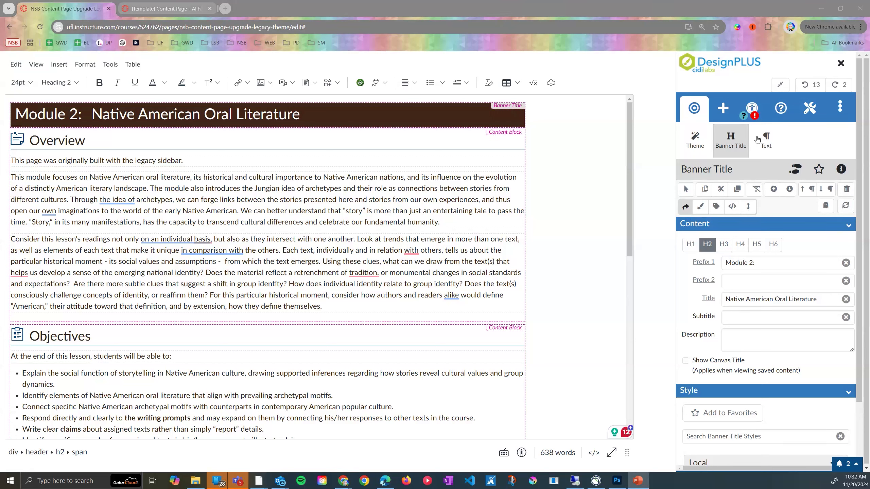
left_click(732, 140)
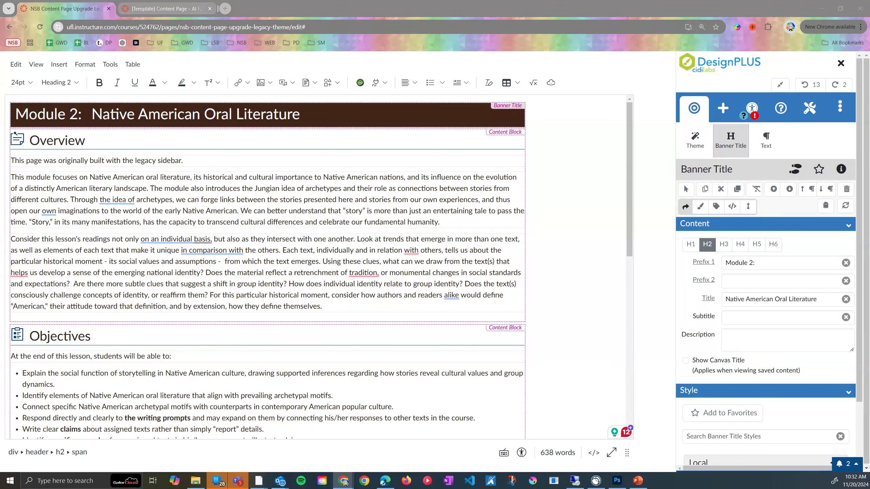
left_click(730, 139)
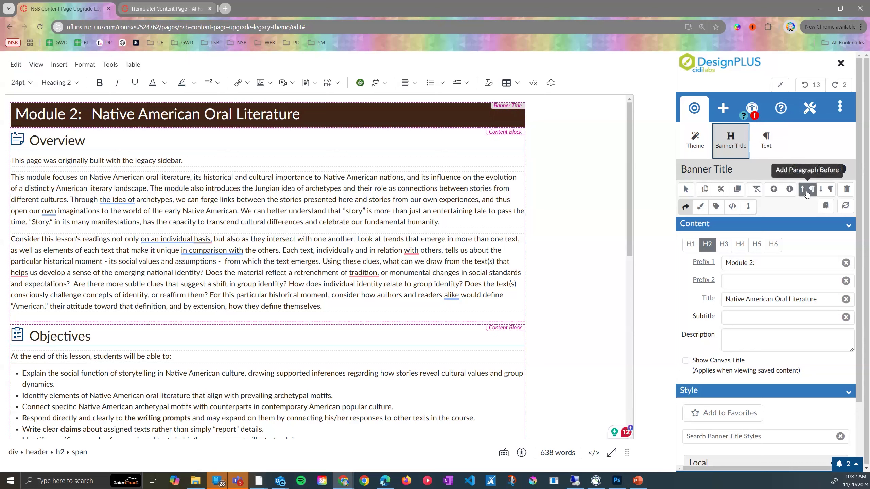
left_click(789, 190)
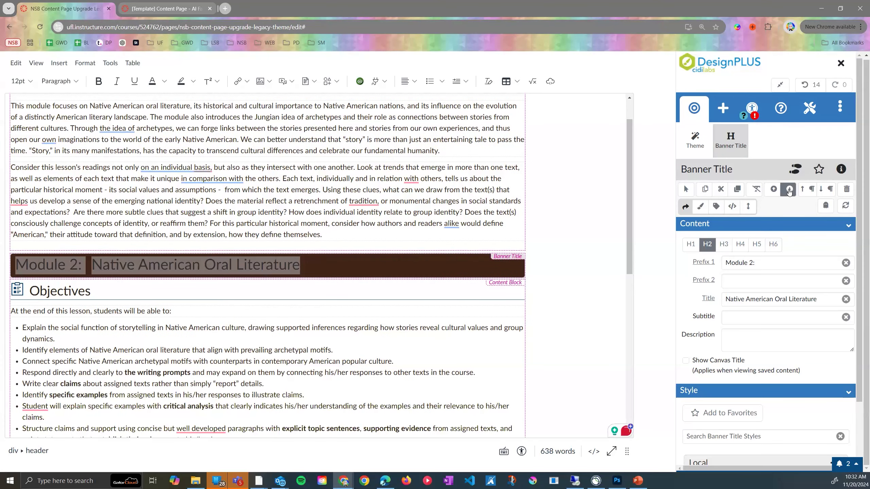
- Move the banner title back above the Overview content block and open the Arrange Content list of the page's sub-elements
left_click(773, 190)
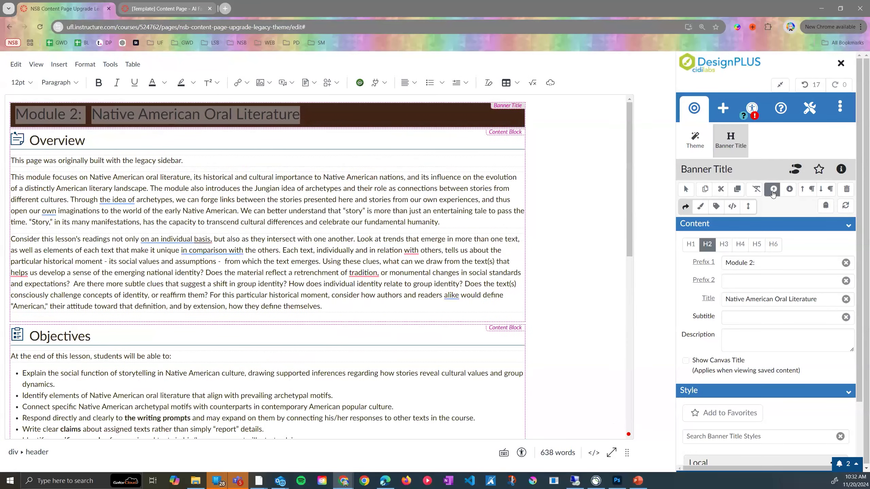
left_click(839, 112)
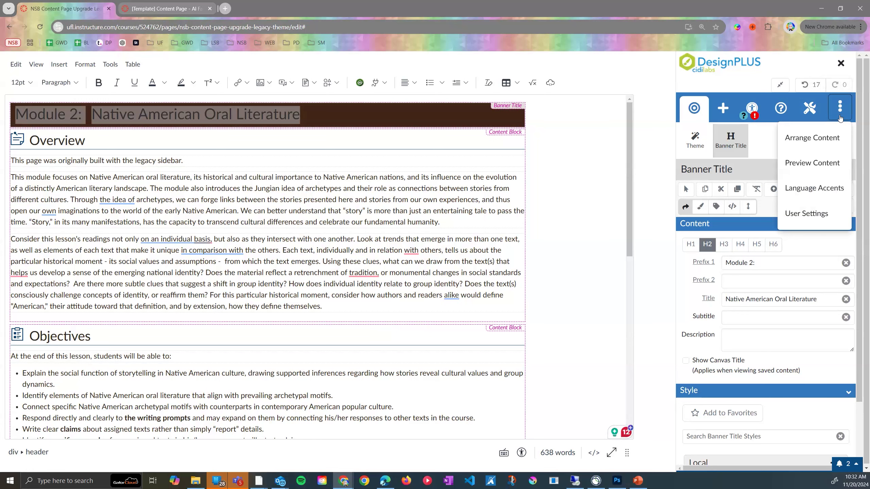
left_click(815, 138)
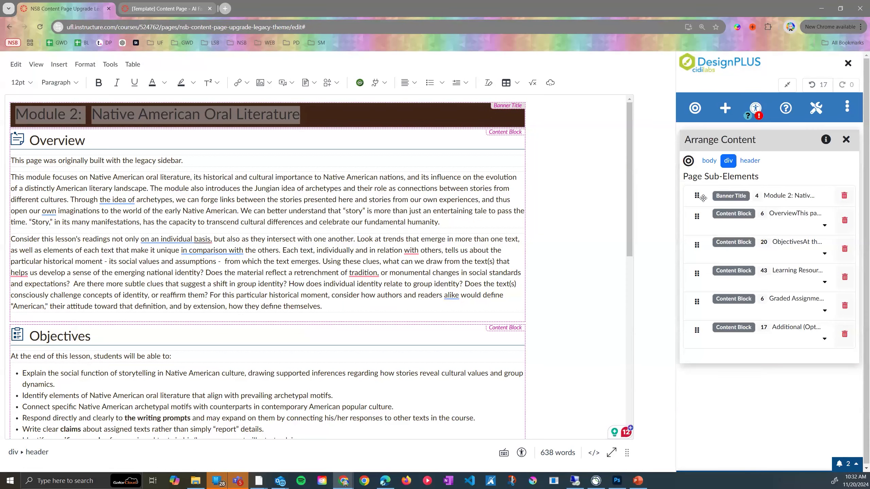
mouse_move(698, 196)
left_mouse_down()
mouse_move(698, 224)
mouse_move(702, 197)
left_mouse_up()
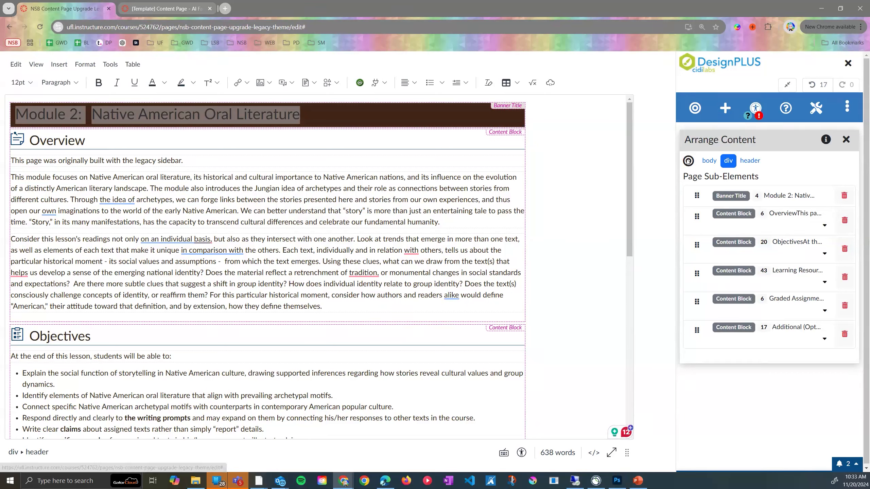
- Examine the header, body and div levels in Arrange Content and return to the banner title's editing controls
left_click(758, 166)
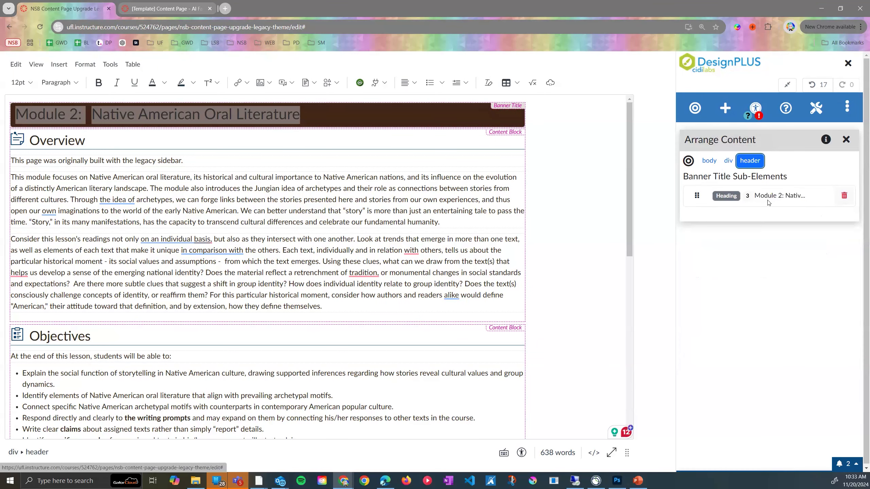
left_click(705, 161)
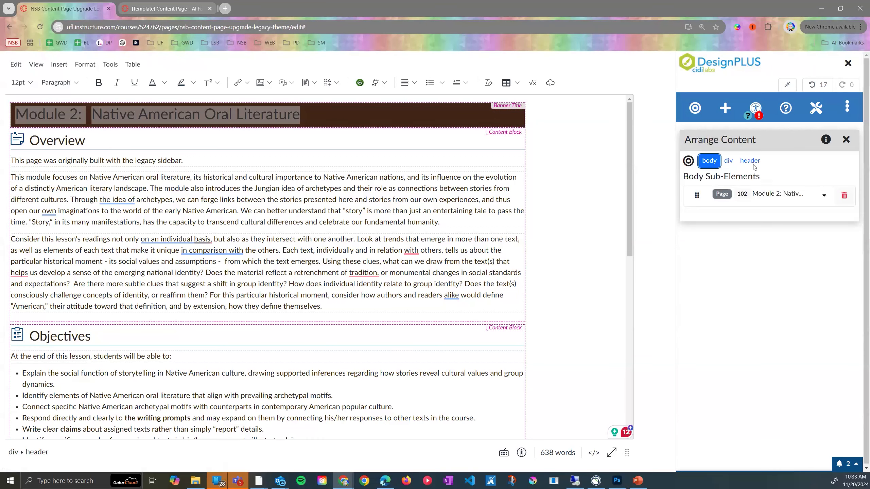
left_click(737, 162)
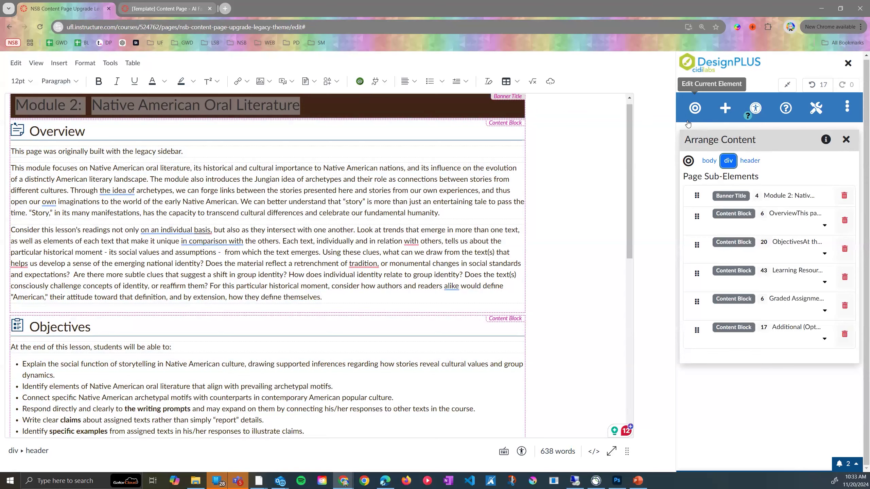
left_click(693, 116)
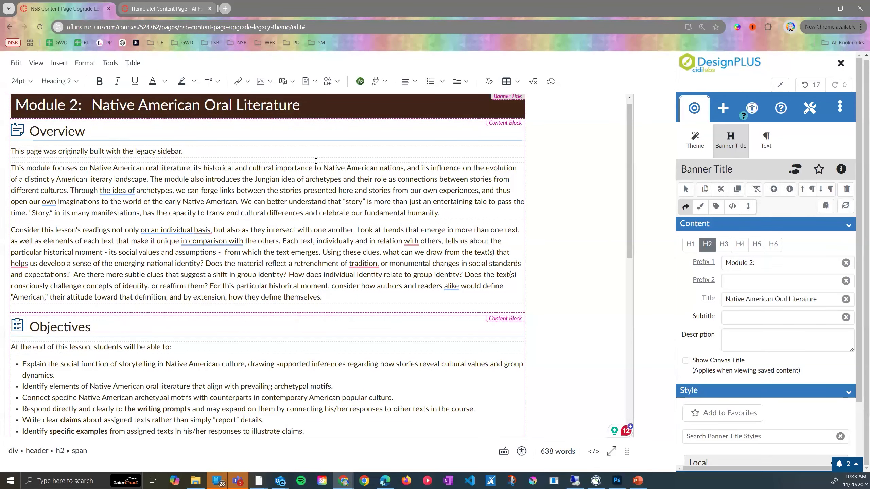
scroll(134, 142, "up", 1)
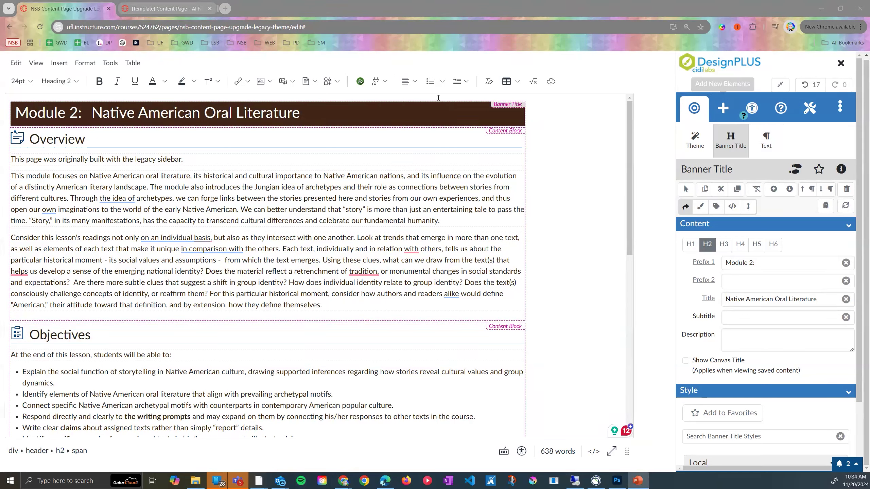
- Display the Text settings of the banner title and close the image viewer window covering the sidebar
left_click(140, 109)
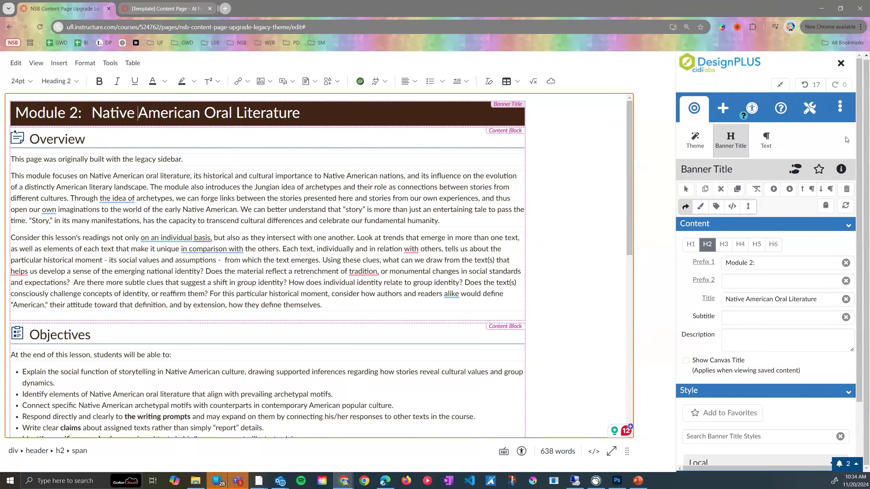
left_click(731, 140)
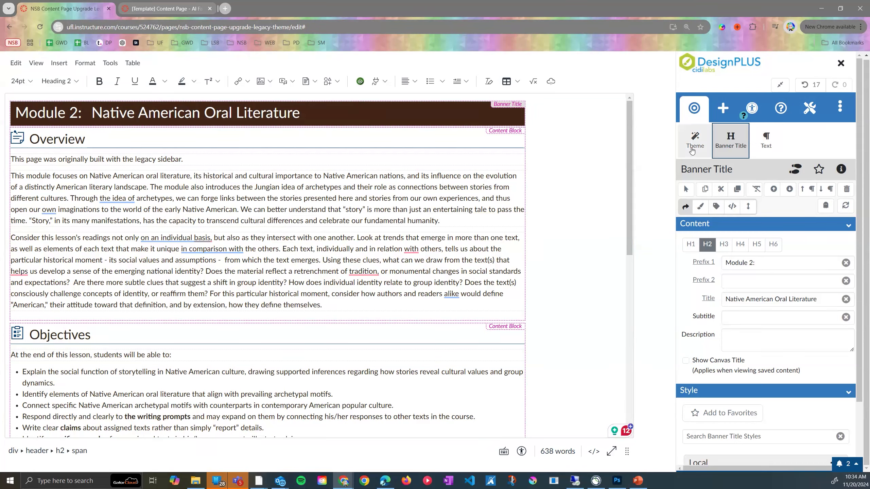
left_click(773, 147)
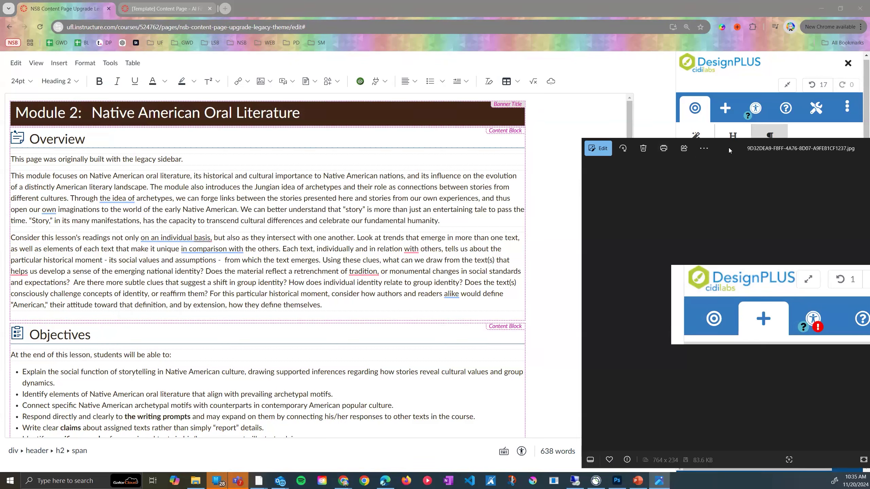
left_click_drag(791, 148, 869, 134)
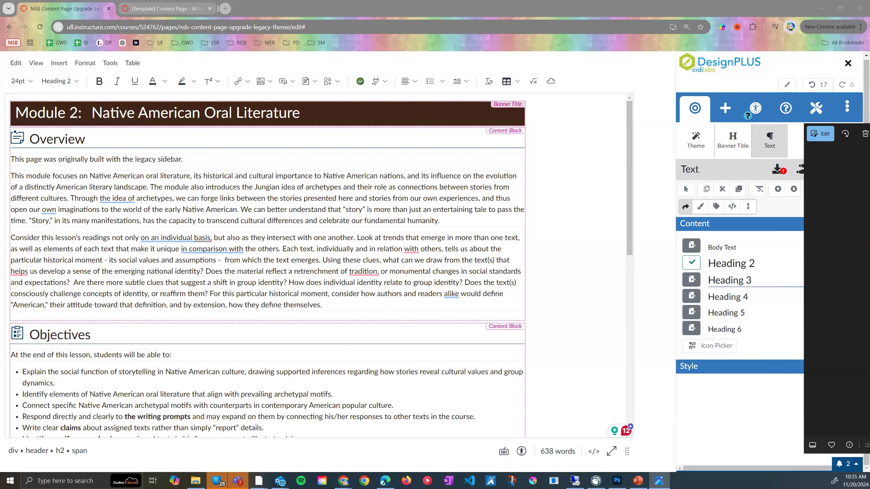
key("alt+F4")
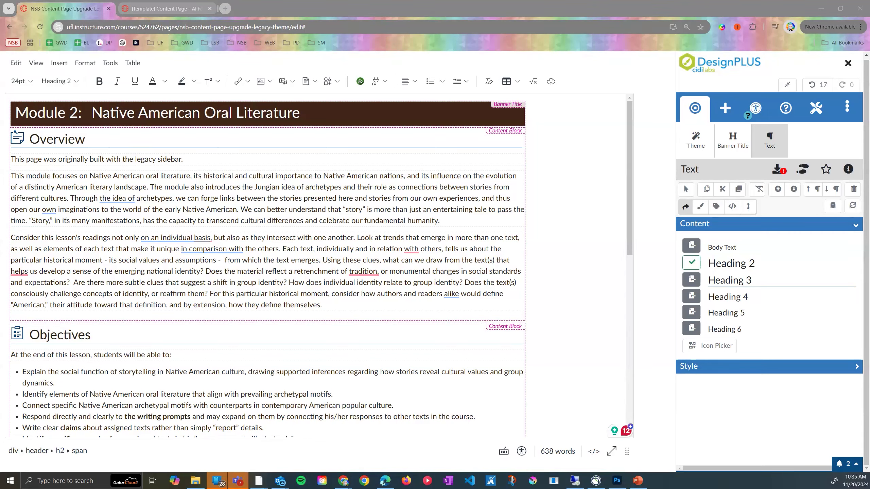
- Display the Theme settings of the page with the banner title selected
left_click(733, 140)
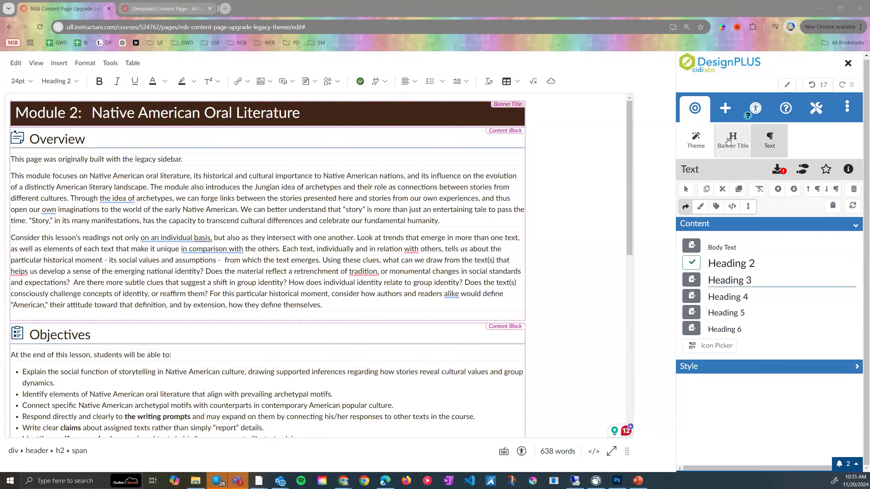
left_click(696, 145)
left_click(692, 110)
left_click(335, 107)
left_click(687, 115)
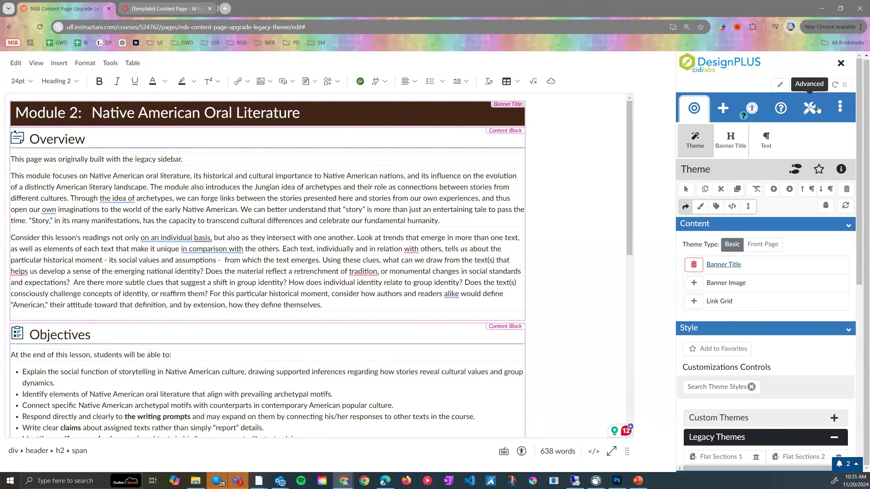
- Try toggling Enable all Advanced tools off and on in the user settings, and return to the Theme settings
left_click(840, 109)
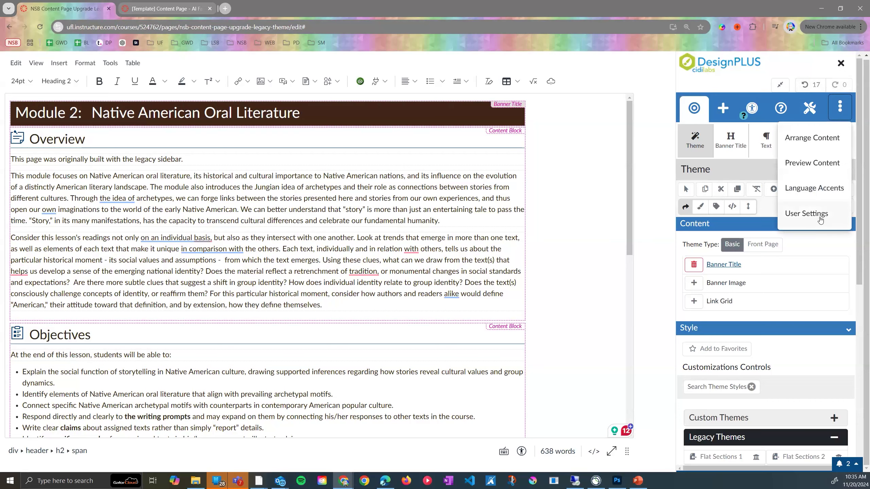
left_click(820, 217)
scroll(782, 338, "down", 5)
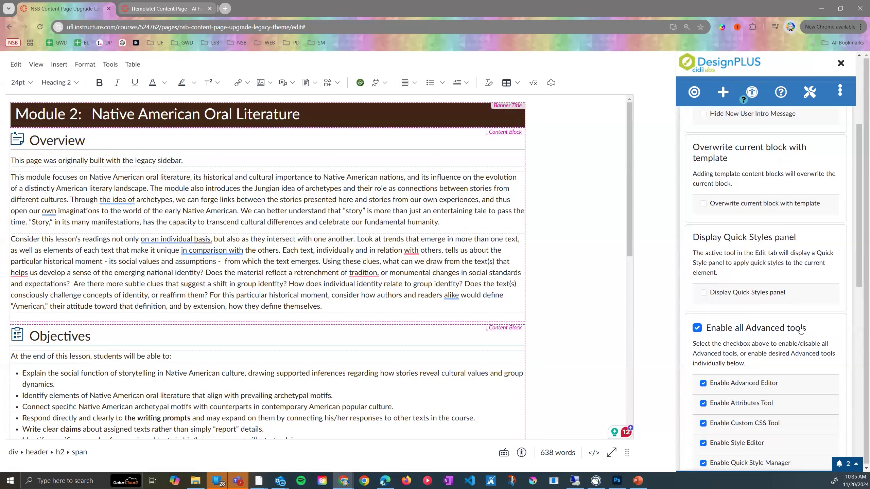
left_click(696, 333)
left_click(697, 332)
left_click(697, 329)
left_click(696, 331)
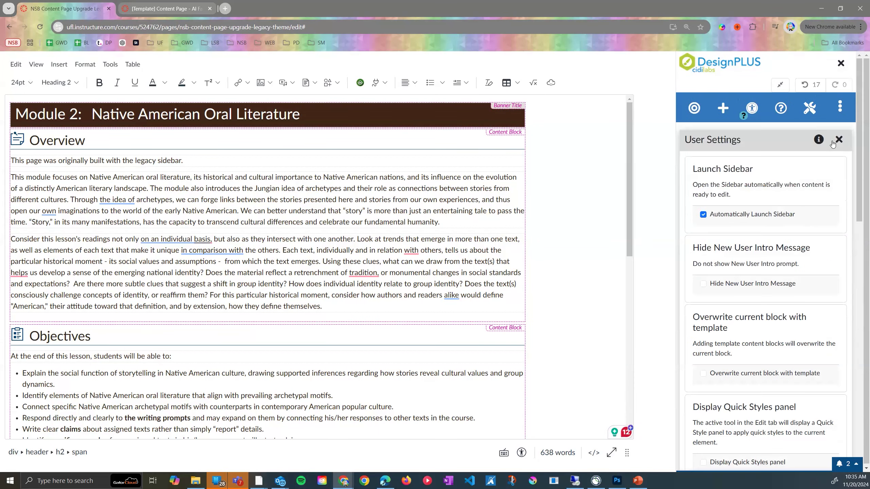
left_click(698, 111)
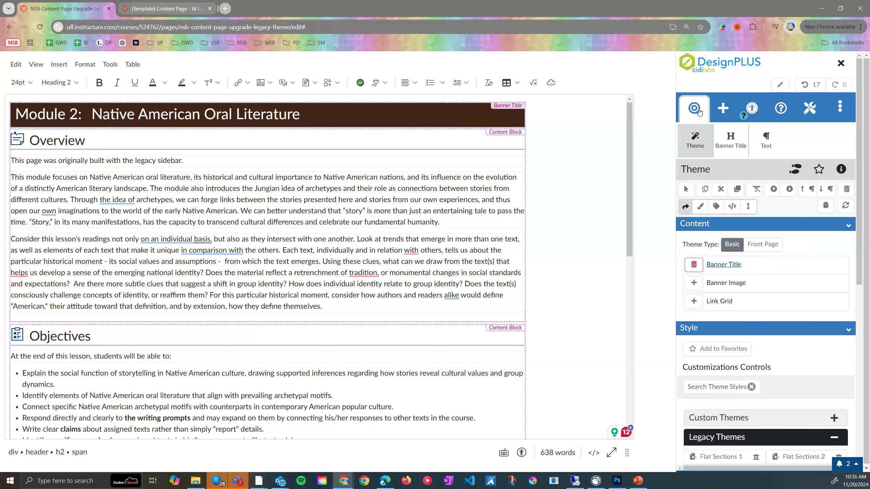
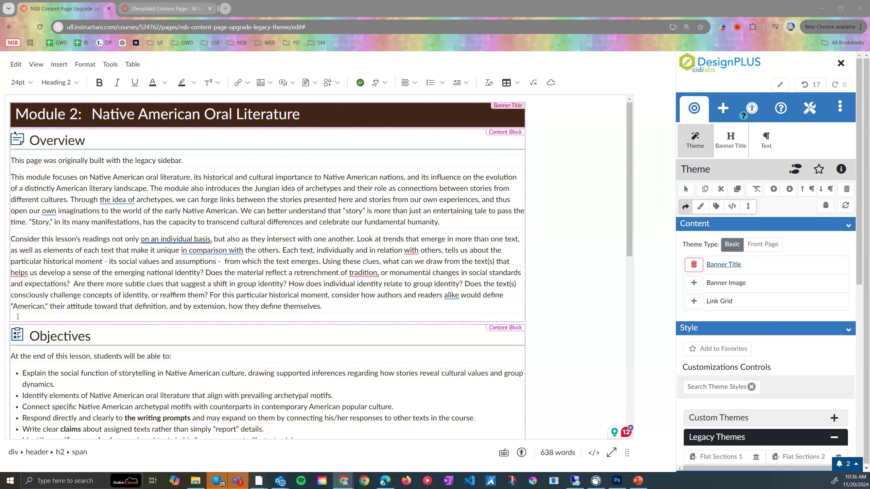
- Compare the element editing tools offered for the Objectives heading's icon with those for the Overview body text
left_click(13, 340)
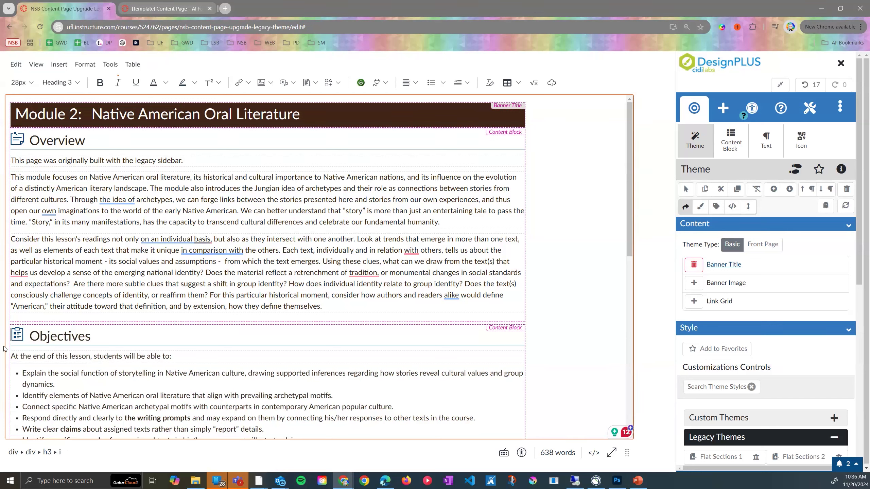
left_click(3, 352)
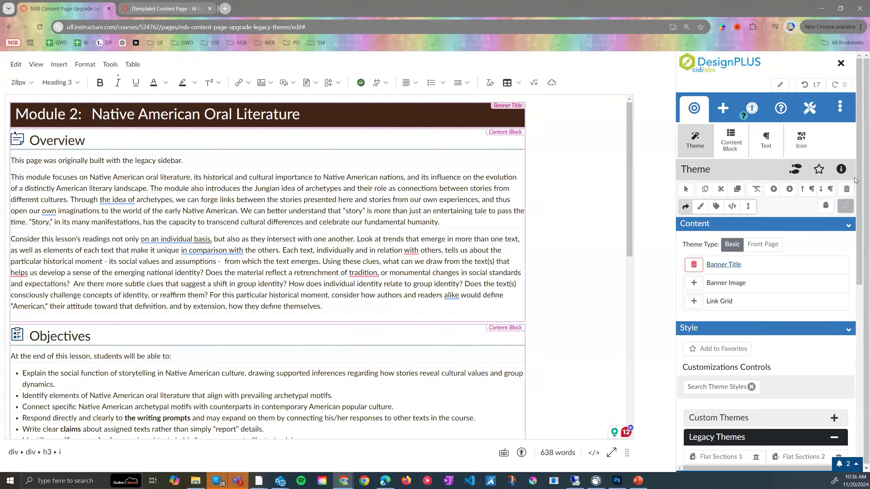
left_click(241, 261)
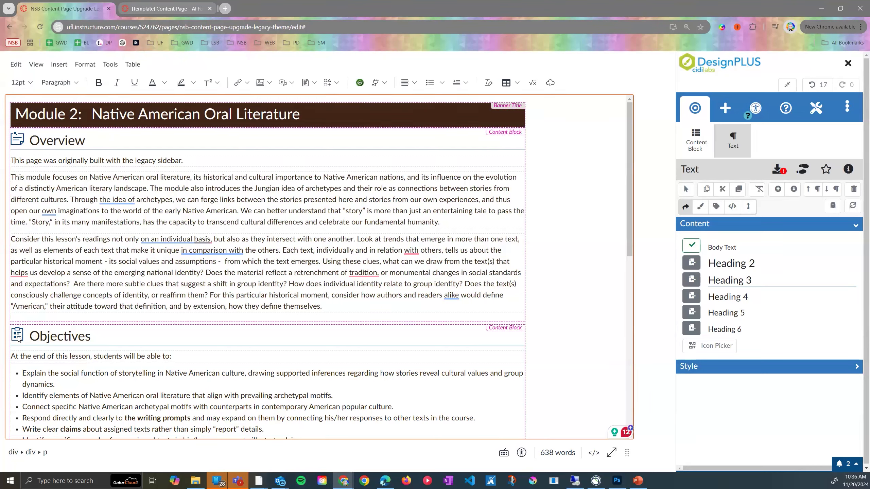
- Open the Icon settings of the Overview heading's icon and list the All icons category
left_click(16, 141)
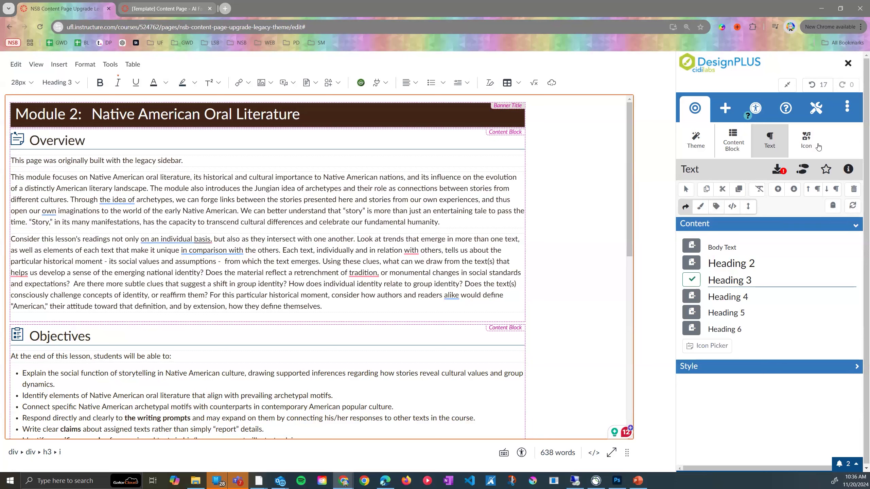
left_click(808, 138)
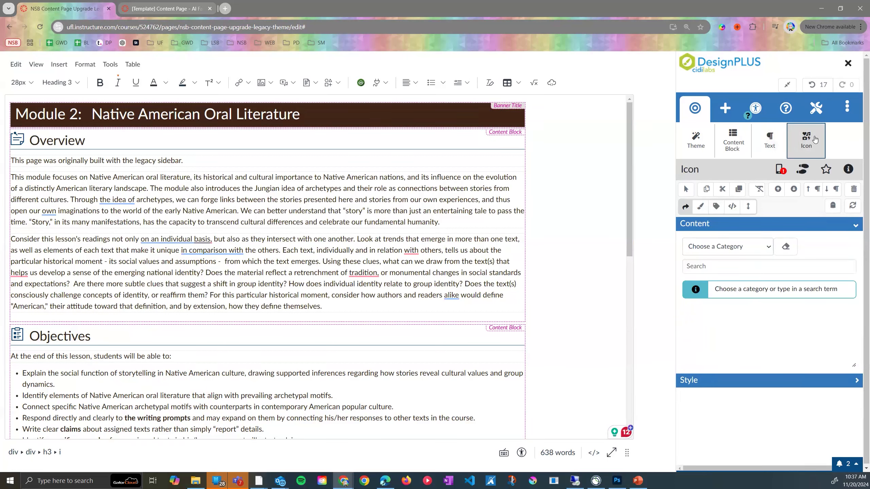
left_click(766, 252)
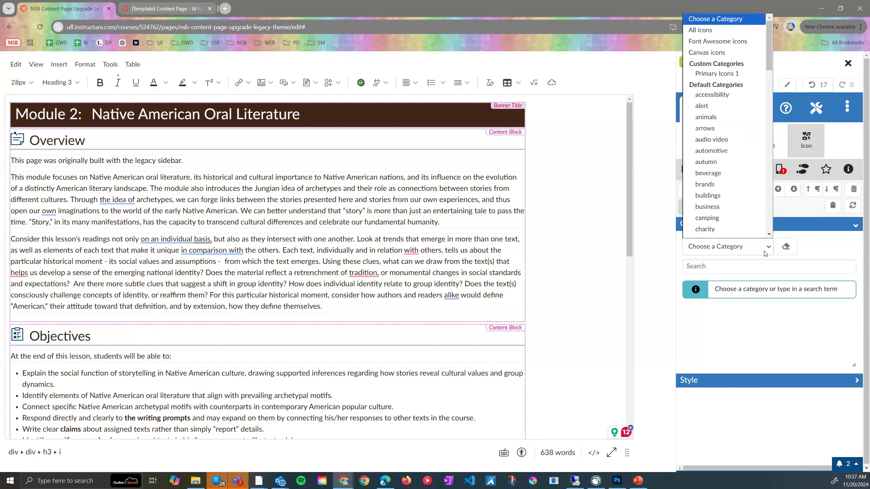
left_click(715, 252)
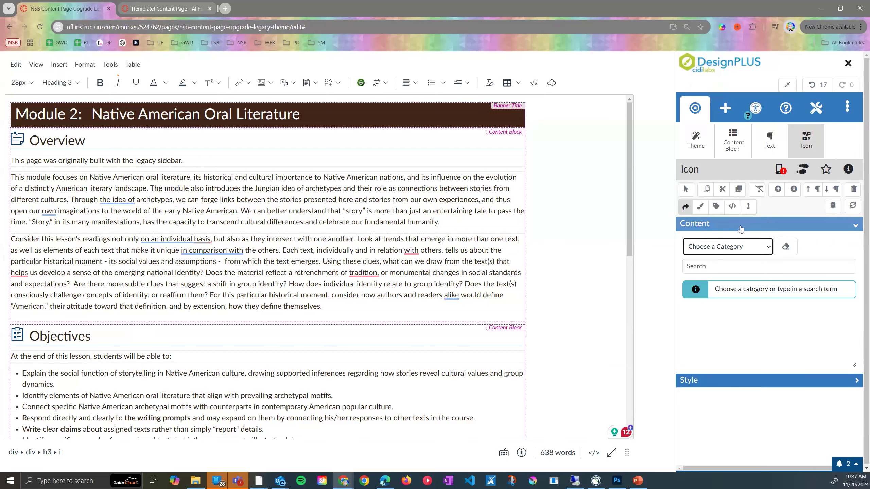
left_click(747, 245)
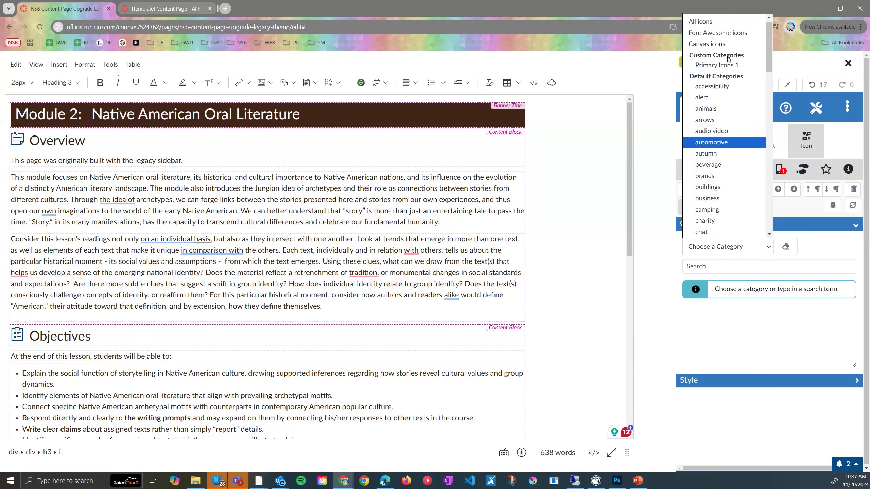
left_click(722, 25)
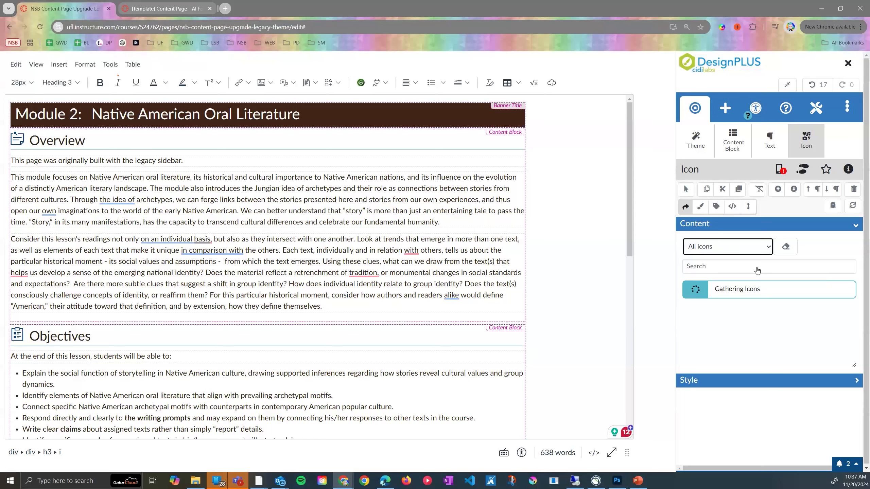
- Search the icons for "float" and replace the Overview heading's icon with the ship icon
left_click(769, 269)
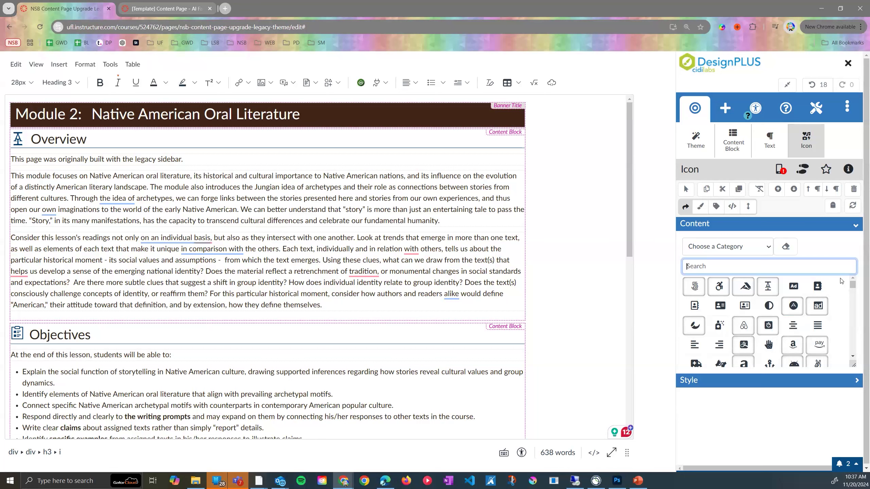
type("float")
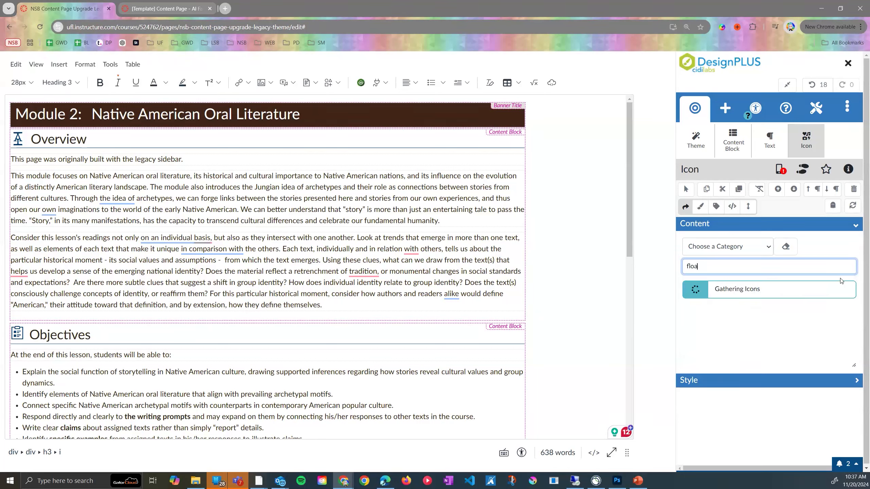
key("BackSpace")
key("BackSpace")
key("BackSpace")
key("BackSpace")
key("BackSpace")
type("fl")
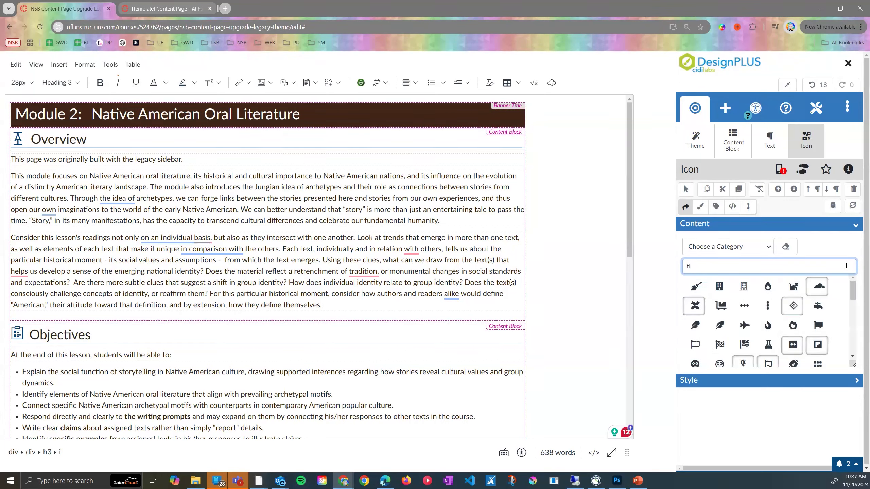
type("oat")
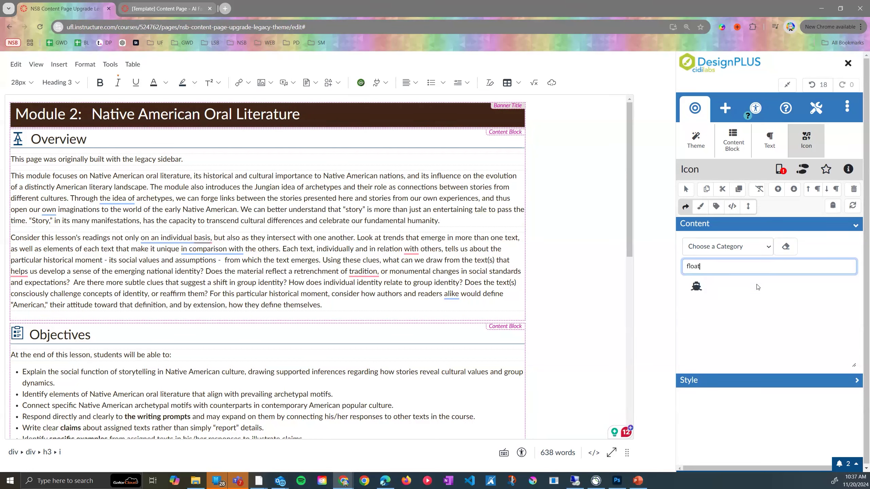
left_click(696, 288)
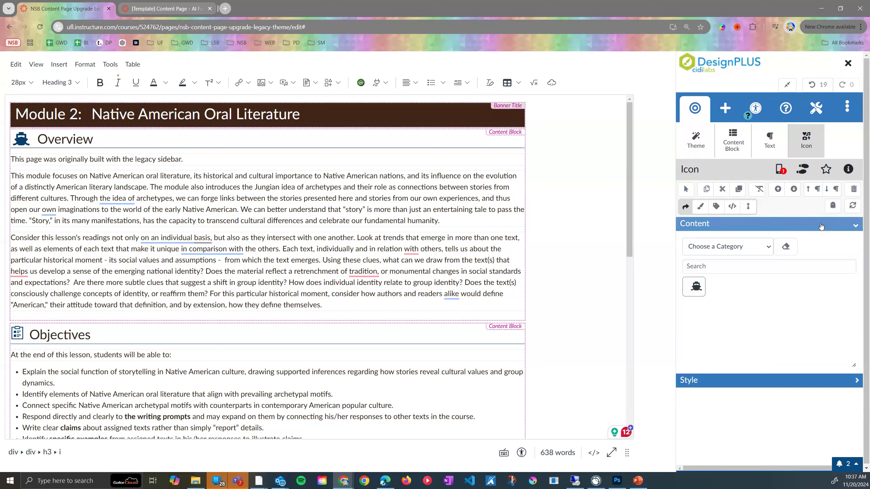
- Open the Style settings of the Overview heading's ship icon and set its icon color to the Branding green
mouse_move(695, 290)
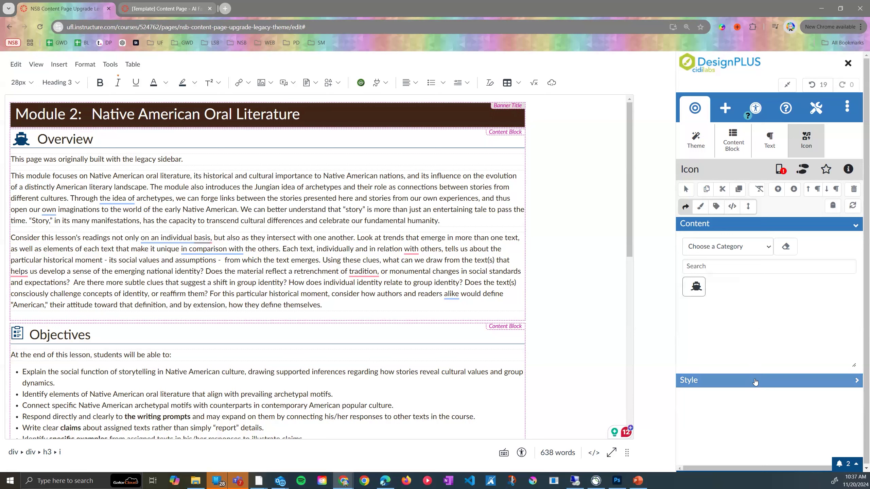
left_click(781, 380)
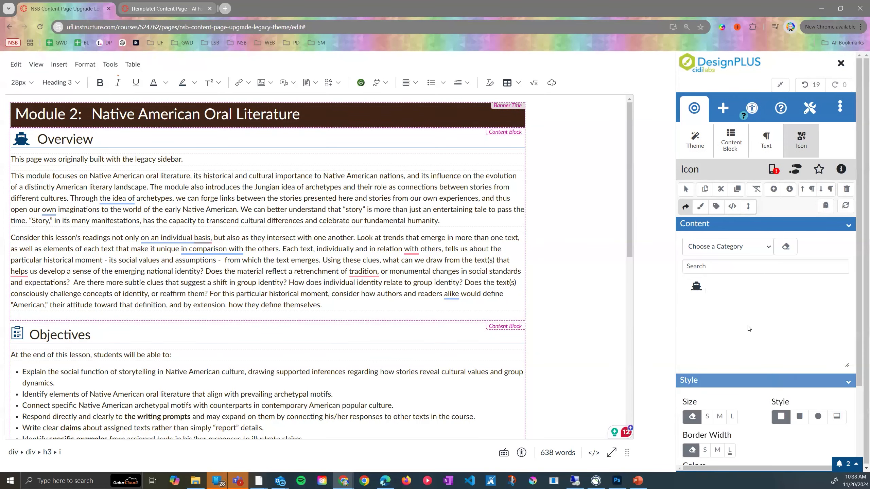
scroll(733, 304, "down", 3)
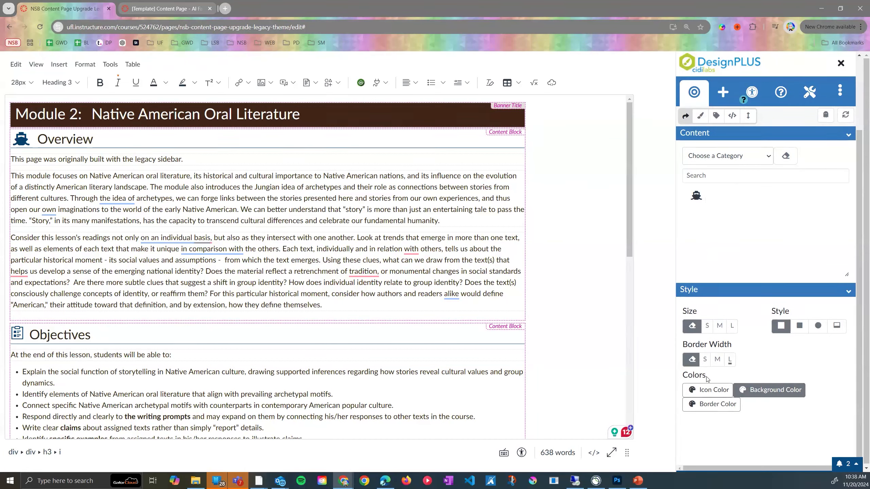
left_click(697, 396)
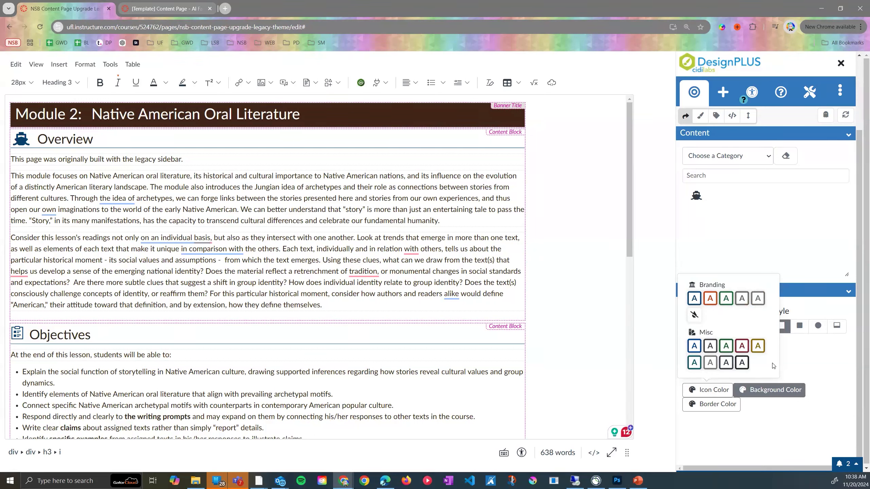
left_click(725, 299)
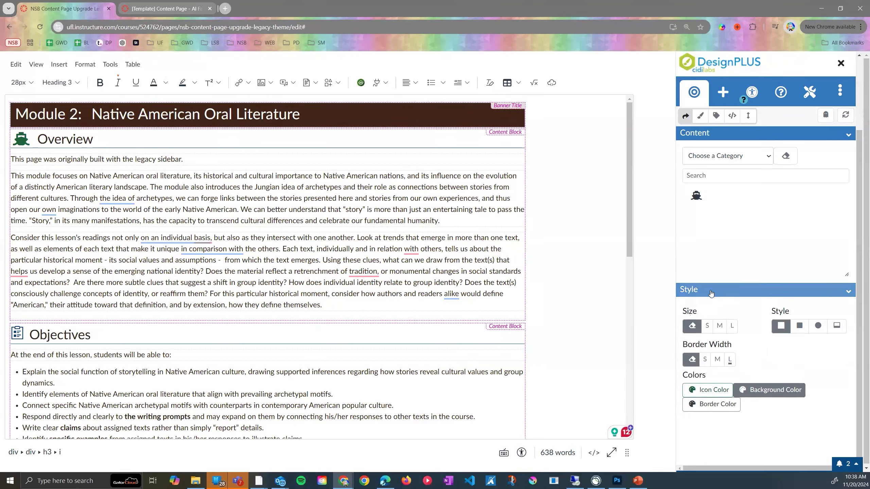
- Try the Circle and Underlined styles on the Overview heading's ship icon, and restore its original style
left_click(730, 359)
left_click(817, 326)
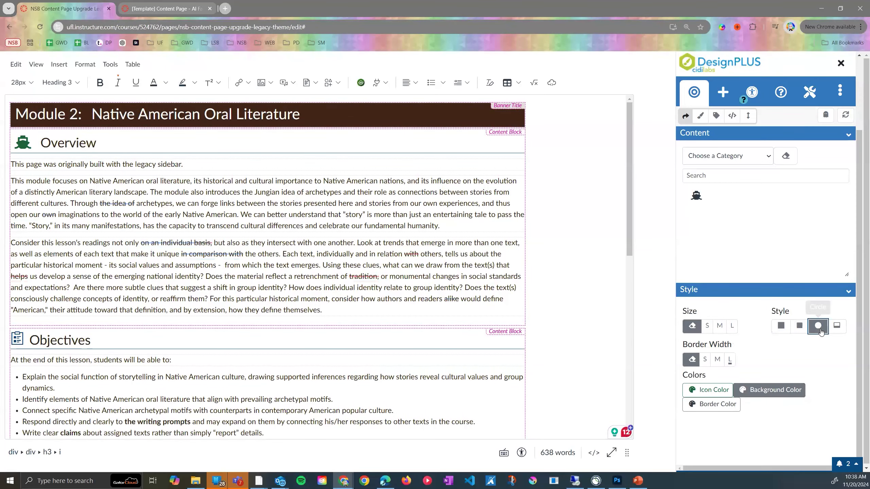
left_click(837, 327)
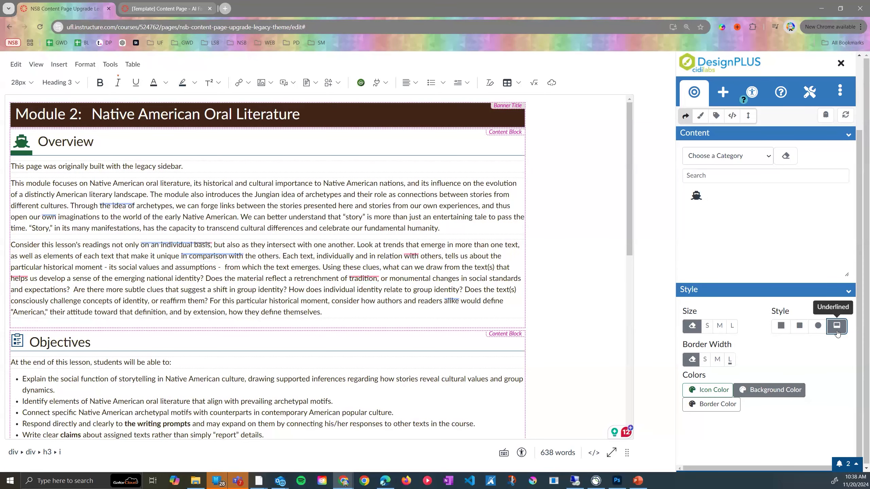
left_click(781, 328)
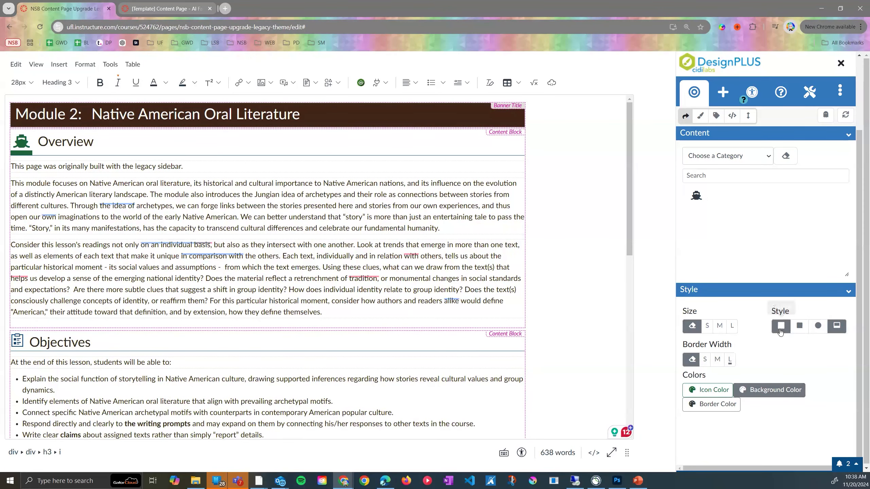
- Try the Misc yellow background and the Branding orange icon color on the Overview heading's ship icon
left_click(776, 389)
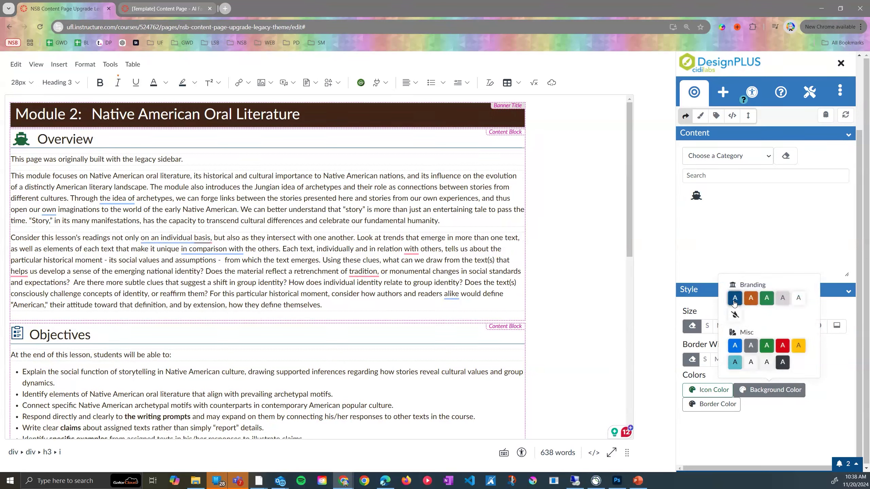
left_click(799, 345)
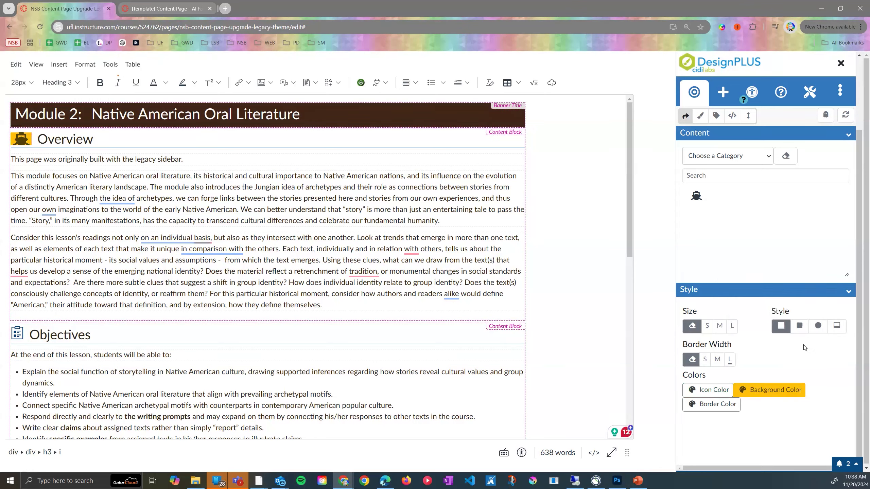
left_click(708, 390)
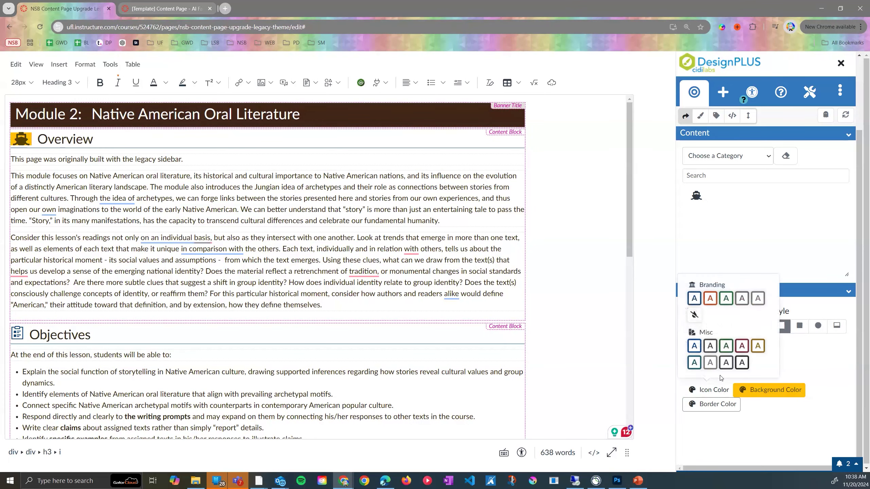
left_click(710, 298)
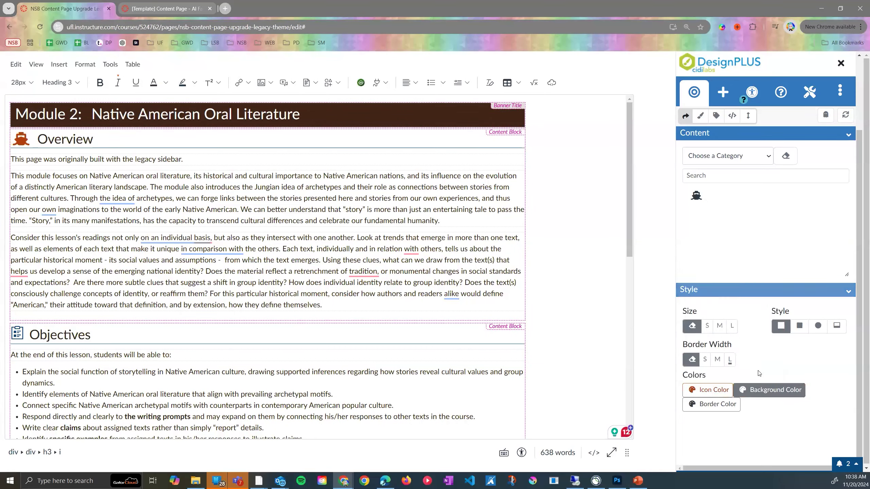
- Give the Overview heading's ship icon the Misc yellow background color and set its size to L
left_click(772, 391)
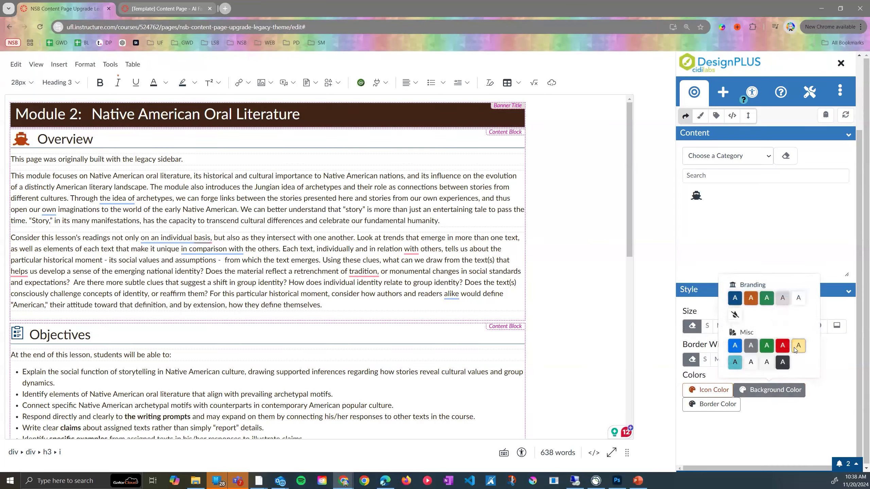
left_click(795, 348)
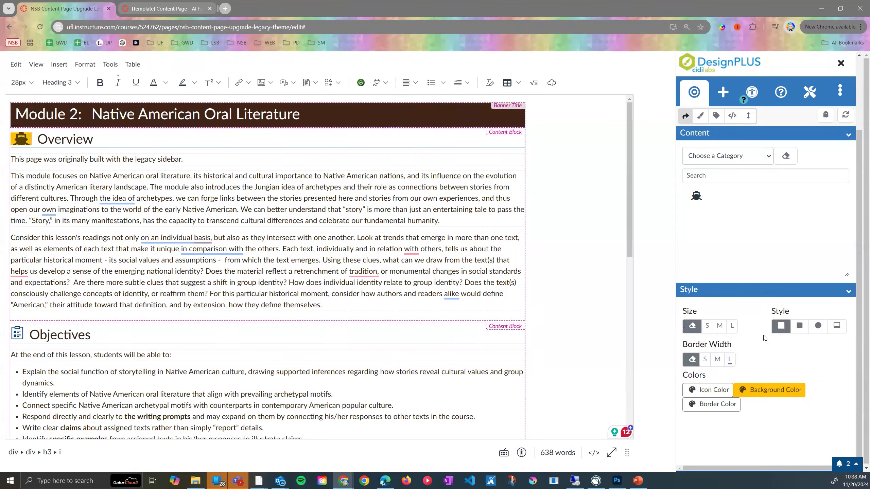
left_click(732, 326)
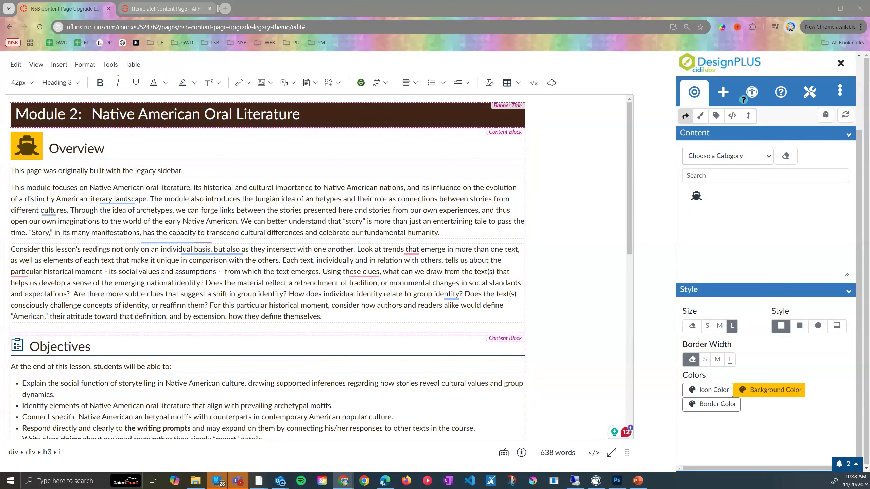
- Select the bulleted list under Objectives and bring up its unordered list settings for rearranging items
scroll(228, 378, "down", 2)
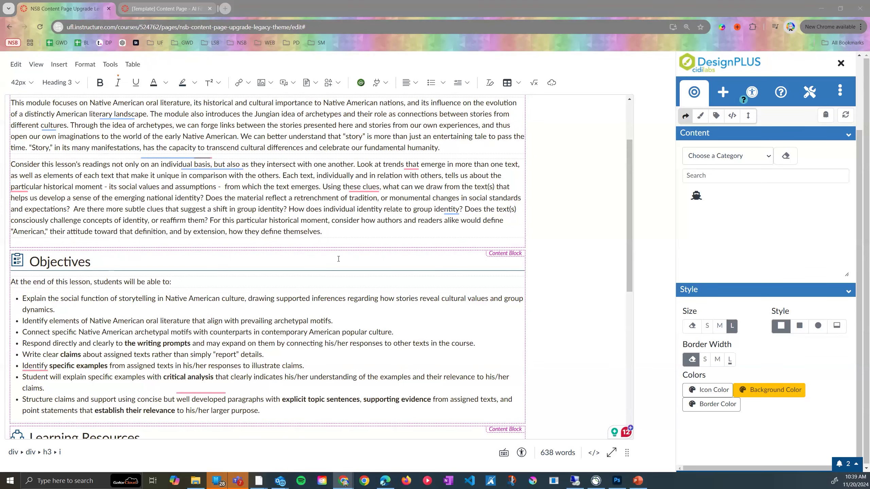
scroll(278, 240, "down", 2)
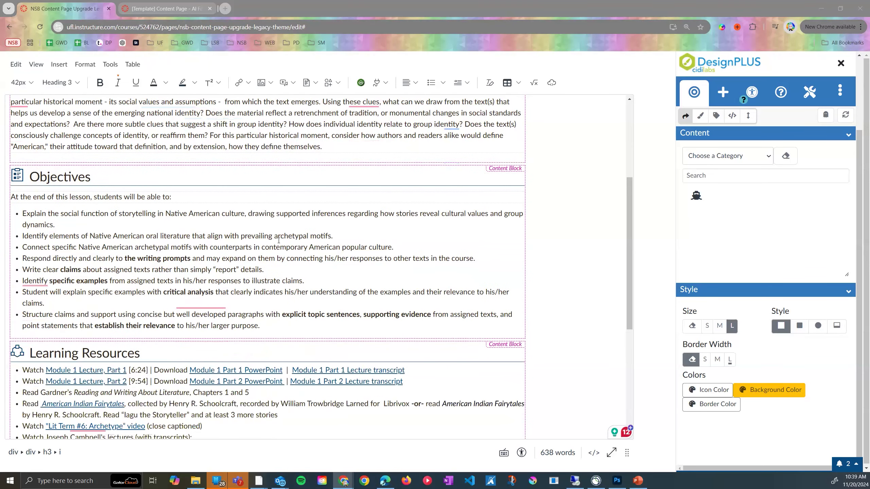
left_click(30, 214)
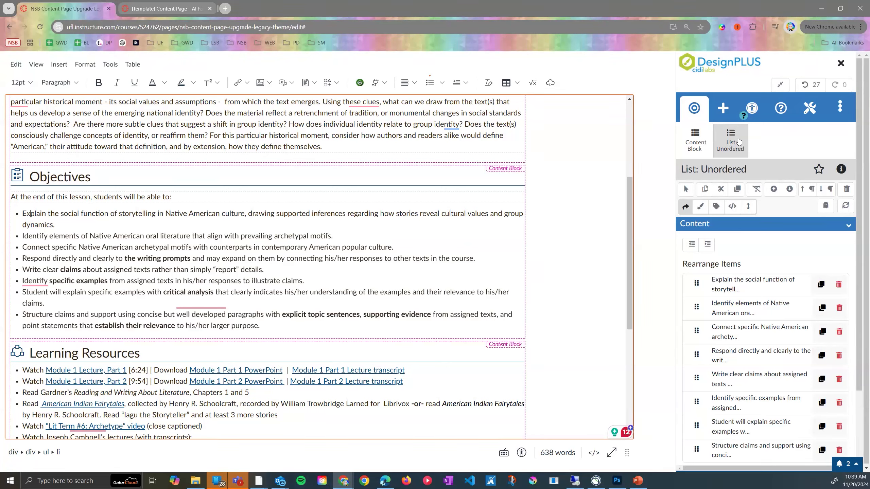
left_click_drag(859, 100, 860, 176)
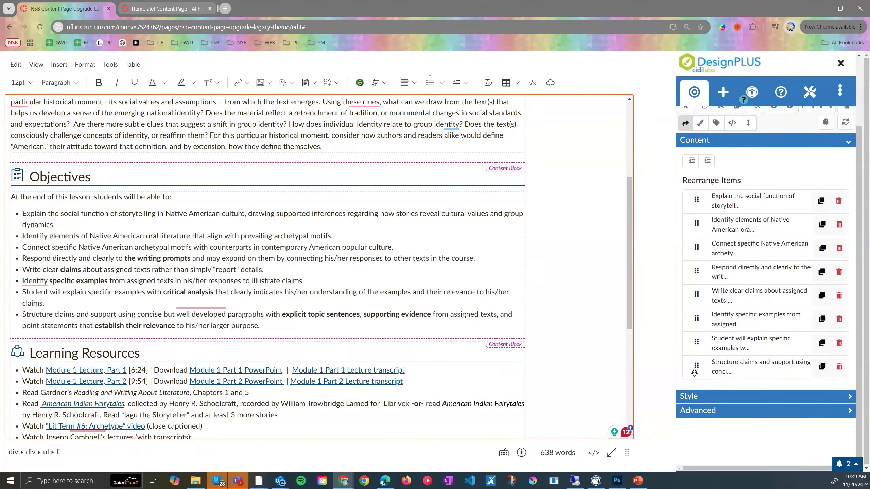
- Move the "Structure claims and support" objective to fourth place, and change the Objectives list markers to circles, decimals and finally lowercase letters
left_click_drag(695, 373, 693, 269)
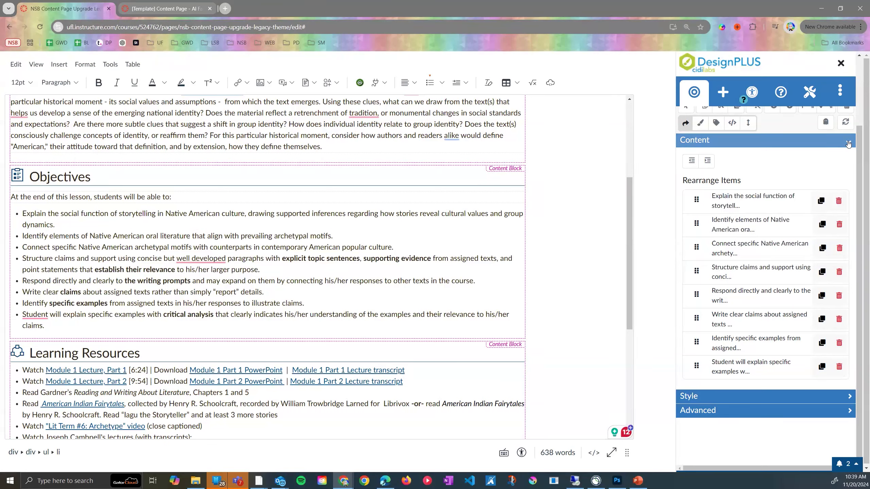
left_click(728, 397)
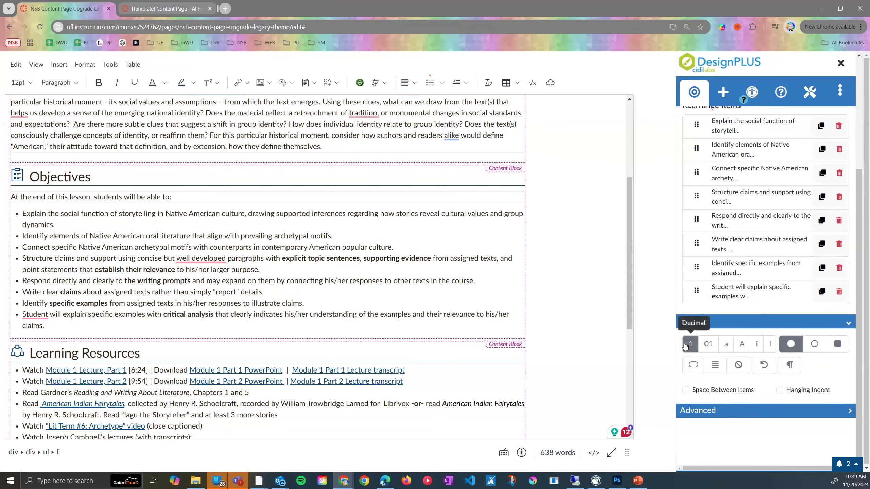
left_click(707, 344)
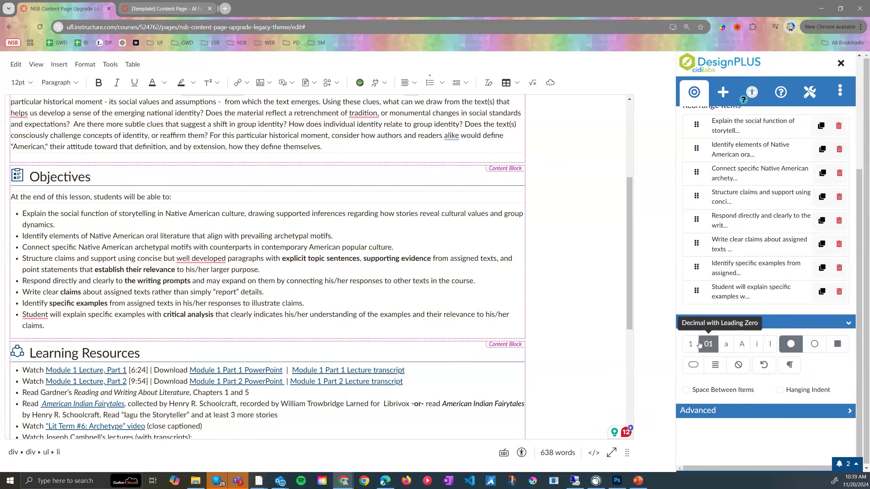
left_click(809, 343)
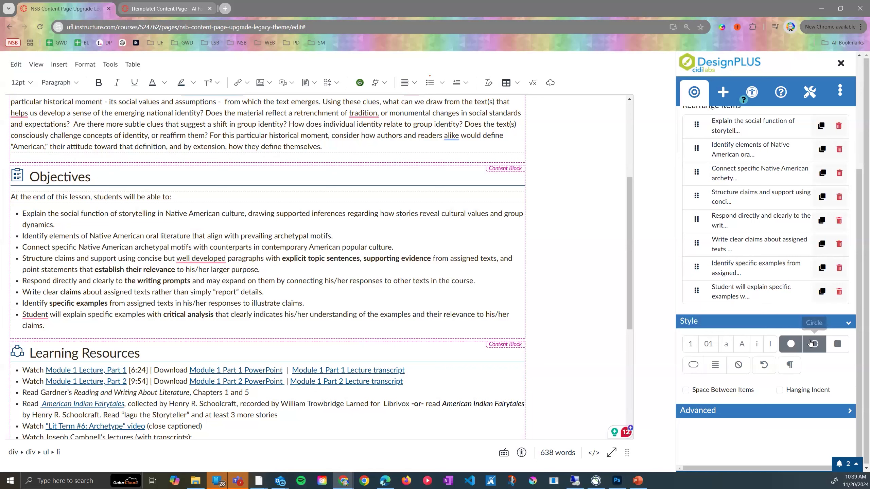
left_click(840, 347)
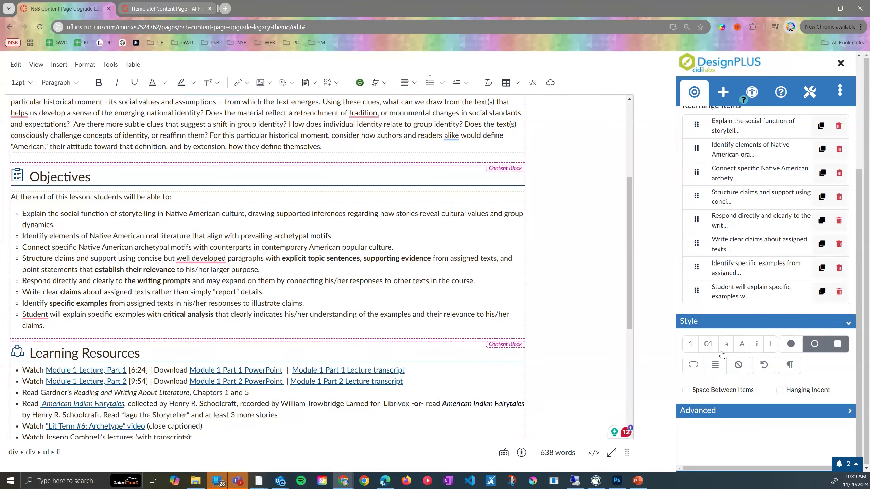
left_click(690, 344)
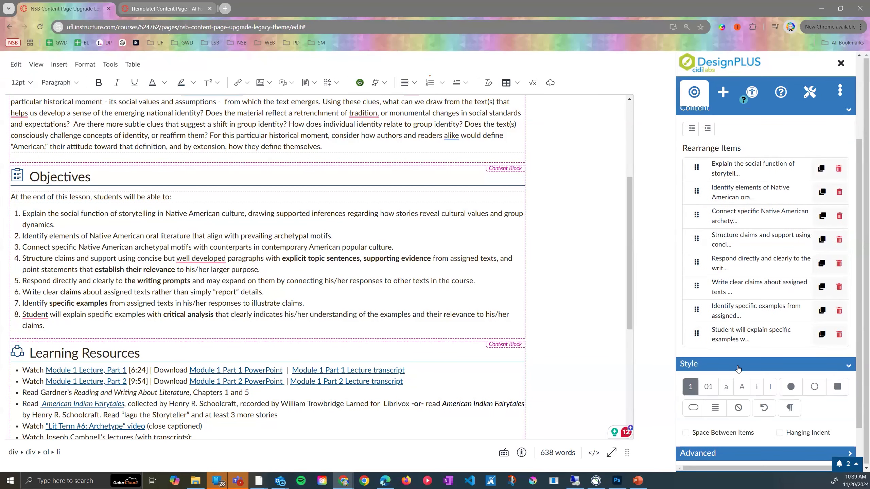
left_click(728, 391)
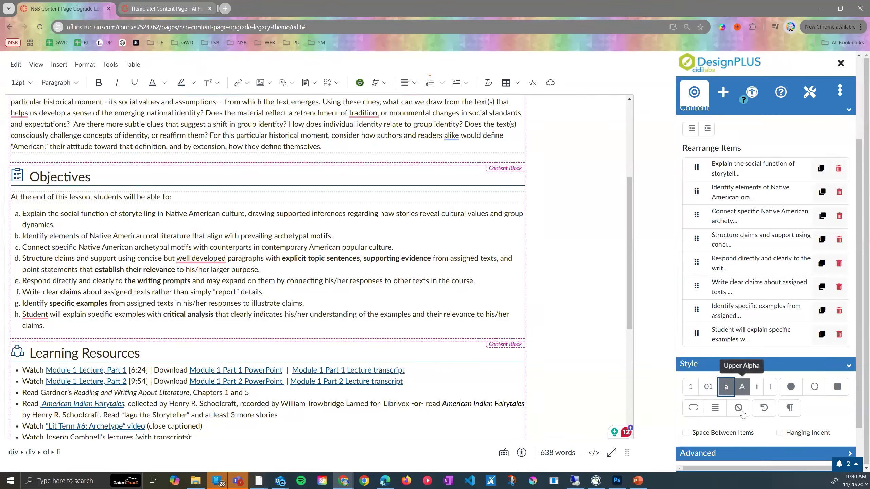
- Try the hanging indent and space between items on the Objectives list, and turn both options off again
scroll(832, 377, "down", 1)
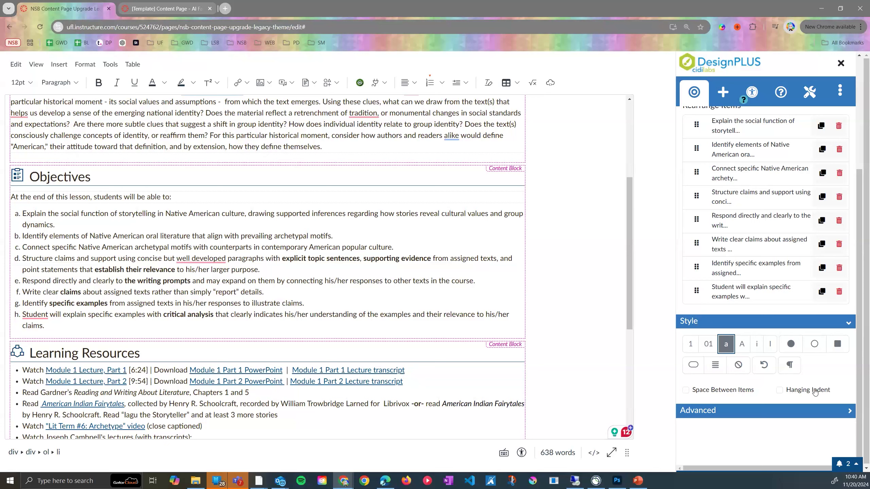
left_click(793, 393)
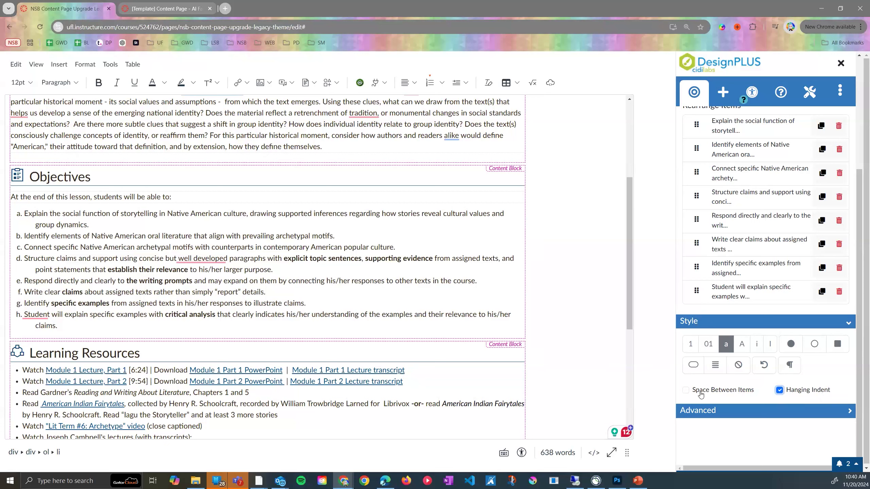
left_click(809, 391)
left_click(700, 393)
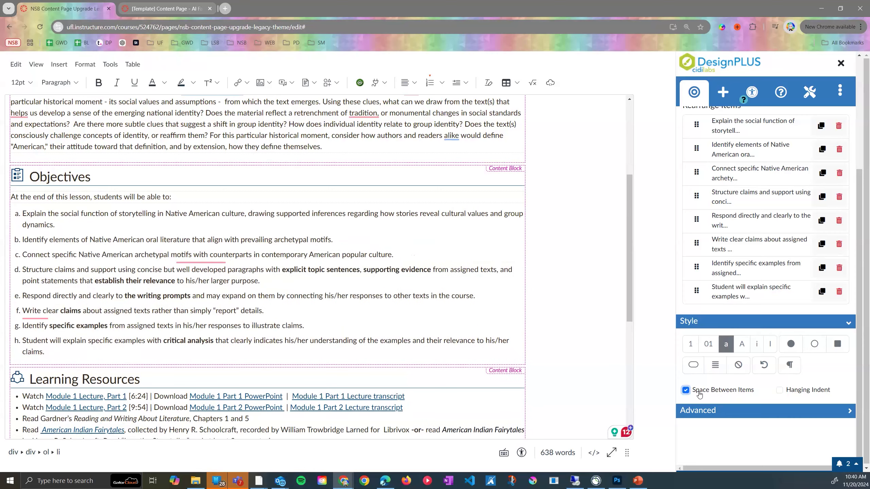
left_click(700, 394)
left_click(700, 394)
left_click(700, 393)
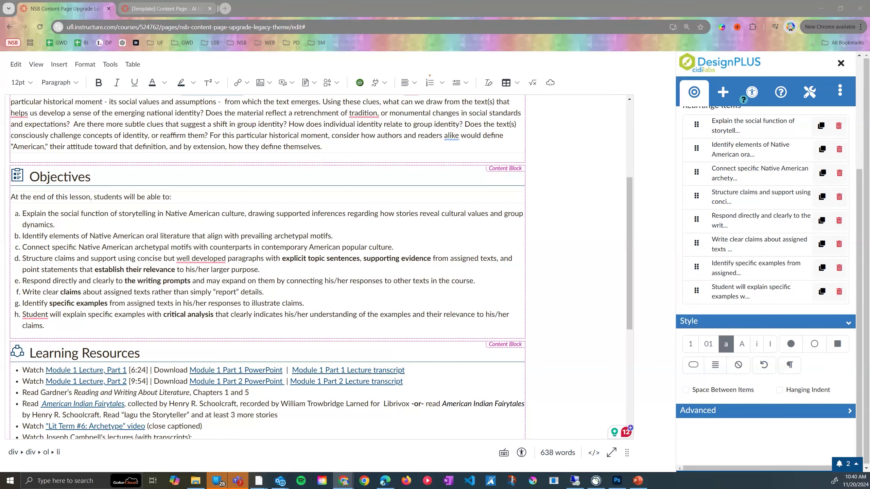
- Select the clipboard icon in front of the Objectives heading and bring up its size, style and color options
scroll(26, 138, "up", 5)
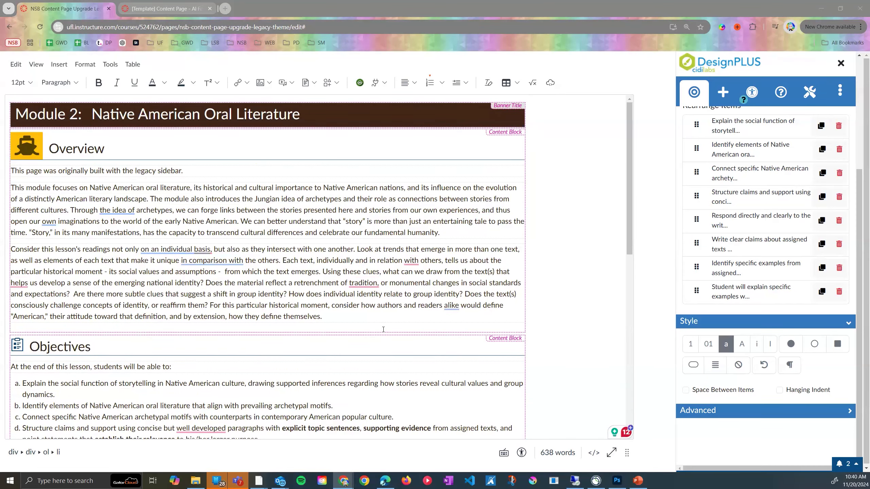
scroll(383, 329, "down", 2)
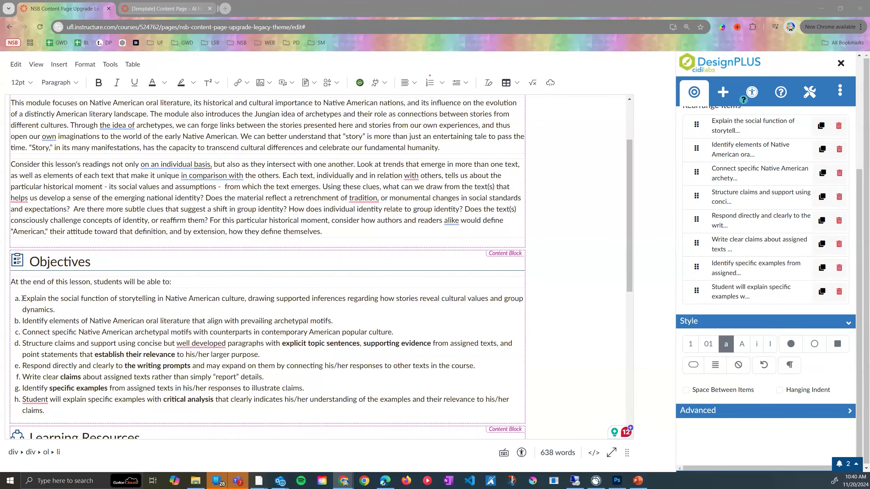
left_click(19, 302)
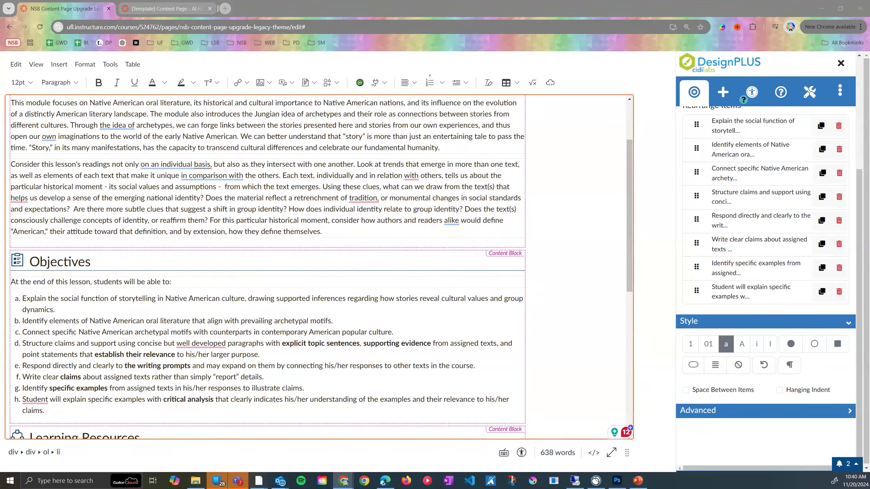
scroll(58, 213, "up", 3)
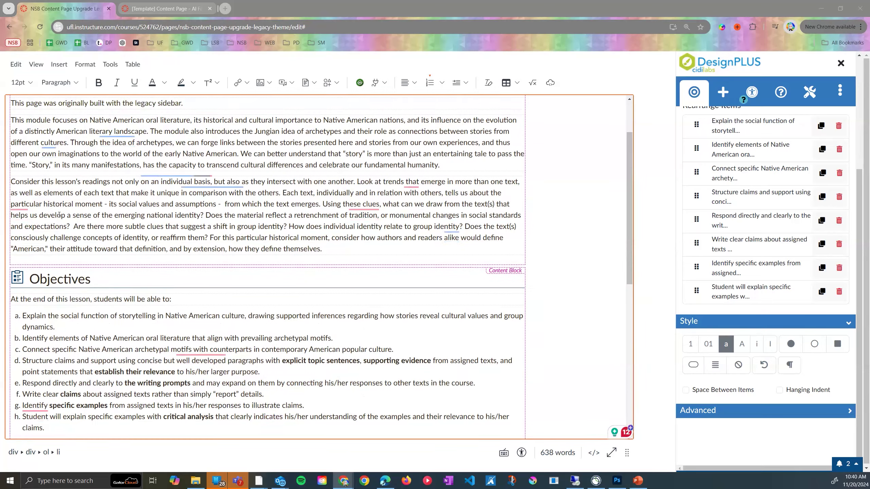
scroll(16, 265, "down", 3)
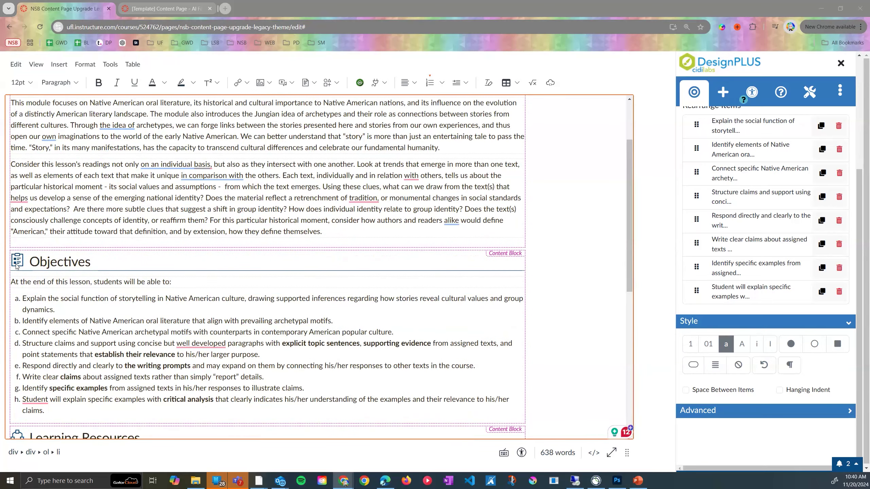
left_click(17, 262)
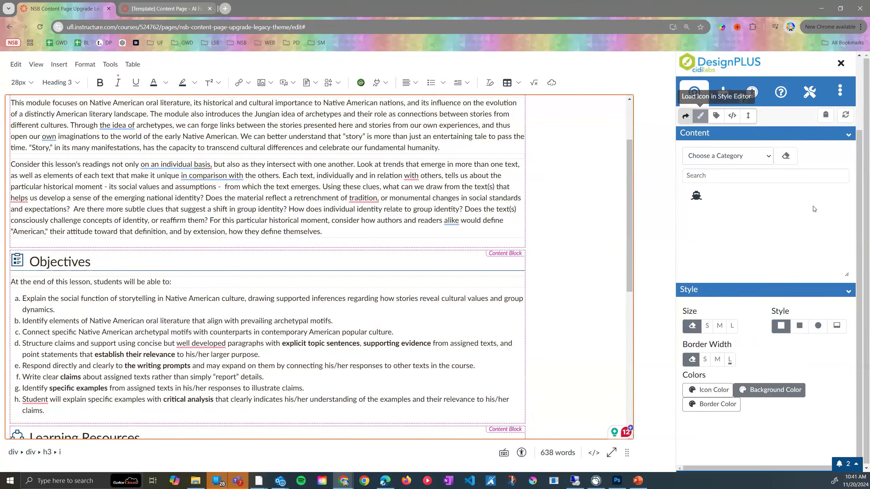
scroll(829, 241, "up", 3)
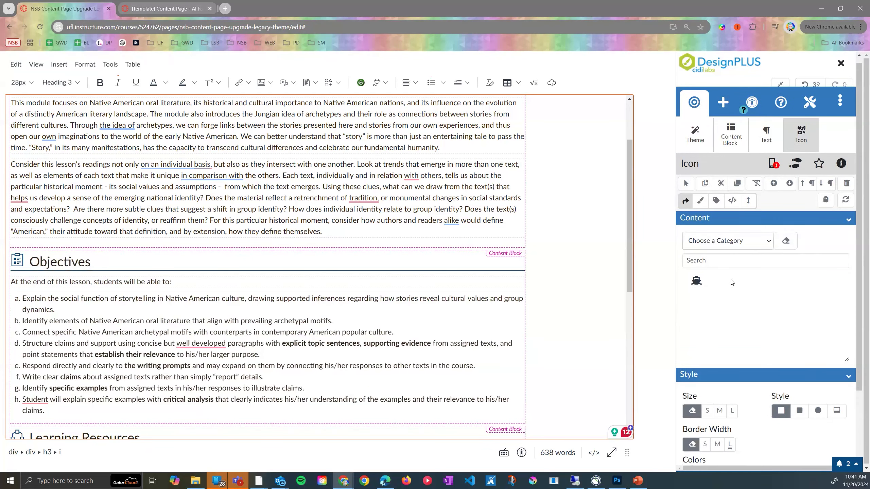
scroll(732, 280, "down", 3)
scroll(736, 271, "up", 3)
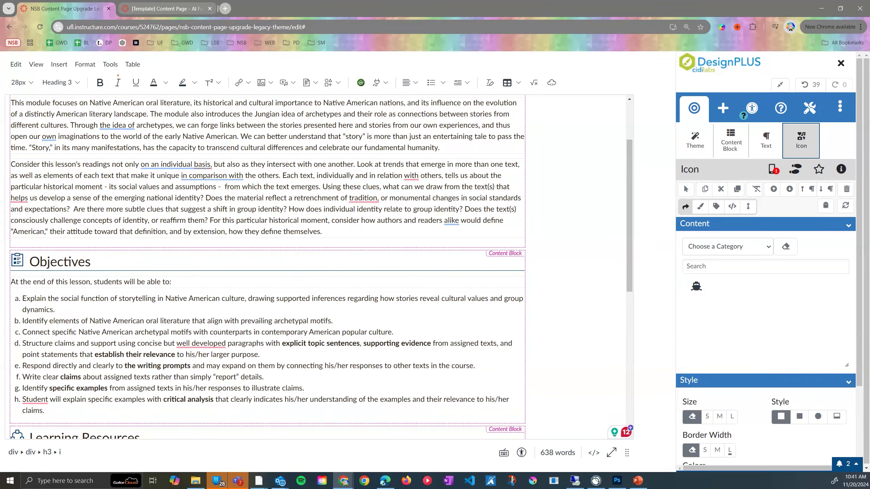
scroll(729, 329, "down", 2)
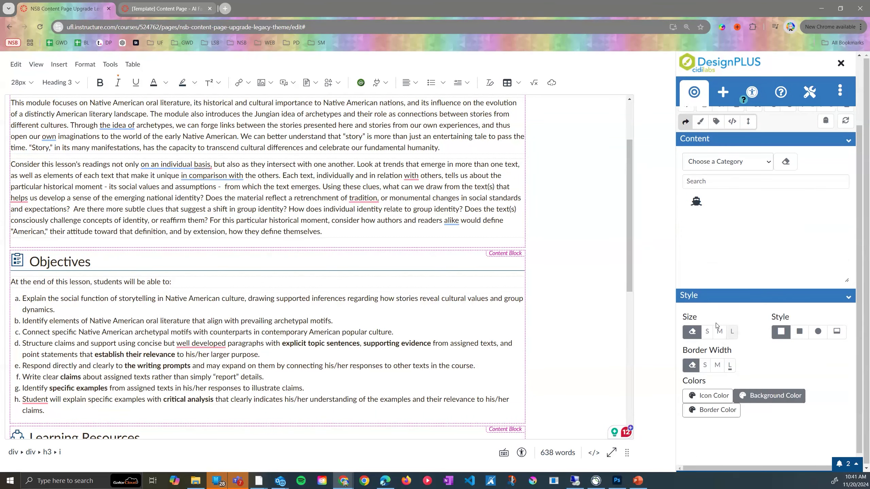
- Try the small, medium and large sizes on the Objectives heading icon, and restore the default size
left_click(692, 332)
left_click(707, 332)
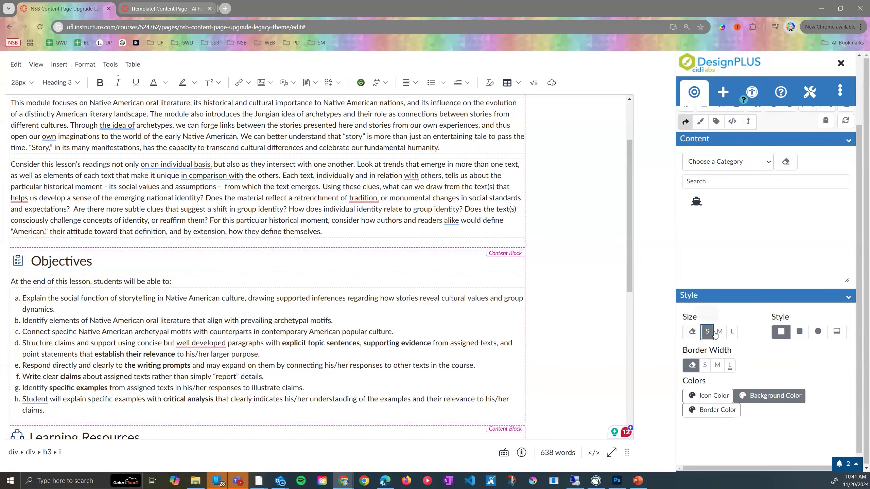
left_click(720, 332)
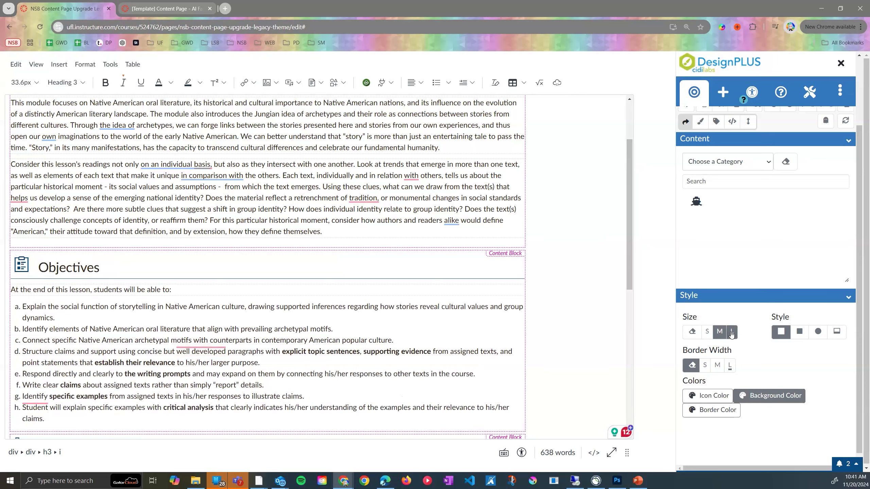
left_click(732, 332)
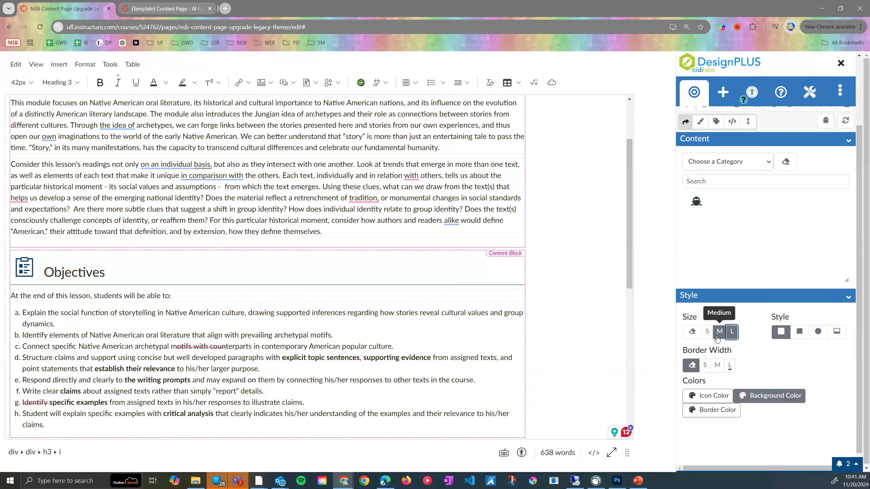
left_click(693, 339)
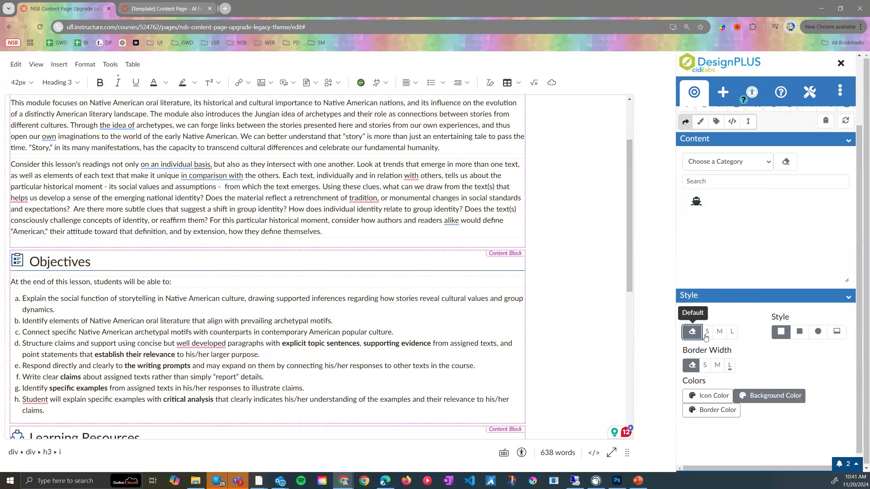
left_click(721, 338)
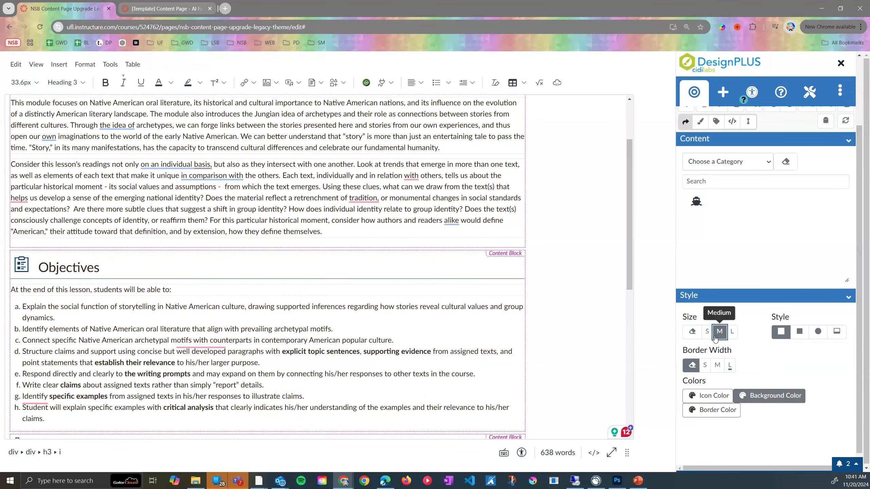
left_click(690, 337)
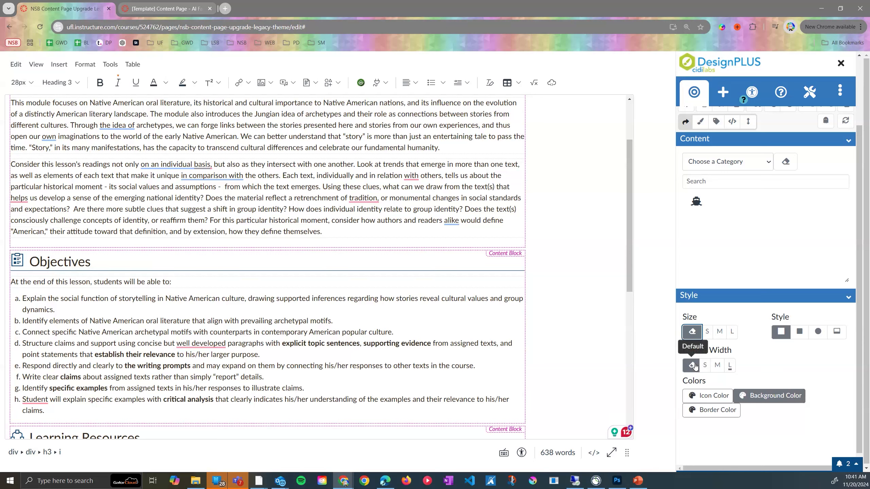
left_click(713, 336)
left_click(689, 336)
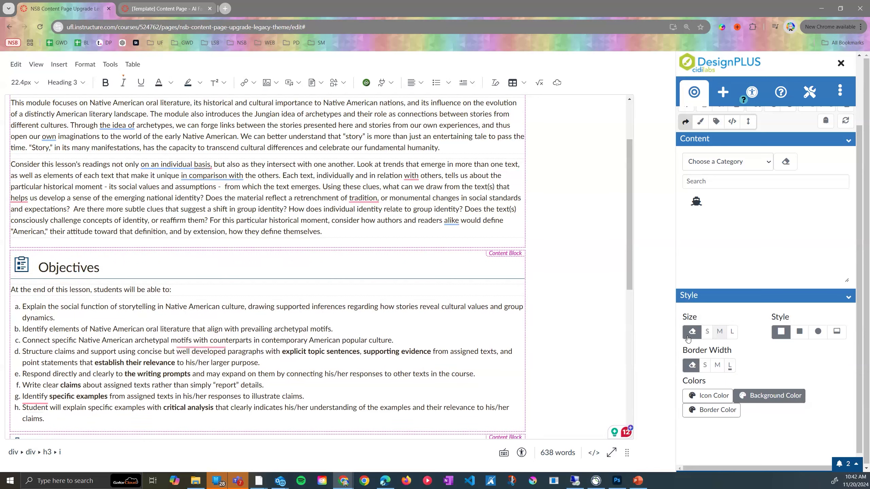
- Set the icon color of the Objectives heading icon to the orange-red branding color
left_click(710, 398)
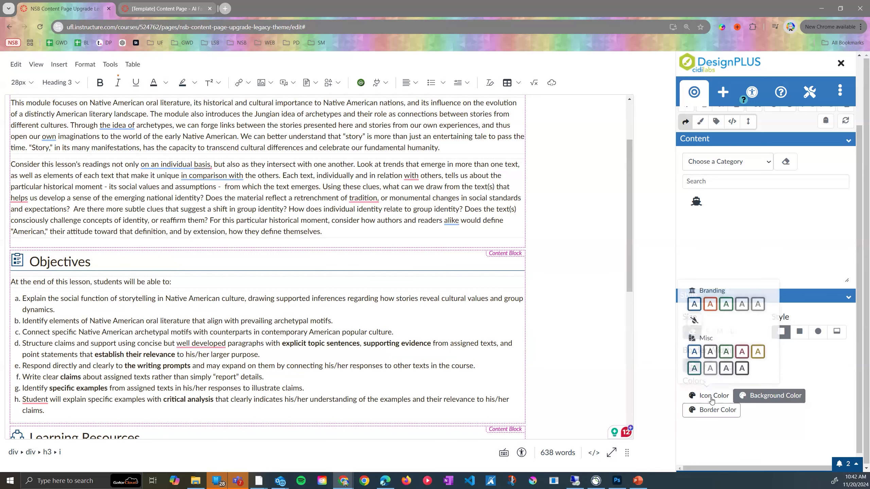
left_click(710, 303)
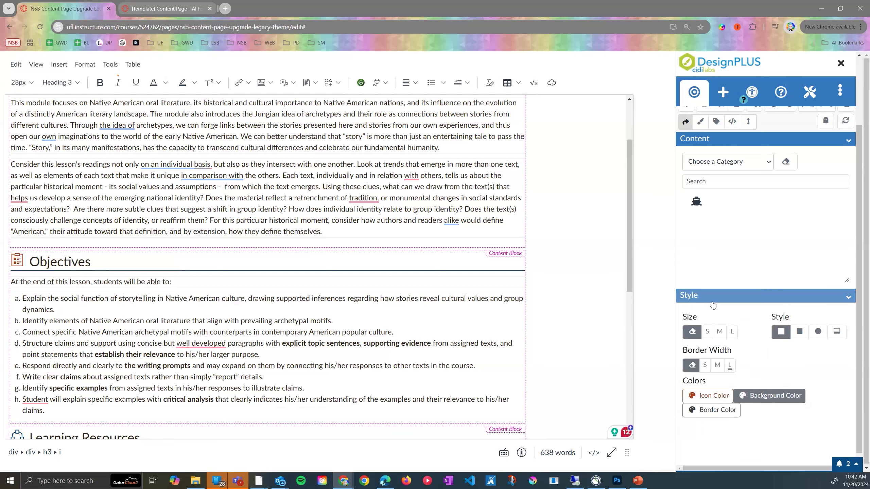
- Try the alternative square, circle and underlined icon styles on the Objectives heading icon, and restore its original style
left_click(803, 334)
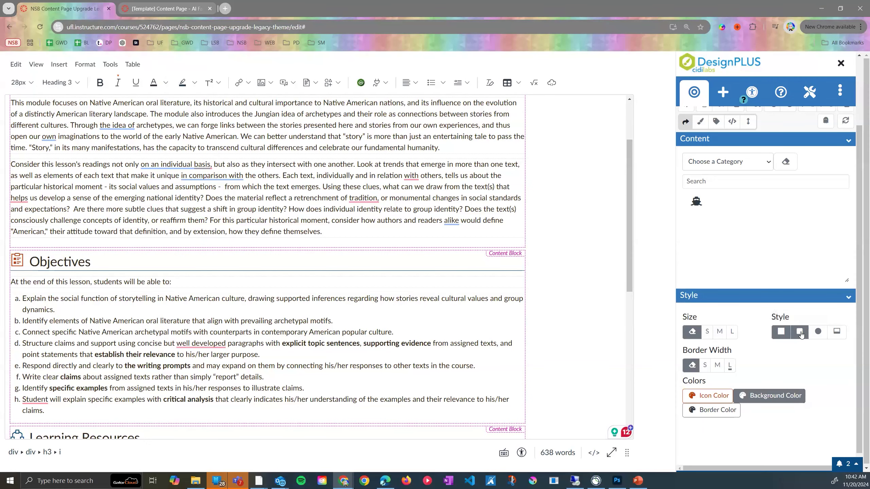
left_click(819, 333)
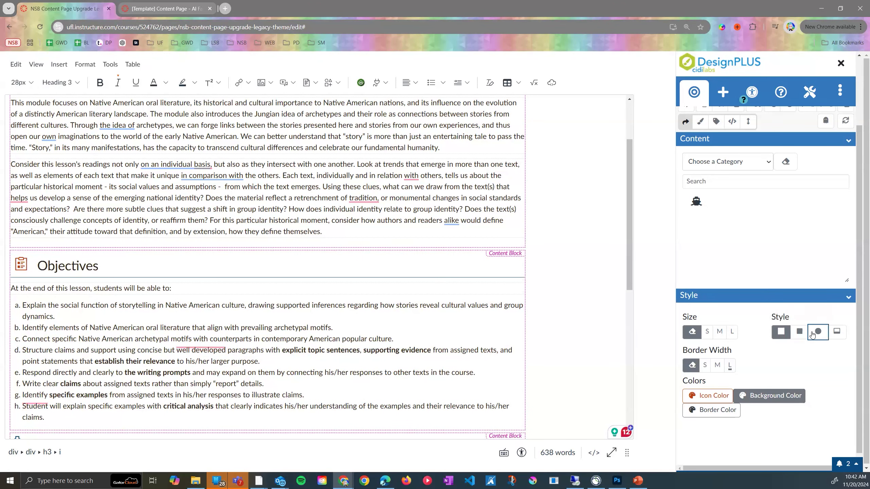
left_click(834, 339)
left_click(779, 335)
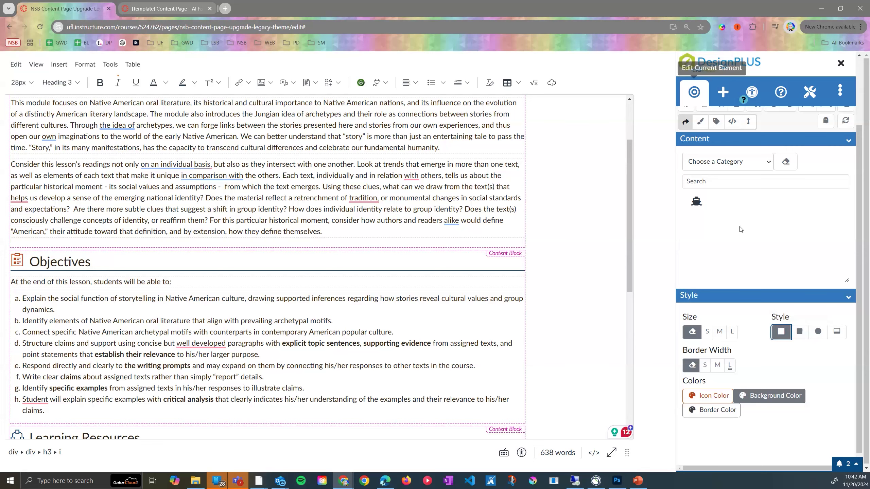
- Apply the Flat Sections 1 legacy theme to the page and check how the Objectives heading icon is displayed
scroll(741, 229, "up", 3)
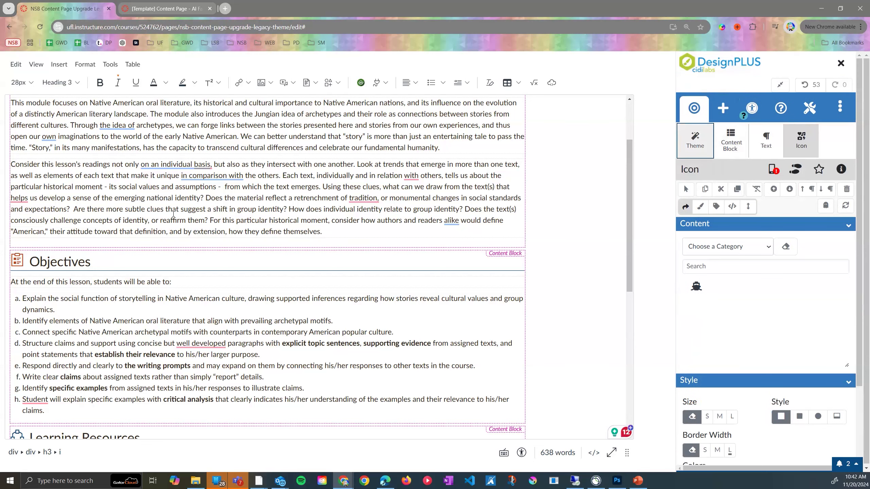
scroll(175, 205, "up", 3)
scroll(736, 306, "down", 6)
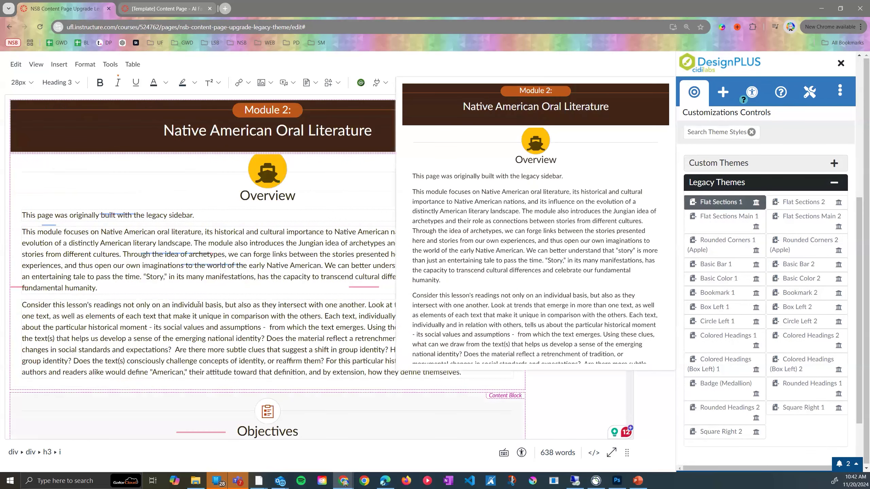
scroll(199, 304, "down", 3)
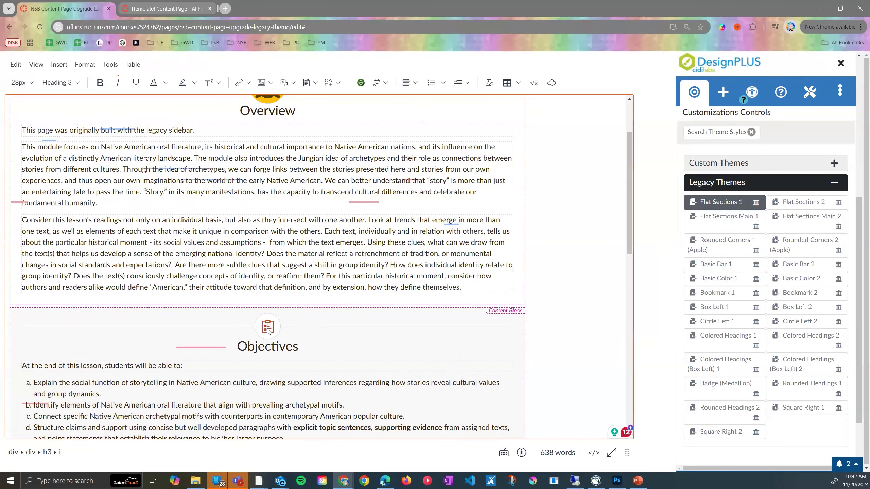
- Apply the Flat Sections 2 legacy theme to the page
scroll(305, 322, "down", 2)
scroll(305, 322, "down", 5)
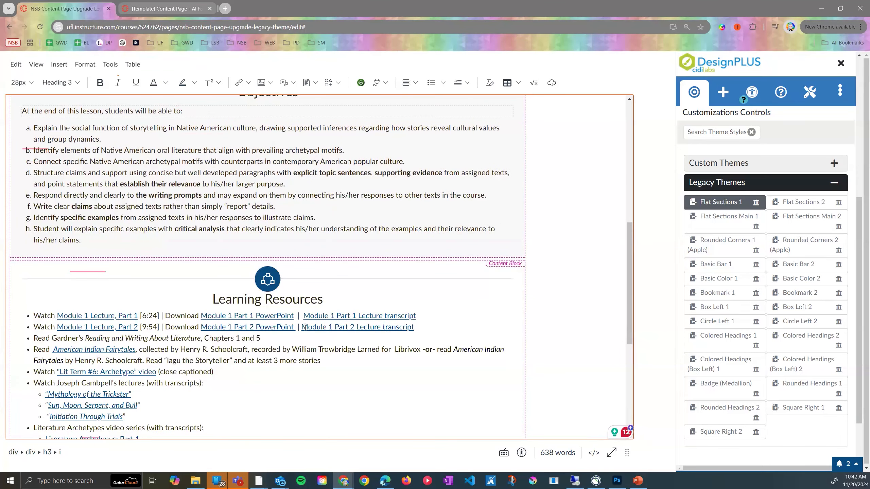
scroll(276, 347, "up", 6)
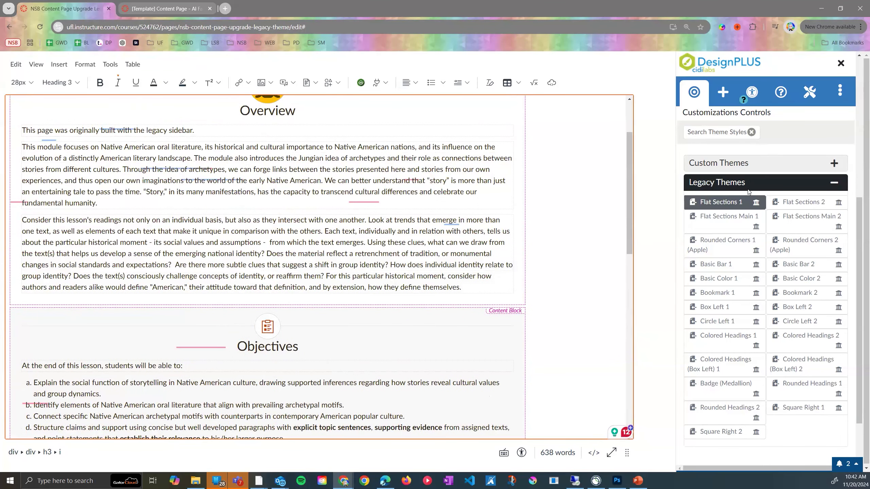
scroll(747, 202, "up", 6)
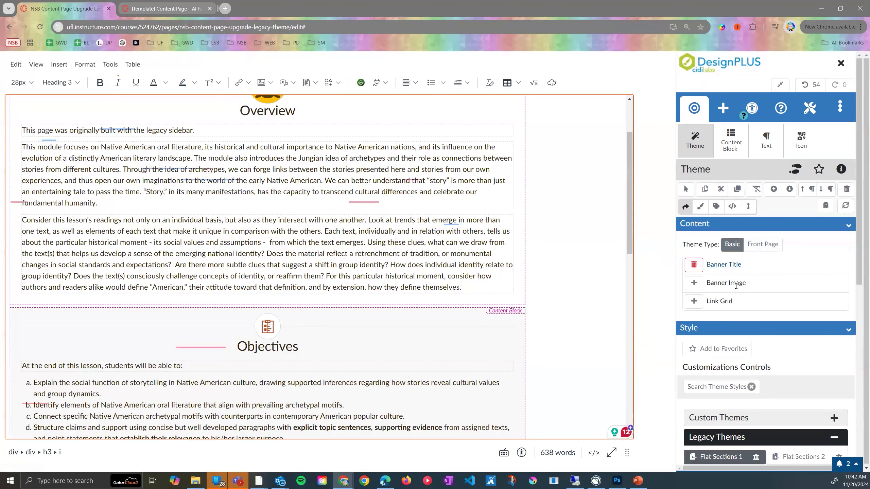
scroll(788, 309, "down", 5)
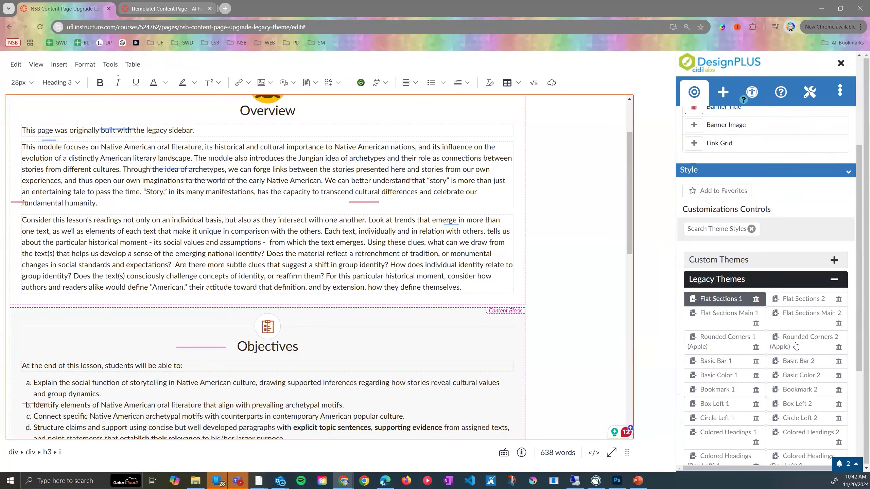
left_click(798, 288)
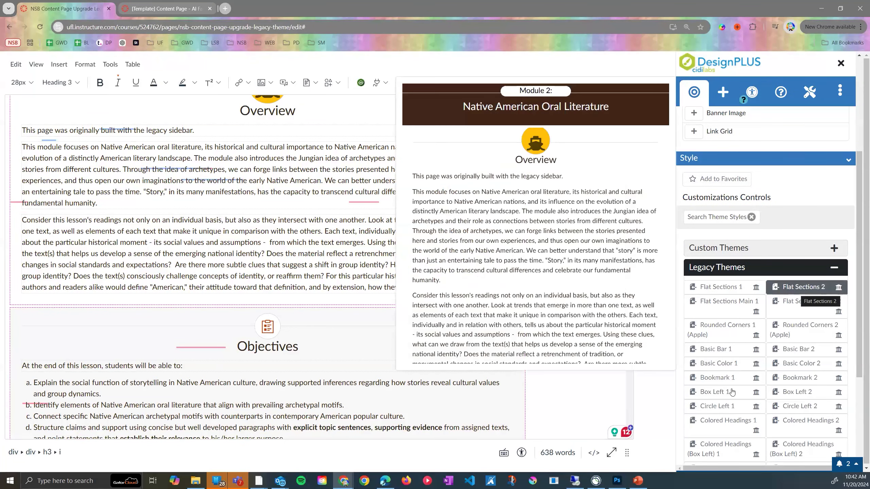
scroll(771, 240, "down", 4)
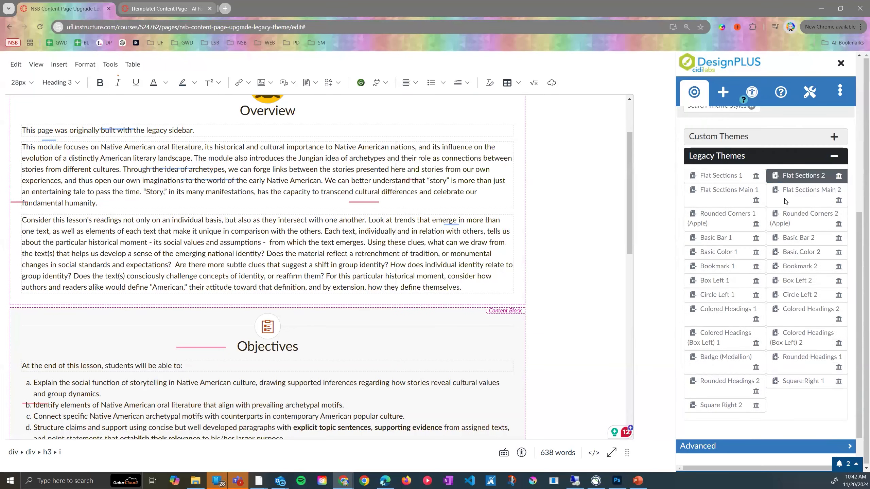
- Try the large size and a medium border width on the Objectives heading icon
scroll(785, 201, "up", 7)
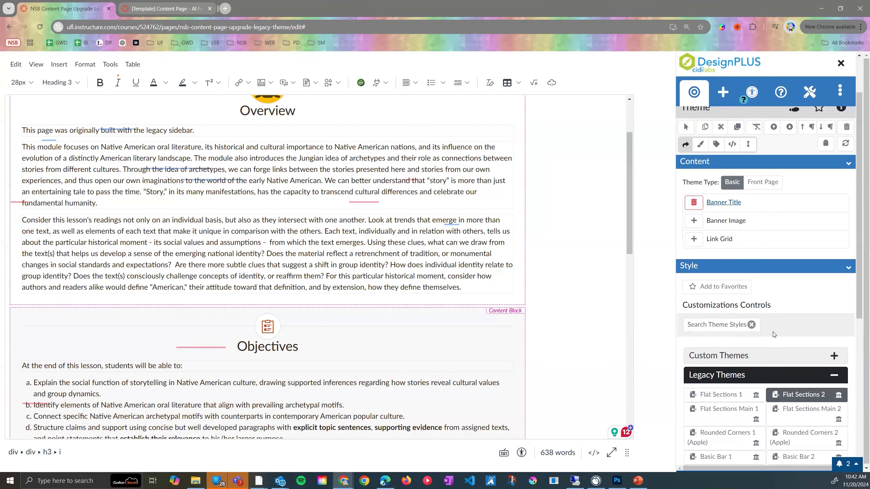
scroll(774, 335, "up", 2)
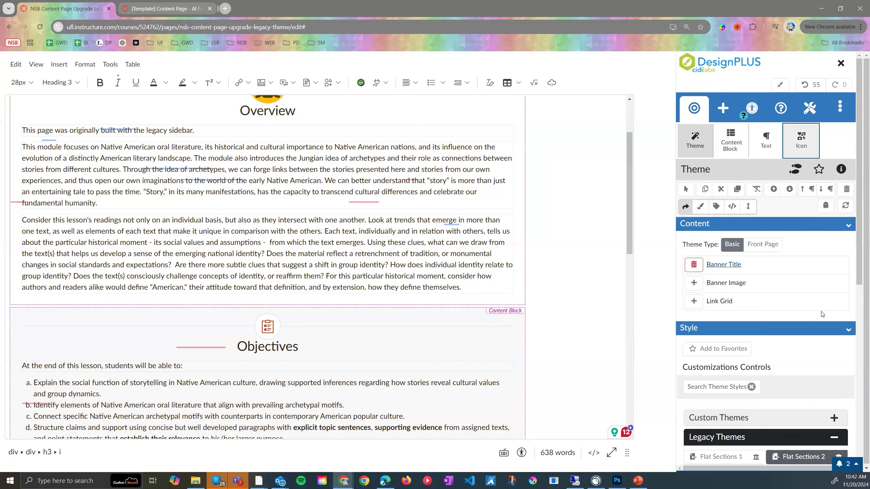
scroll(790, 339, "down", 3)
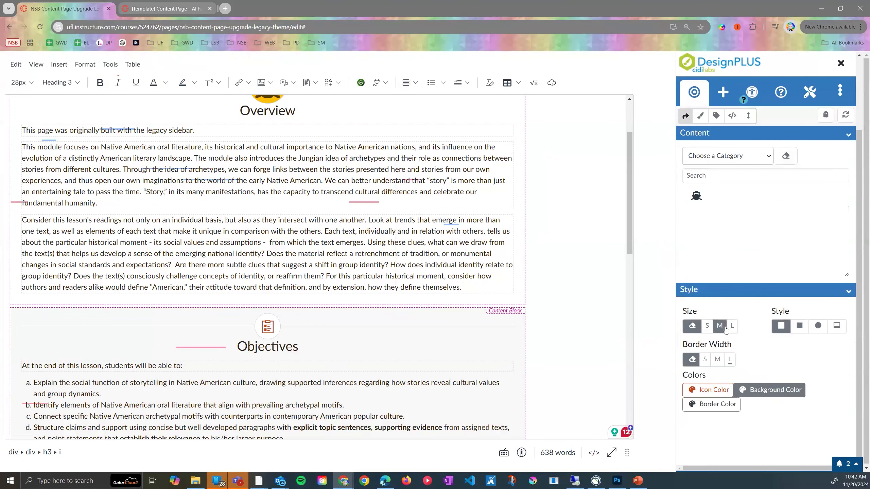
left_click(732, 327)
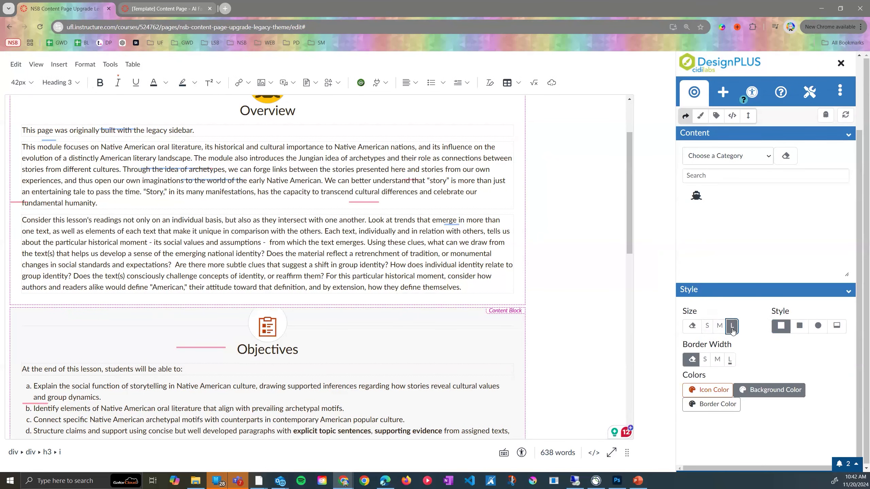
left_click(715, 364)
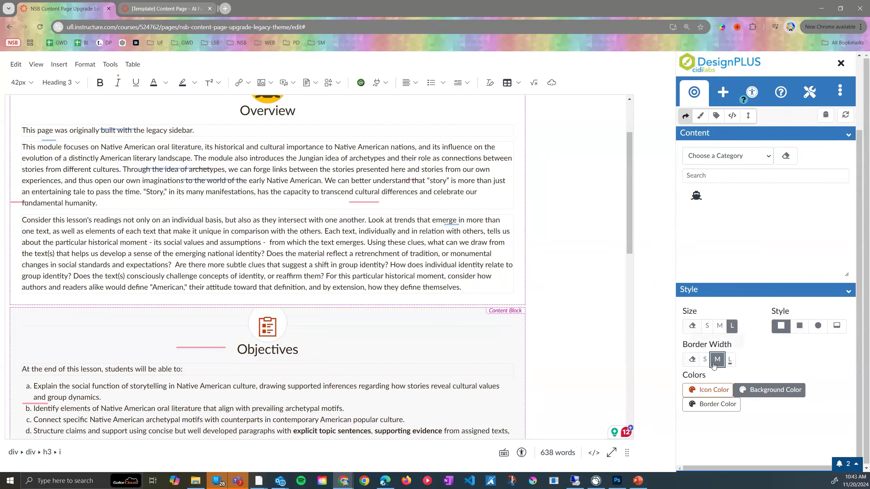
- Try the square style and the medium and small sizes on the Objectives heading icon, and restore its original style and size
left_click(721, 327)
left_click(793, 328)
left_click(781, 327)
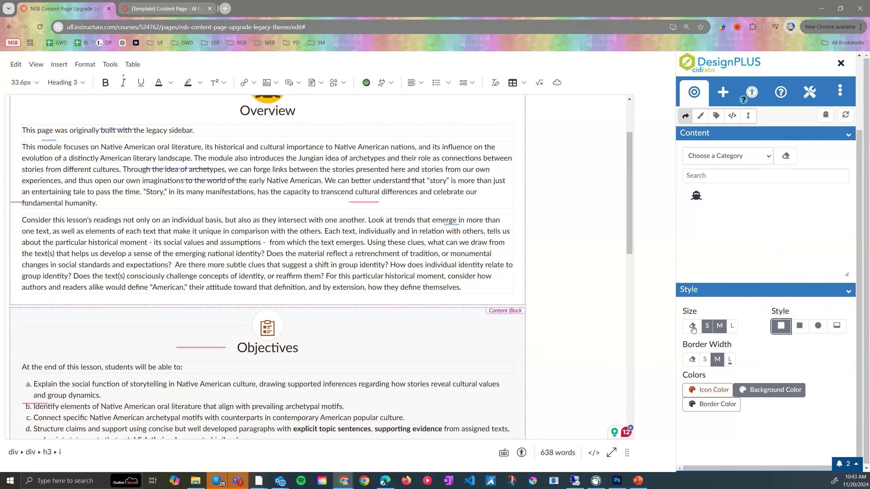
left_click(693, 327)
left_click(706, 327)
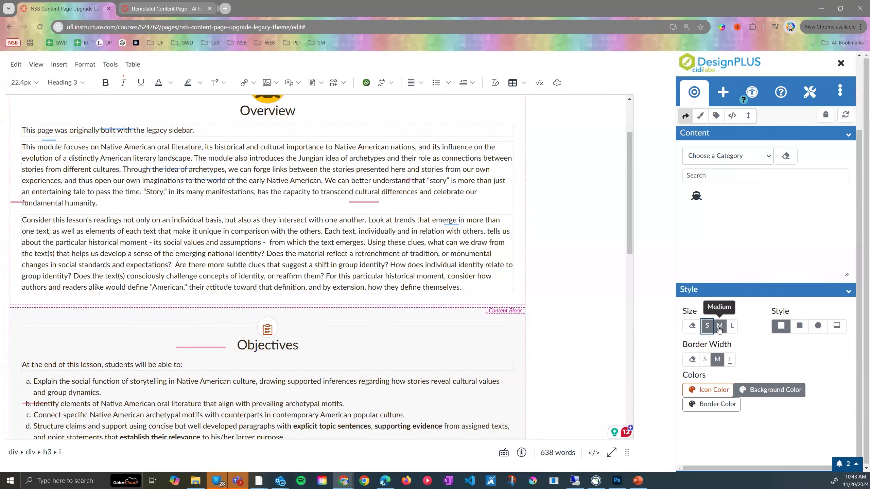
left_click(720, 327)
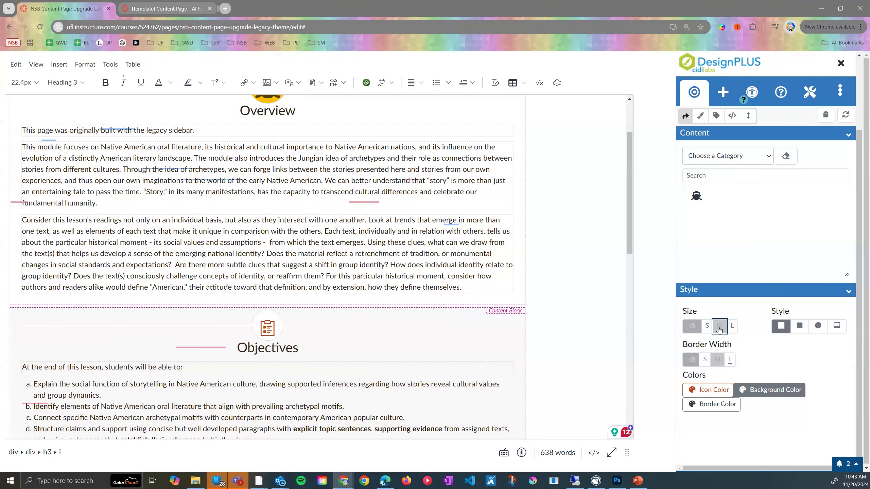
left_click(693, 327)
- Reselect the Objectives heading icon and clear its border width setting
left_click(266, 326)
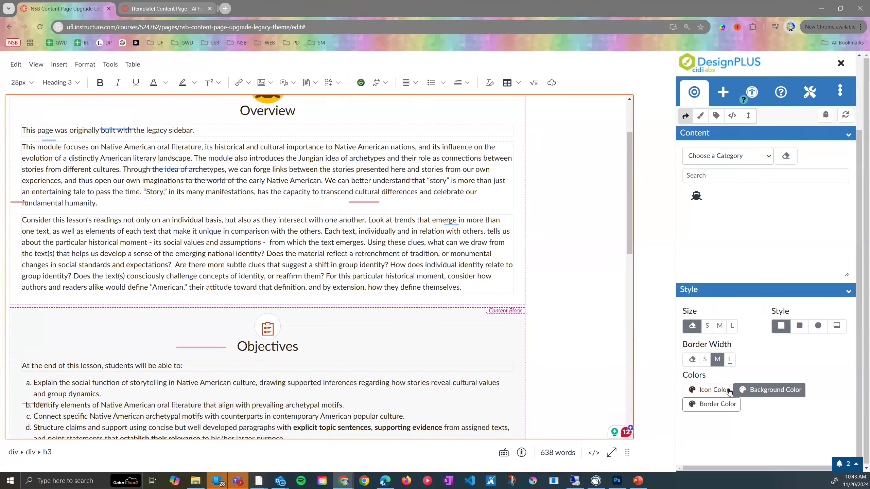
left_click(708, 390)
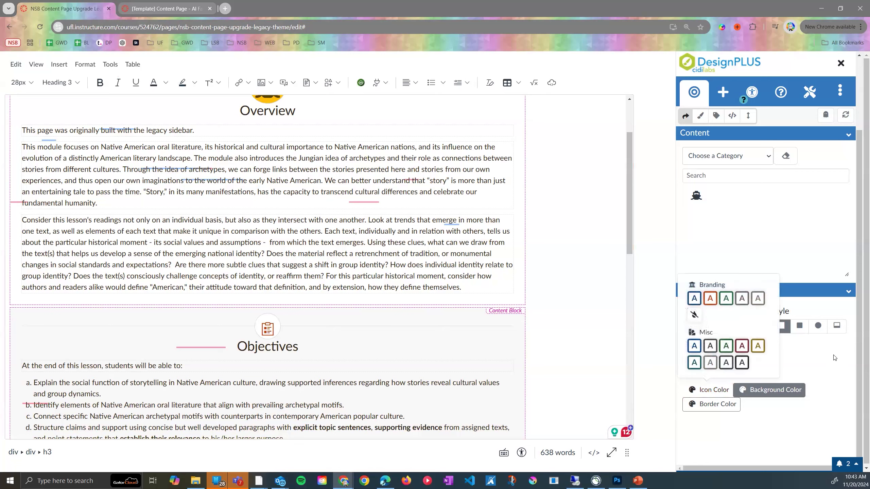
left_click(845, 293)
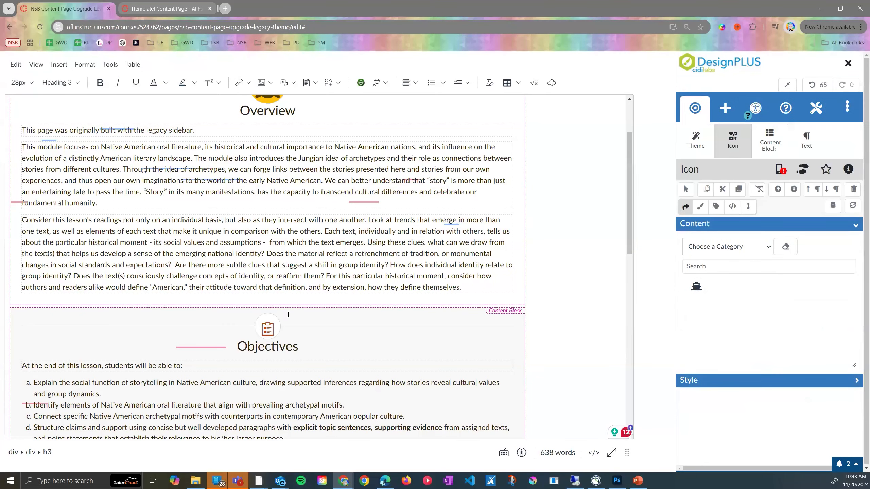
left_click(262, 331)
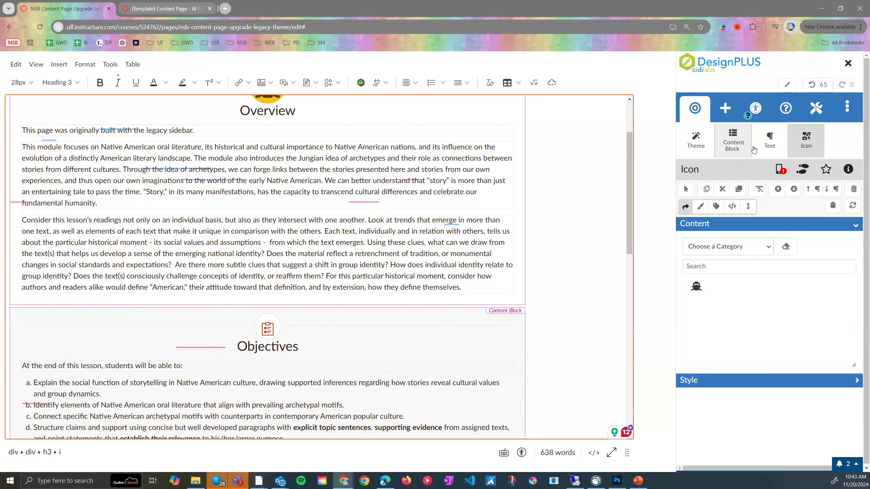
left_click(705, 403)
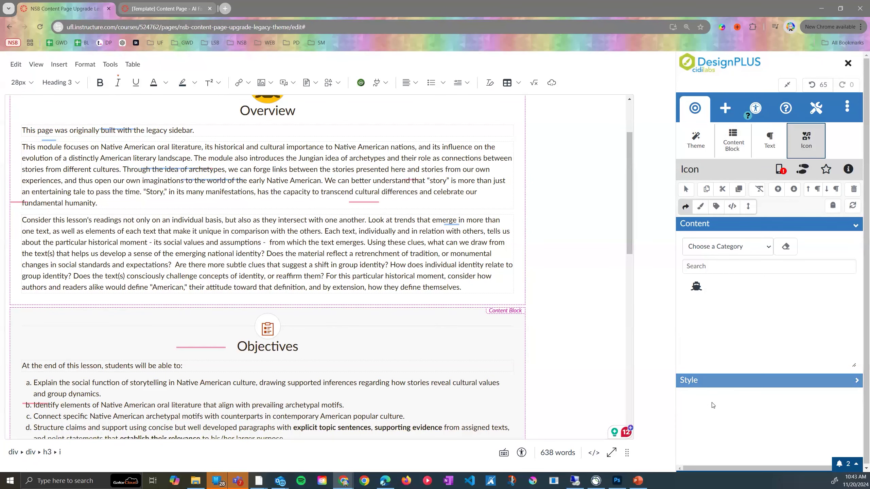
left_click(753, 379)
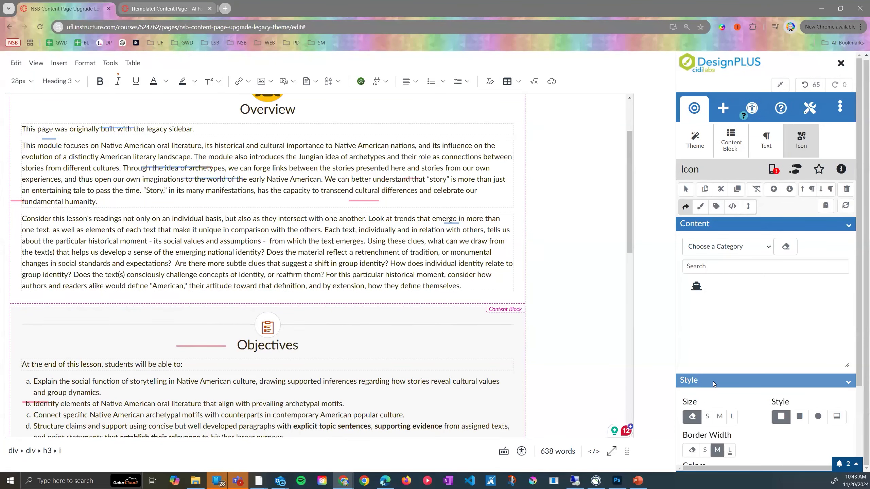
scroll(706, 330, "down", 2)
left_click(695, 357)
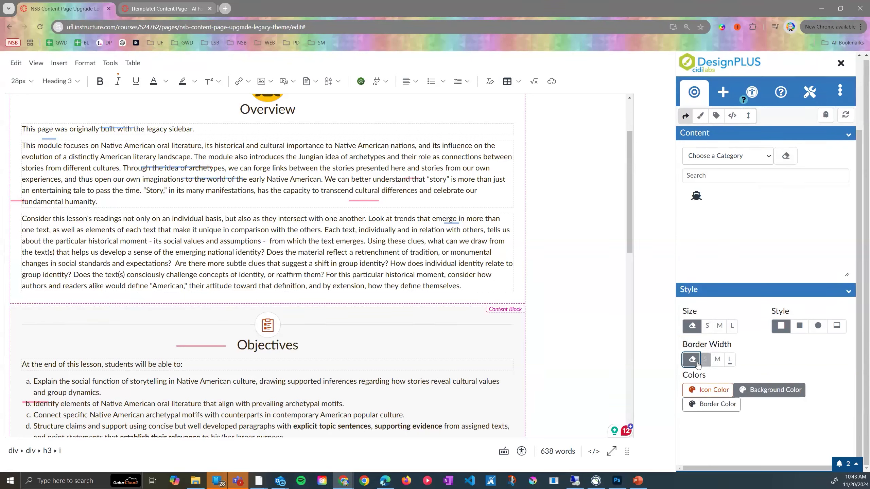
- Cycle the Objectives heading icon through the small, medium and large sizes without a border width, and restore the default size
left_click(708, 328)
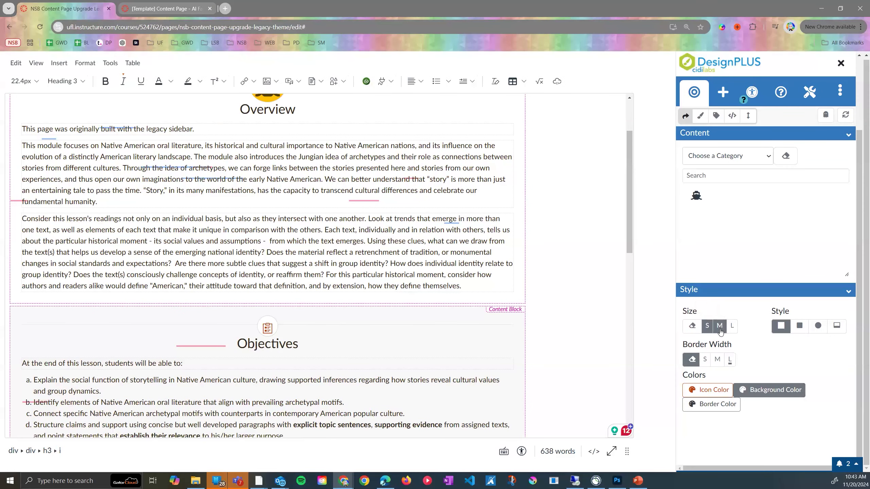
left_click(719, 329)
left_click(736, 331)
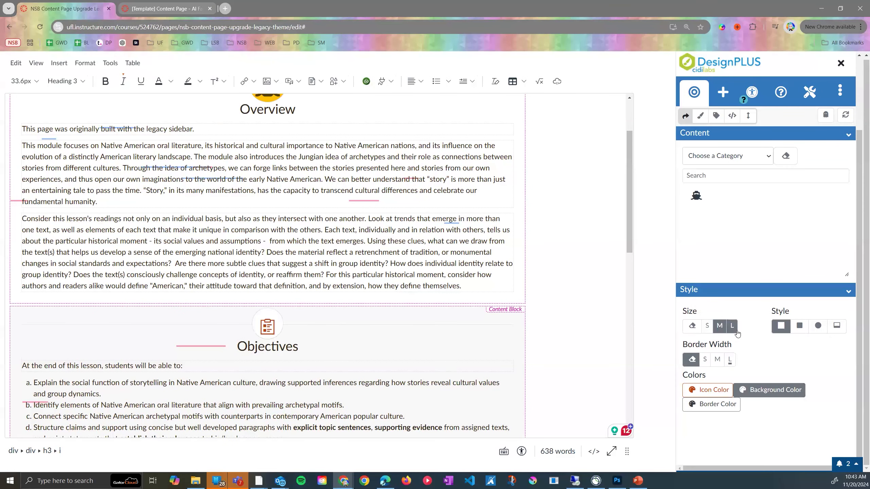
left_click(695, 329)
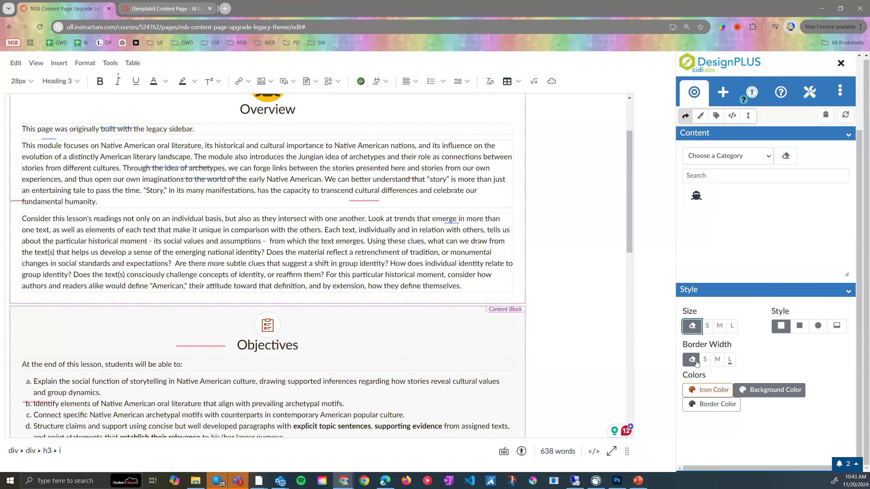
left_click(689, 365)
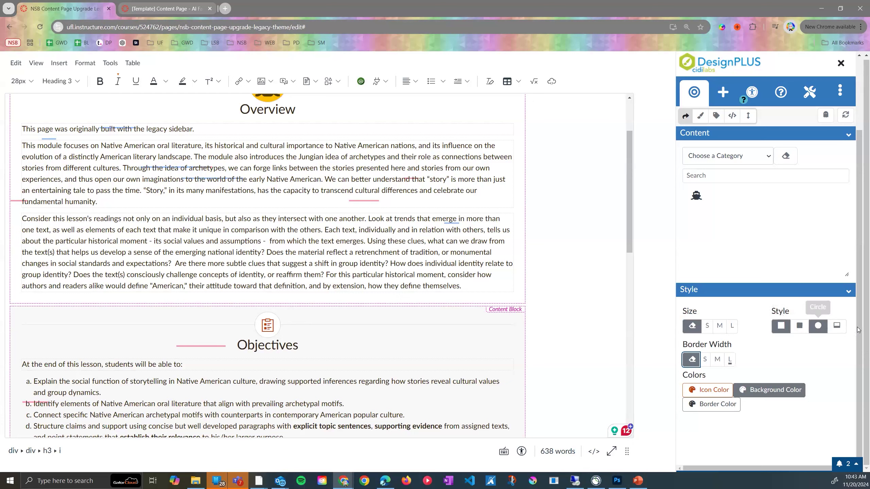
- Review the restyled page from the banner to the Objectives section and select the first item of the Objectives list
left_click_drag(861, 328, 861, 255)
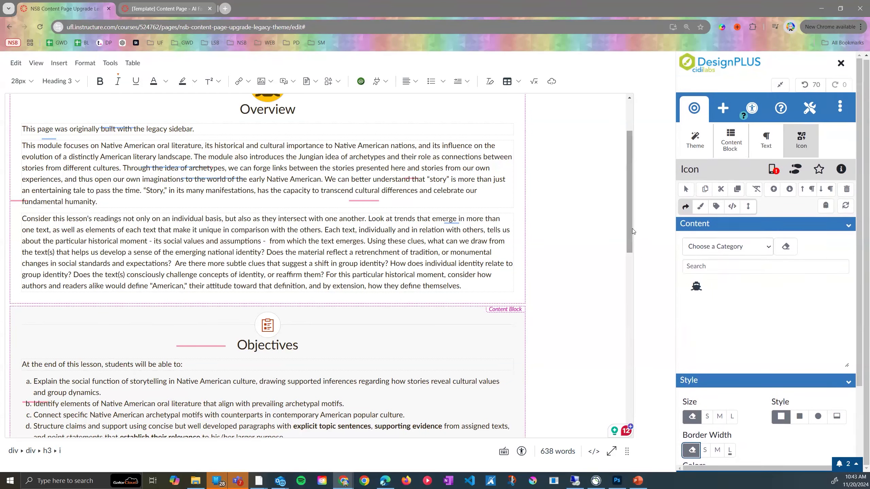
left_click_drag(633, 228, 638, 176)
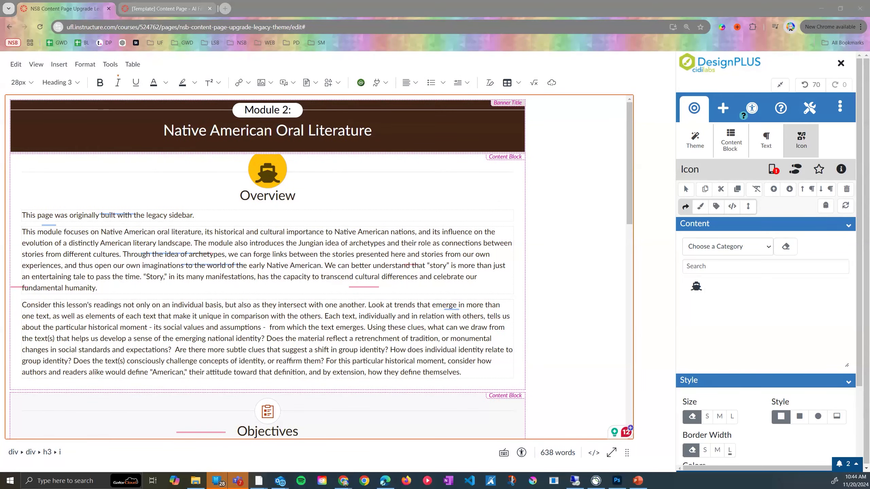
scroll(88, 224, "down", 5)
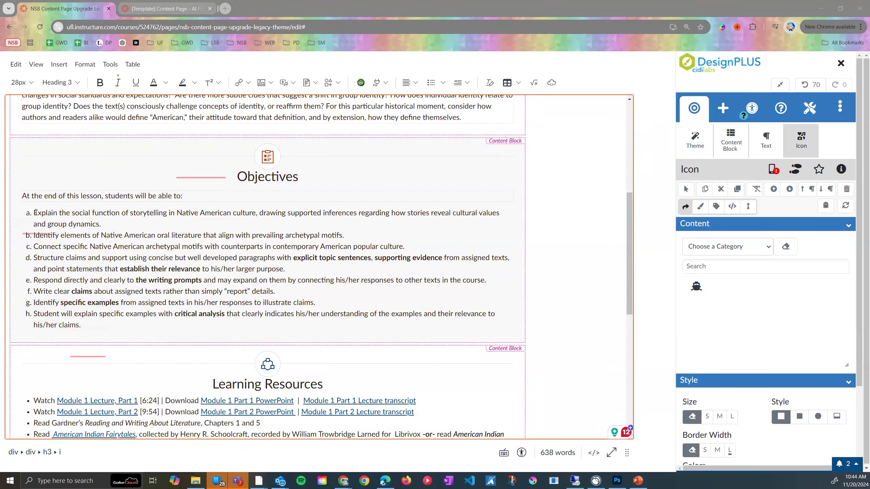
left_click(36, 214)
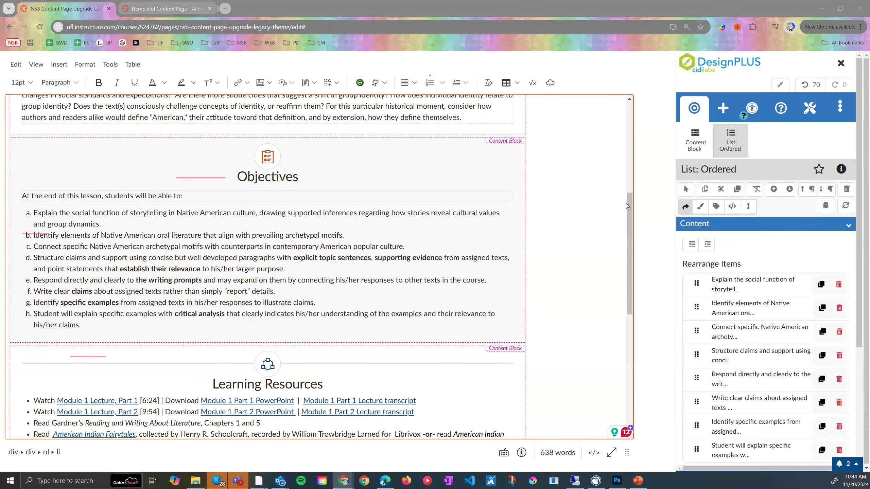
- Add an empty body-text paragraph below the Module 1 Assignment bullet in the Graded Assignments block
left_click_drag(628, 223, 626, 337)
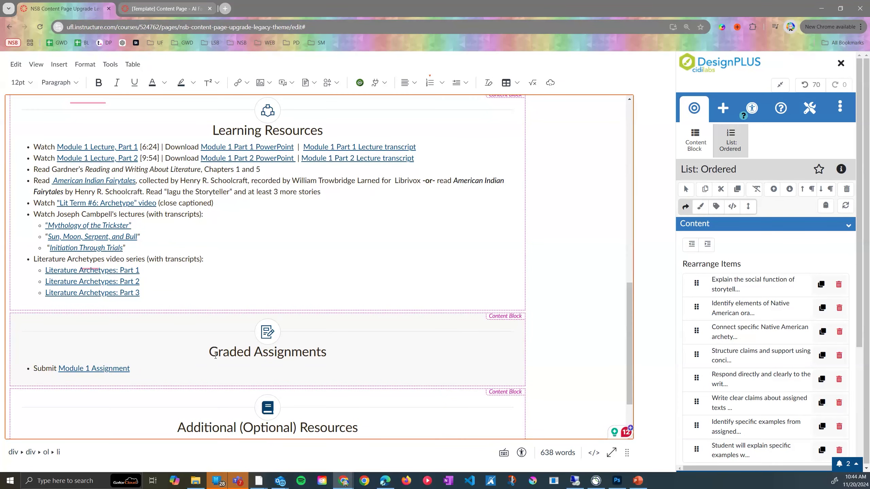
scroll(216, 356, "down", 2)
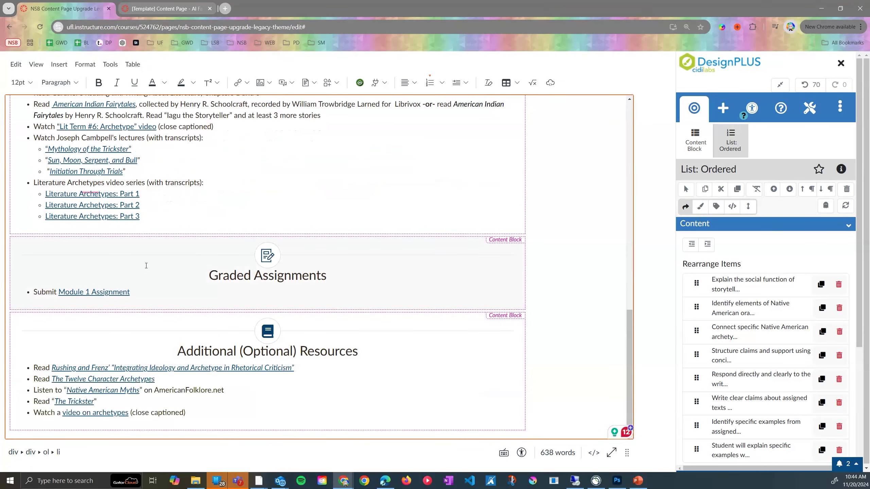
left_click(127, 290)
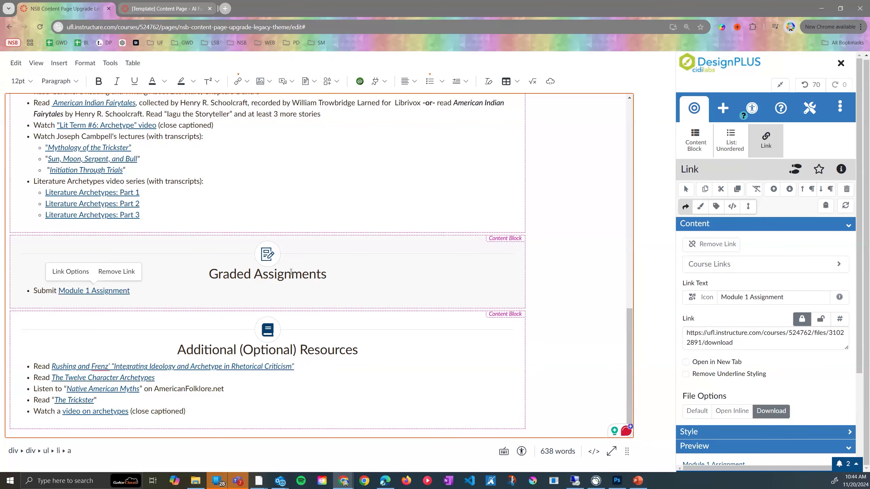
key("Return")
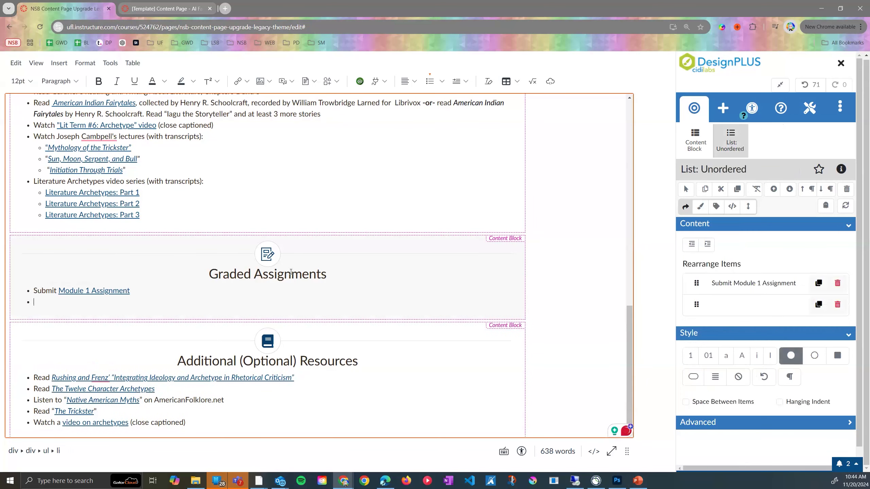
key("Return")
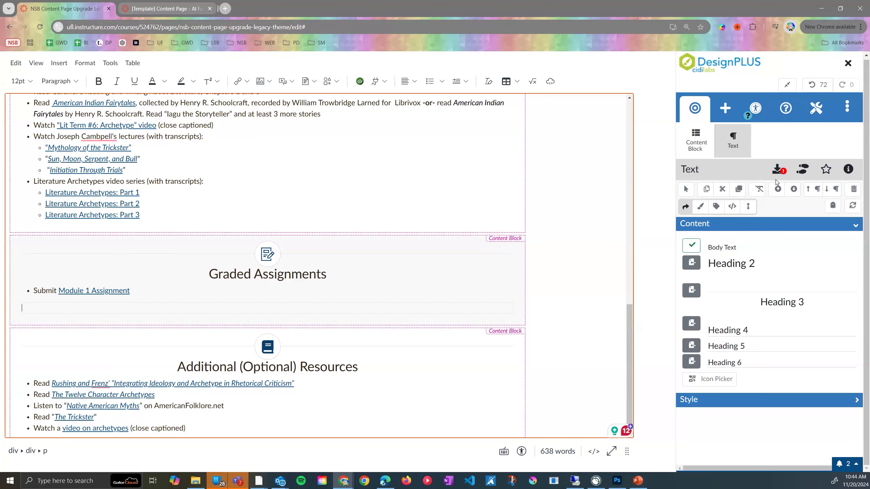
- Search the new elements for "link" and insert a basic Link element in the empty paragraph under Graded Assignments
left_click(726, 107)
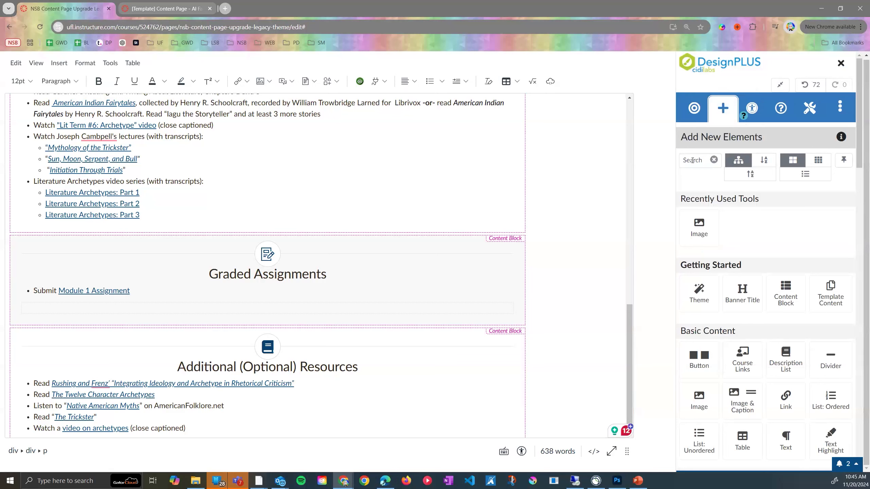
left_click(692, 160)
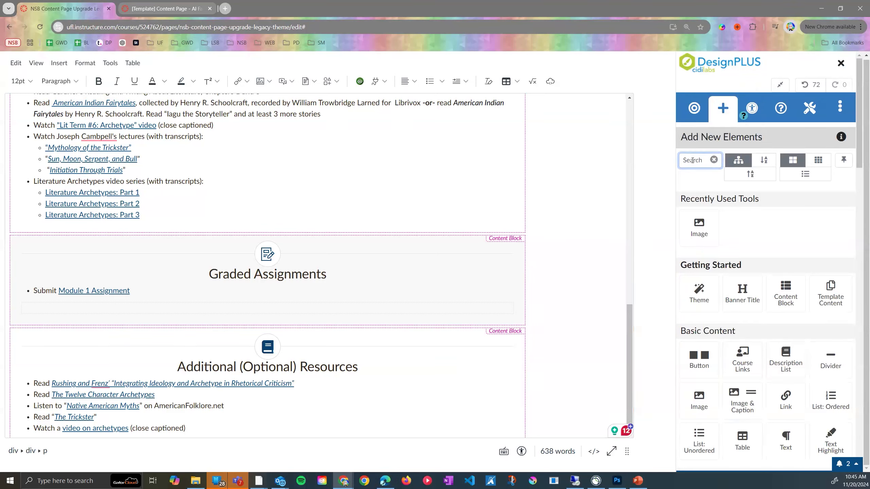
type("link")
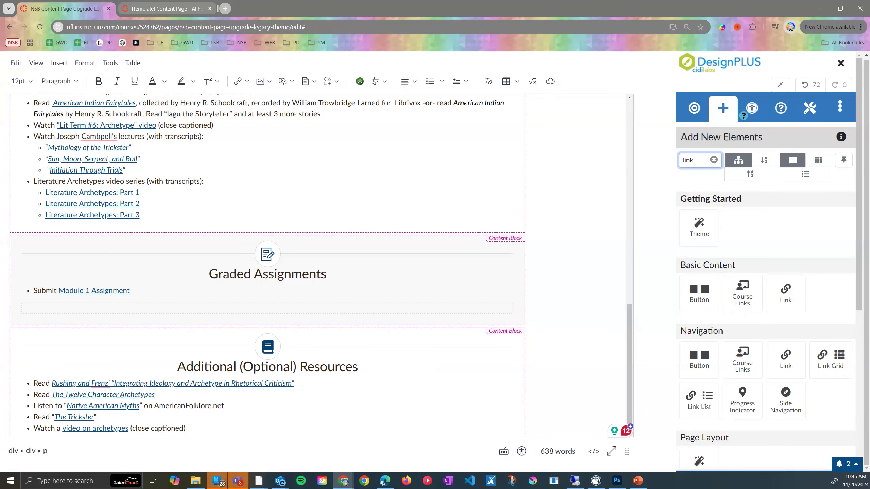
left_click(787, 295)
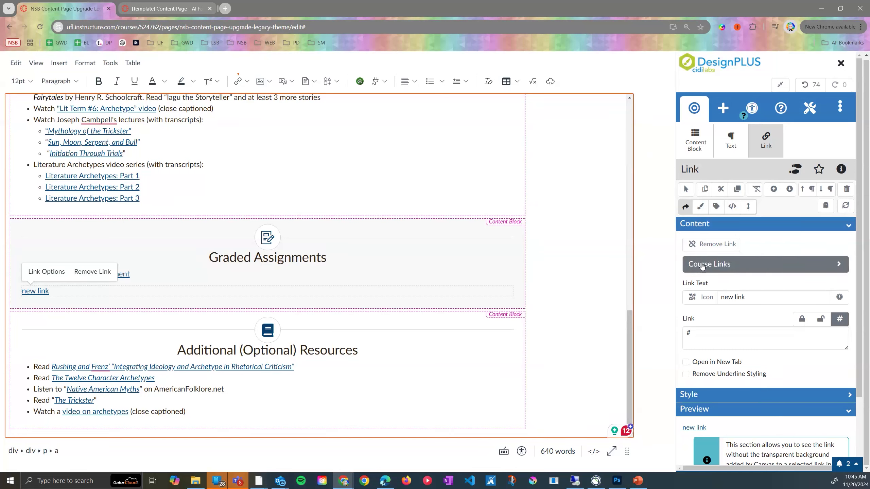
left_click(805, 268)
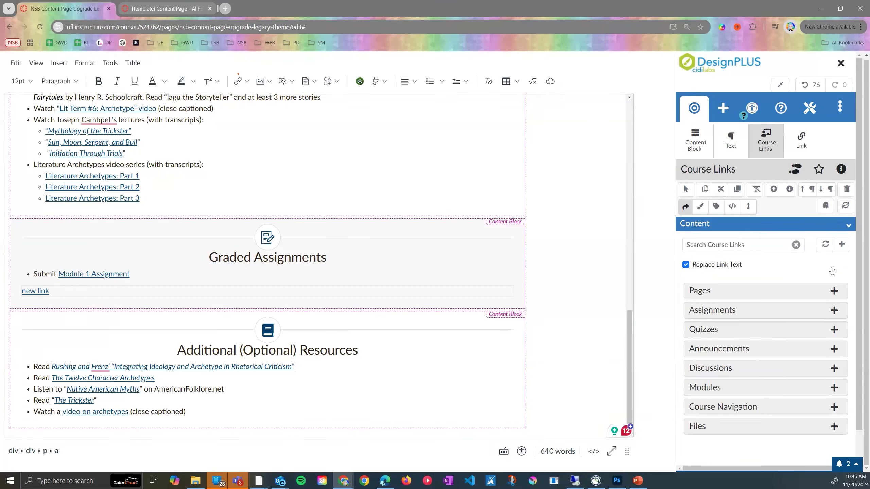
scroll(832, 271, "down", 1)
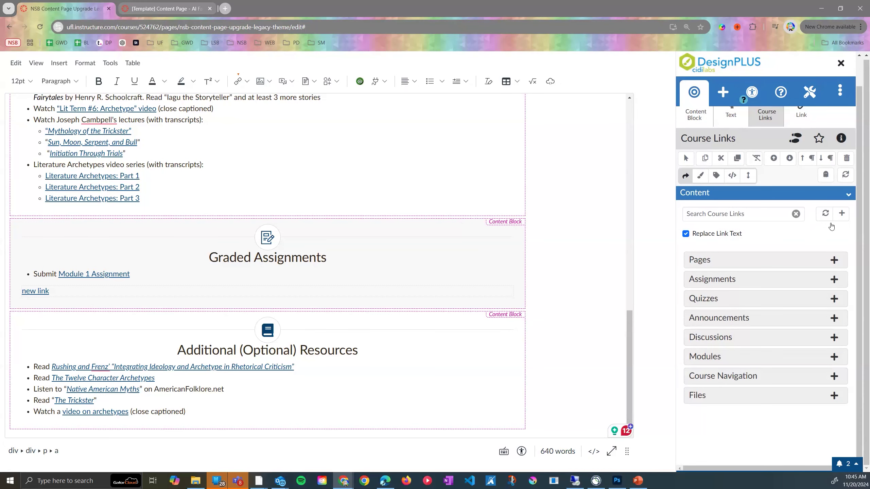
left_click(809, 193)
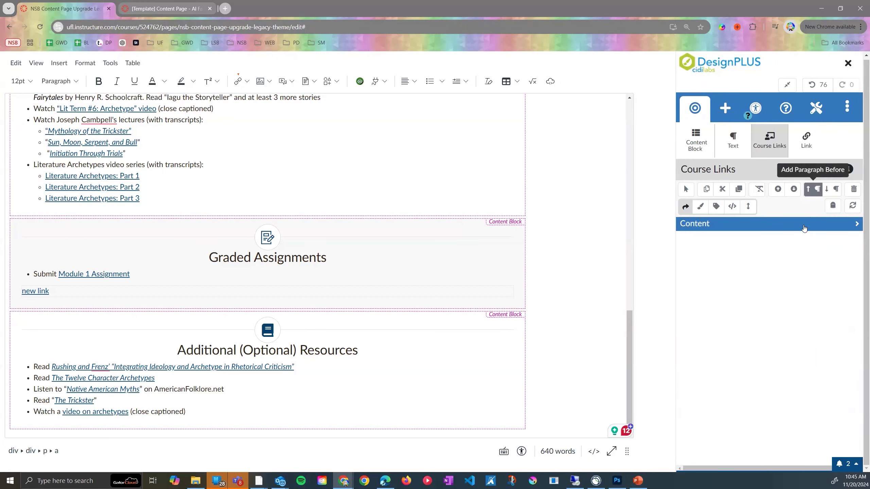
left_click(808, 139)
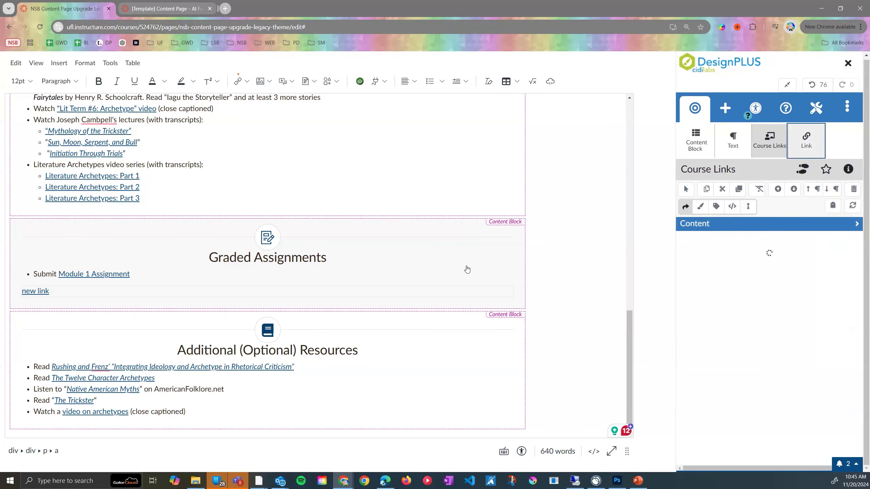
left_click(38, 297)
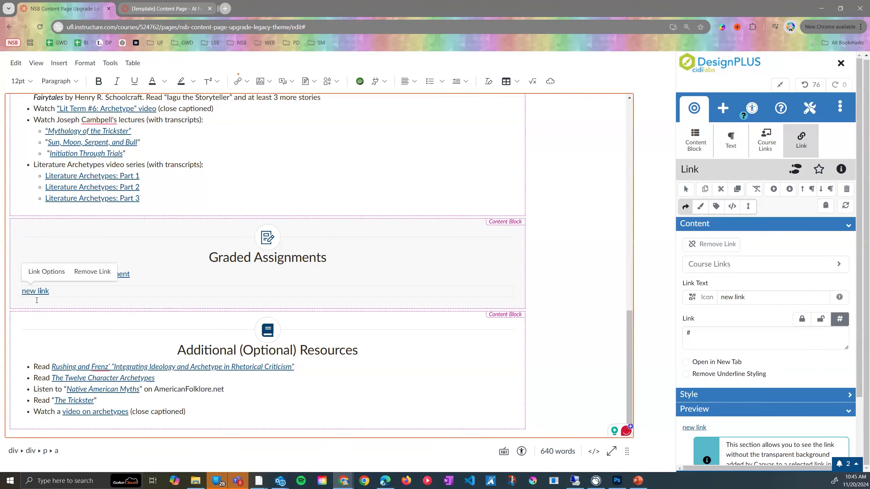
left_click(806, 147)
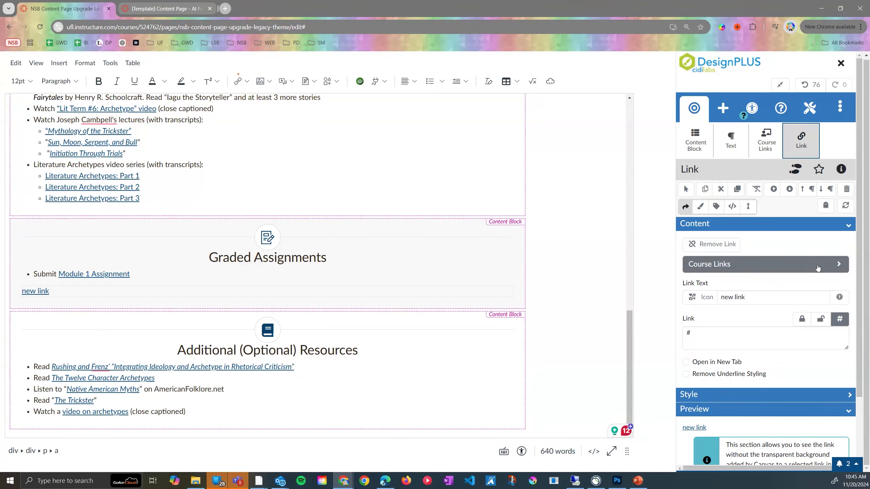
- Examine the course links available for the new link, including Pages, Assignments, Quizzes, Announcements, Course Navigation and Files
left_click(775, 266)
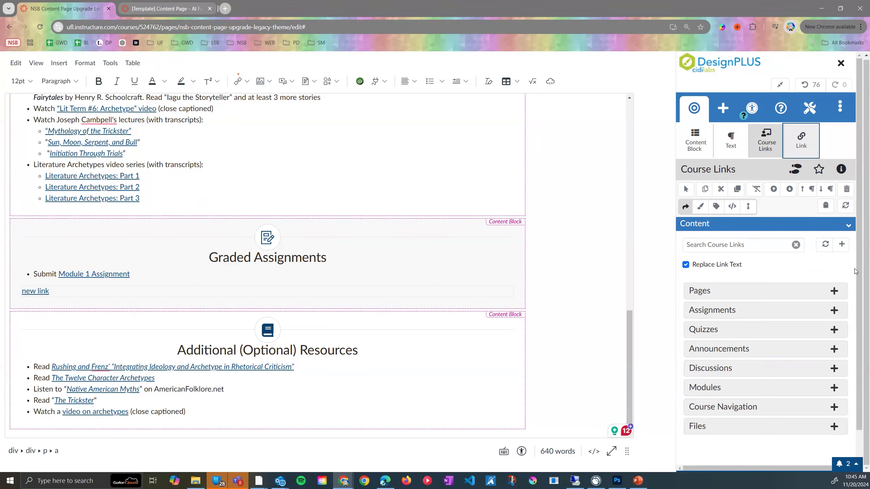
scroll(754, 274, "down", 1)
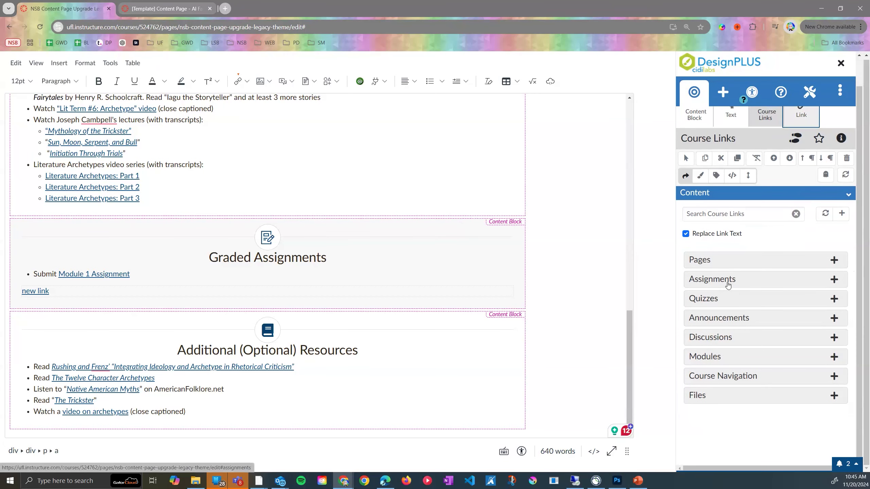
left_click(732, 281)
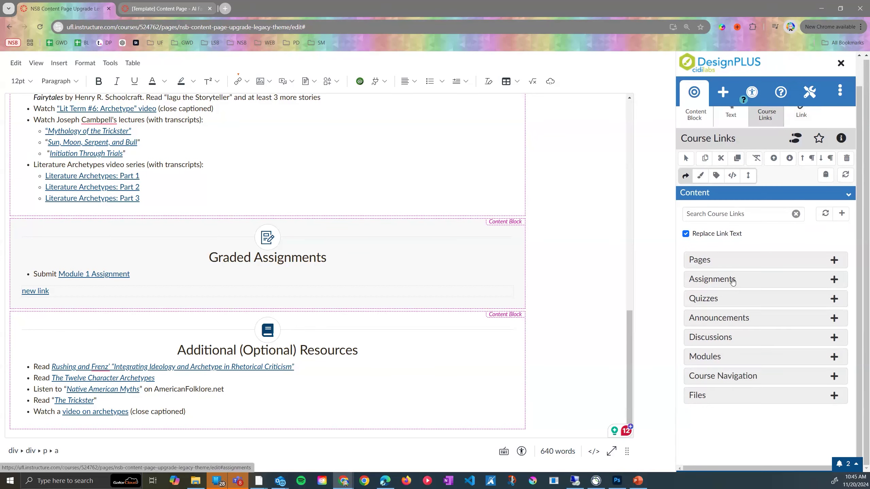
left_click(724, 324)
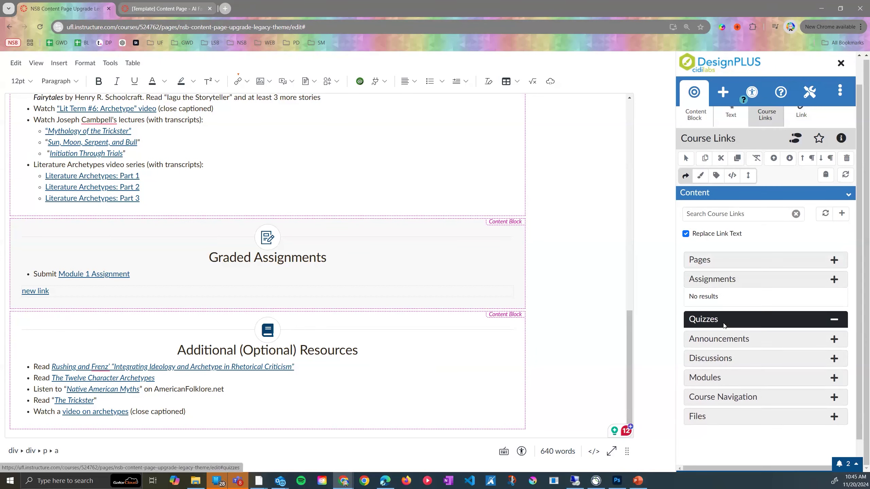
left_click(751, 344)
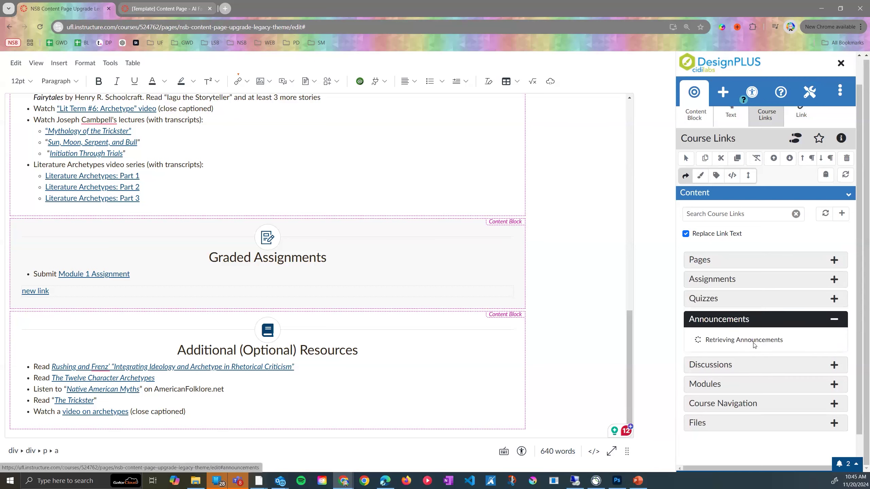
left_click(739, 284)
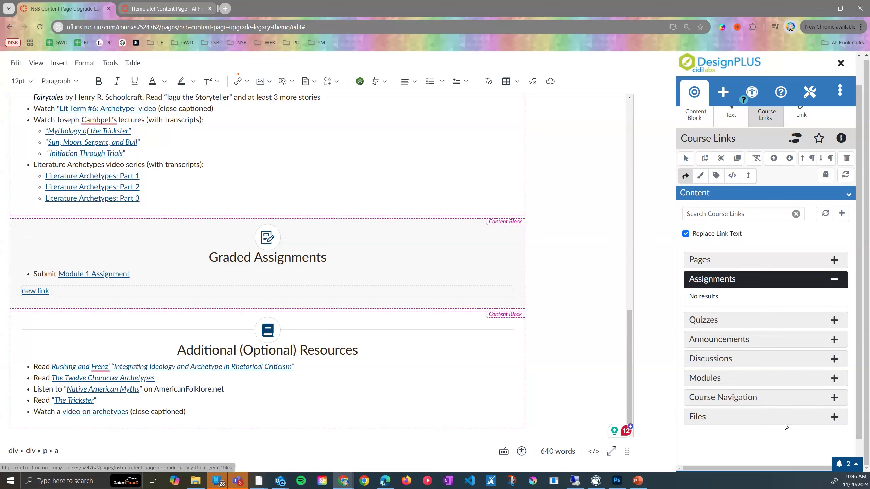
left_click(735, 263)
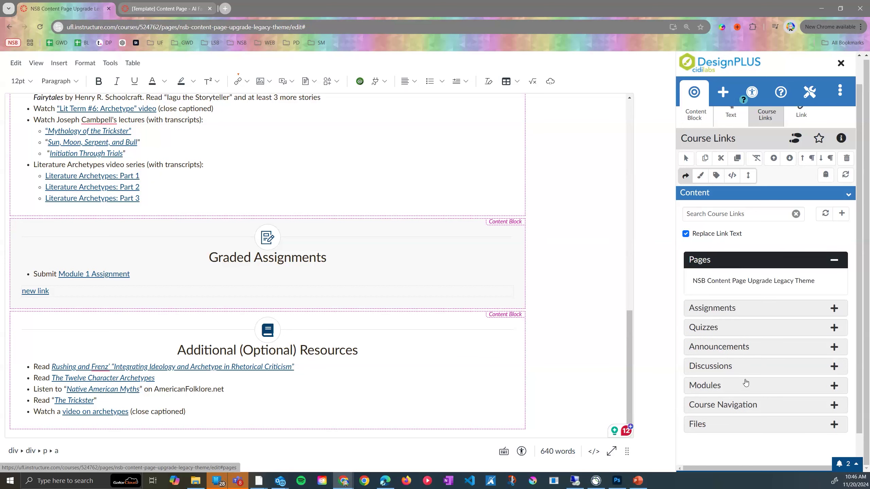
left_click(748, 406)
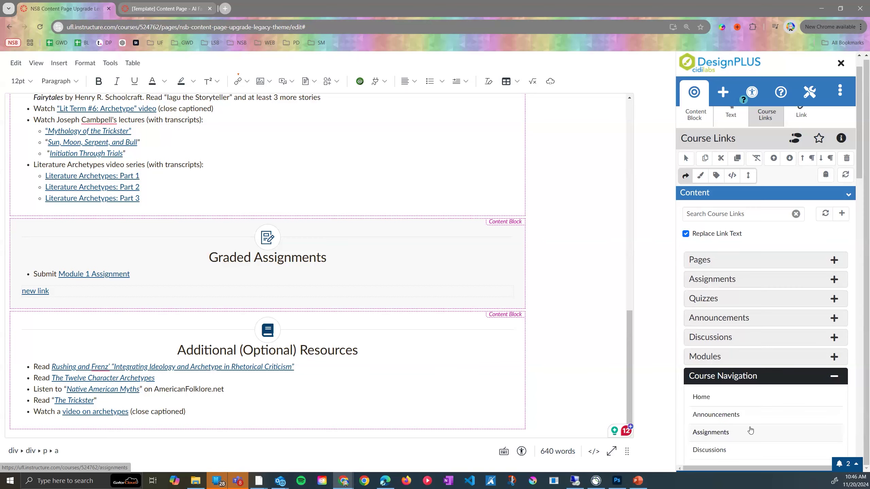
scroll(738, 398, "down", 3)
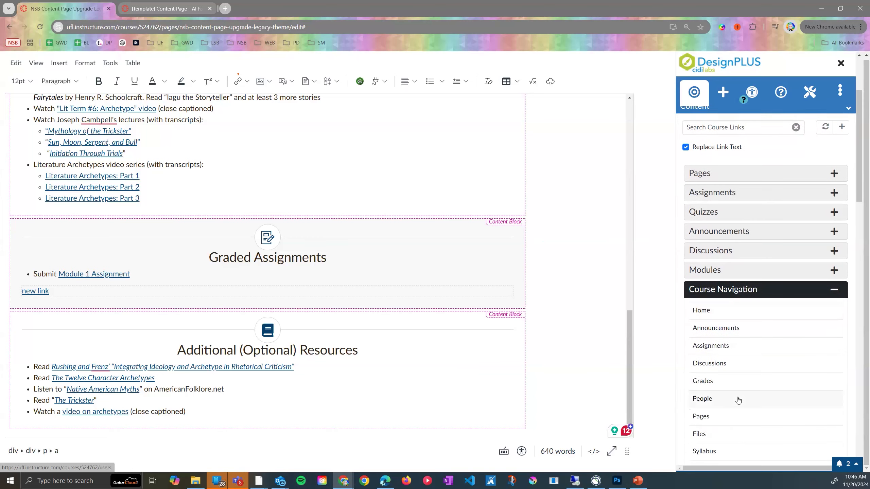
scroll(738, 400, "down", 15)
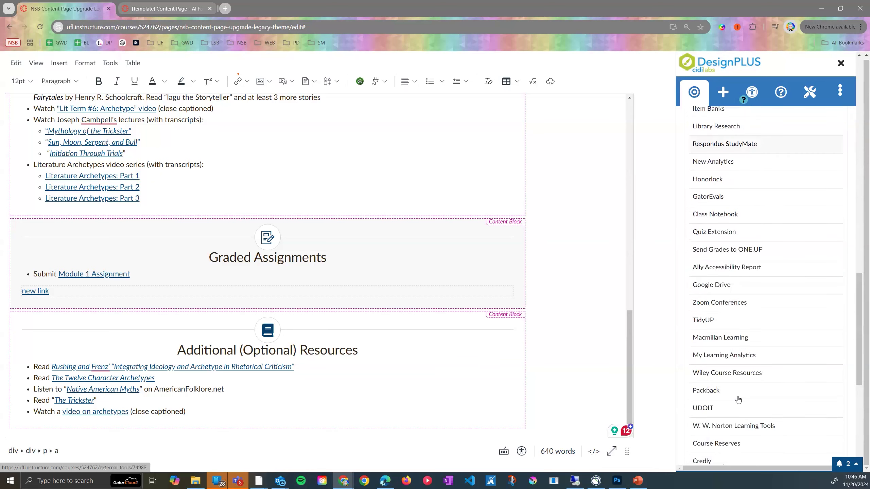
scroll(738, 399, "down", 8)
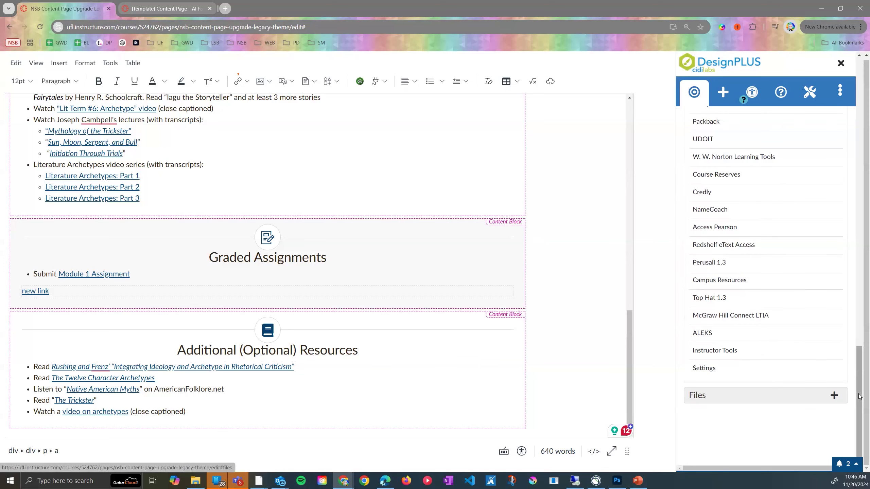
left_click(795, 397)
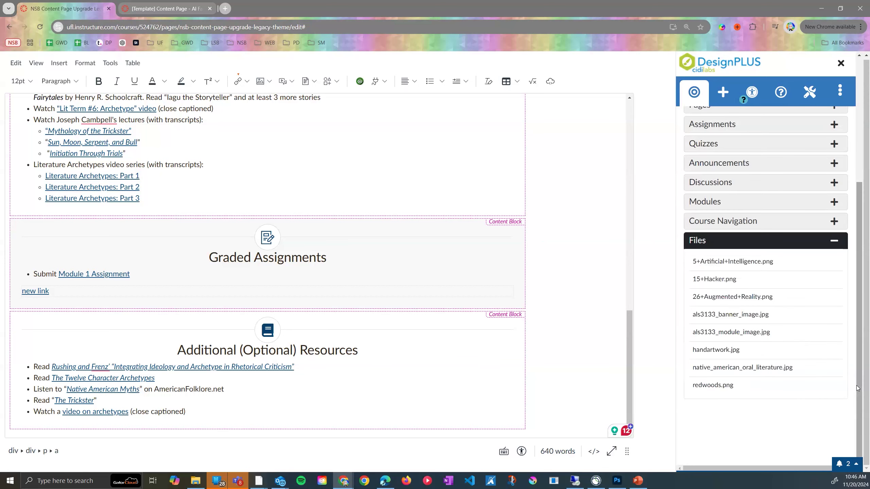
scroll(804, 355, "up", 6)
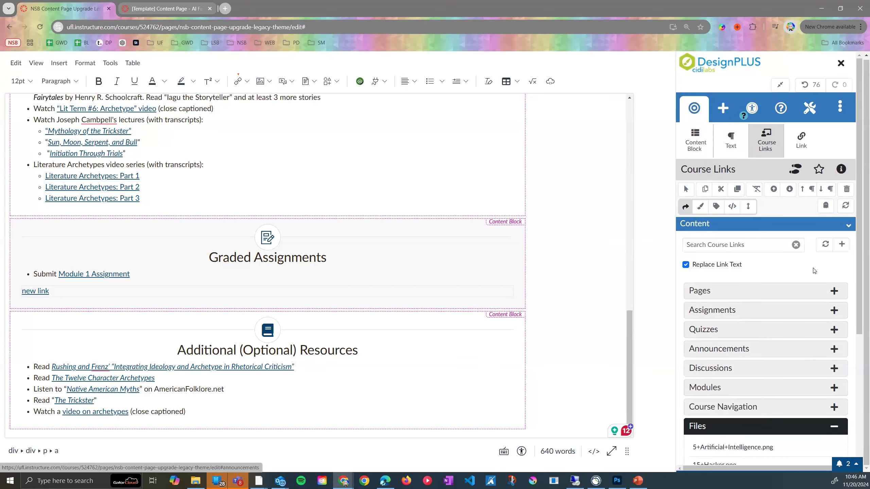
left_click(798, 143)
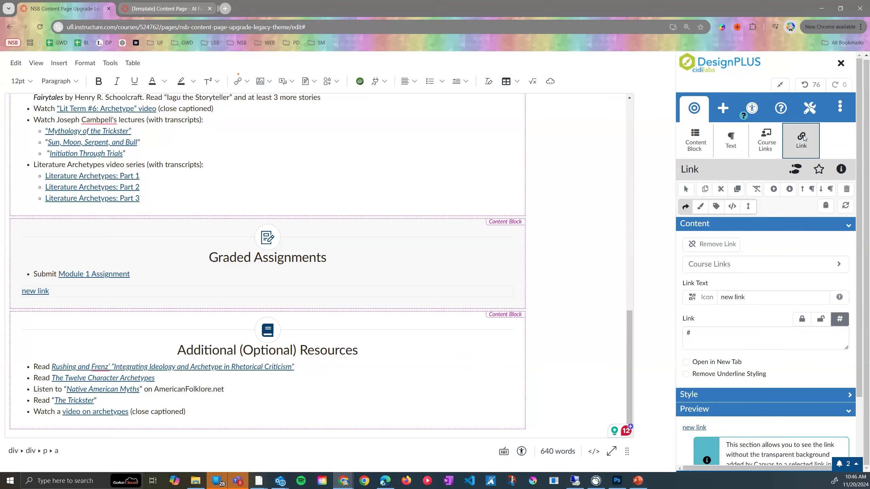
left_click(710, 332)
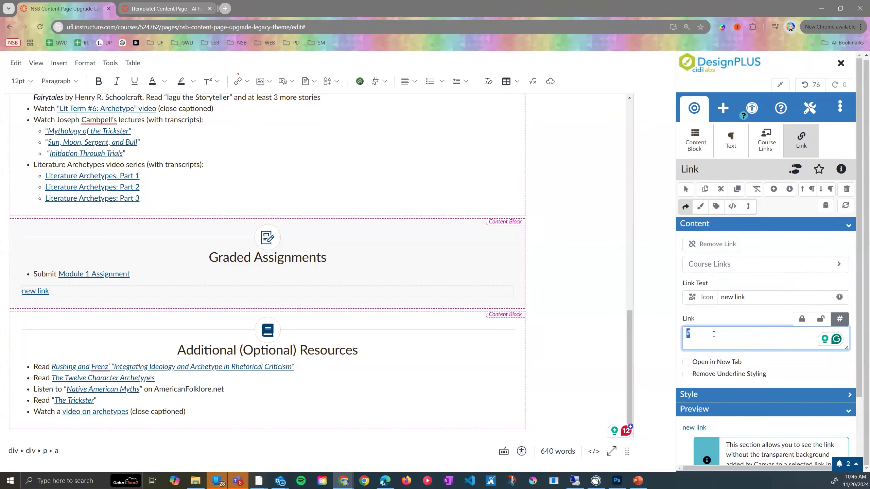
left_click(753, 339)
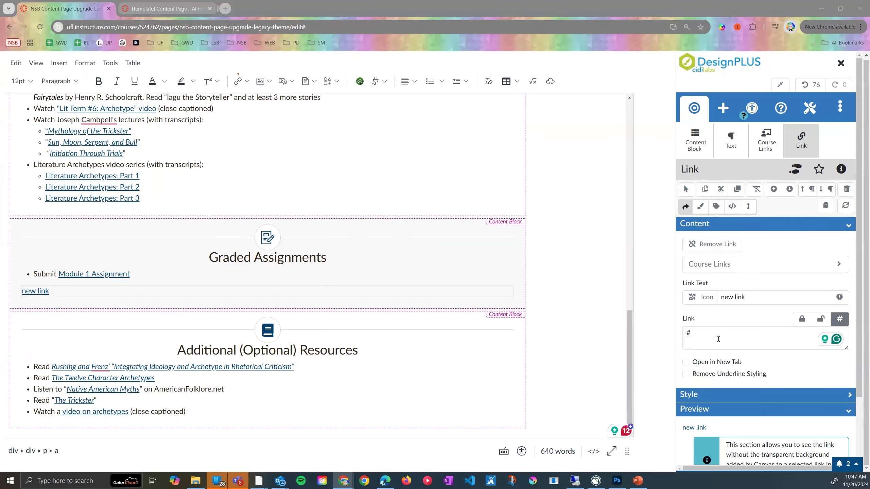
left_click(716, 336)
key("ctrl+a")
type("https://ufl.instructure.com/courses/524762/pages/nsb-training-test")
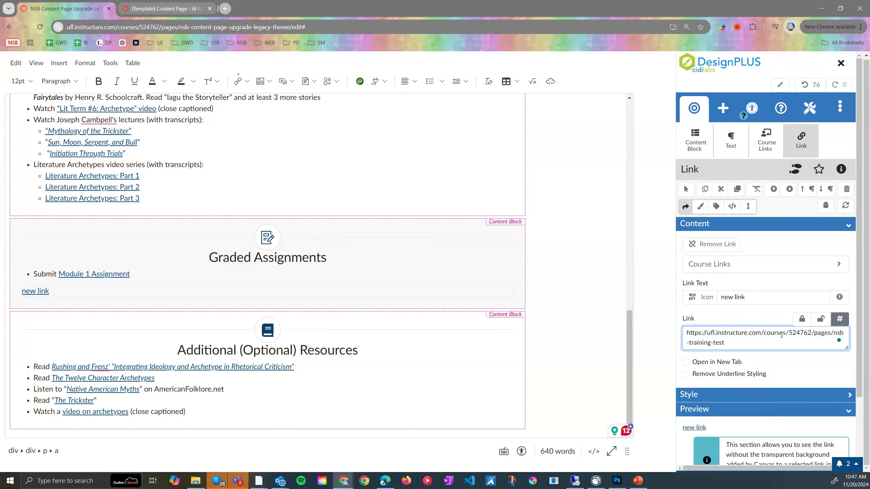
scroll(773, 285, "down", 2)
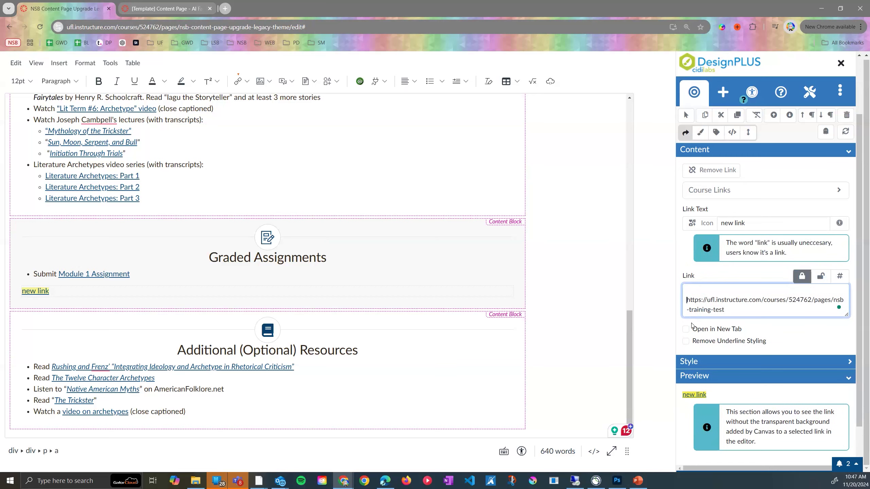
key("Return")
key("BackSpace")
- Change the text of the new link under Graded Assignments to "Go to assignment"
left_click(126, 293)
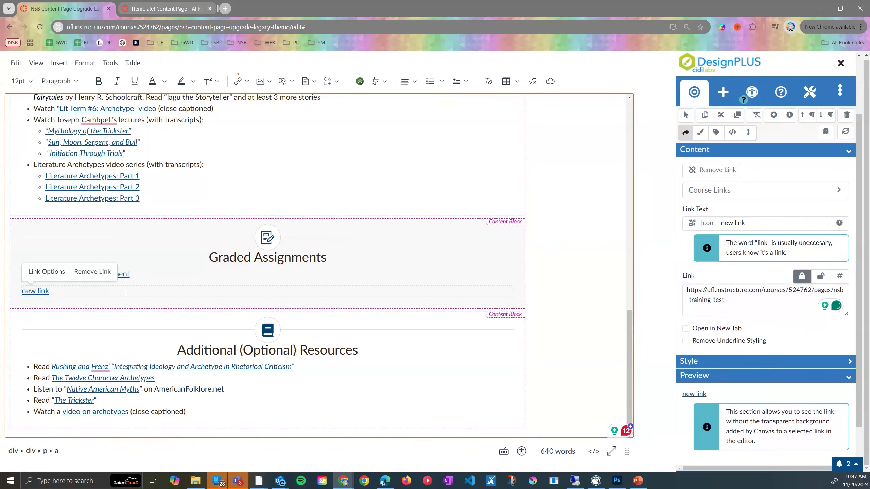
left_click(38, 293)
triple_click(767, 227)
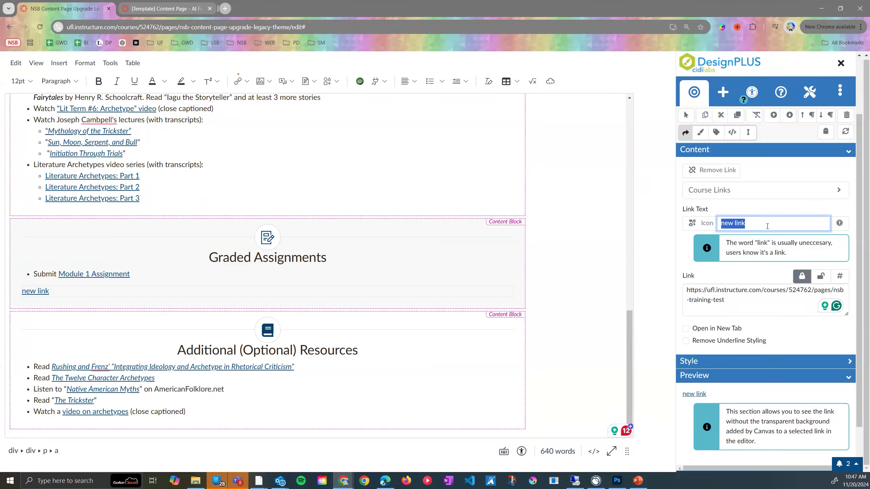
type("Go to assignment")
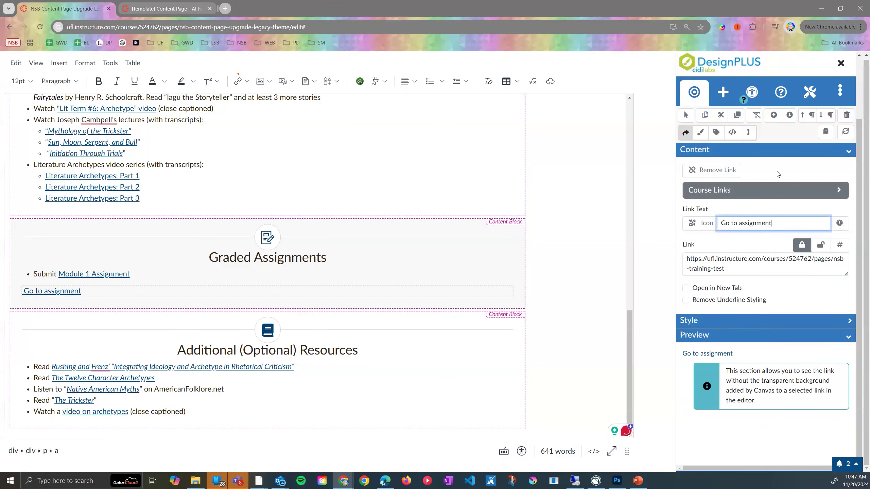
- Add the shield icon with the letter A from the All icons category in front of the "Go to assignment" link text
left_click(707, 224)
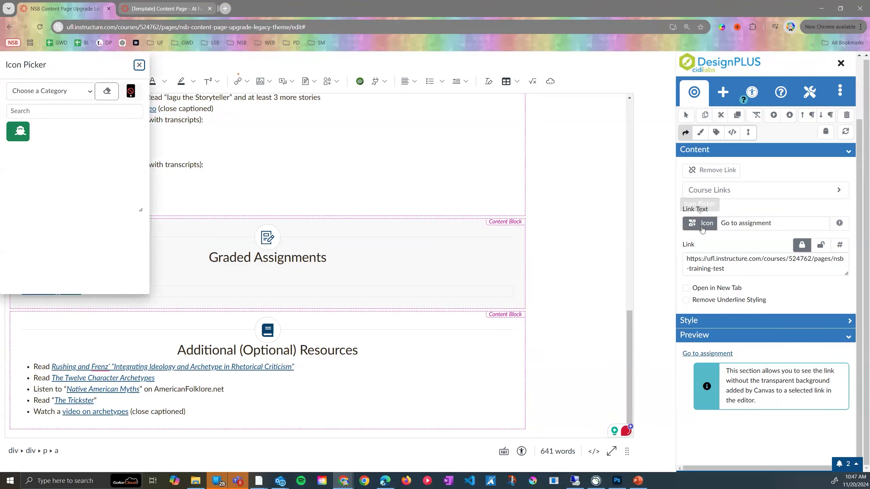
left_click(46, 100)
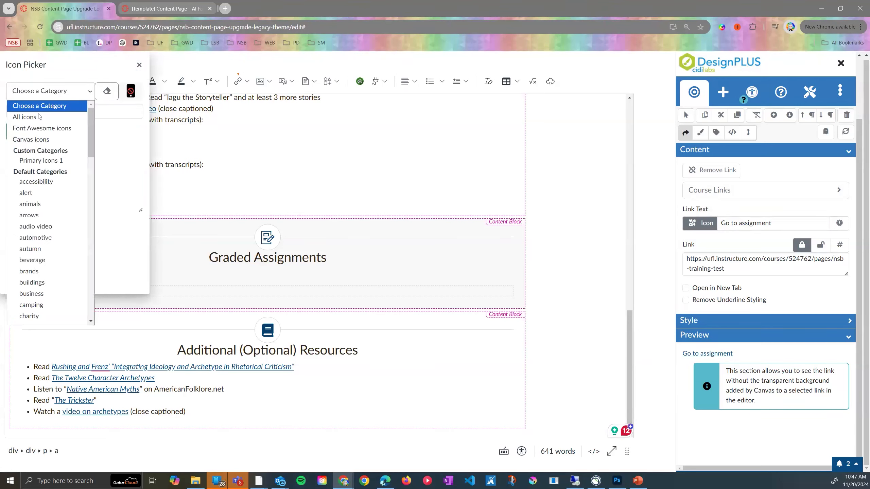
left_click(39, 116)
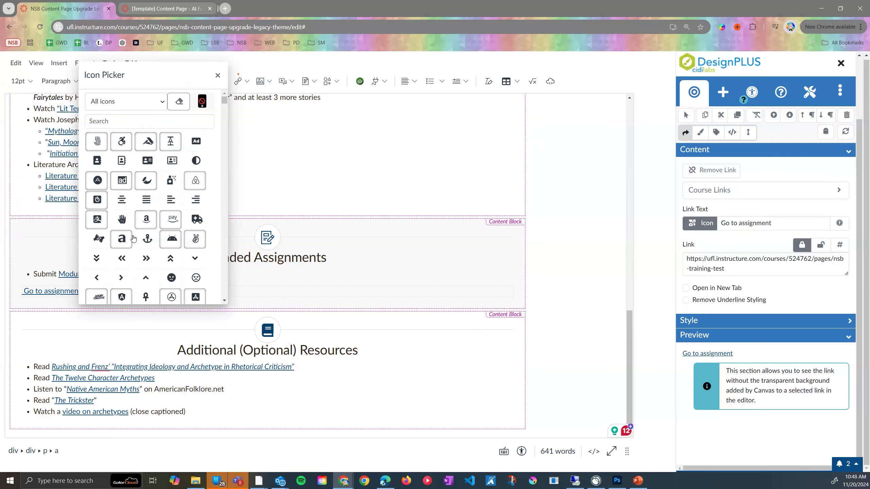
scroll(120, 221, "down", 2)
left_click(120, 221)
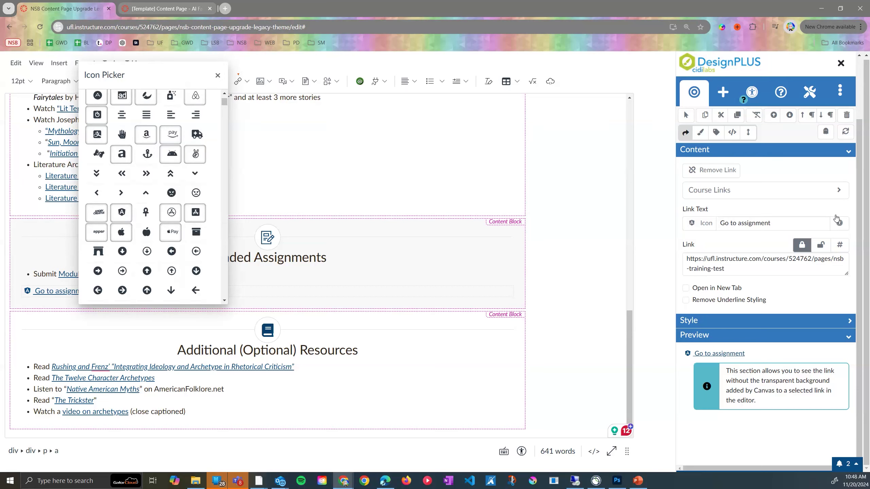
left_click(218, 75)
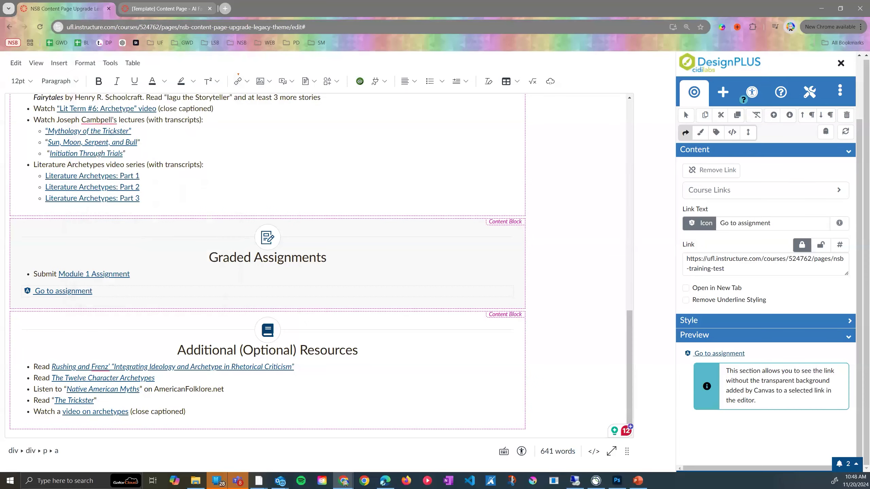
- Try removing the underline styling from the "Go to assignment" link and restore the underline
left_click(686, 301)
left_click(712, 301)
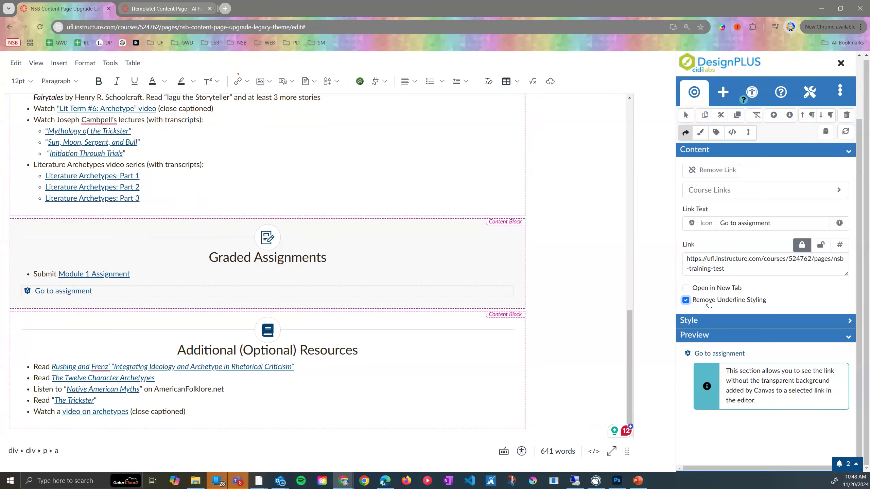
left_click(757, 300)
- Select the "Go to assignment" link and expand its Style settings
left_click_drag(859, 257, 832, 352)
left_click(86, 292)
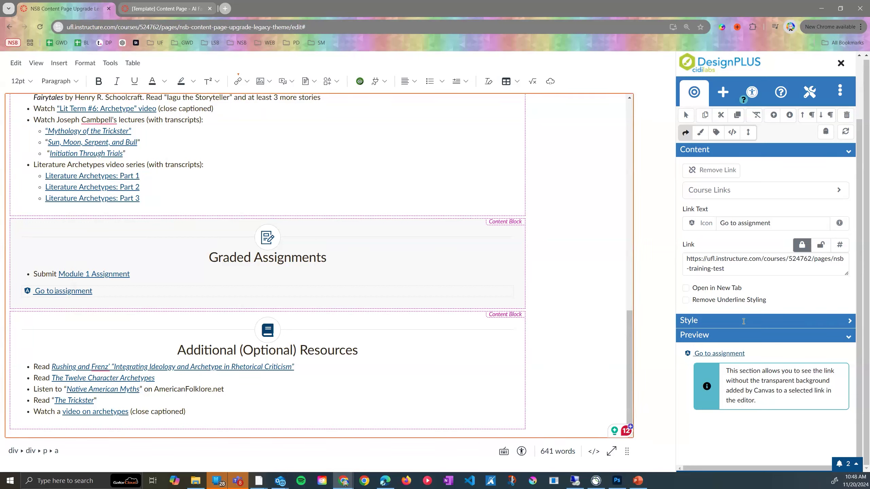
scroll(778, 324, "down", 2)
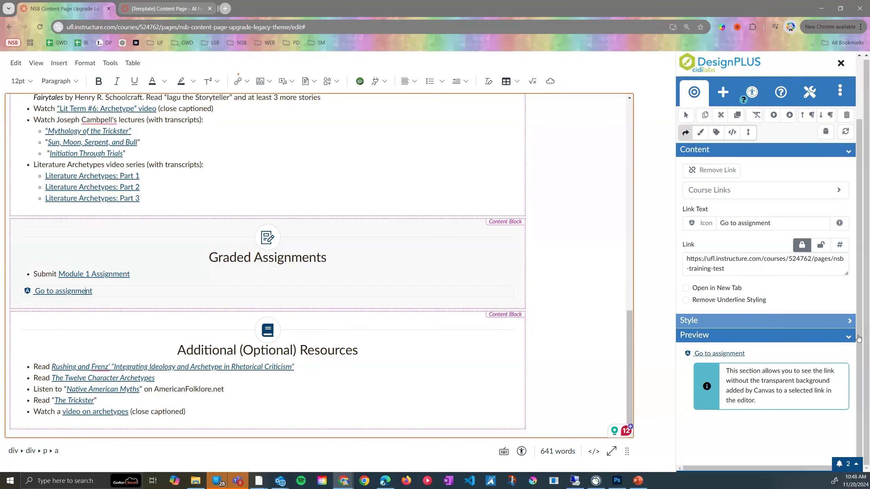
scroll(858, 338, "up", 2)
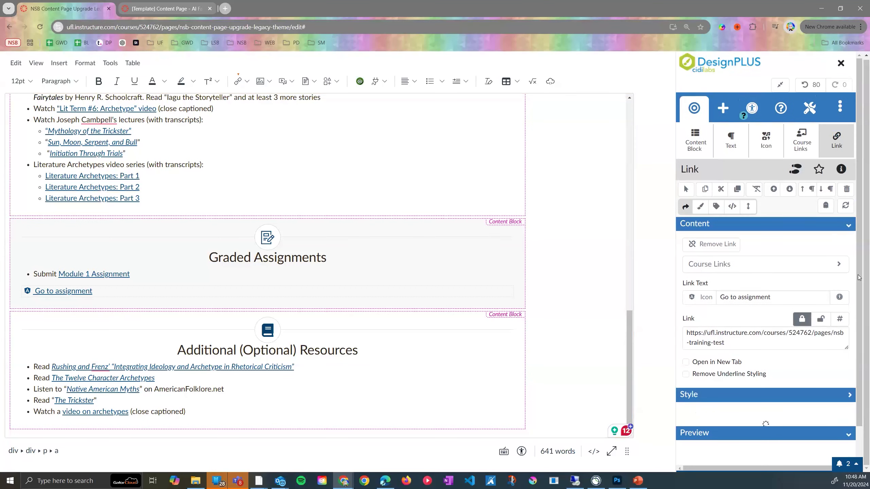
scroll(859, 331, "down", 1)
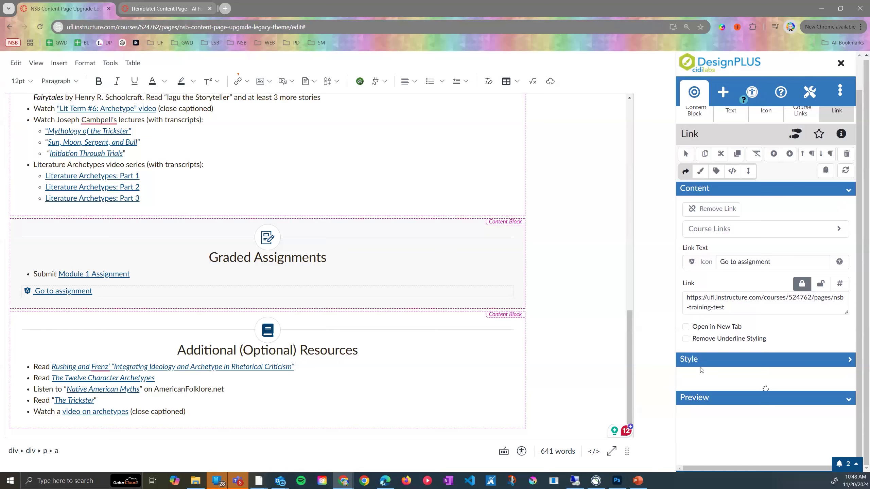
left_click(797, 360)
scroll(800, 358, "down", 2)
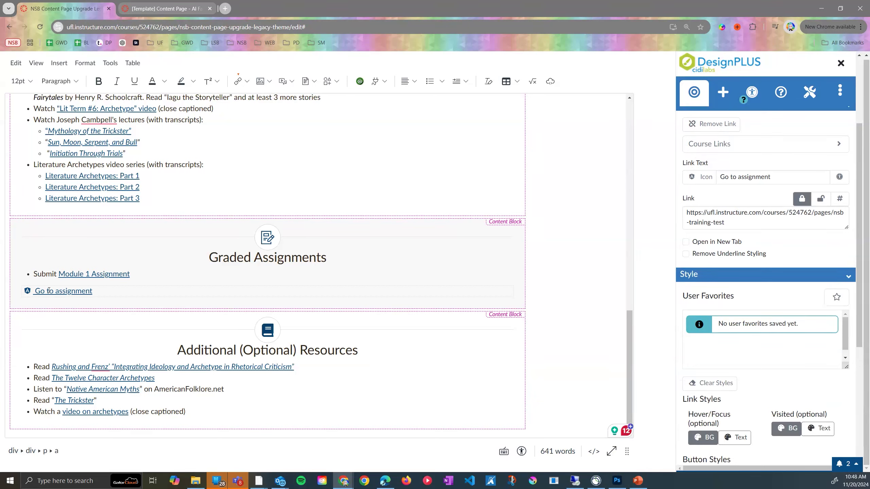
- Turn the "Go to assignment" link into a solid button in the green branding color
left_click(70, 292)
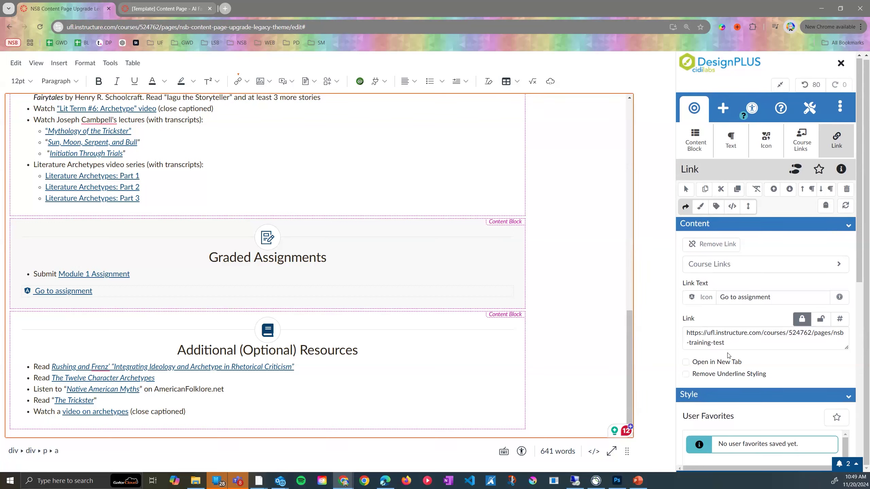
scroll(728, 342, "down", 8)
scroll(693, 167, "up", 2)
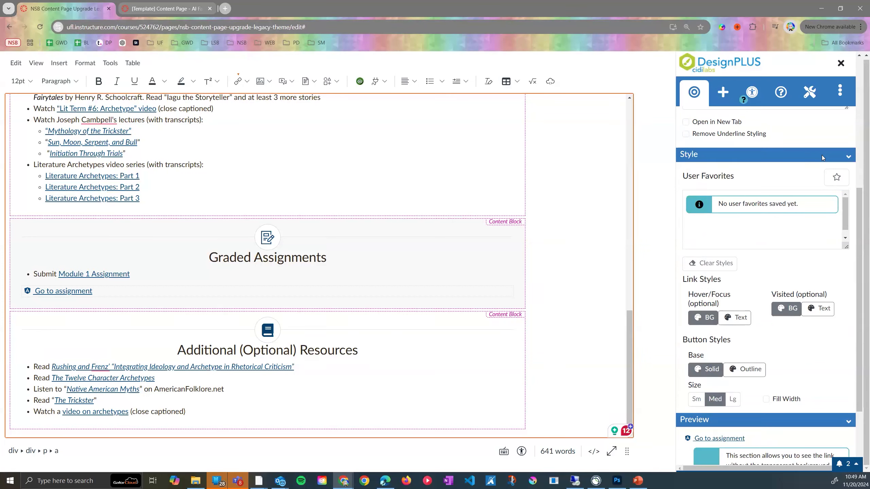
left_click(708, 372)
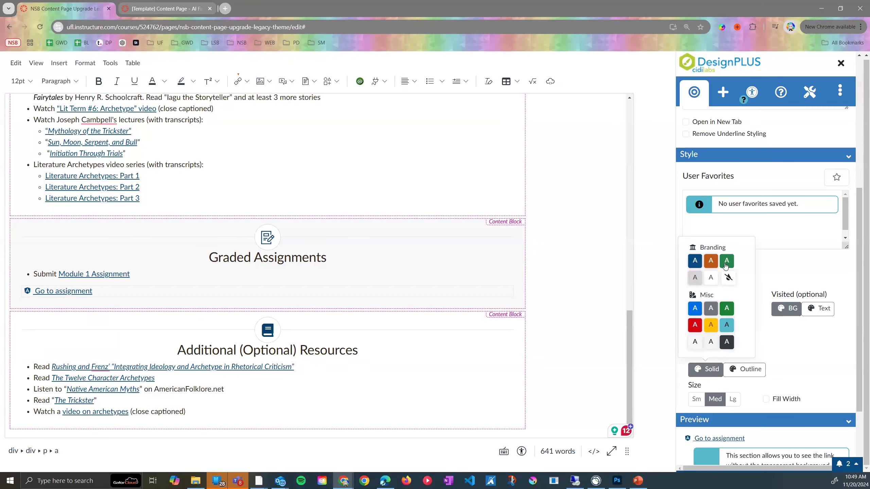
left_click(727, 266)
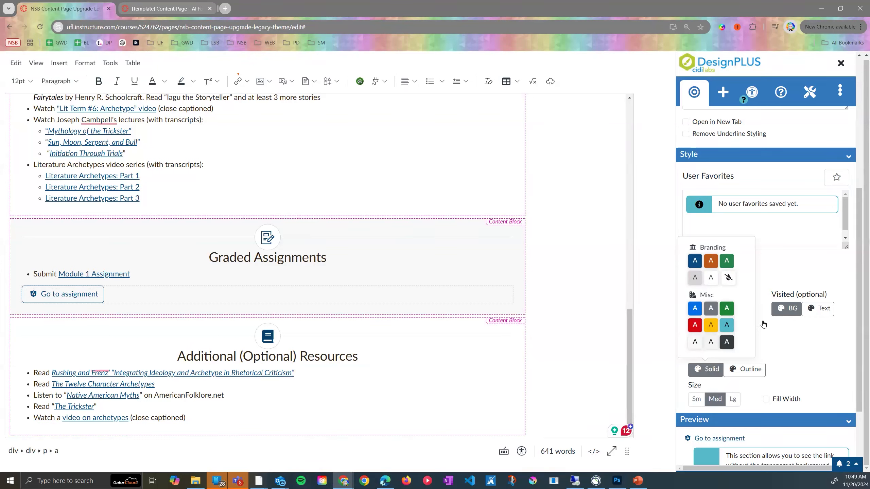
left_click(726, 263)
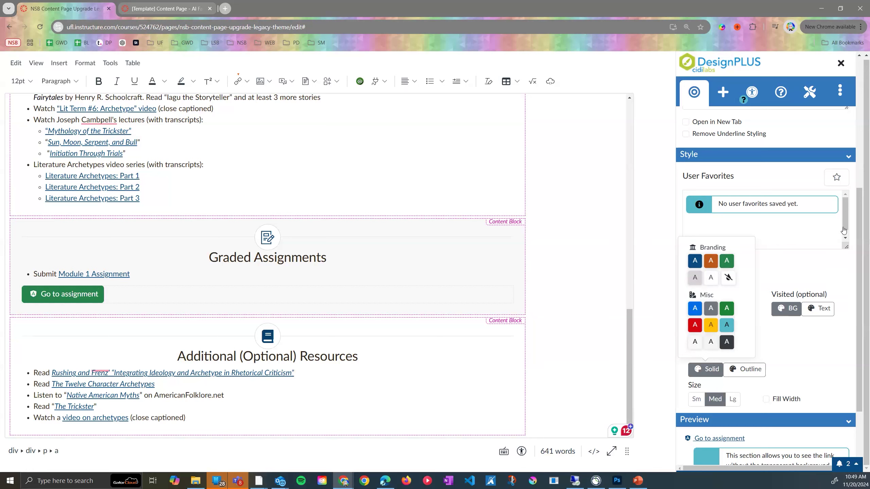
- Clear all styles from the green "Go to assignment" button
scroll(829, 266, "up", 1)
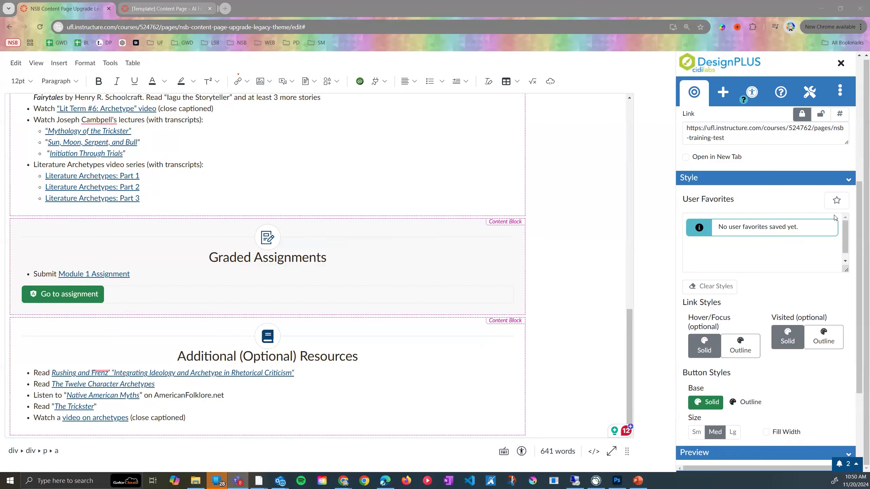
scroll(769, 281, "up", 3)
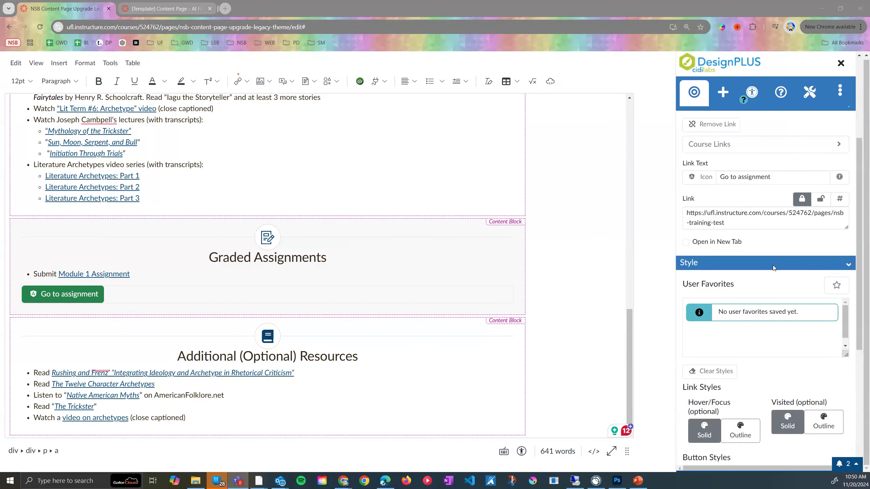
left_click_drag(859, 148, 863, 233)
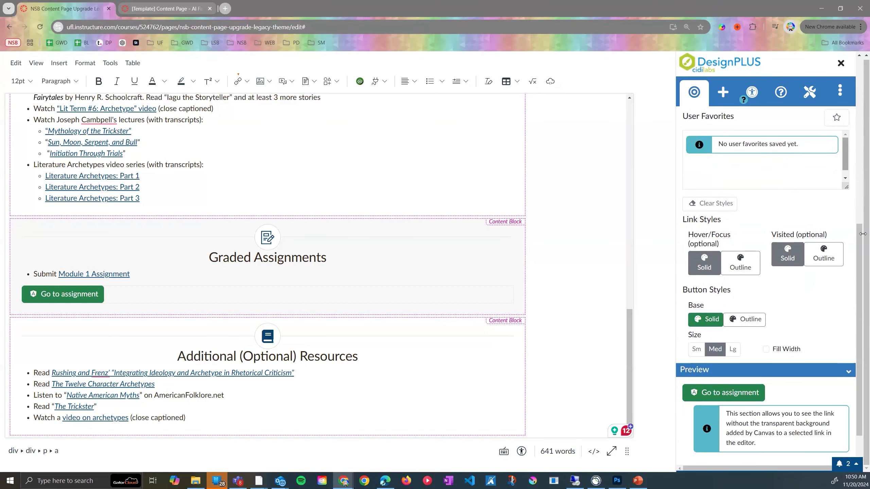
left_click(57, 297)
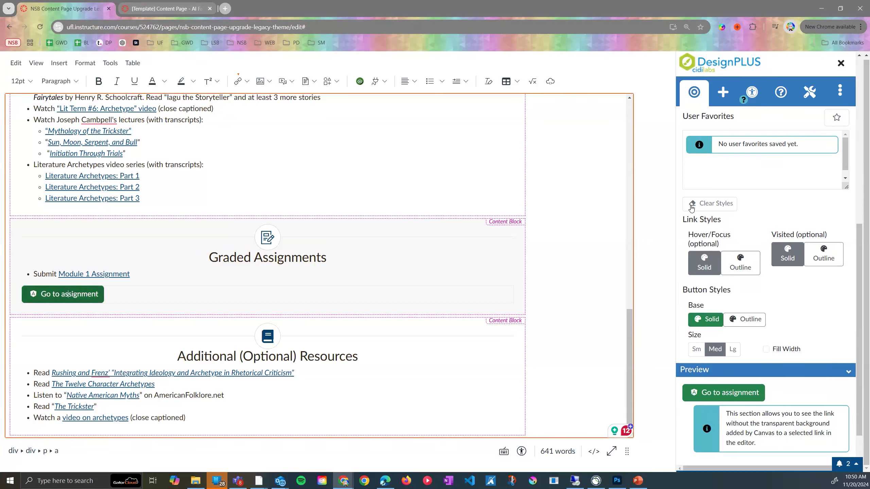
left_click(714, 205)
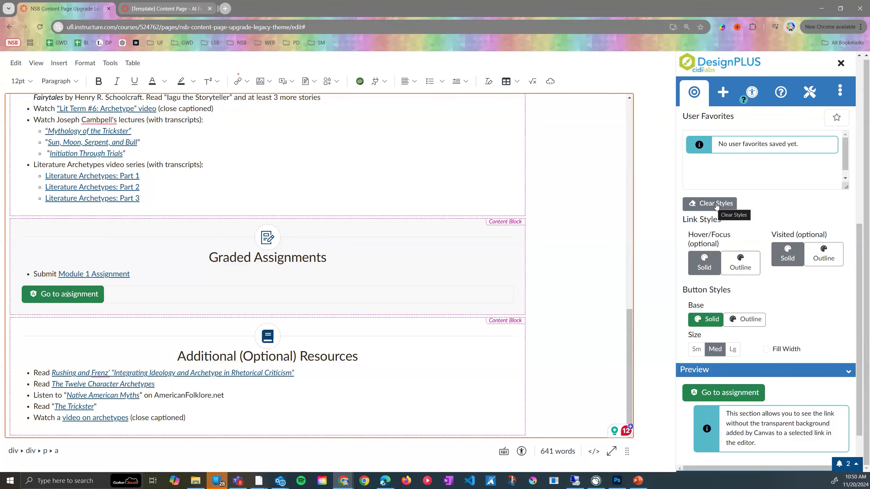
left_click(715, 205)
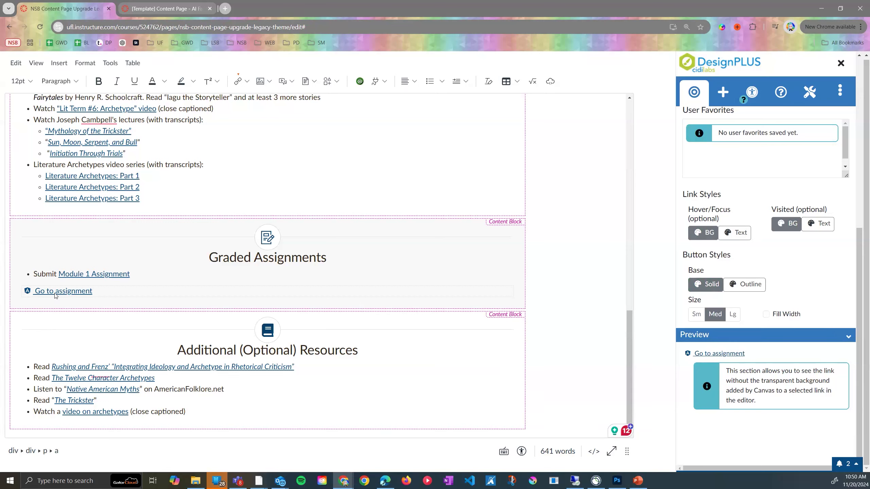
- Style the "Go to assignment" link as a solid button in the dark blue branding color
left_click(68, 294)
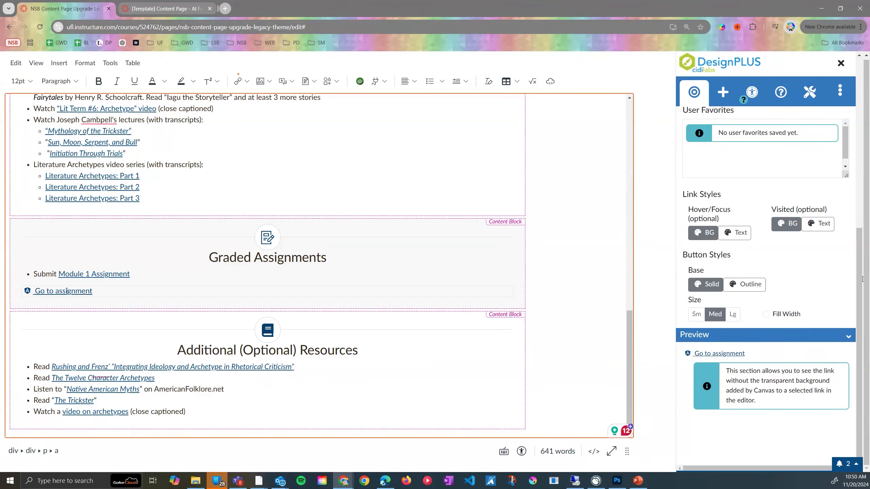
left_click(705, 284)
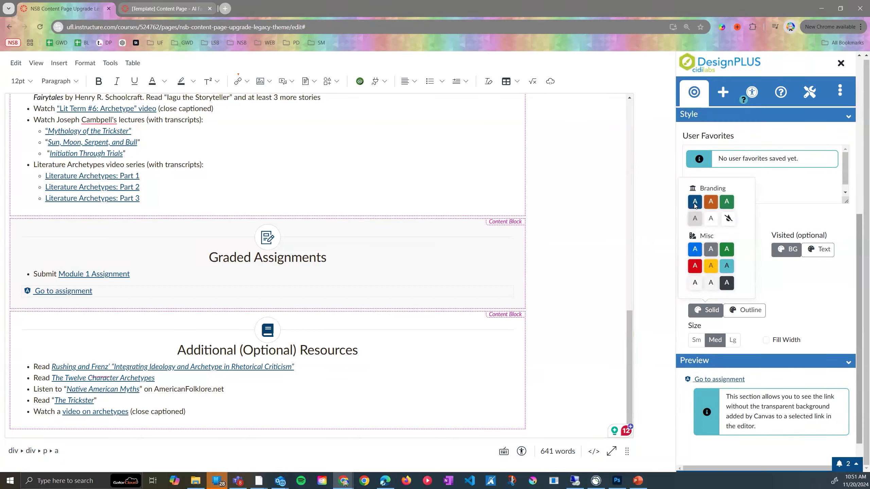
left_click(860, 228)
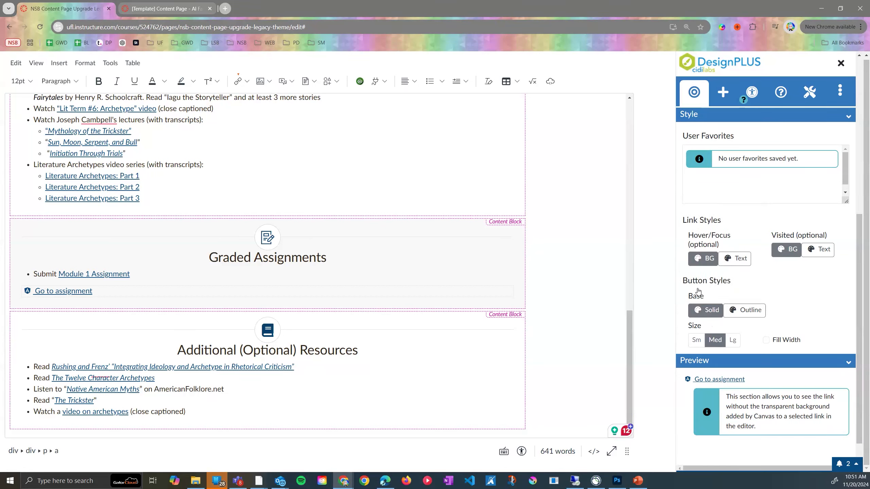
left_click(706, 310)
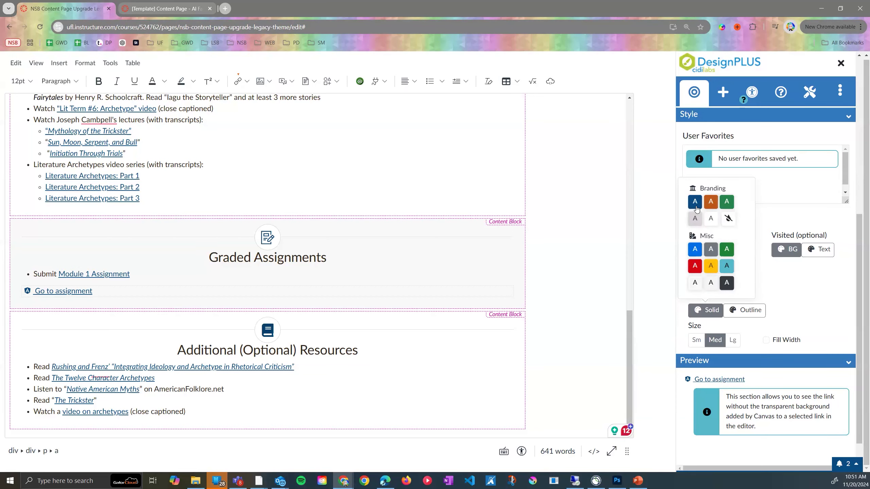
left_click_drag(858, 227, 859, 50)
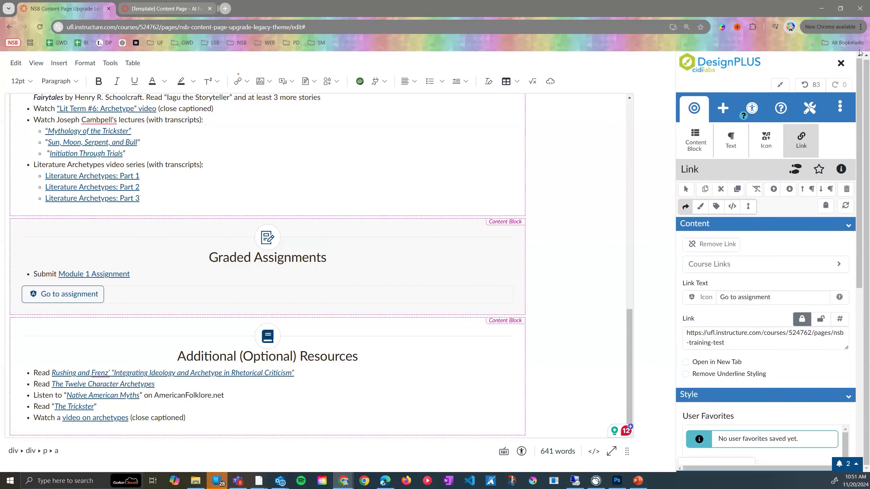
left_click(91, 298)
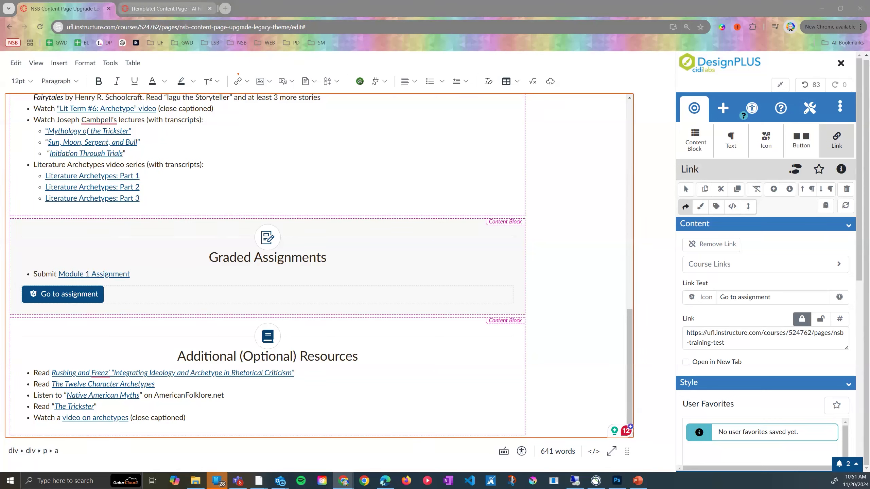
- Review the restyled page from the Module 2 banner title down to the Graded Assignments block
double_click(82, 294)
left_click_drag(629, 404, 630, 152)
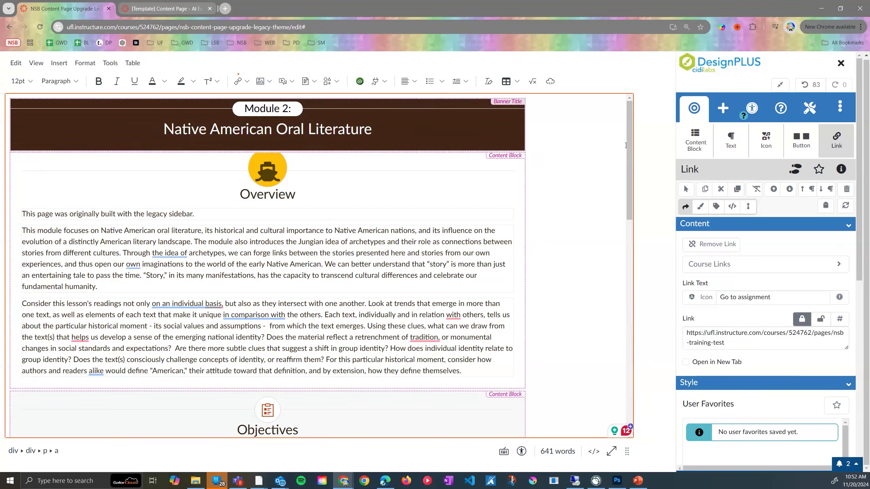
scroll(628, 151, "down", 4)
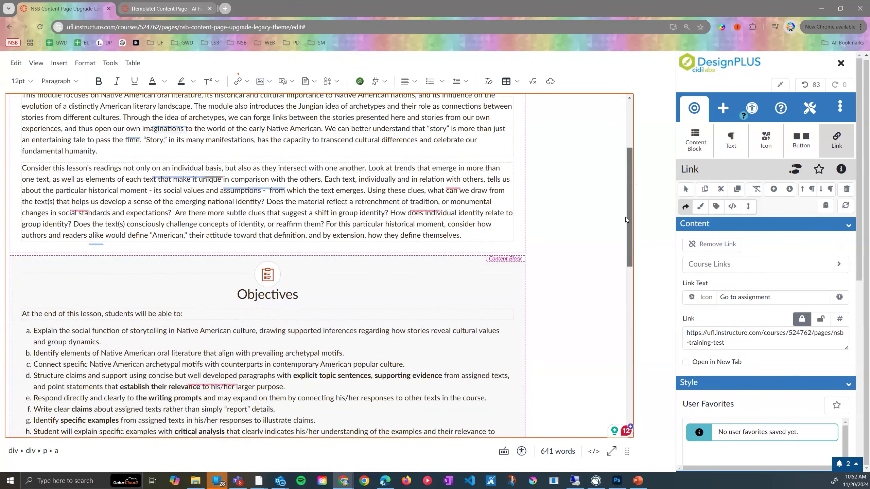
scroll(613, 270, "down", 4)
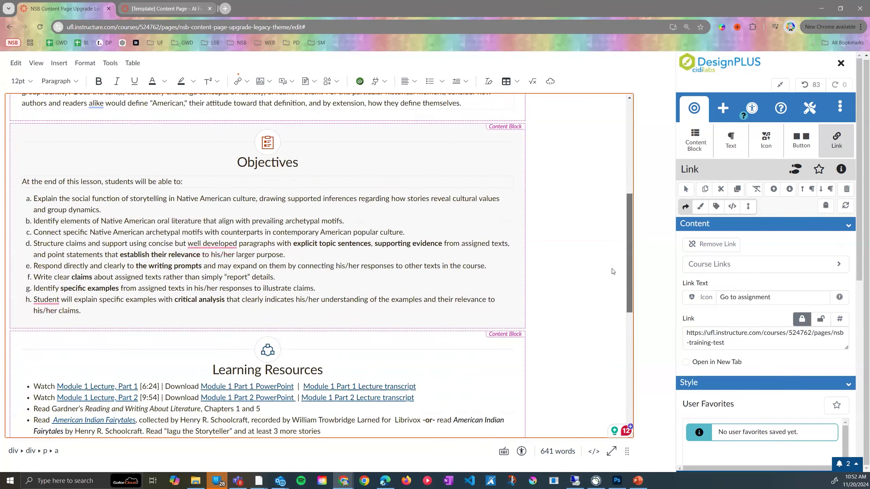
scroll(613, 271, "down", 8)
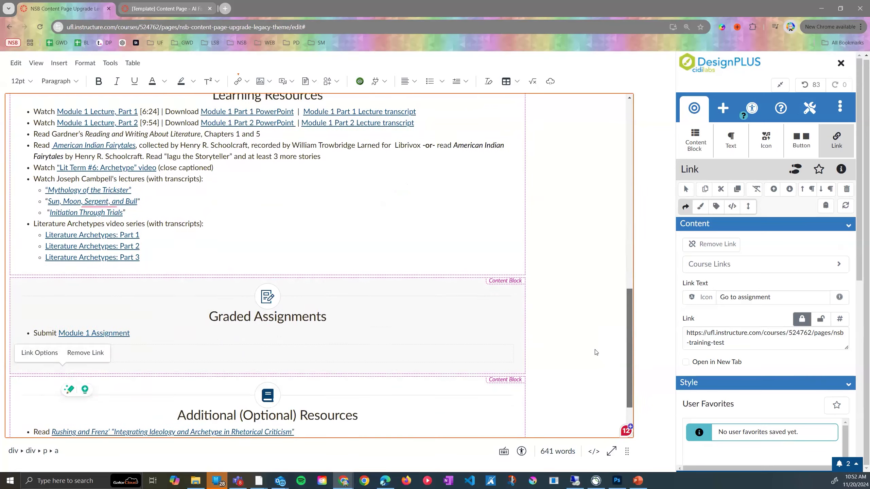
scroll(595, 352, "down", 1)
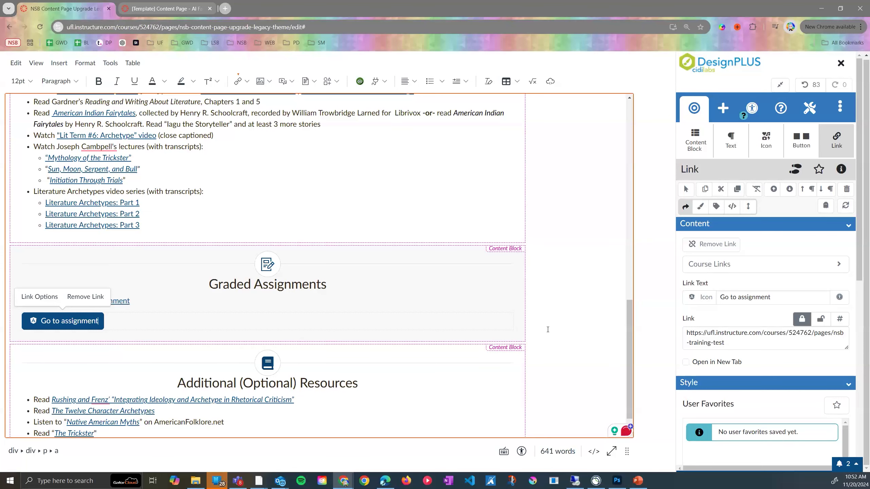
scroll(638, 391, "down", 1)
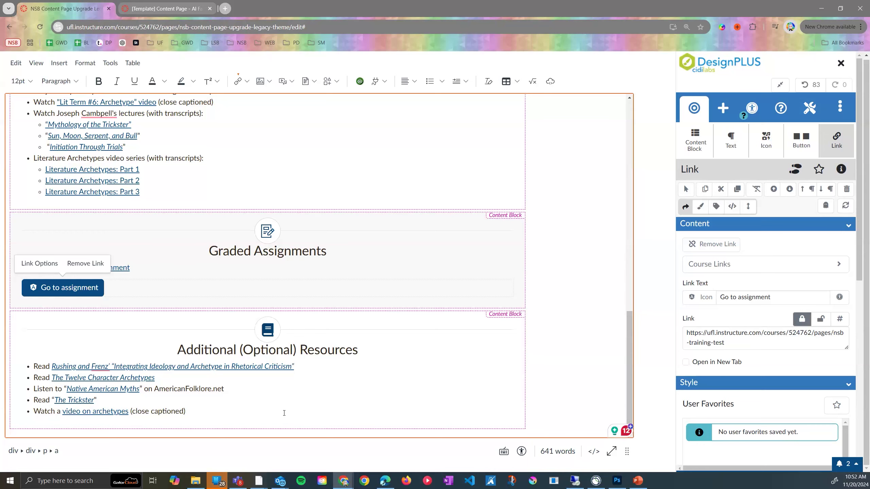
left_click_drag(628, 374, 630, 319)
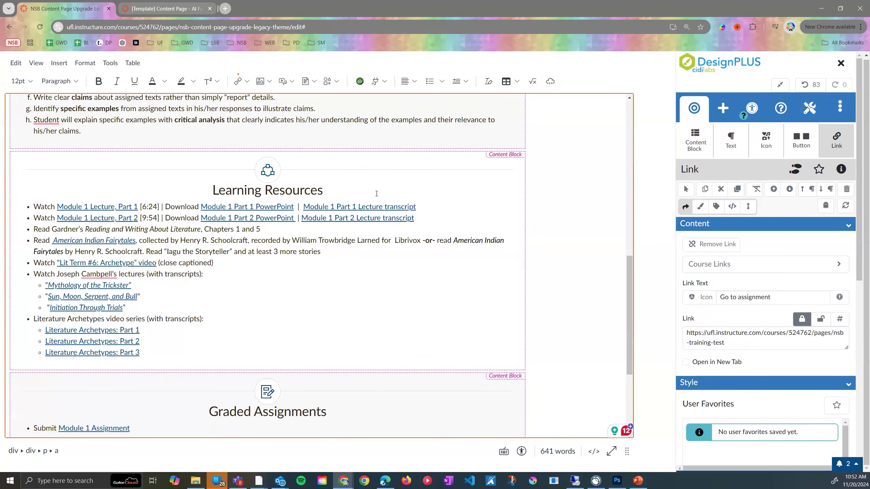
left_click_drag(215, 207, 378, 194)
left_click(299, 189)
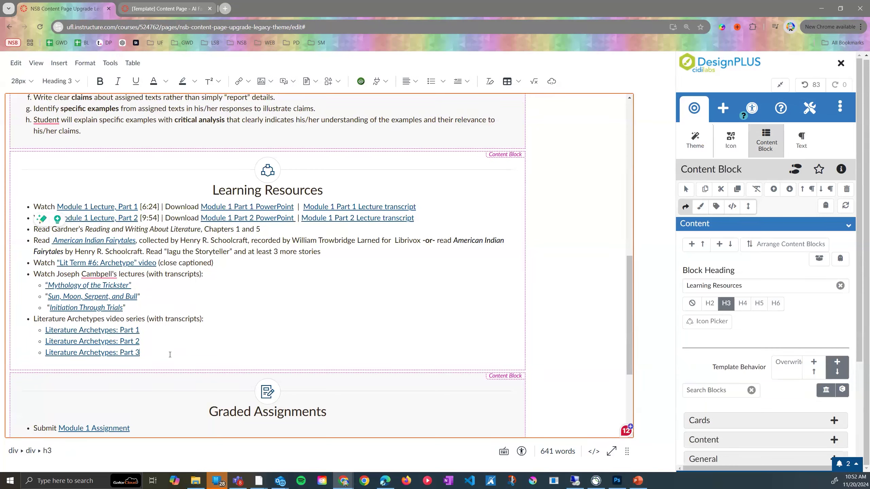
key("Return")
key("Return")
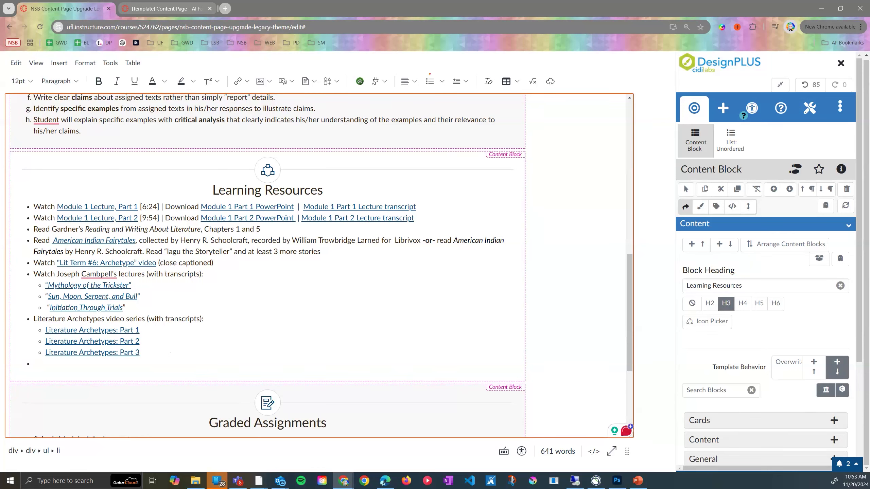
key("BackSpace")
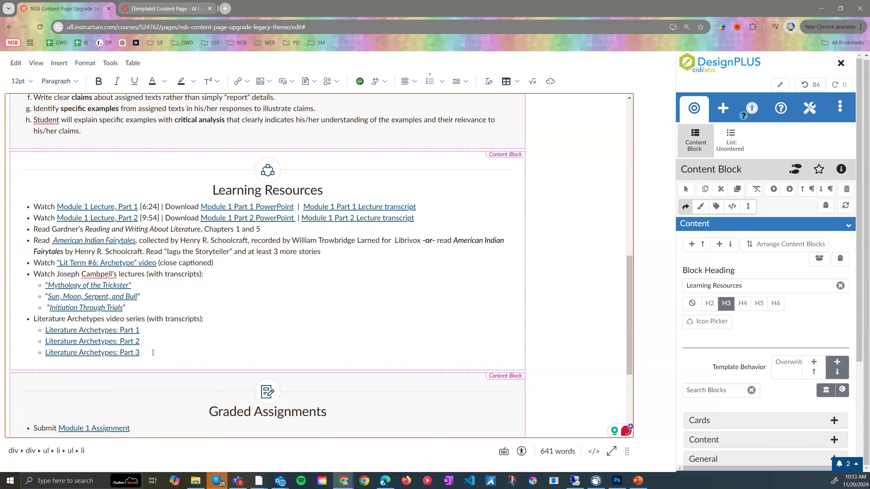
- Start a new paragraph below the bulleted list in the Learning Resources block and insert a Tabs element there
scroll(340, 306, "down", 2)
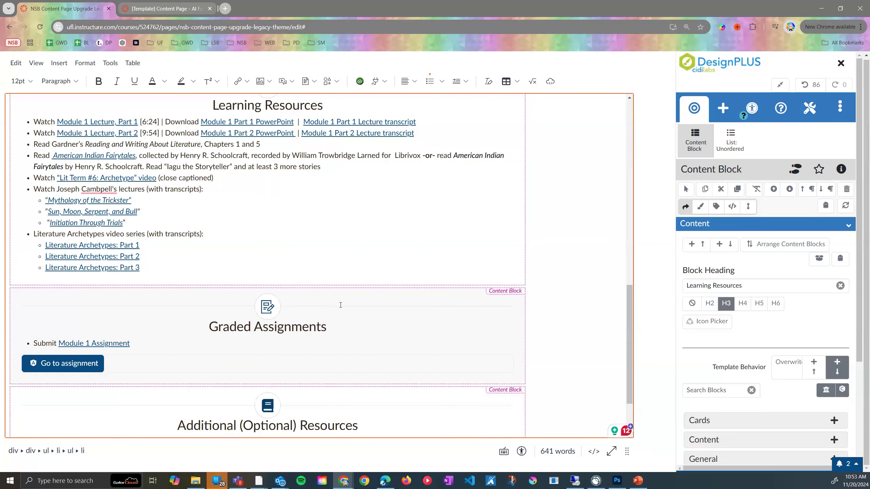
key("Return")
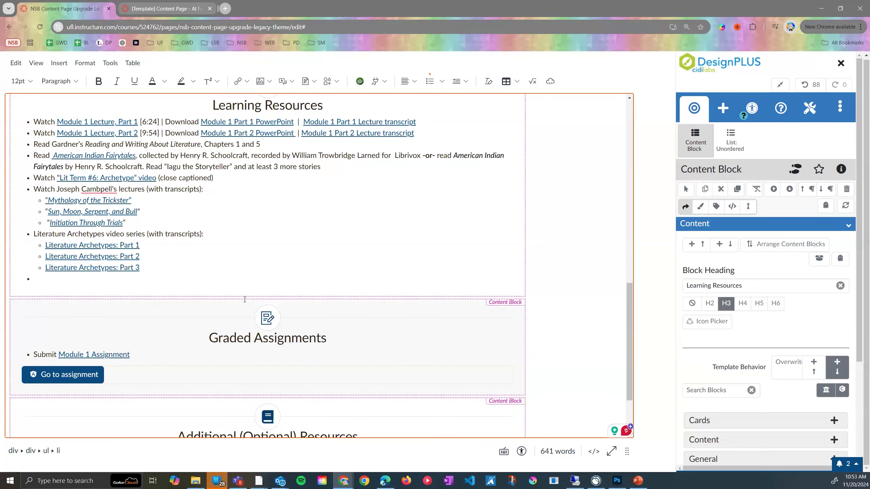
key("Return")
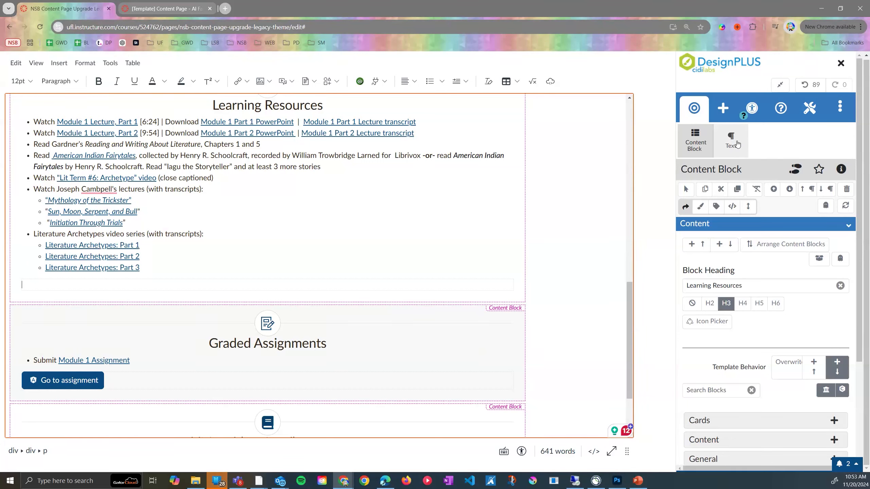
left_click(724, 108)
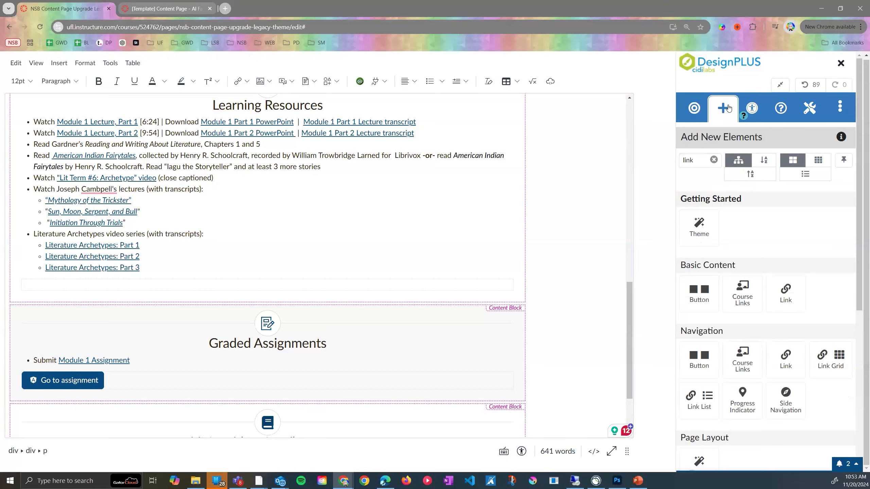
double_click(698, 158)
type("tab")
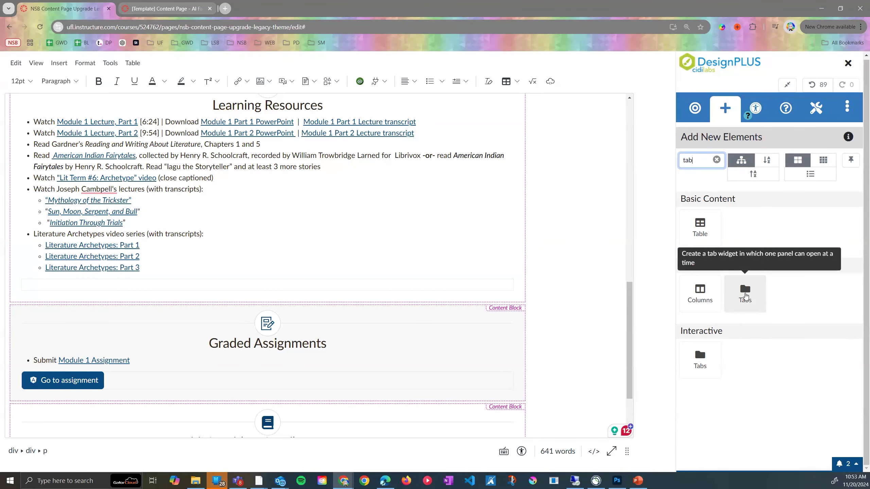
left_click(745, 296)
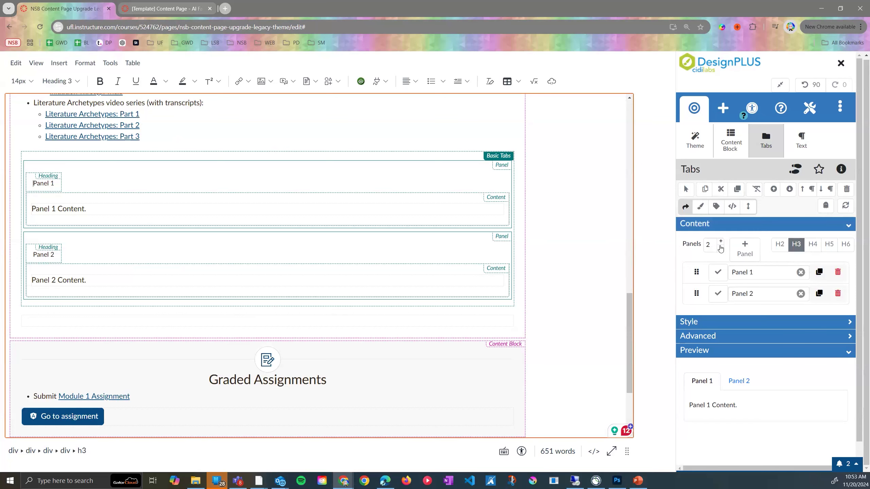
- Name the two tab panels "Lectures" and "Readings"
left_click(749, 273)
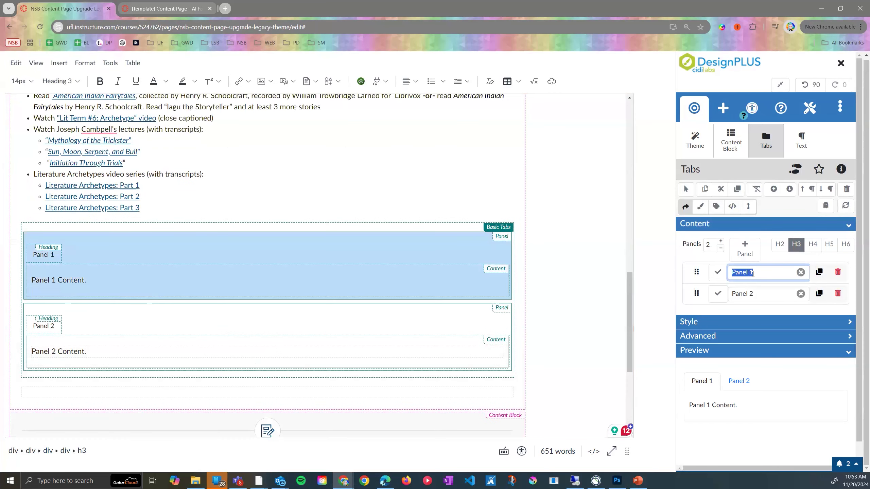
left_click(785, 274)
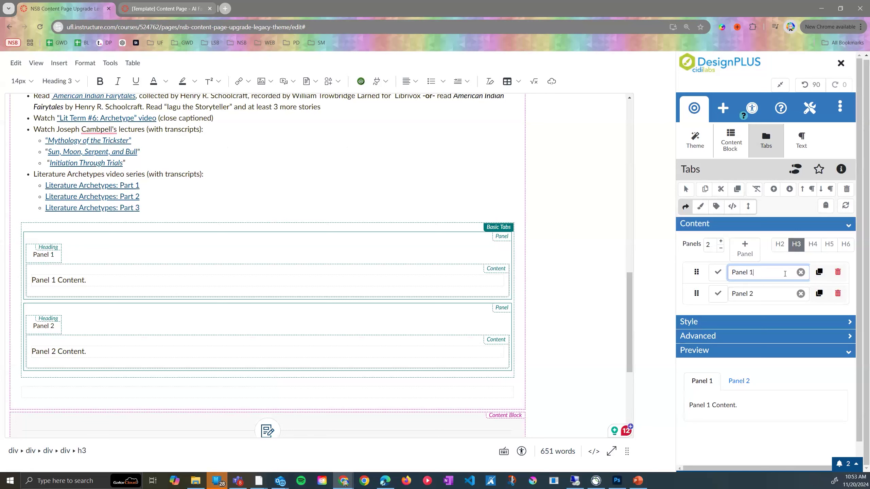
left_click_drag(785, 273, 730, 274)
type("Lectures")
key("Tab")
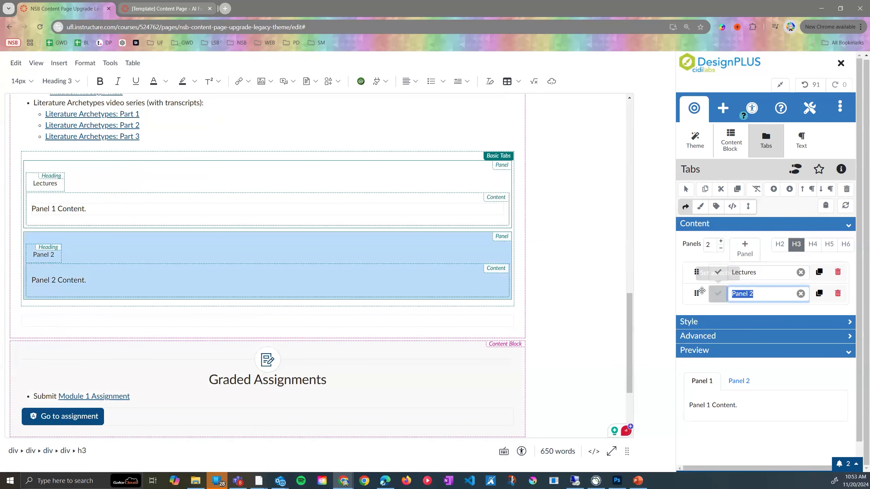
type("Read")
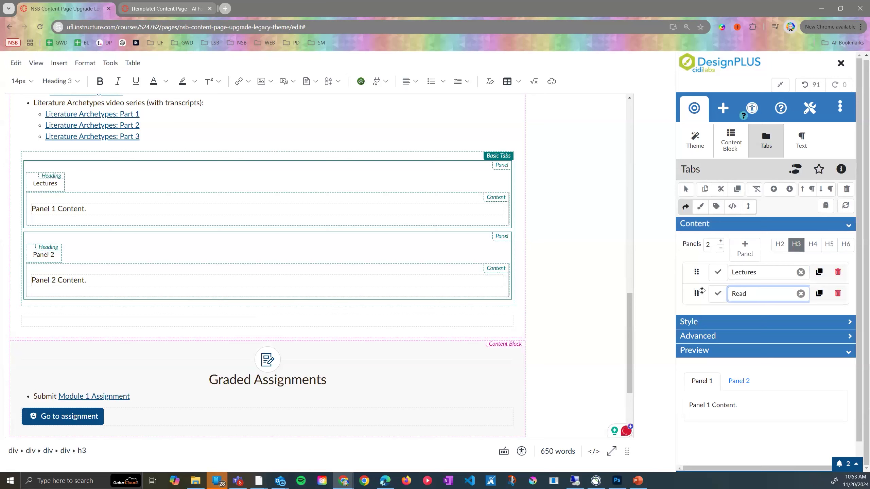
type("ings")
key("Tab")
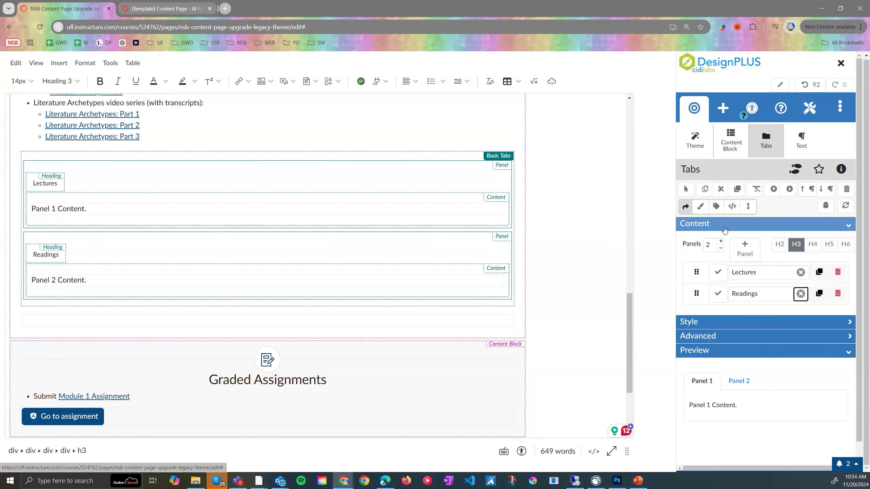
- Set the tab panel headings to level H4 so they sit under the Learning Resources heading
scroll(202, 208, "up", 2)
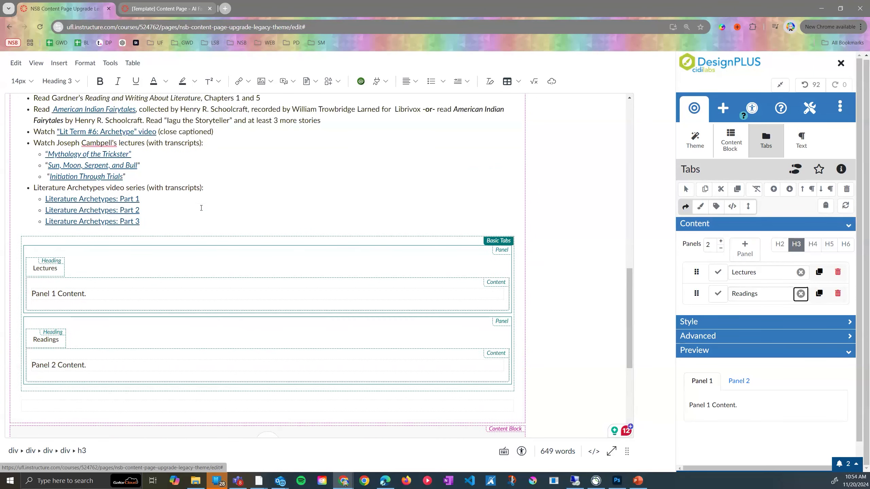
scroll(201, 208, "up", 3)
scroll(203, 207, "down", 1)
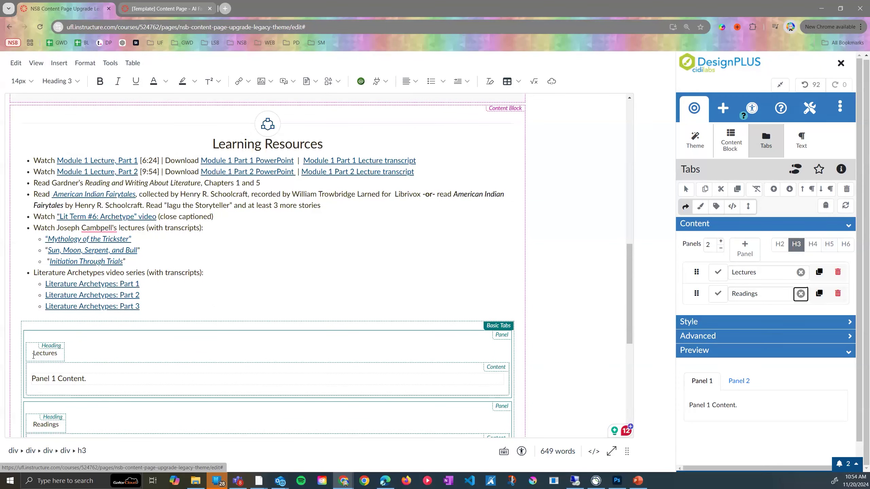
left_click(33, 356)
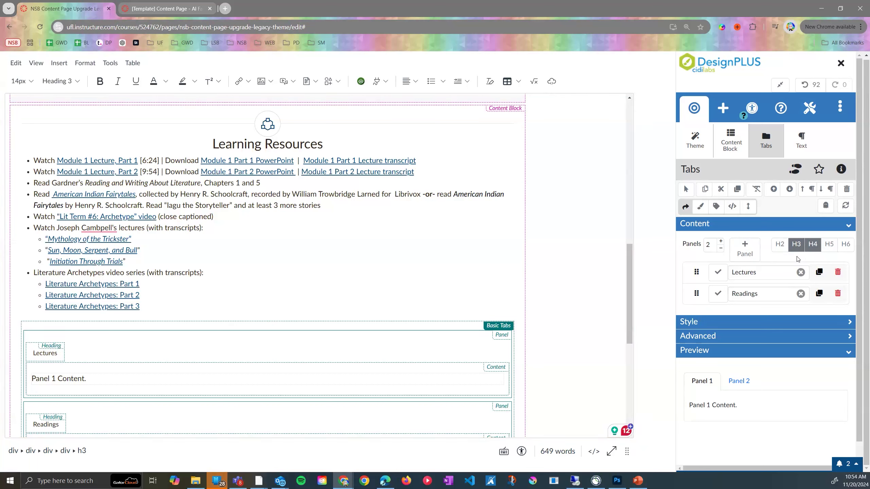
left_click(817, 249)
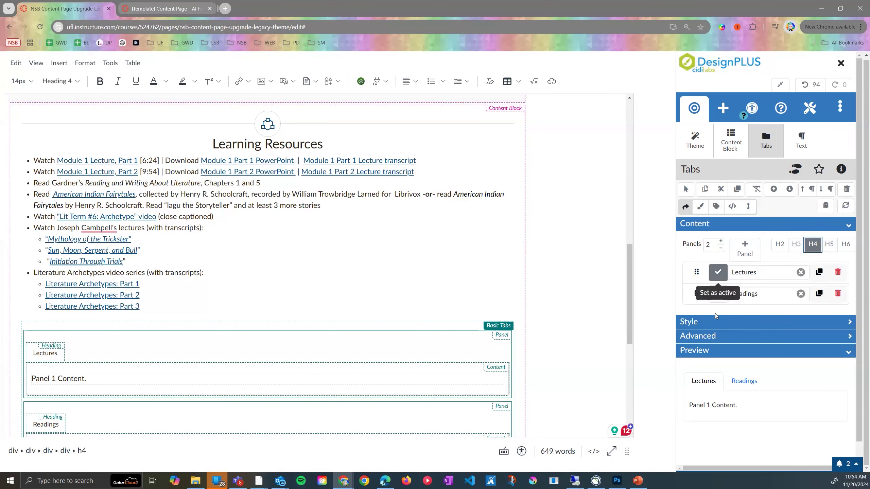
- Change the tabs' style to Vertical Outlined Pill Tabs
scroll(147, 285, "down", 2)
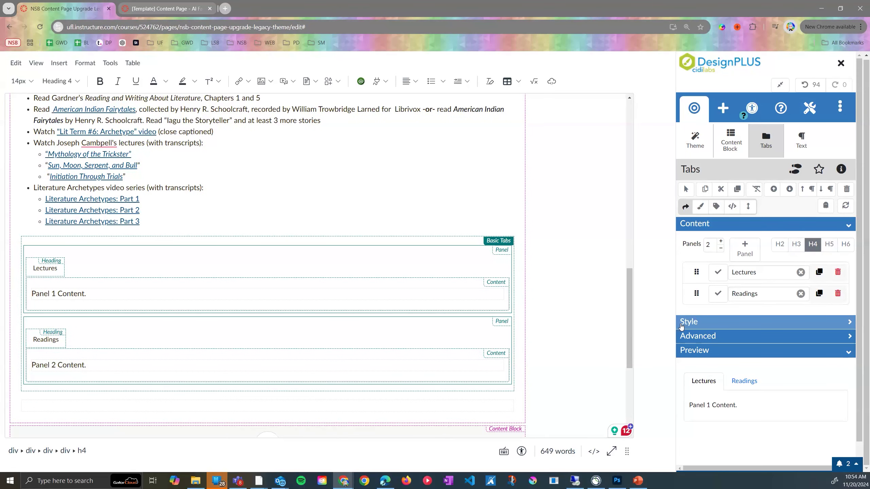
left_click(837, 326)
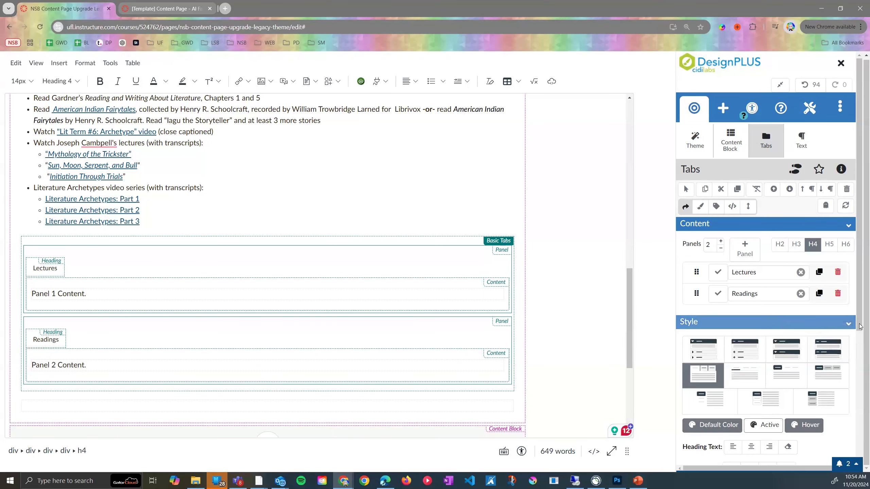
scroll(859, 358, "down", 1)
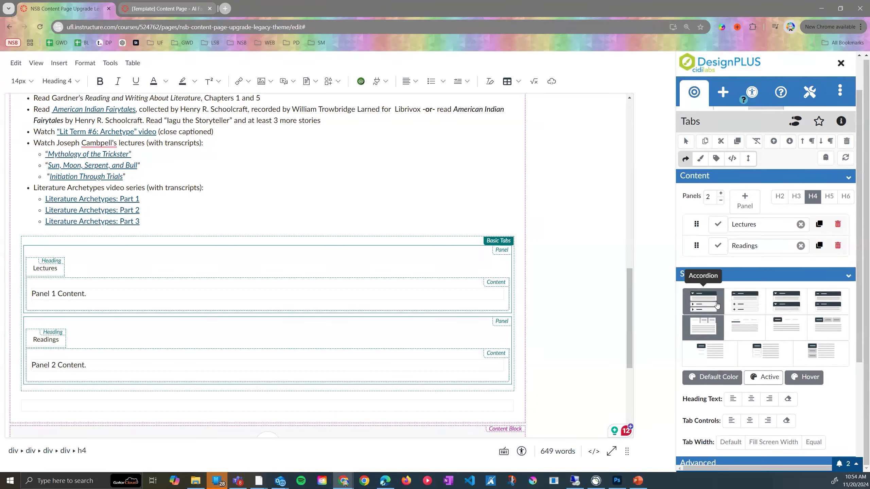
left_click(757, 355)
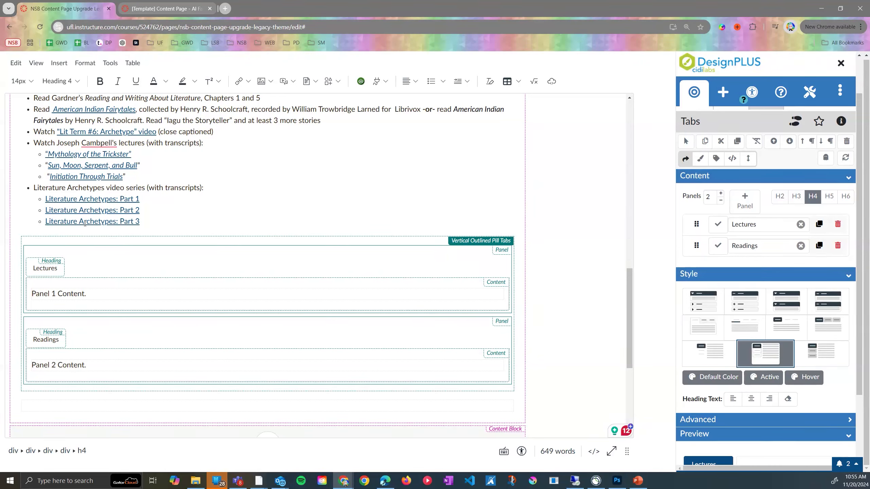
- Copy the Literature Archetypes video series item with its three sub-items over the placeholder text in the Readings panel
left_click(36, 187)
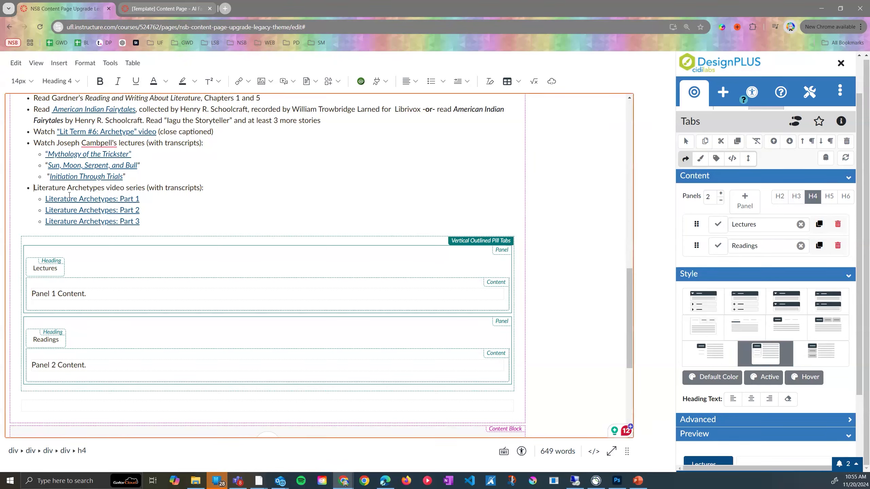
left_click(152, 224, "shift")
key("ctrl+c")
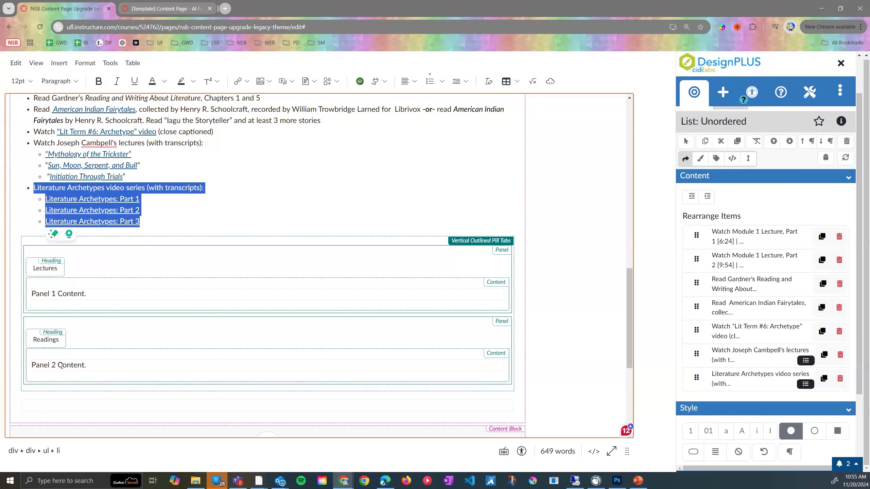
left_click_drag(86, 365, 110, 364)
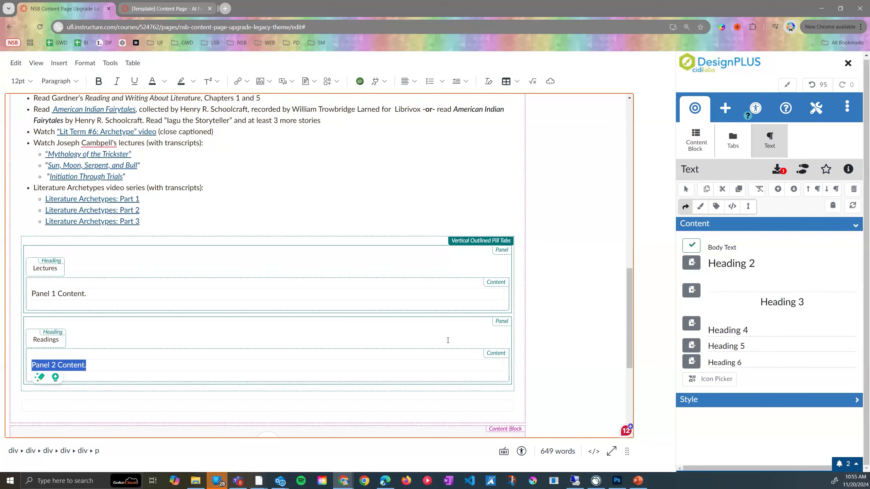
key("ctrl+v")
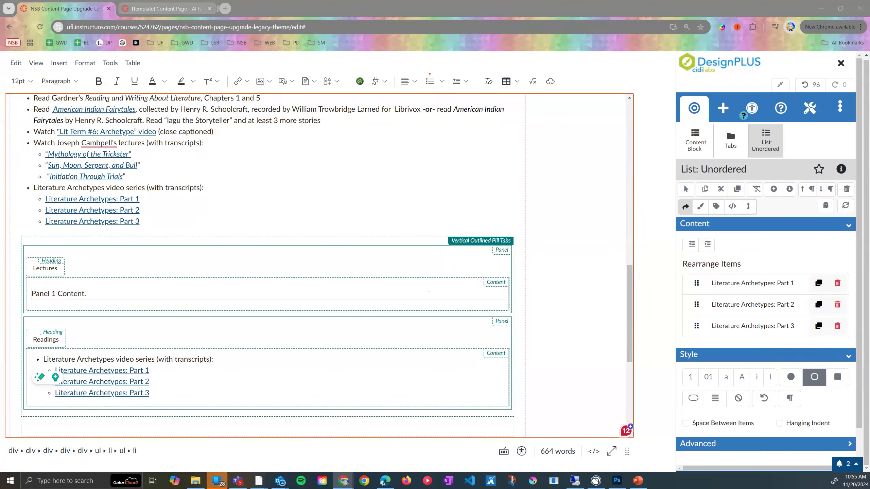
- Copy the two Module 1 Lecture items from the Learning Resources list over the placeholder text in the Lectures panel
left_click_drag(630, 313, 634, 280)
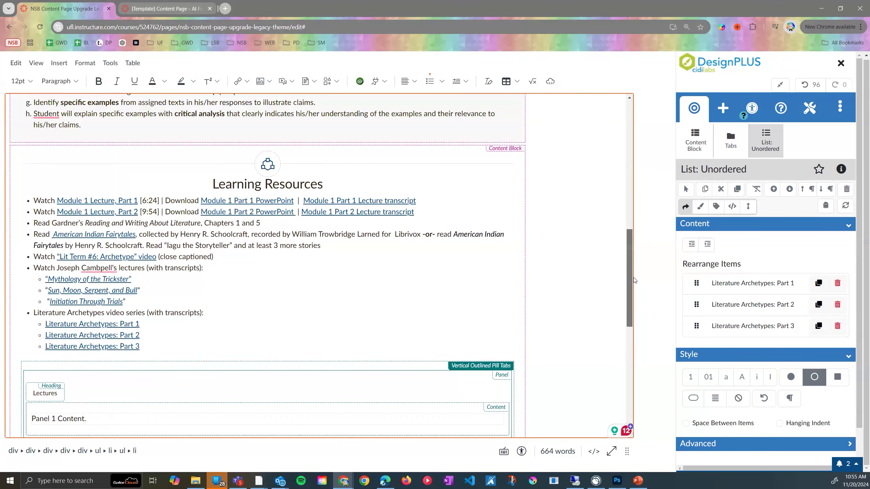
left_click_drag(462, 214, 9, 203)
key("ctrl+c")
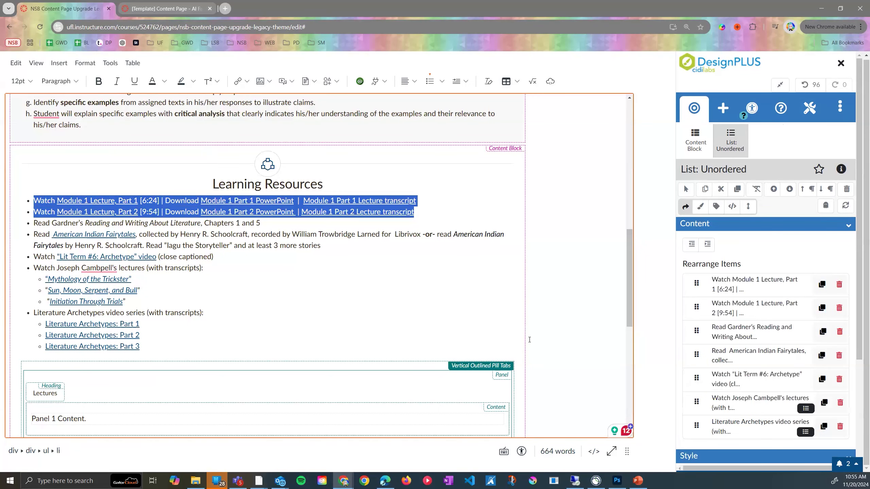
scroll(274, 342, "down", 2)
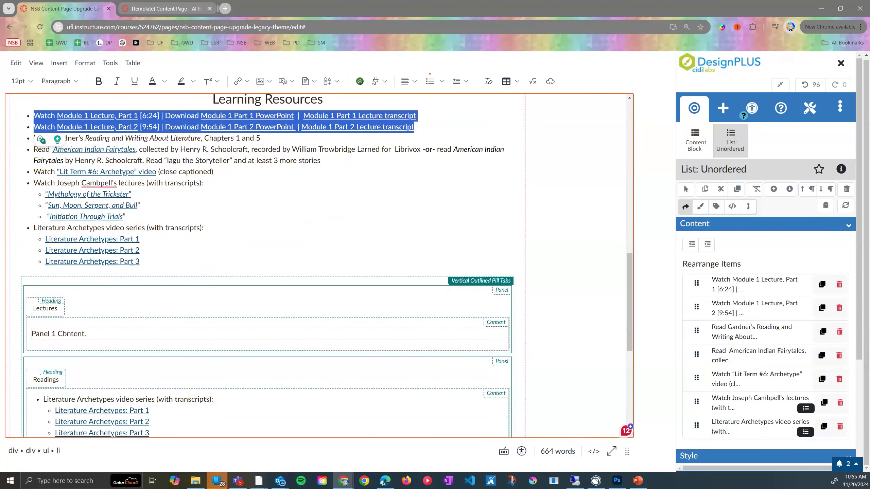
double_click(64, 333)
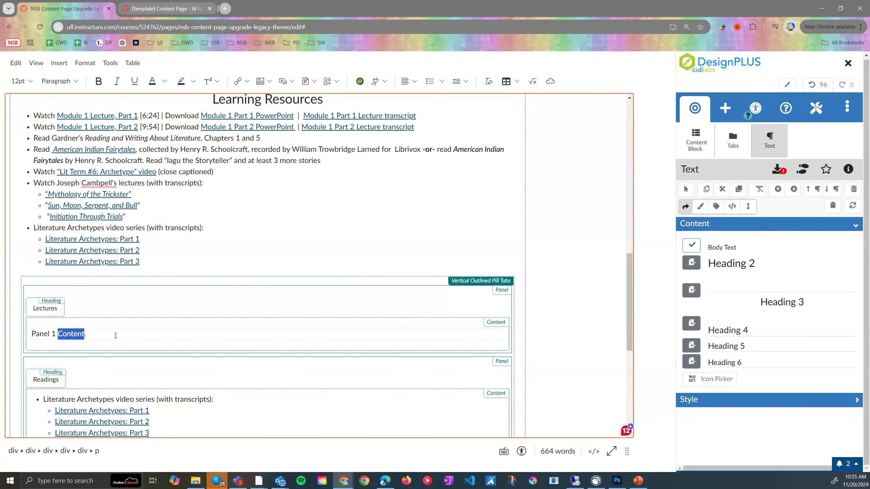
left_click_drag(31, 333, 129, 334)
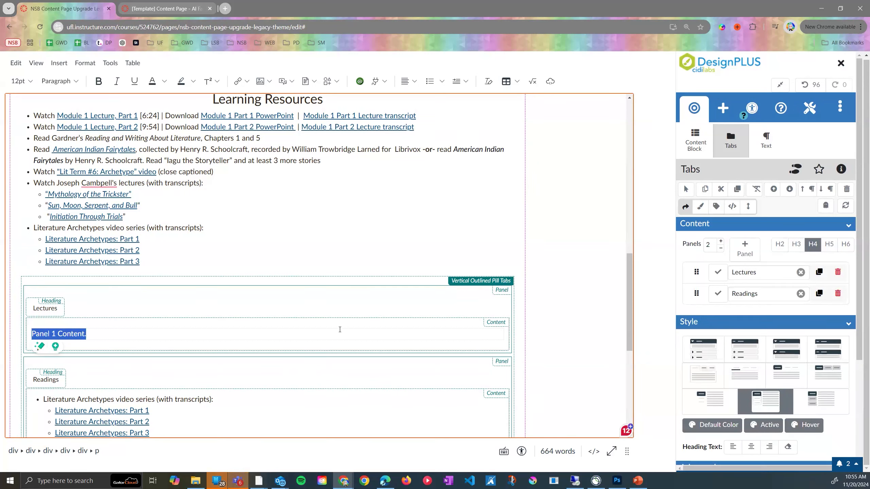
key("ctrl+v")
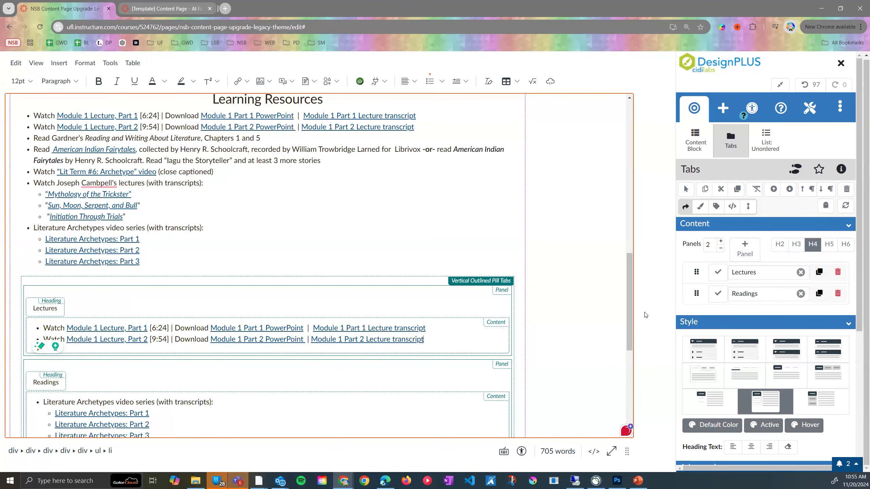
- Insert an image placeholder at the start of the first paragraph in the Overview block
left_click_drag(627, 303, 634, 130)
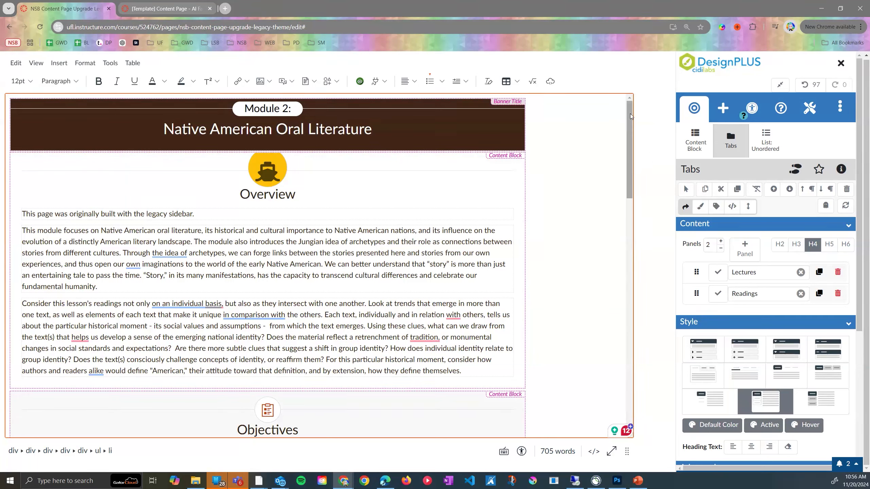
left_click(14, 212)
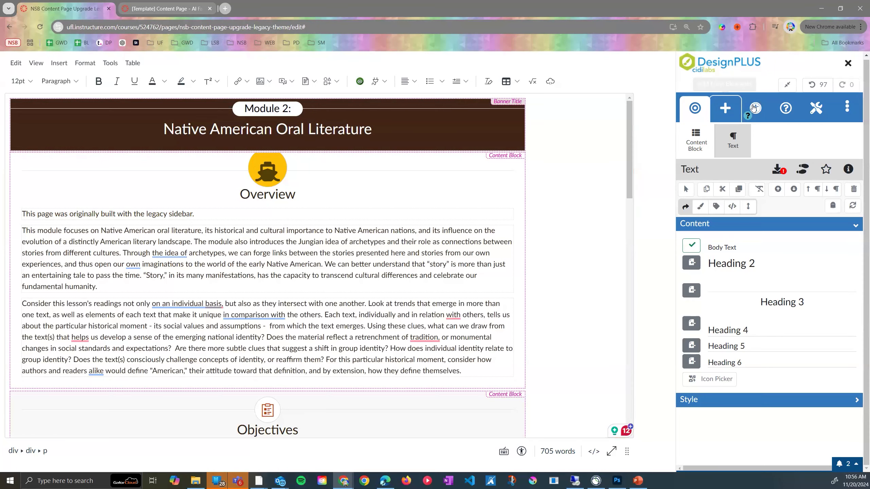
left_click(725, 108)
left_click(696, 164)
key("ctrl+a")
key("BackSpace")
type("image")
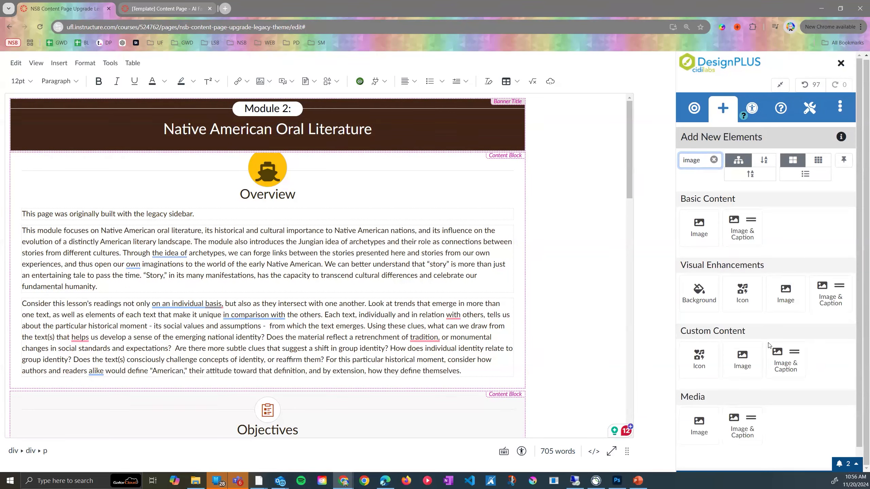
left_click(692, 234)
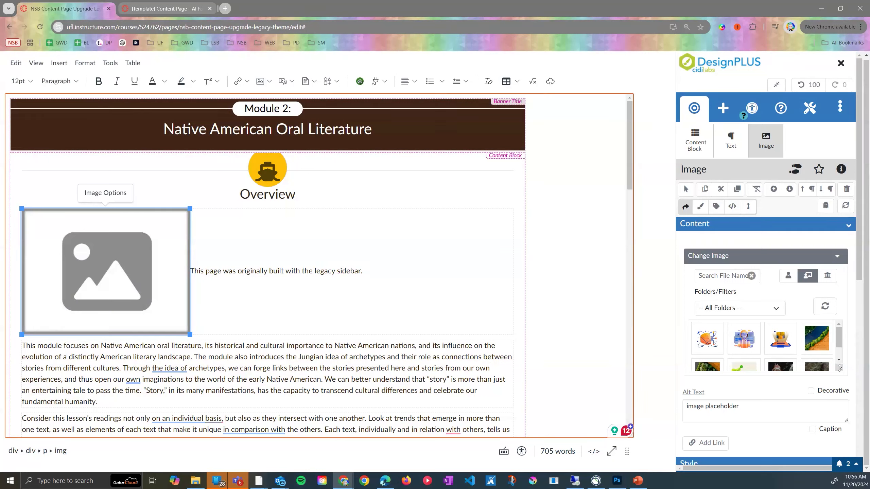
- Replace the Overview placeholder with the course image "5 Artificial Intelligence.png"
left_click_drag(840, 368, 843, 416)
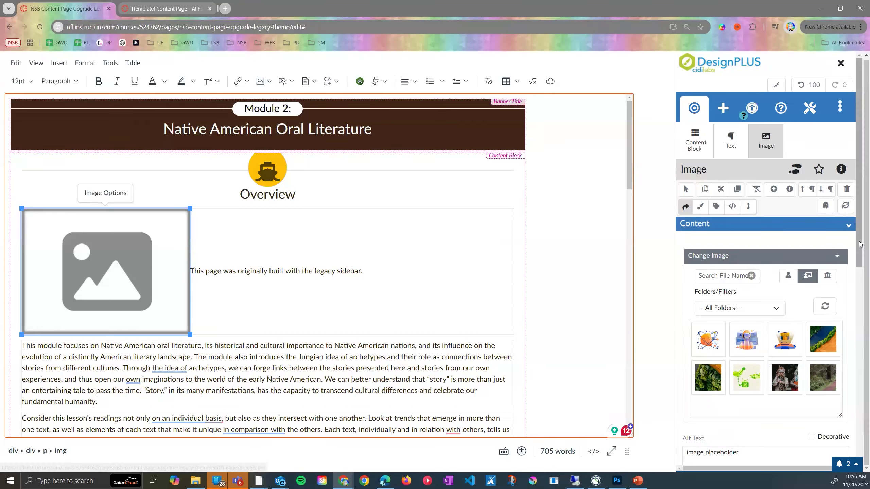
scroll(860, 274, "down", 1)
scroll(860, 313, "down", 3)
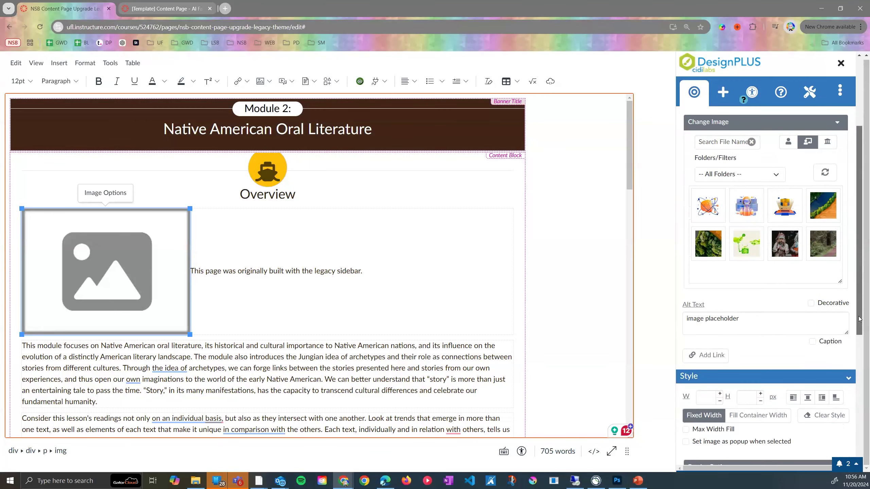
left_click(712, 225)
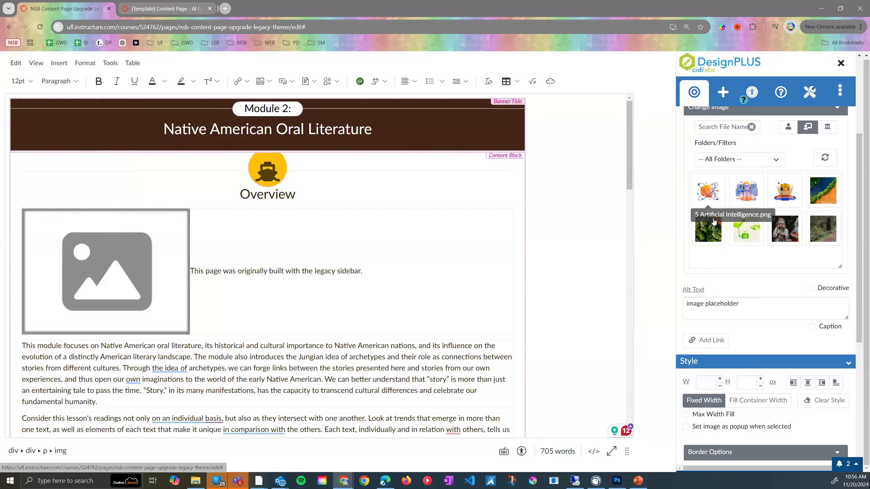
left_click(711, 193)
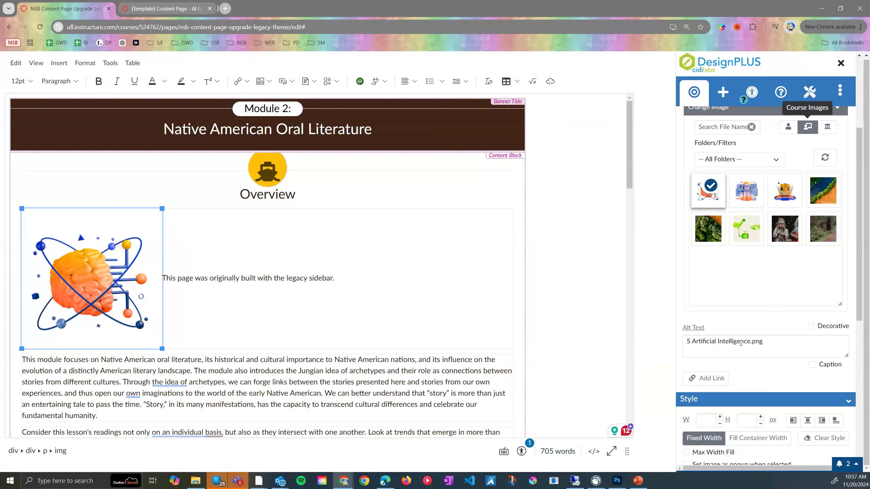
- Set the Overview image's alt text to "Icon with brain"
left_click(726, 349)
key("ctrl+a")
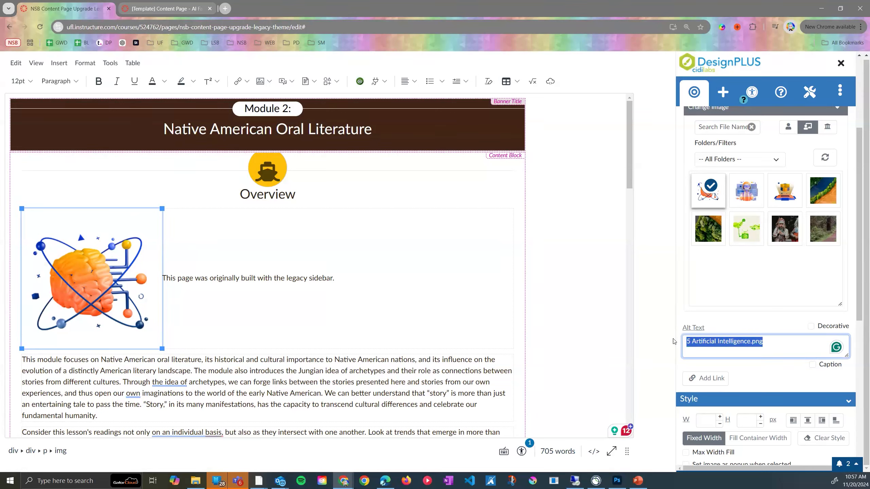
type("Icon for")
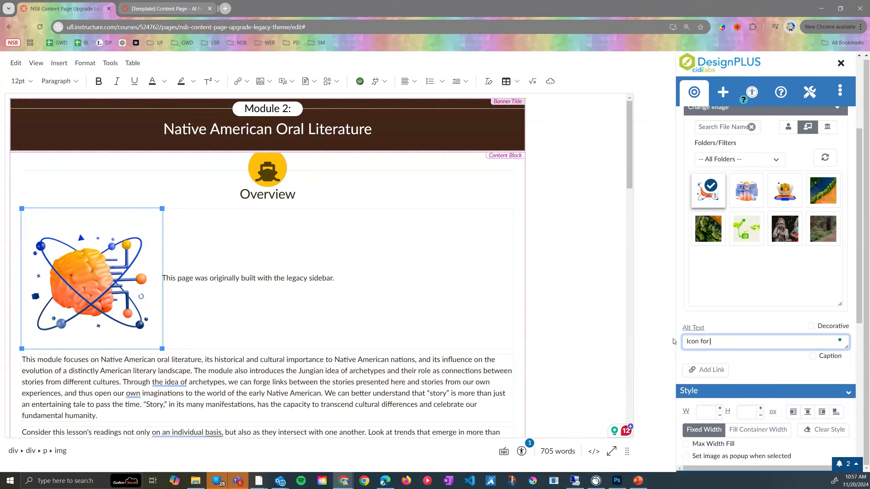
key("BackSpace")
key("BackSpace")
key("BackSpace")
type("with brain")
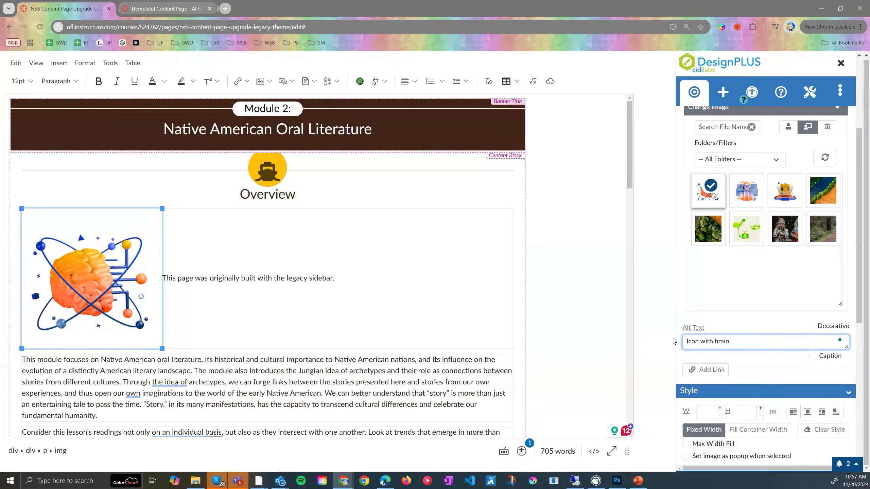
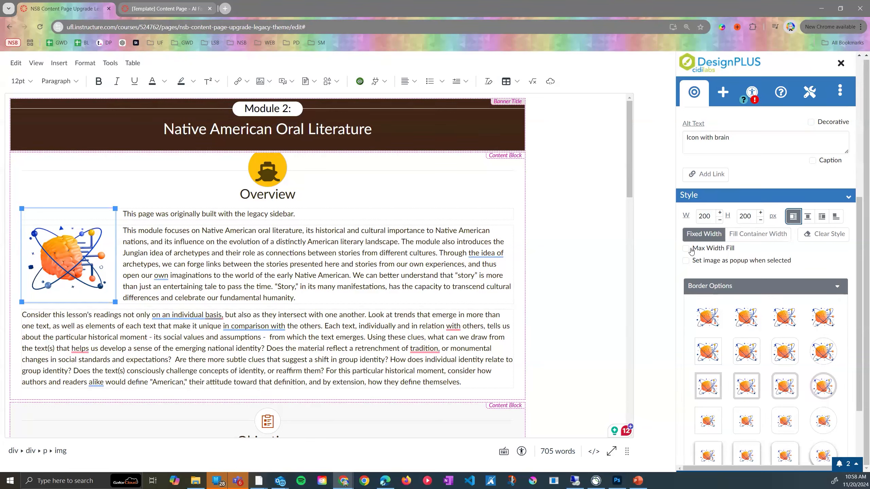
left_click(763, 234)
scroll(859, 227, "down", 3)
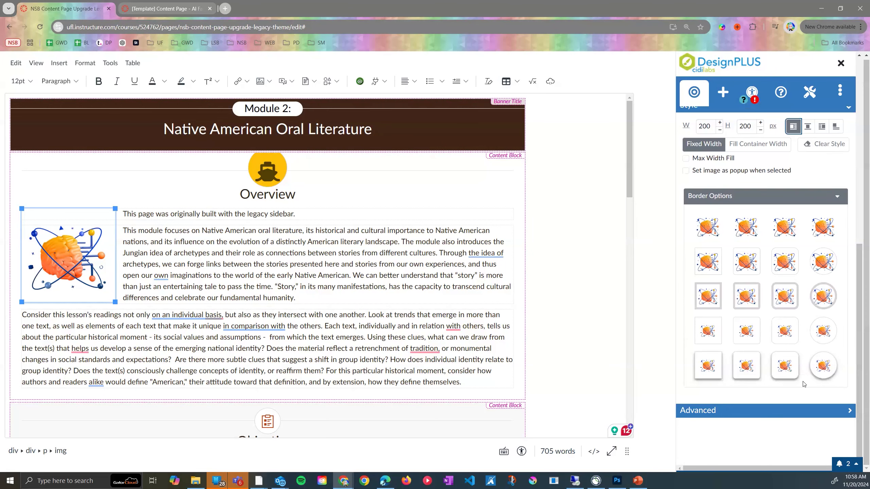
scroll(804, 384, "up", 10)
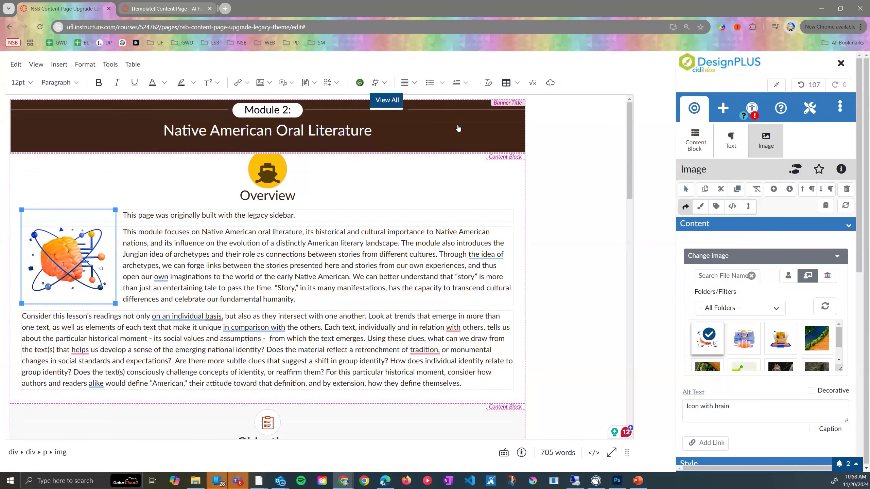
right_click(456, 129)
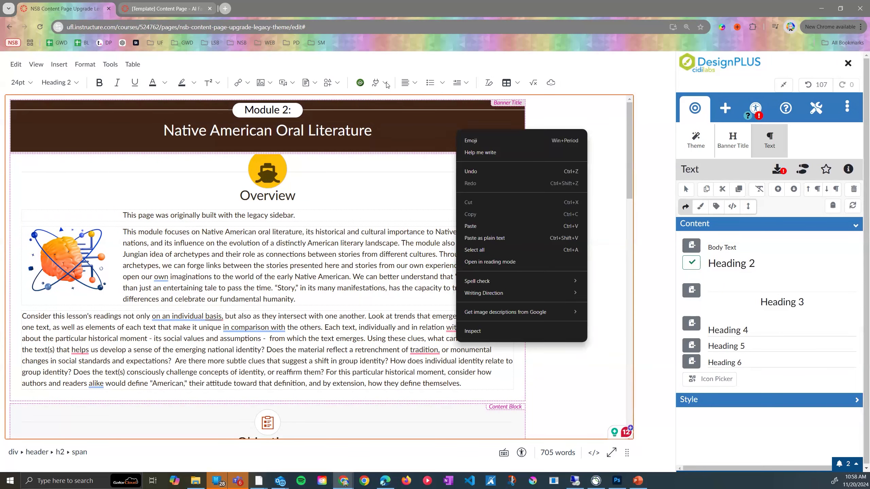
left_click(386, 85)
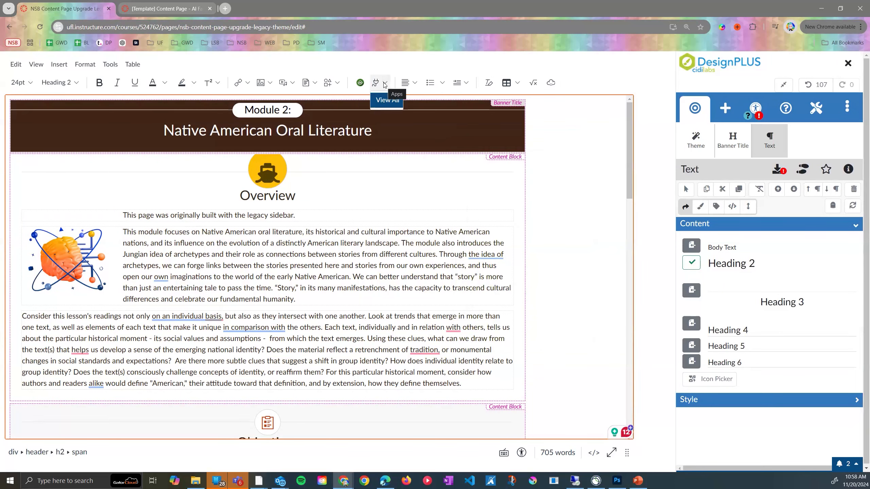
left_click(385, 85)
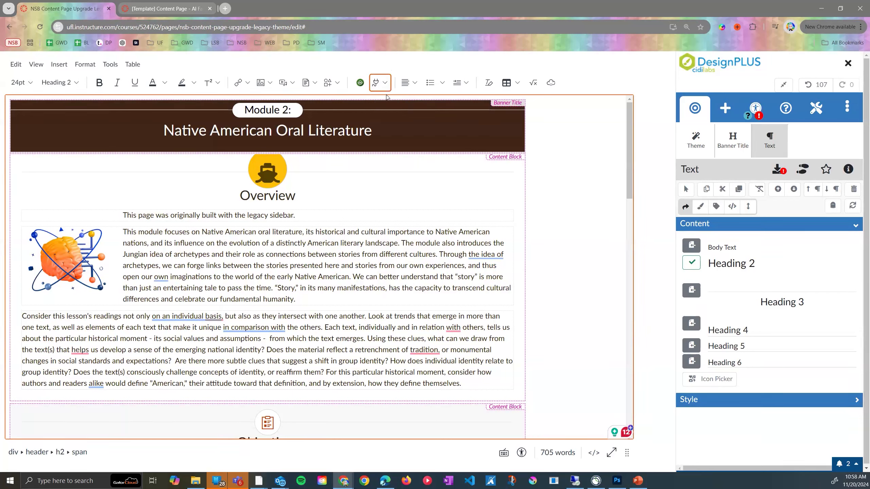
left_click(630, 194)
left_click(196, 120)
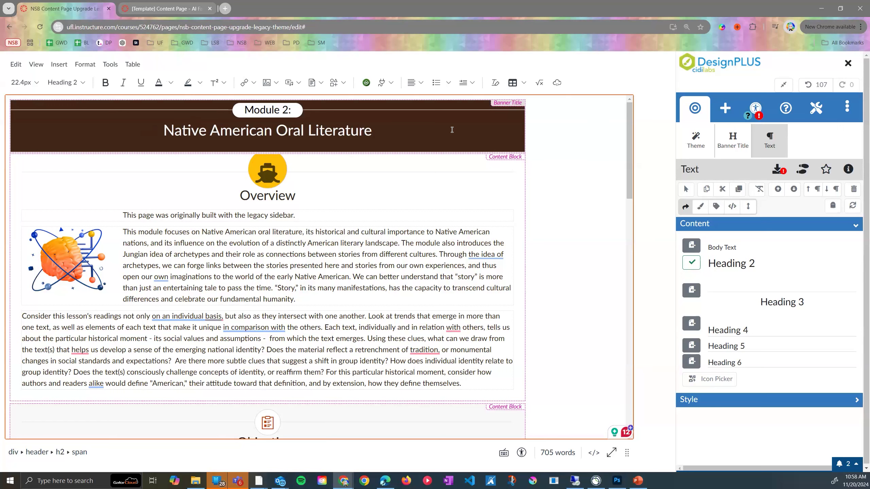
- Add a banner image to the page theme below the Native American Oral Literature title
left_click(338, 130)
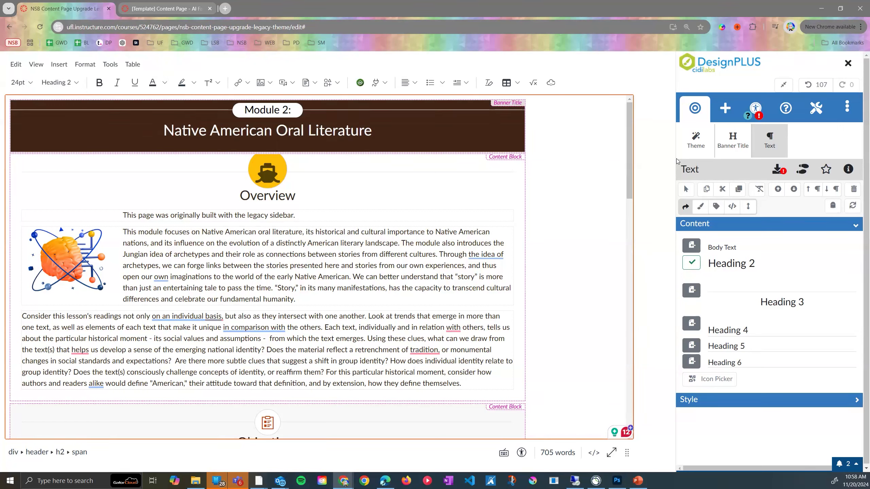
left_click(689, 144)
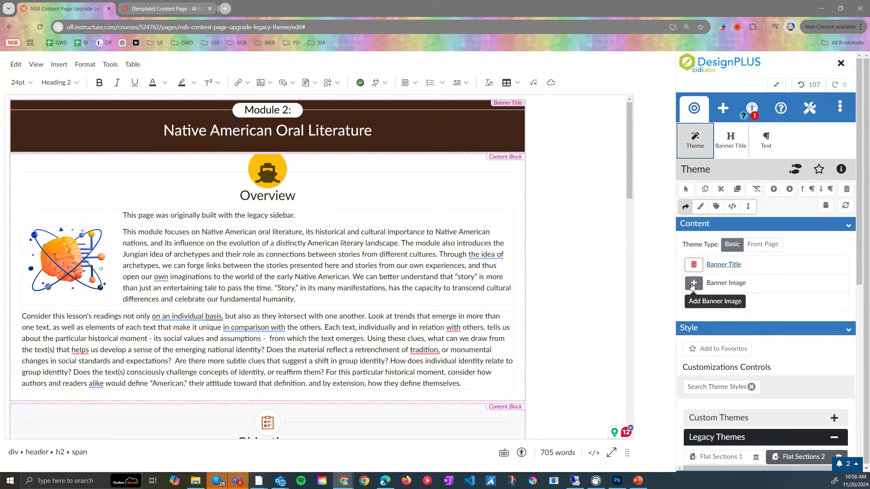
left_click(692, 285)
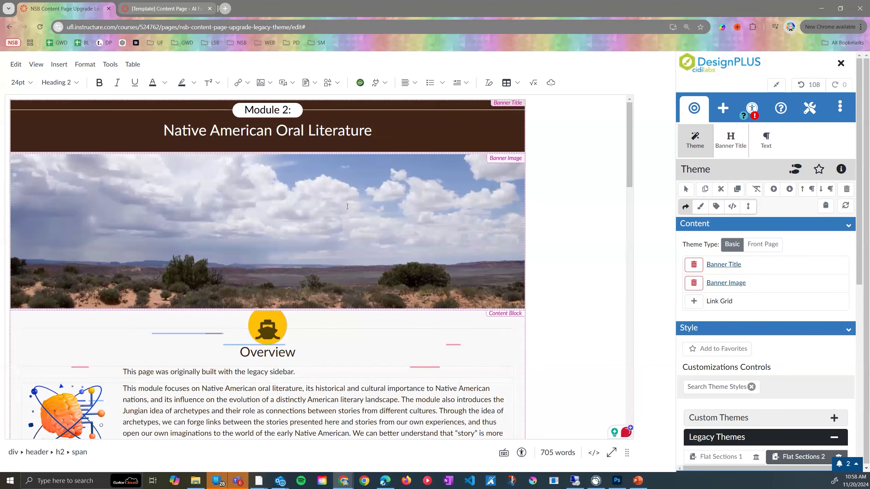
- Select the banner image and review its image source, alt text and style settings
left_click(496, 237)
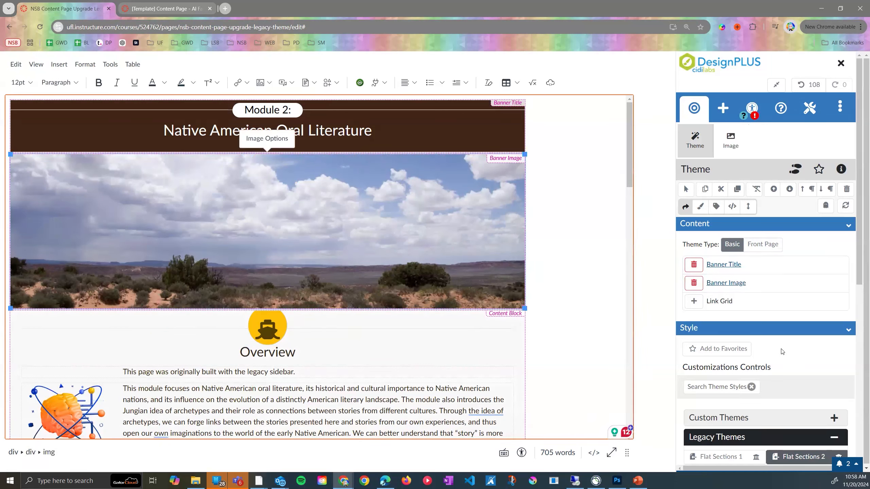
left_click(731, 140)
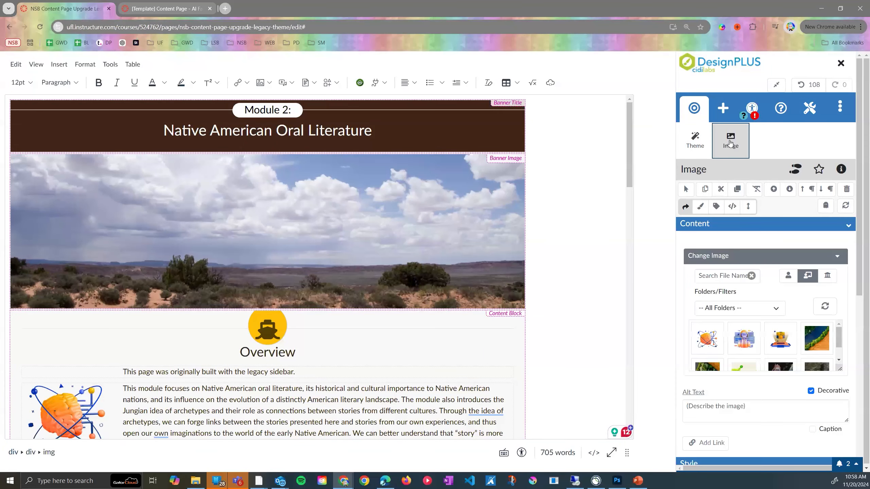
scroll(685, 173, "down", 3)
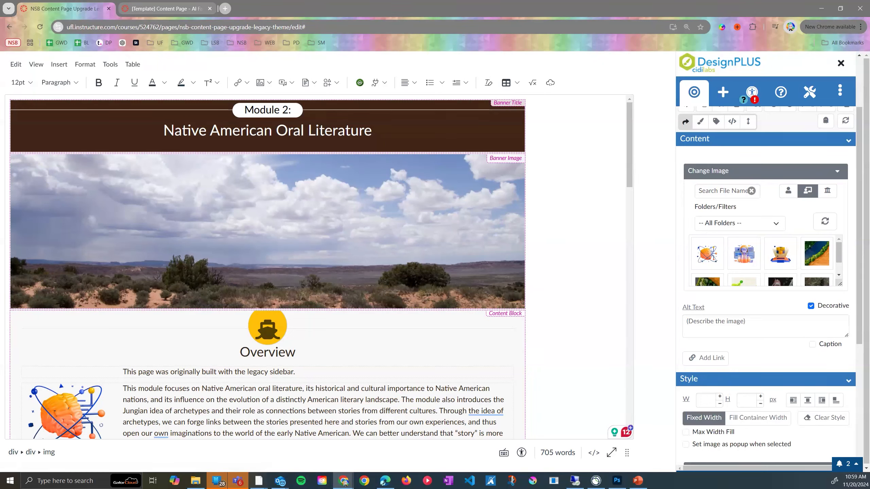
left_click(344, 481)
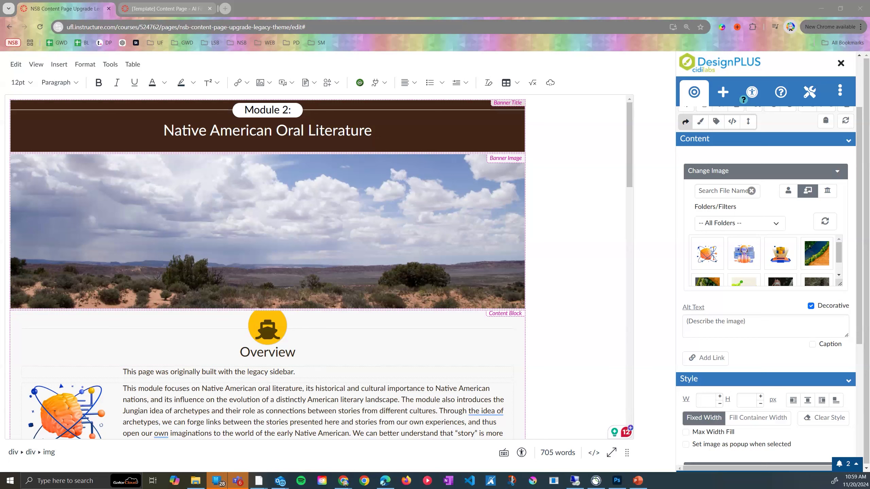
left_click(399, 181)
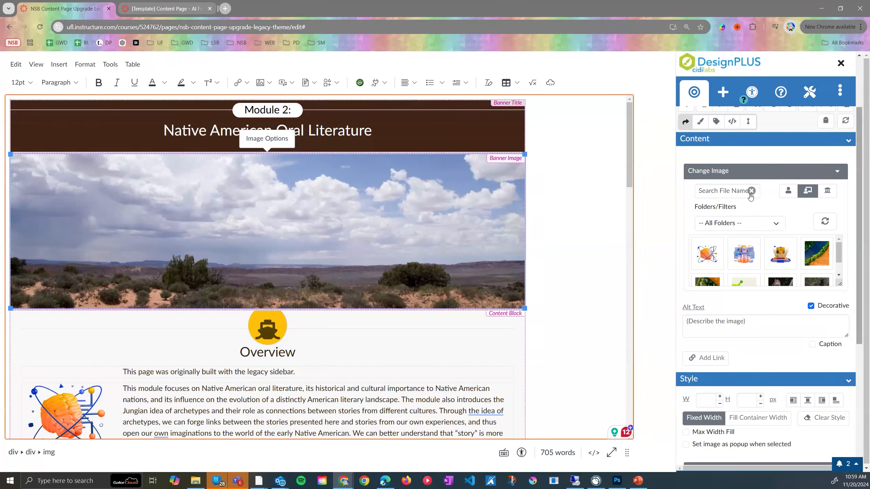
scroll(815, 179, "up", 3)
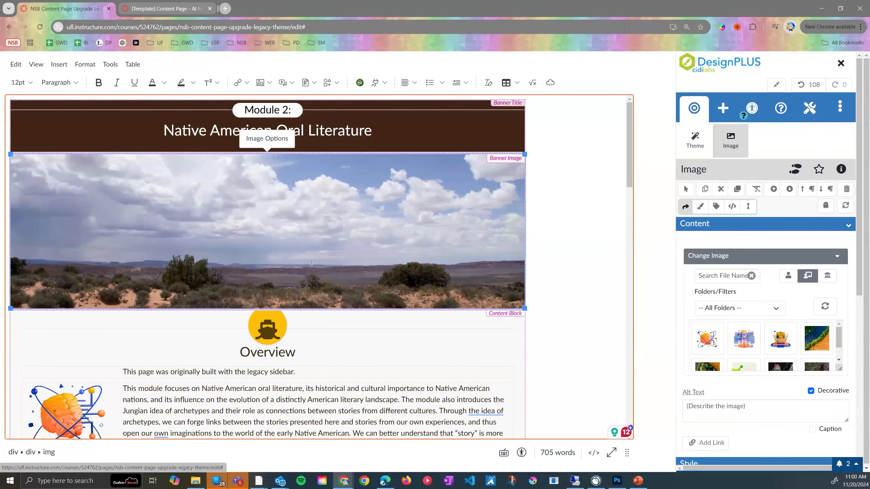
- Add an empty paragraph between the Overview and Objectives content blocks
scroll(409, 292, "down", 5)
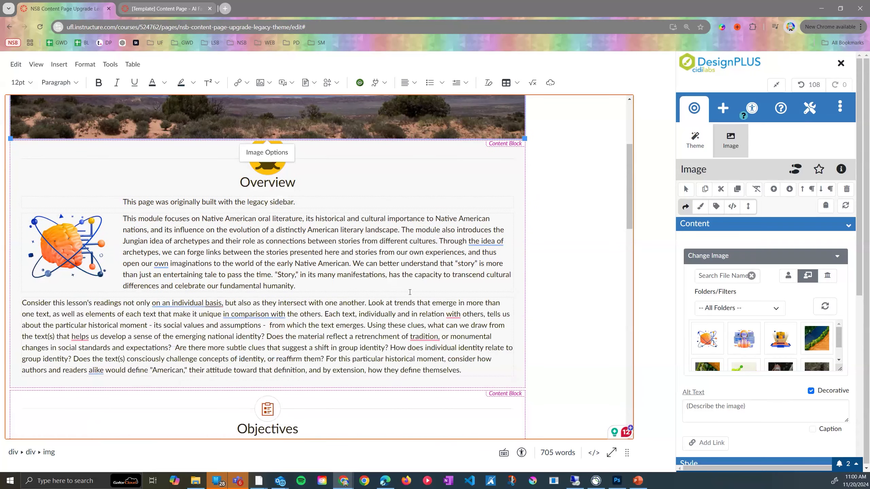
scroll(346, 240, "down", 2)
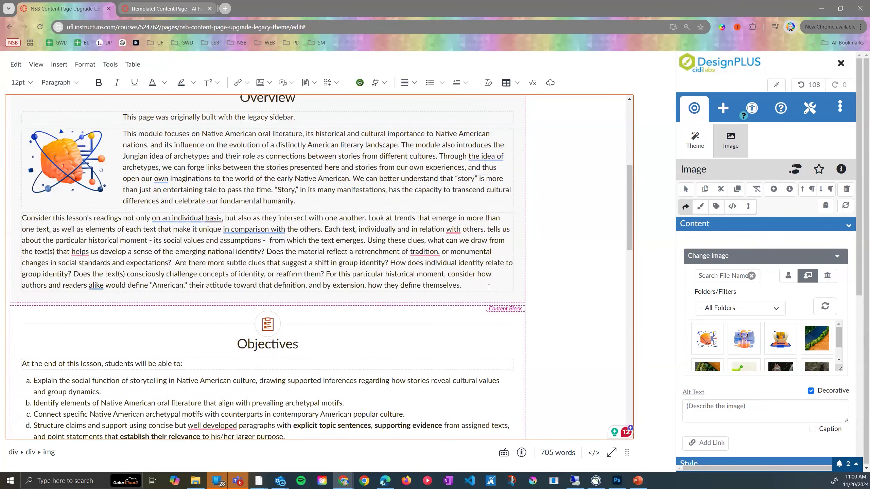
left_click(487, 288)
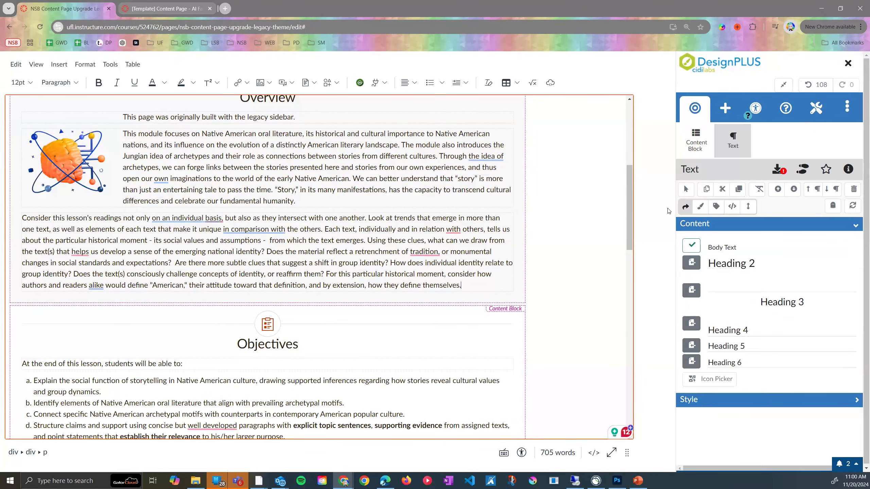
left_click(697, 141)
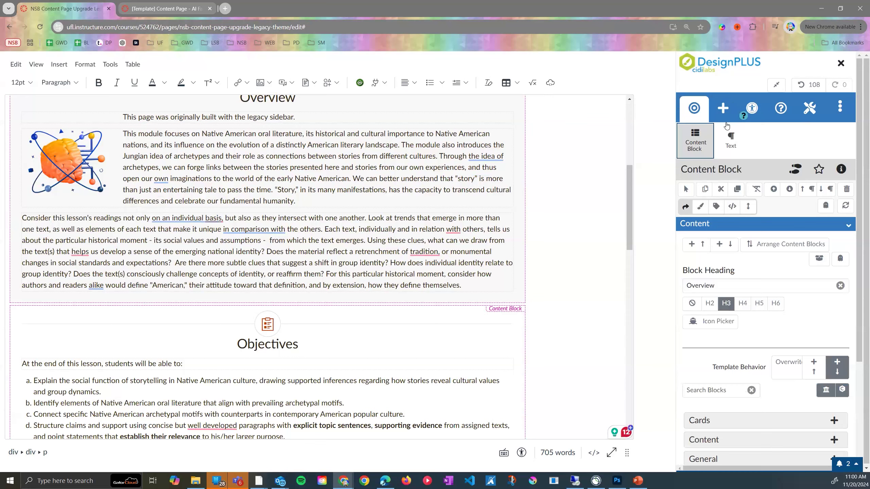
left_click(831, 192)
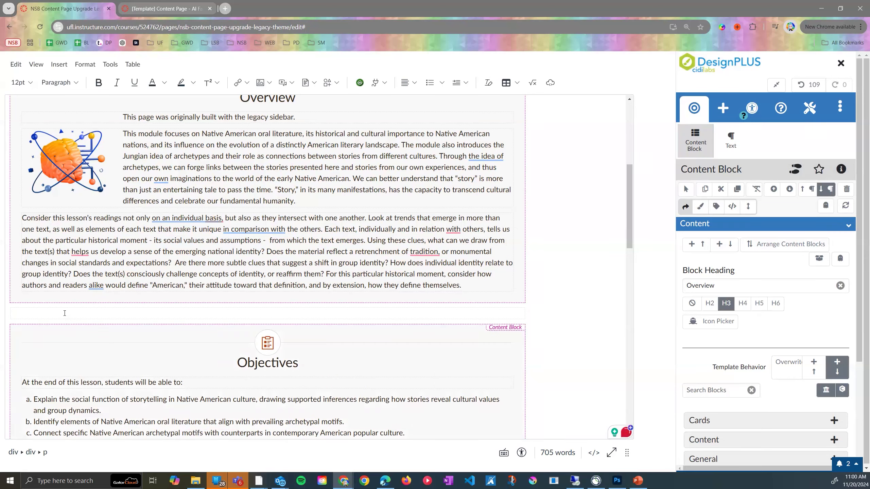
- Insert an image placeholder in the empty paragraph below the Overview block
left_click(25, 316)
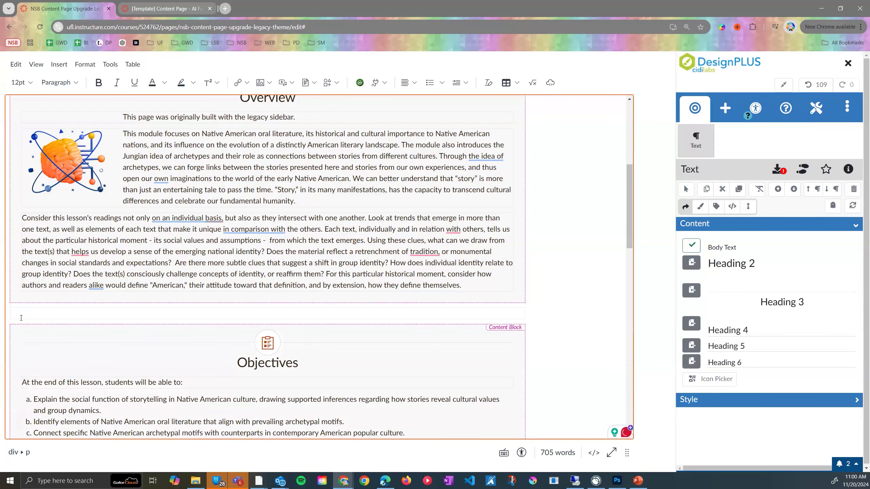
left_click(727, 115)
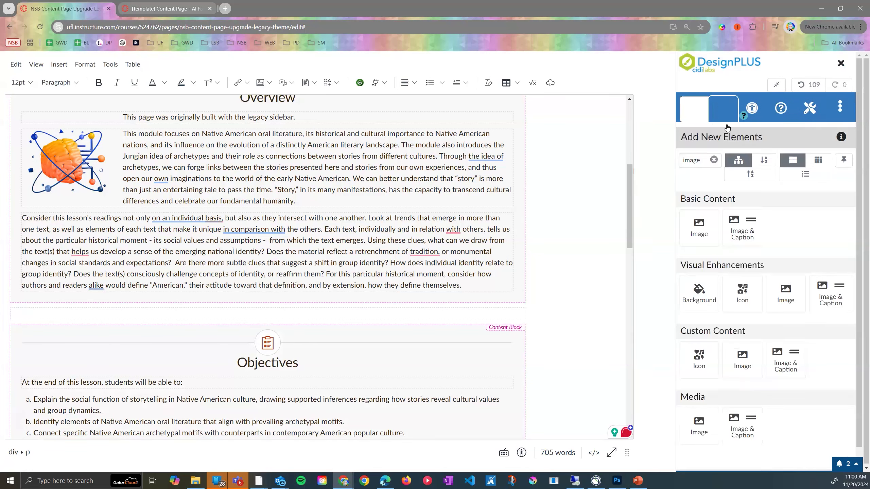
left_click(696, 239)
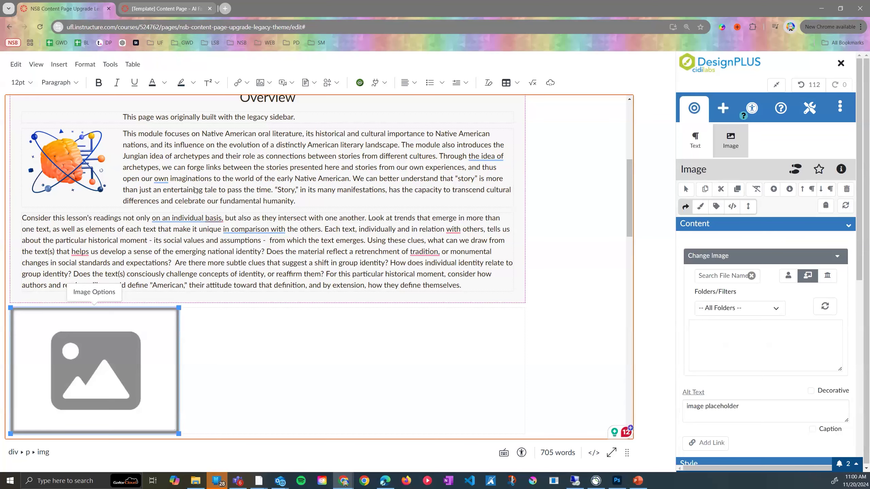
- Undo the recent edits back through the image placeholder, the banner image and the Overview image's text wrapping
scroll(412, 270, "up", 5)
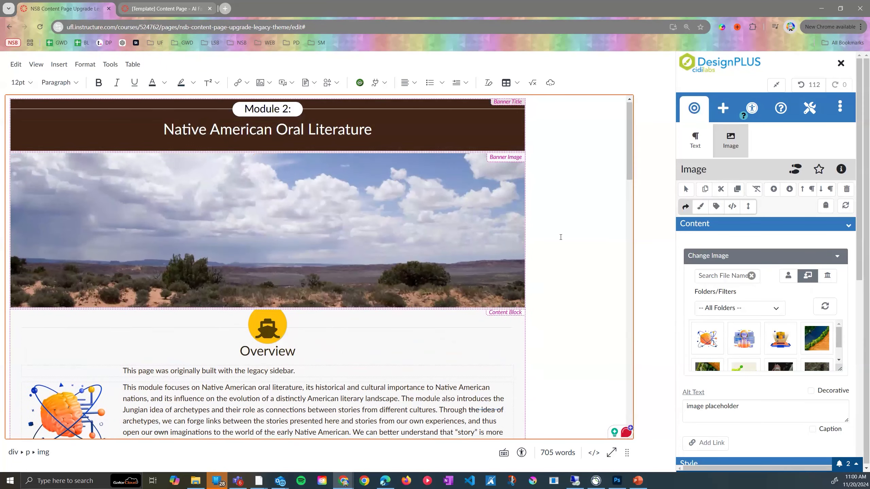
left_click(807, 86)
left_click(808, 86)
left_click(808, 86)
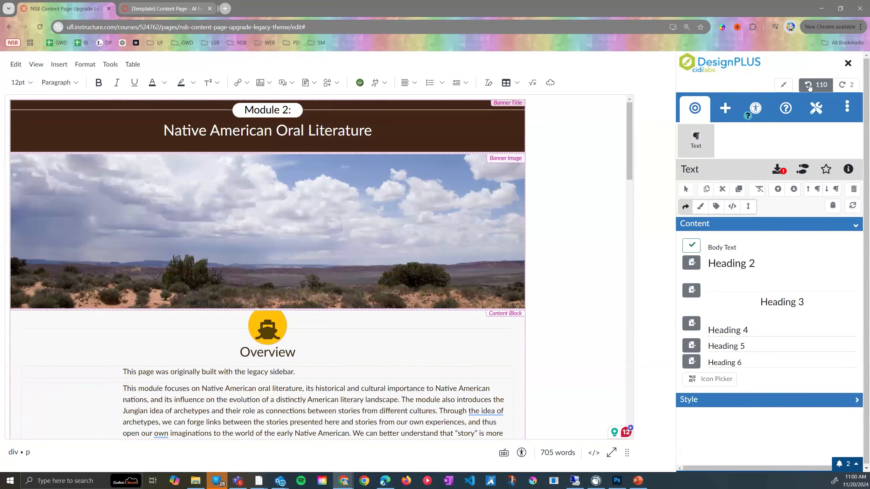
left_click(813, 85)
left_click(814, 85)
left_click(814, 86)
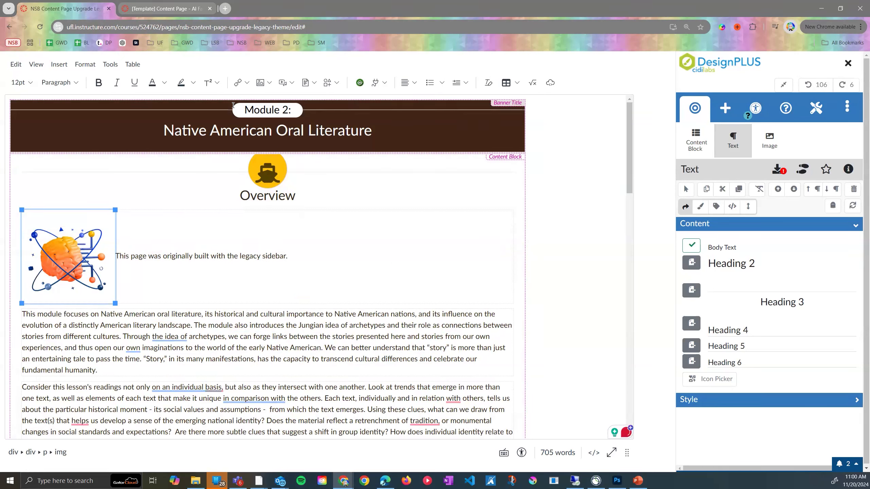
- Add a banner image to the Basic page theme beneath the Module 2 banner title
left_click(279, 111)
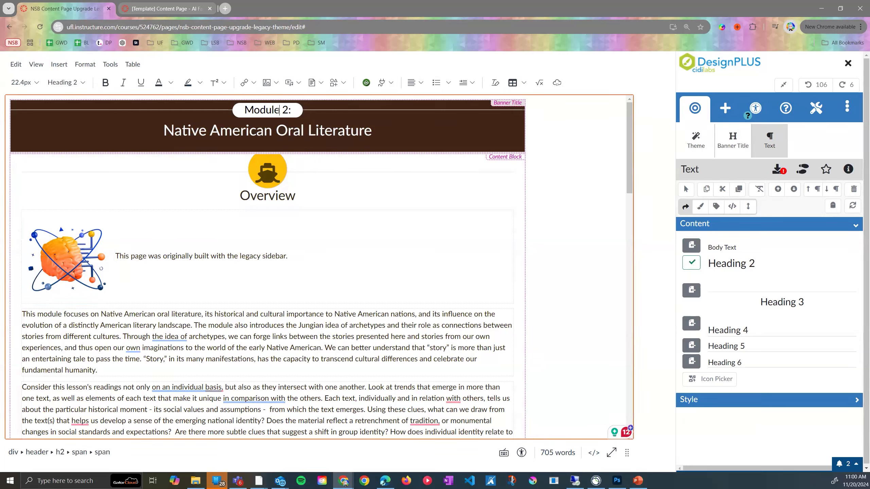
left_click(695, 142)
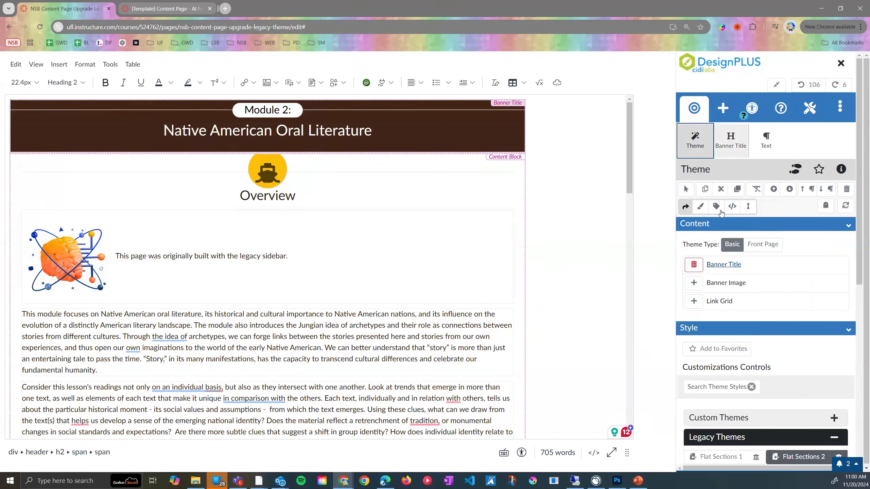
left_click(692, 283)
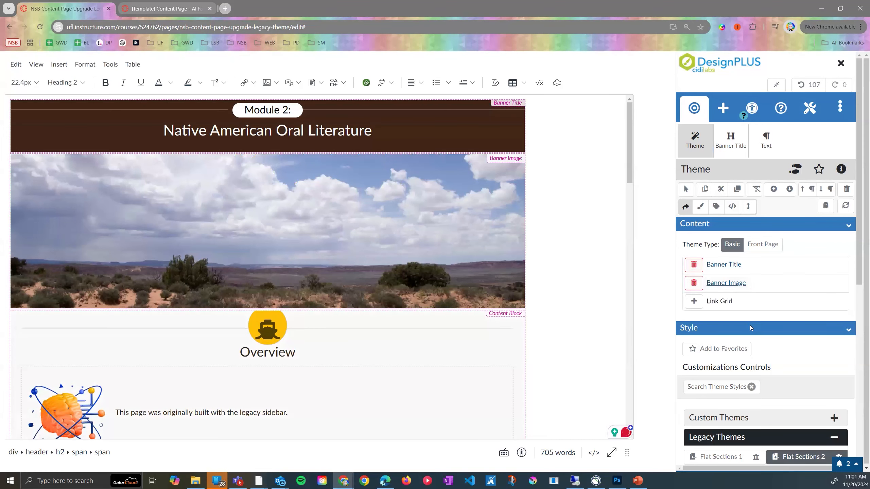
scroll(749, 328, "down", 5)
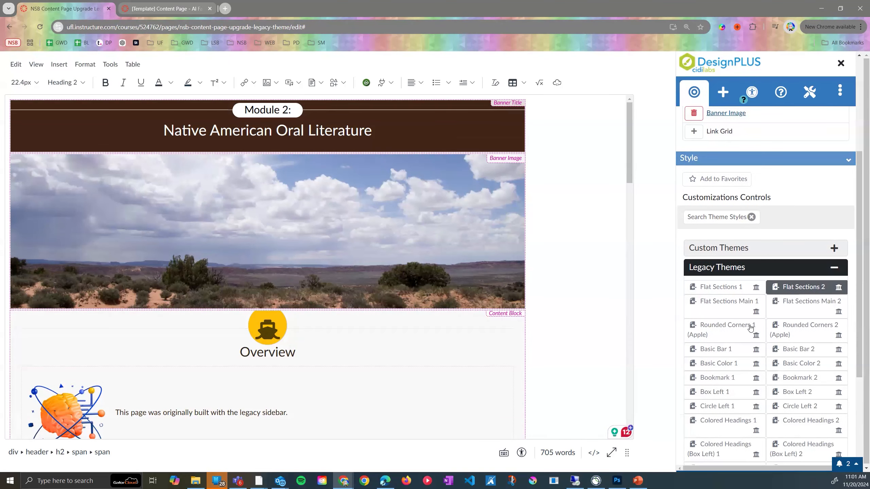
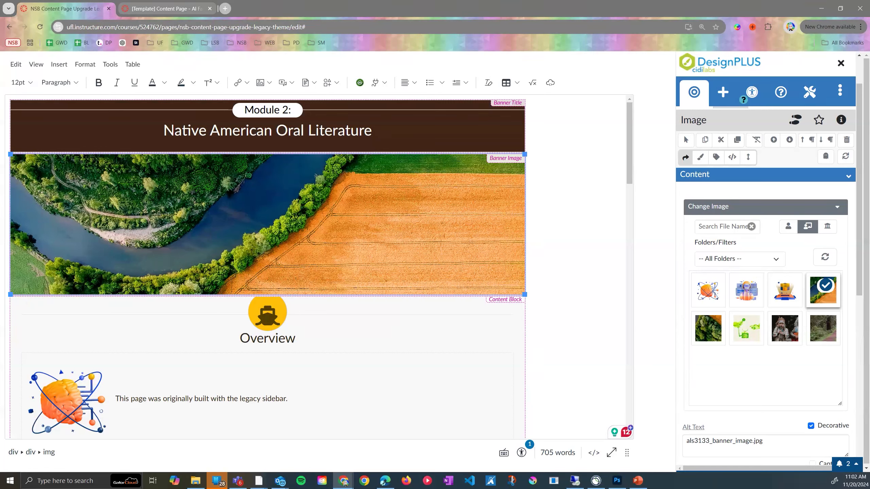
key("alt+Tab")
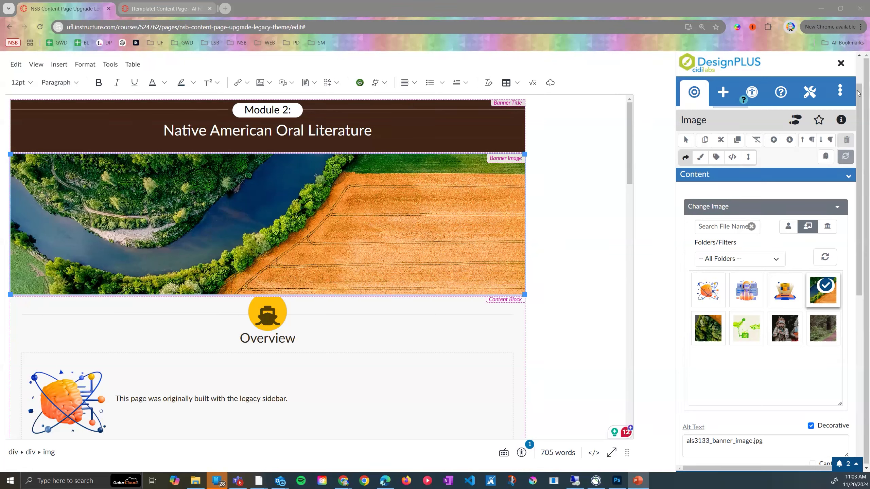
left_click_drag(859, 93, 860, 65)
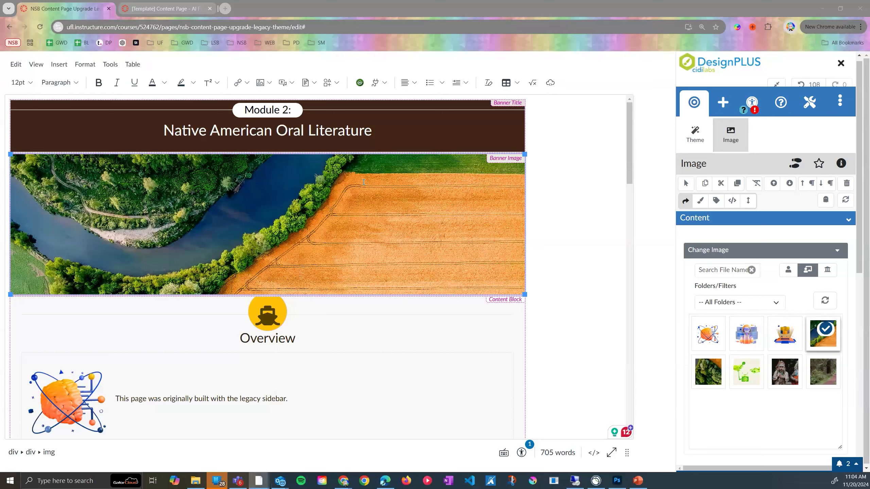
left_click(404, 136)
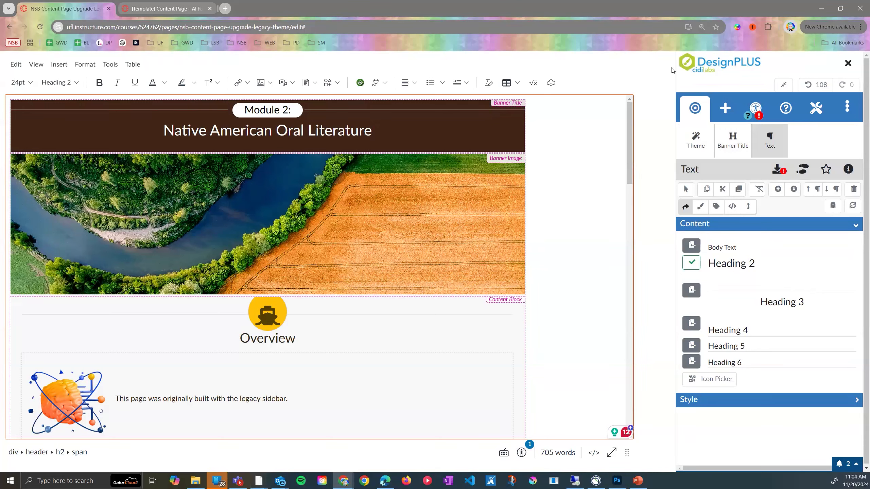
mouse_move(632, 116)
left_mouse_down()
mouse_move(638, 134)
mouse_move(640, 103)
left_mouse_up()
left_click(142, 136)
key("Left")
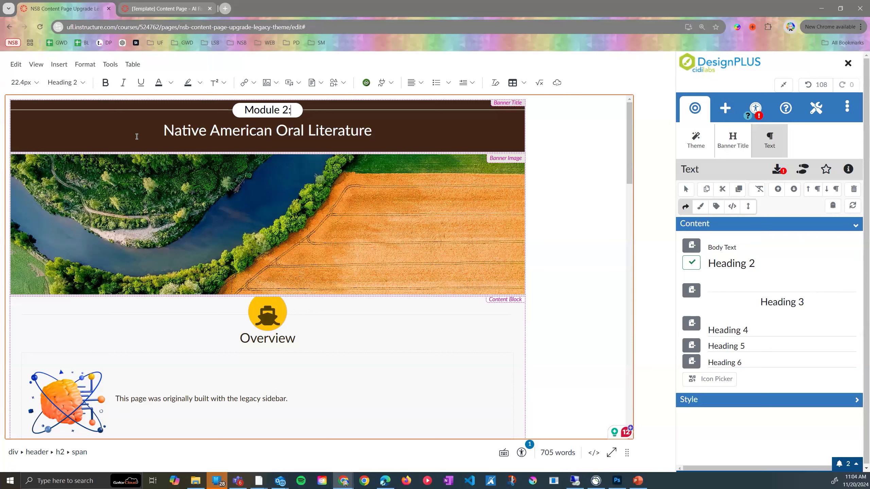
- Open the Style Editor for the Native American Oral Literature title text and expand its color controls
left_click(395, 136)
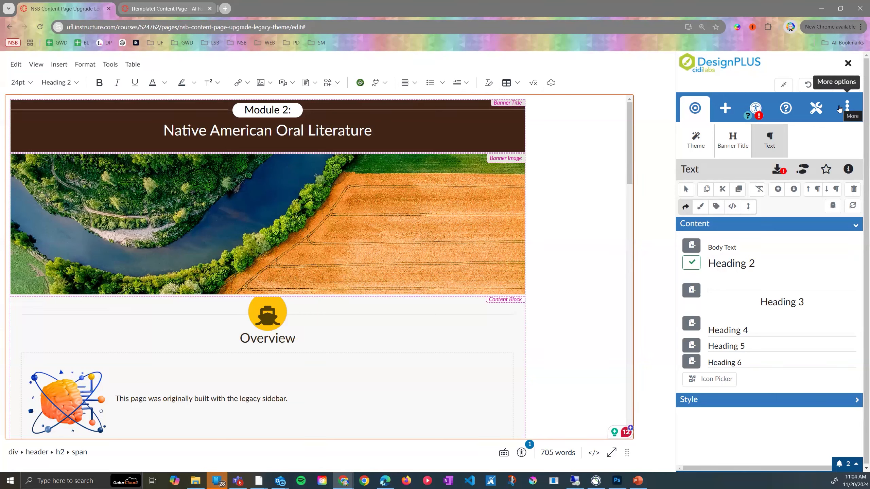
left_click(846, 115)
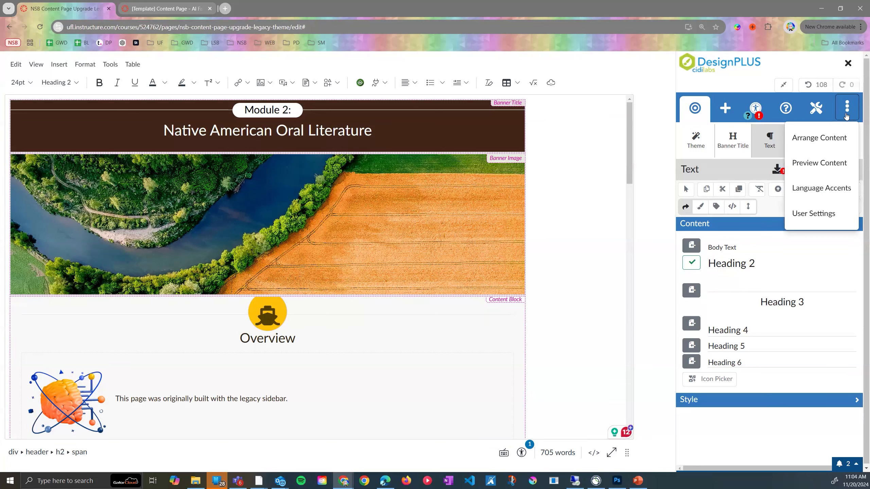
left_click(815, 115)
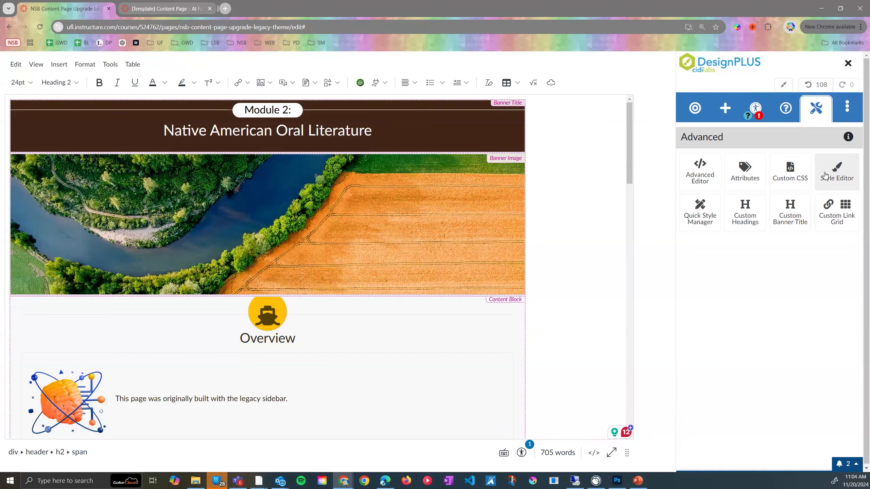
left_click(842, 172)
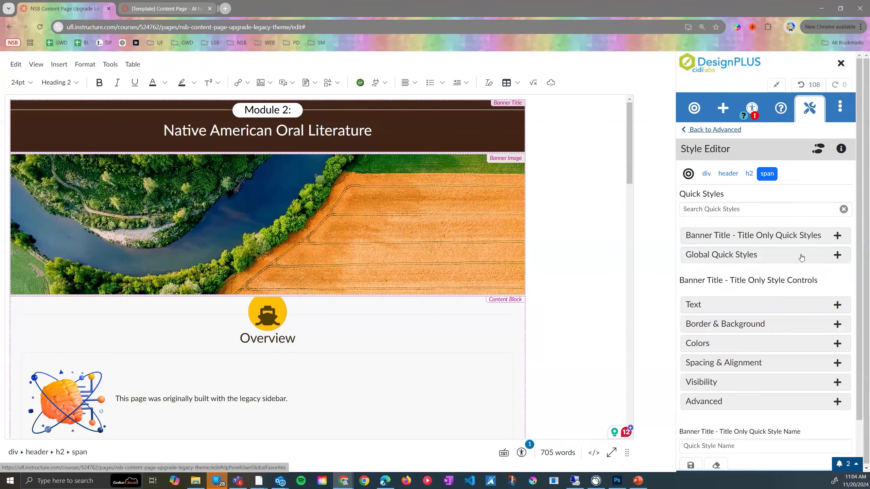
left_click(792, 350)
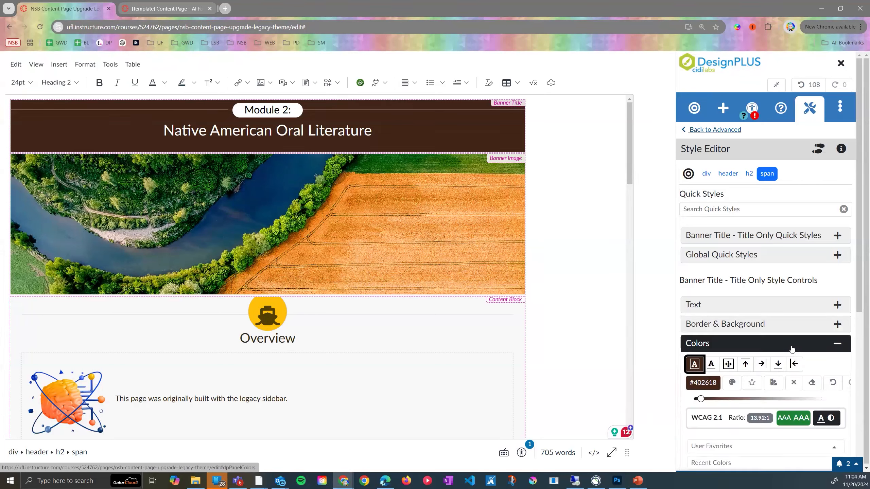
scroll(822, 325, "down", 3)
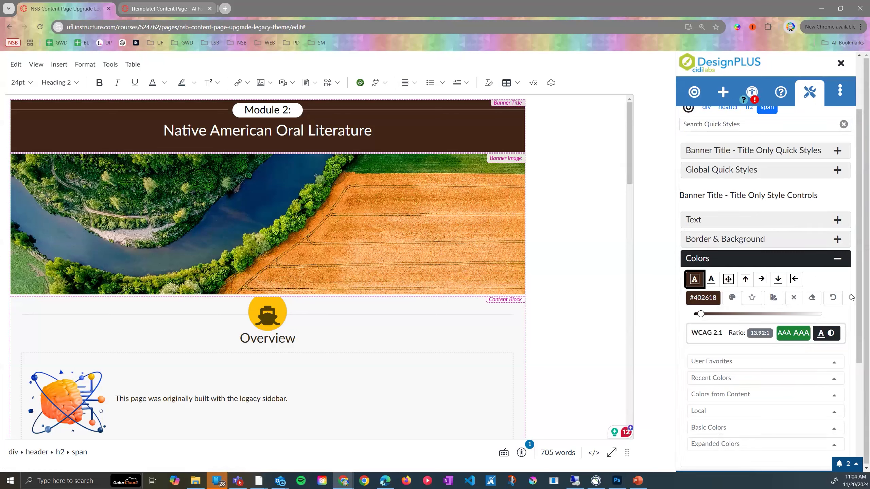
scroll(860, 295, "up", 1)
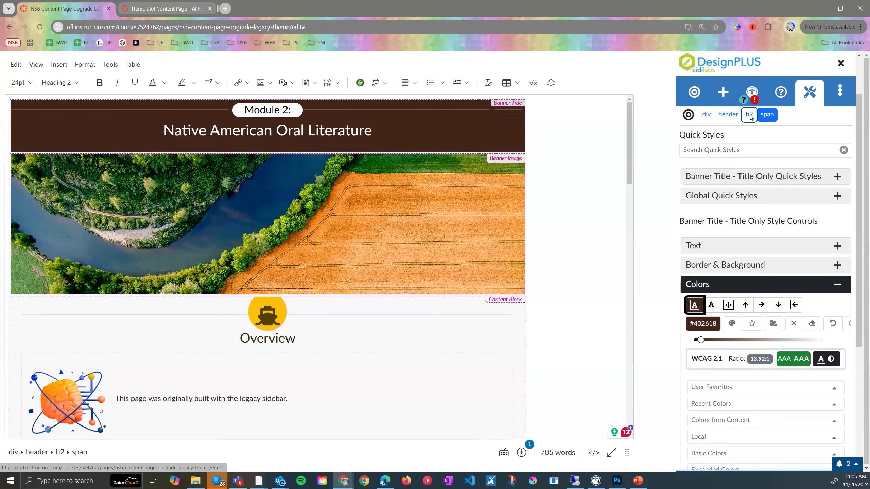
- Target the banner title's header element and set its background color to orange #f85903
left_click(750, 116)
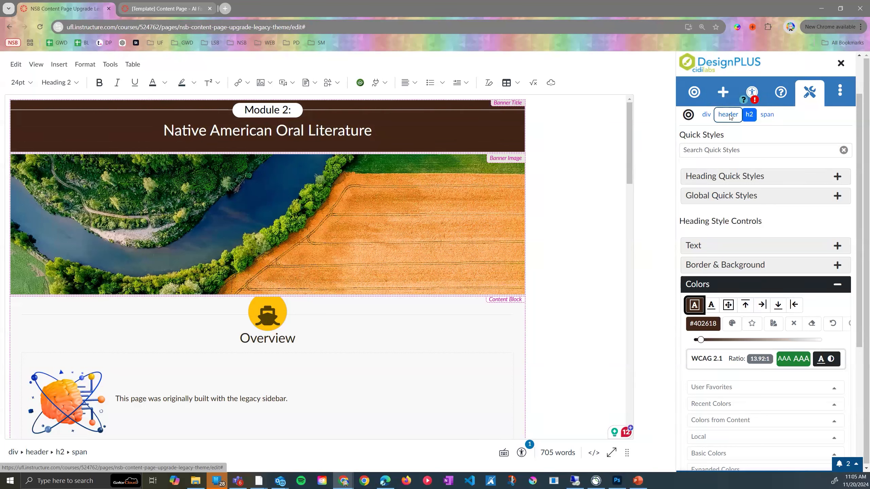
left_click(735, 116)
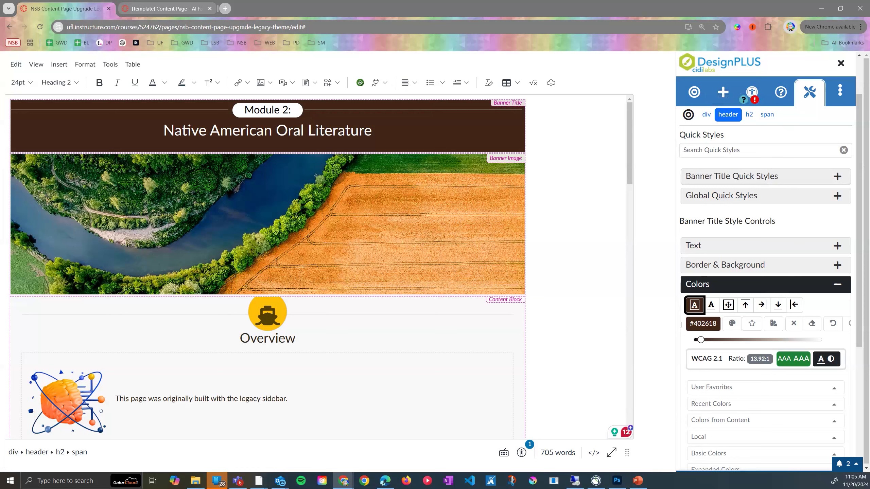
left_click(708, 324)
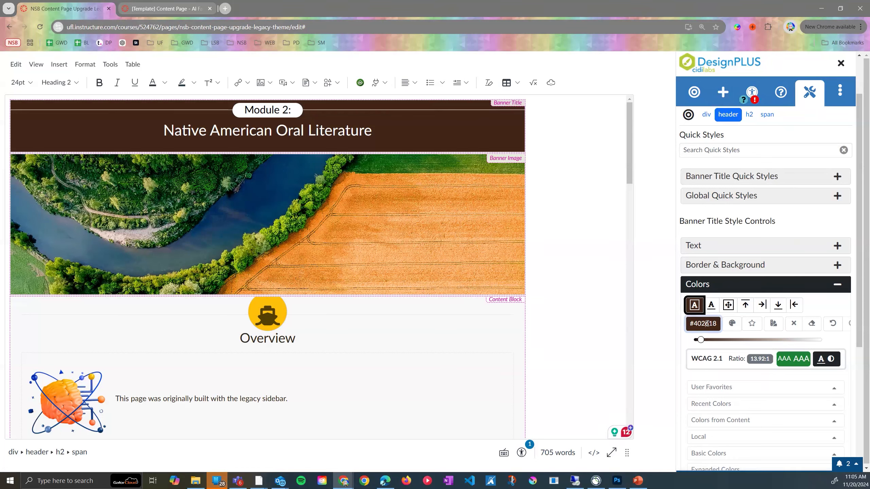
left_click(772, 334)
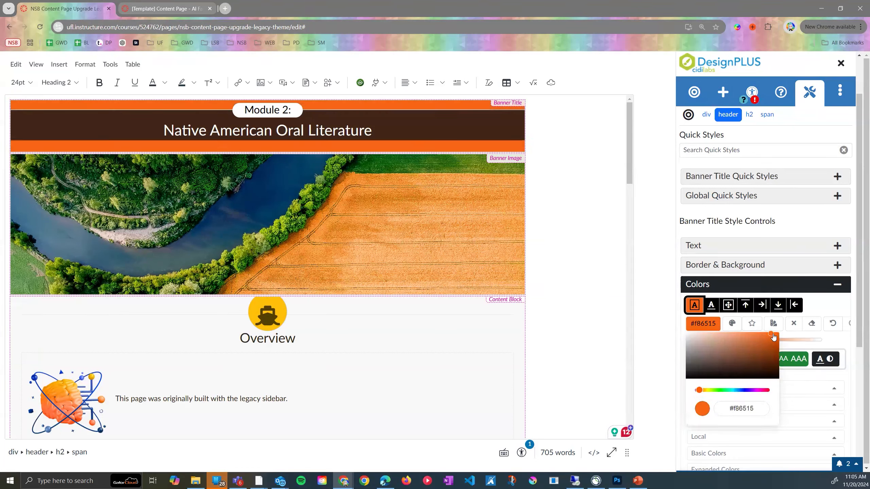
mouse_move(775, 358)
left_mouse_down()
mouse_move(732, 356)
mouse_move(779, 338)
left_mouse_up()
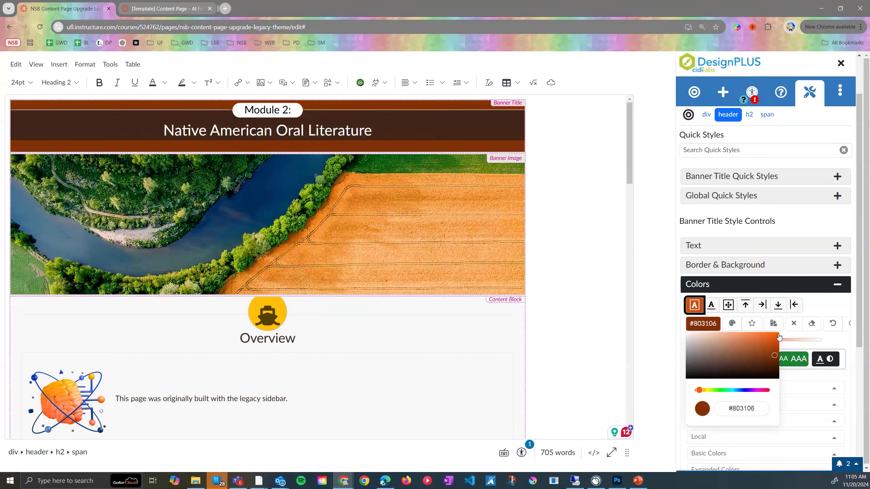
left_click(827, 310)
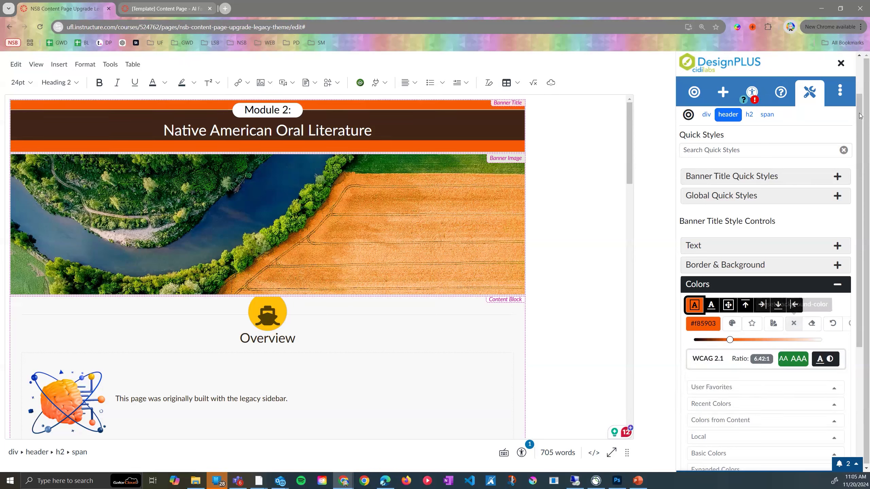
scroll(861, 86, "up", 1)
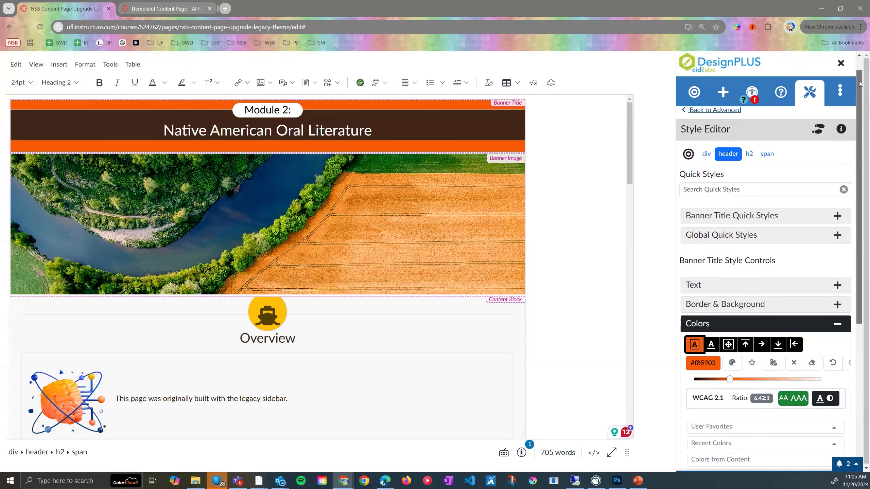
left_click_drag(860, 84, 860, 72)
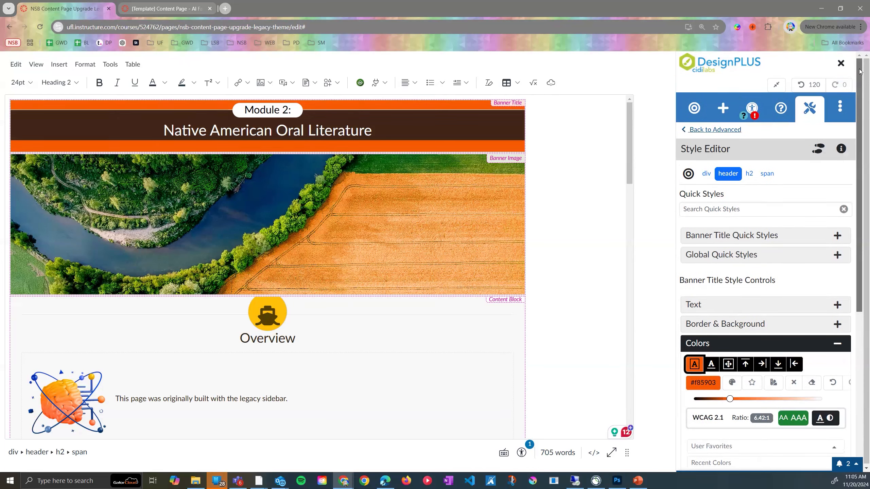